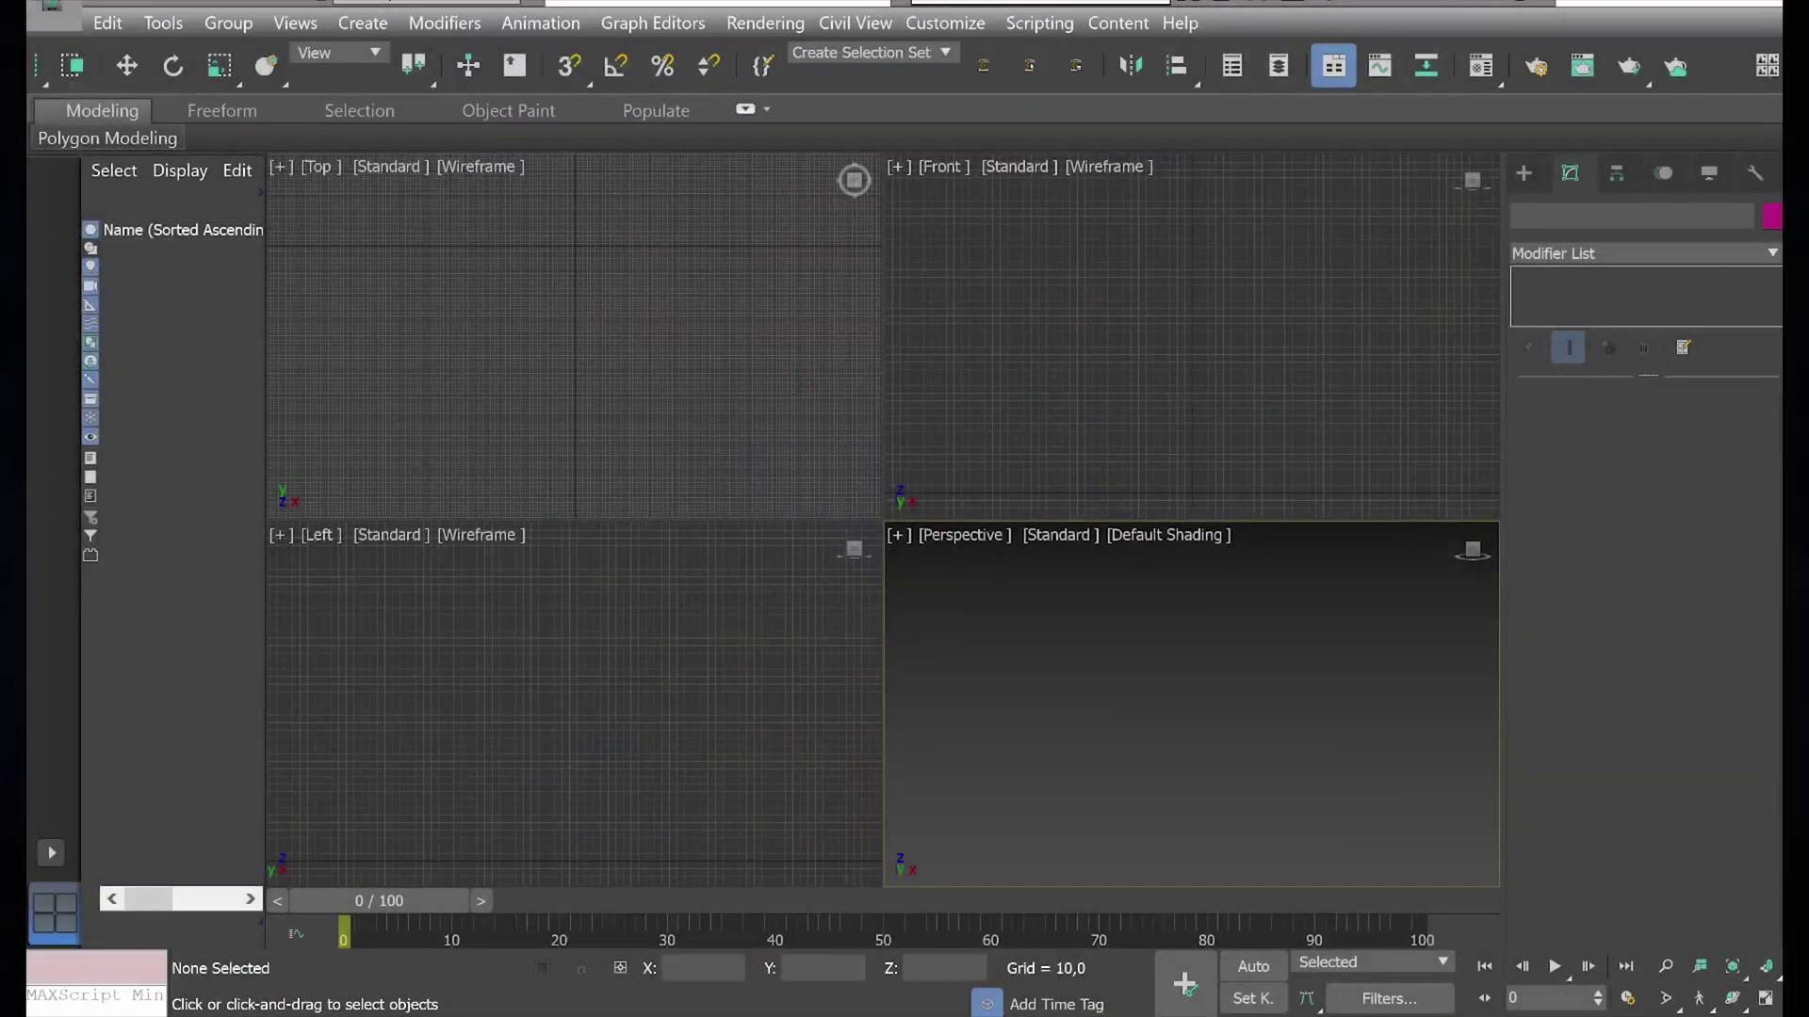
# Step: Import model tutorial.obj with the default OBJ import options
pyautogui.click(52, 7)
pyautogui.click(85, 396)
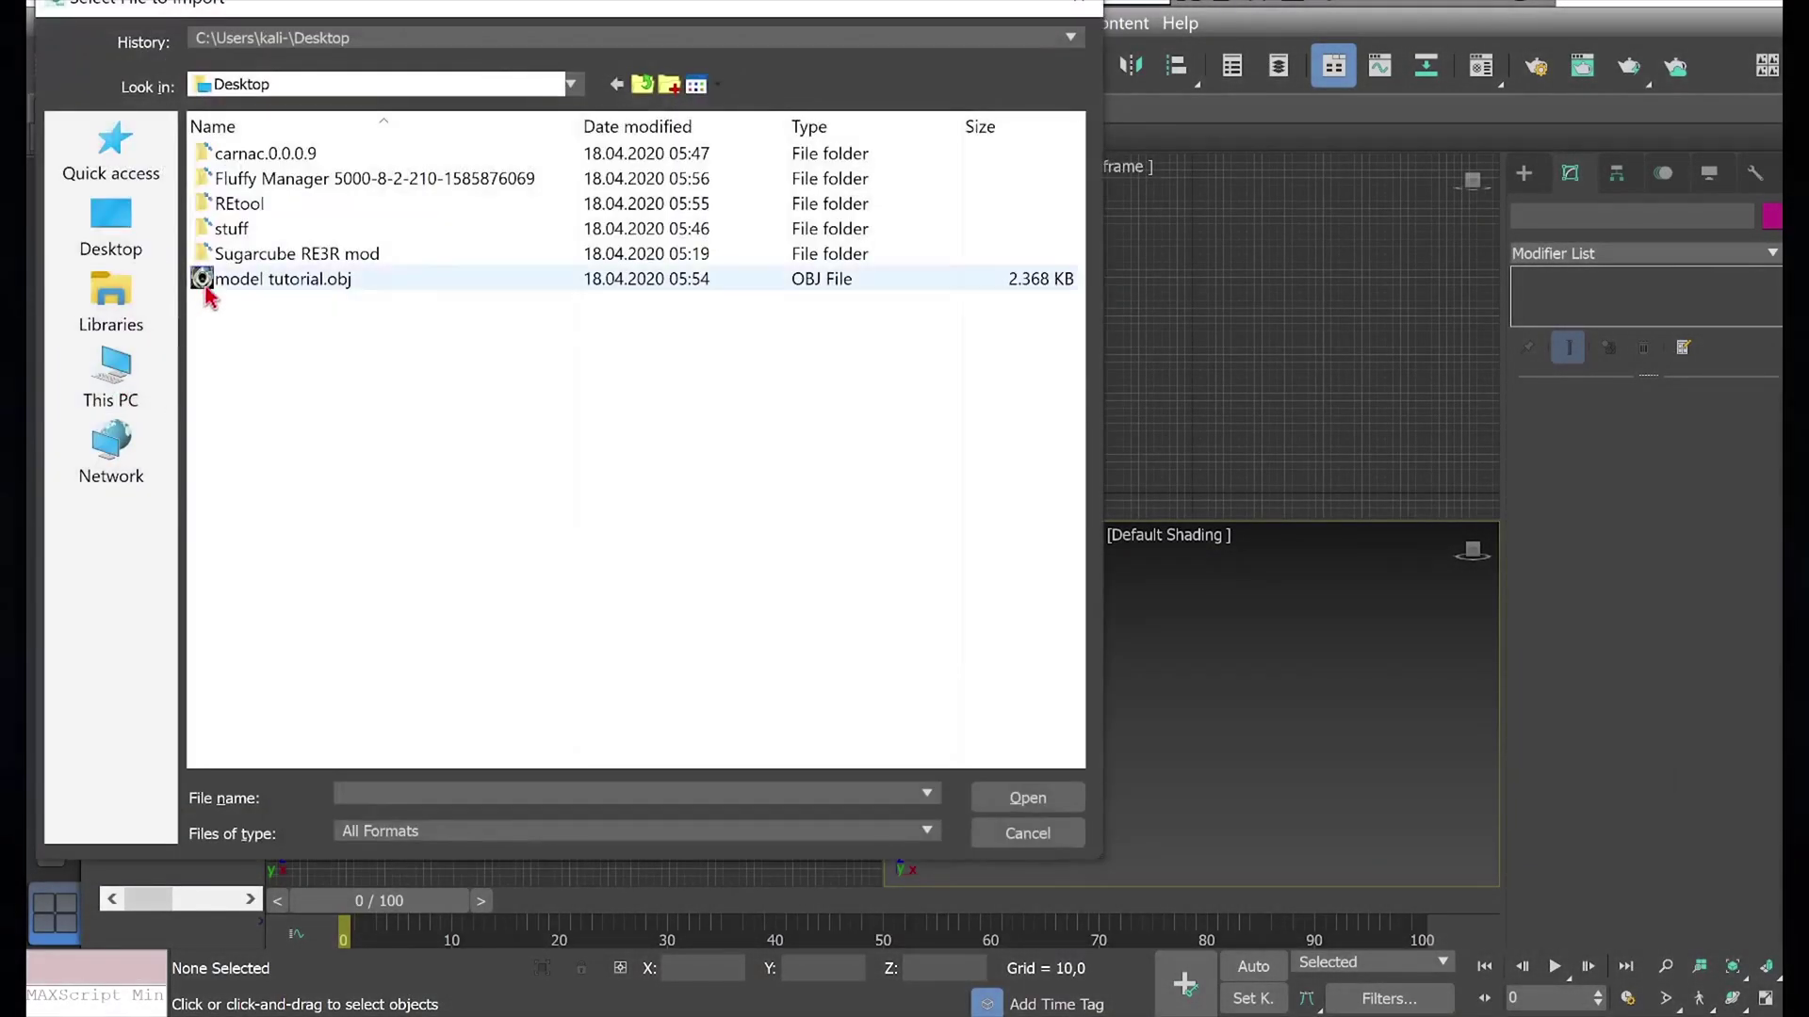
pyautogui.doubleClick(205, 282)
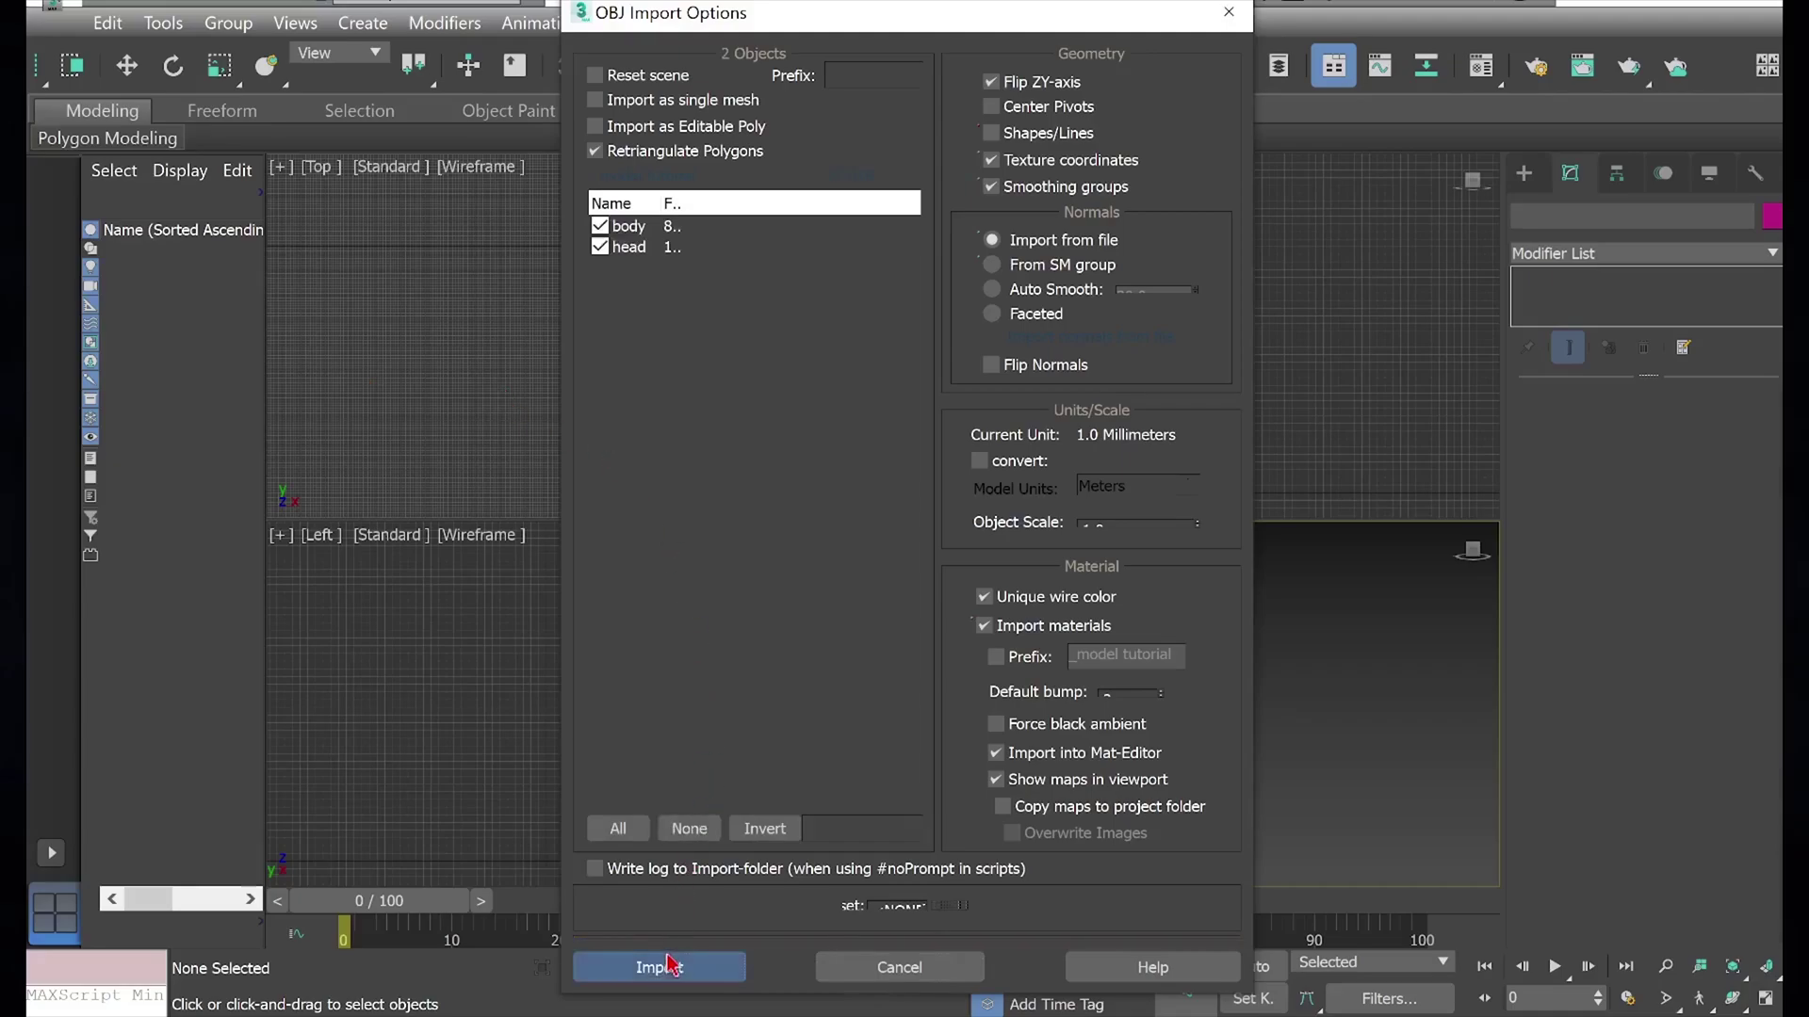
pyautogui.click(671, 965)
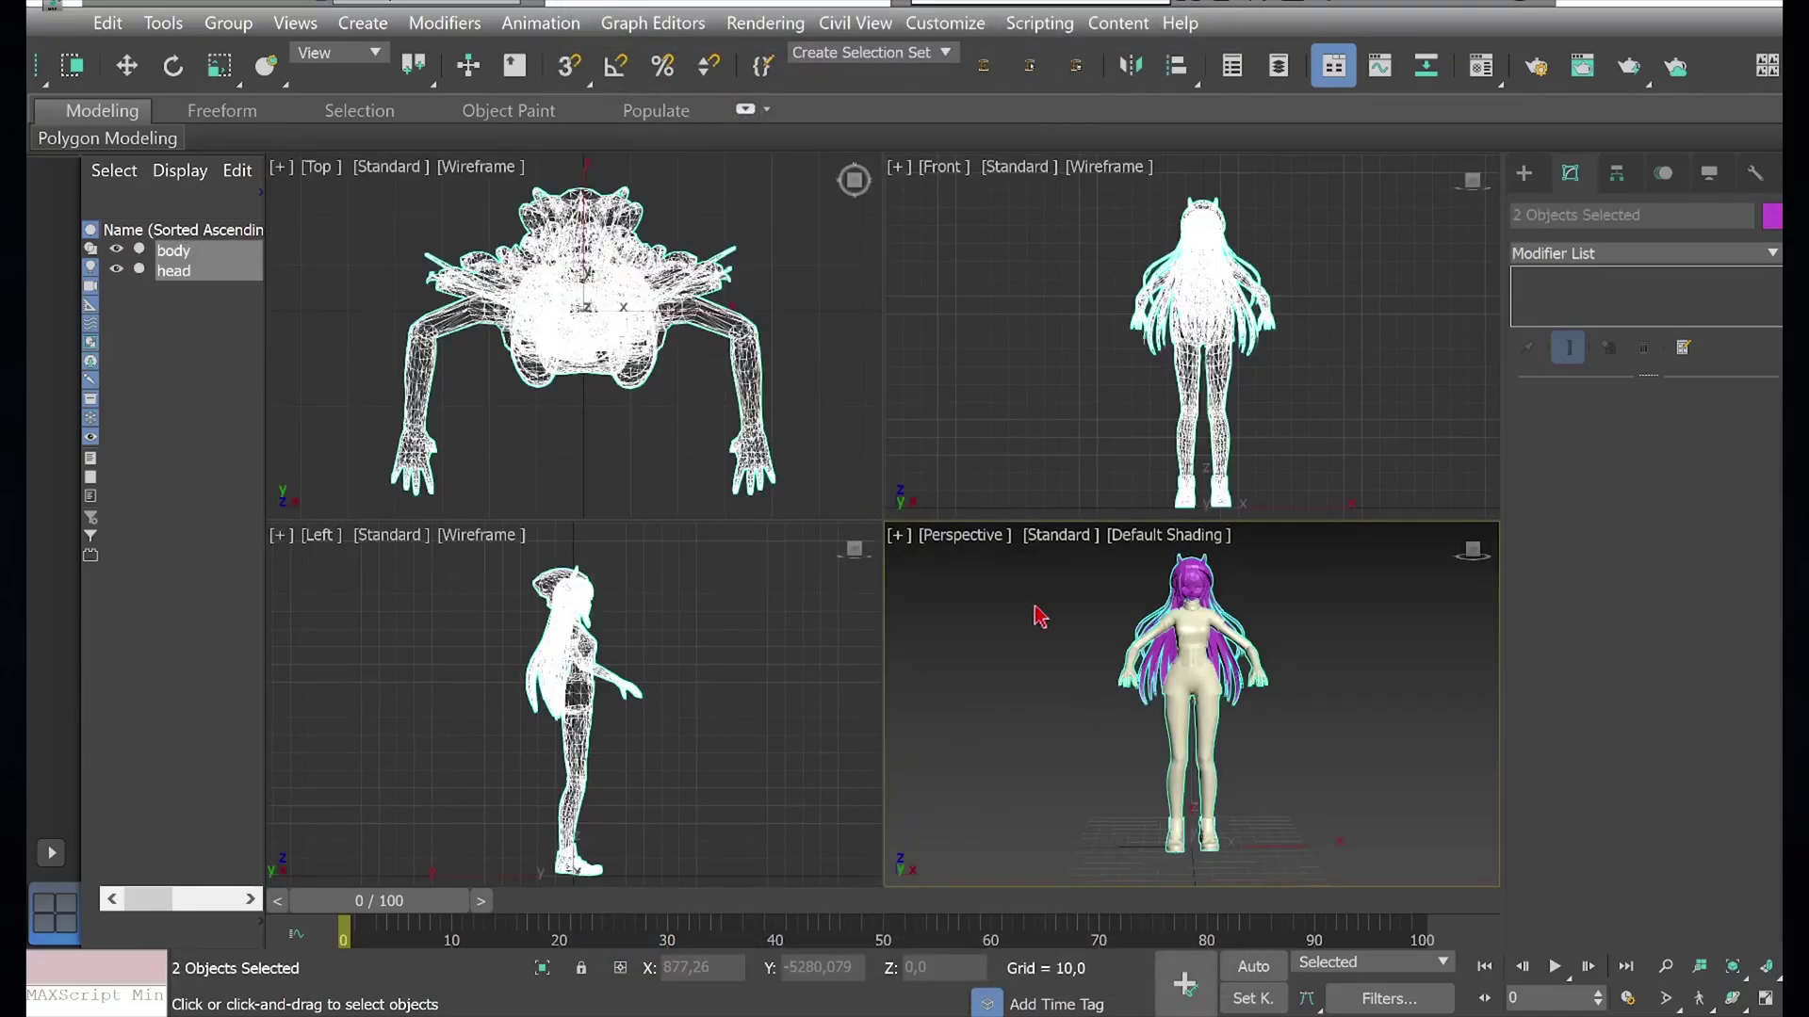
# Step: Delete the head and hair mesh so only the body remains
pyautogui.click(1040, 617)
pyautogui.click(1165, 575)
pyautogui.press('Delete')
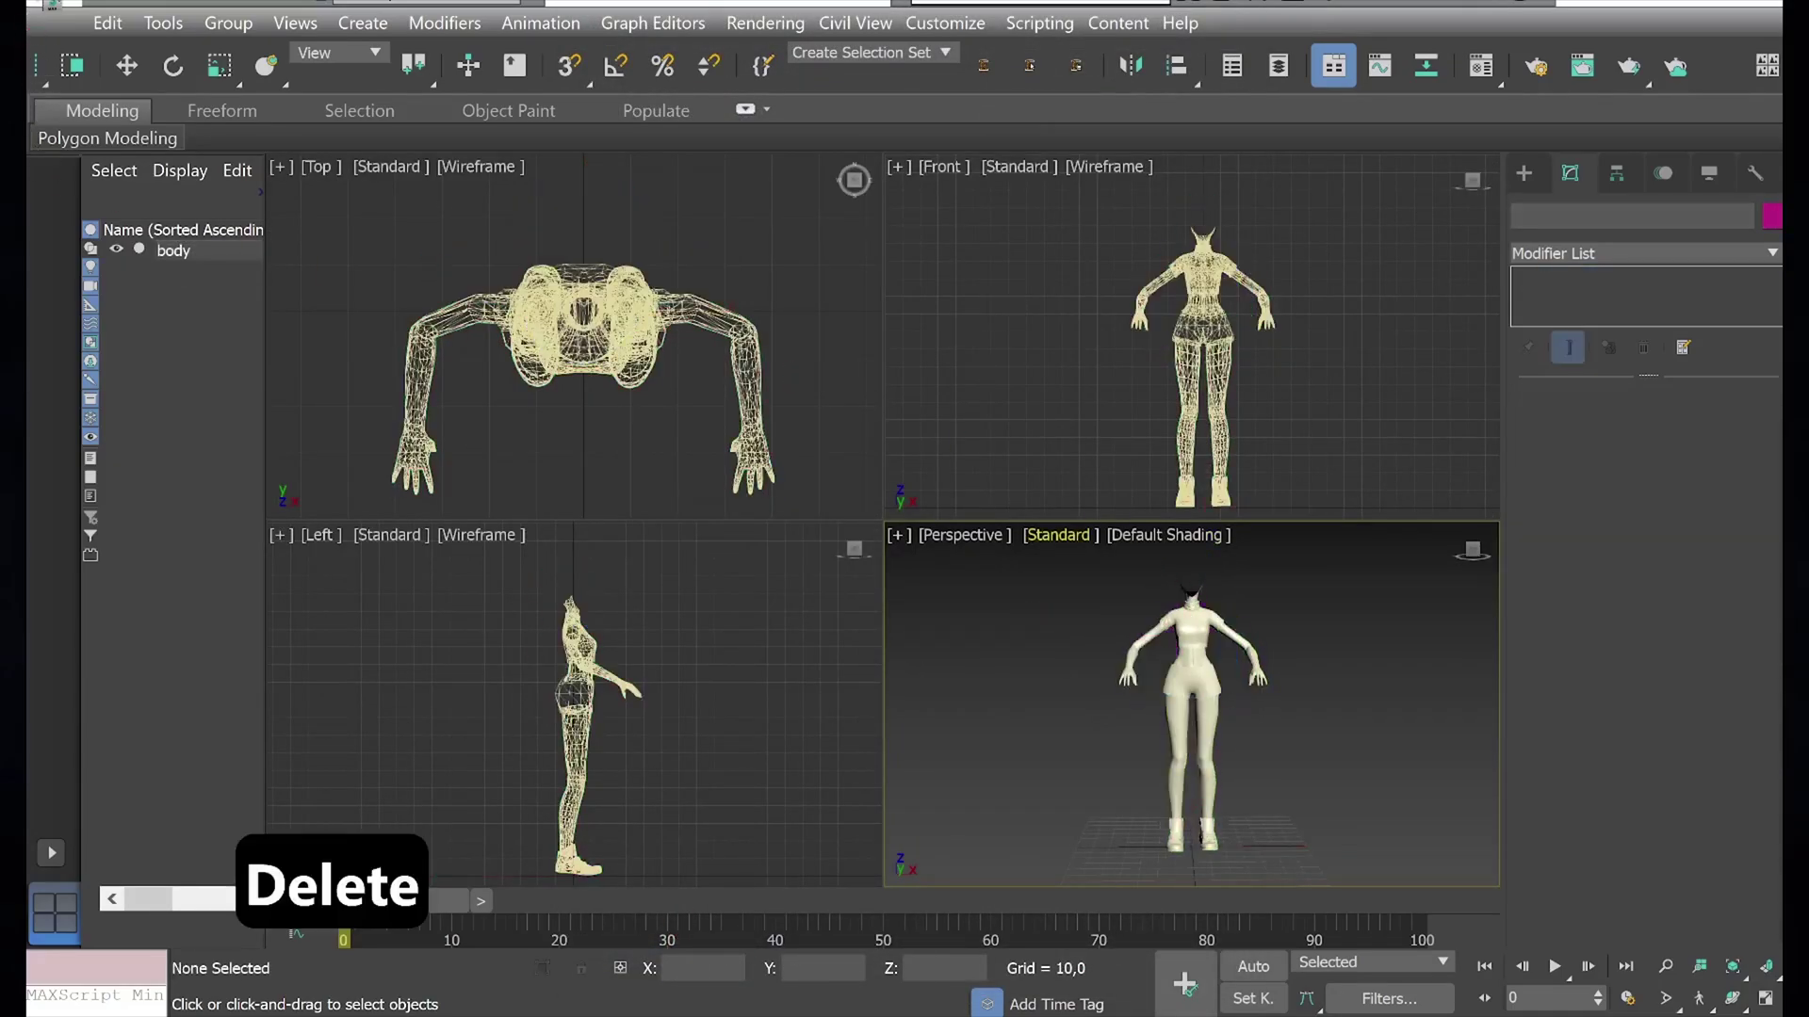
# Step: Export the body as body.3DS in 3D Studio format
pyautogui.click(45, 7)
pyautogui.click(148, 457)
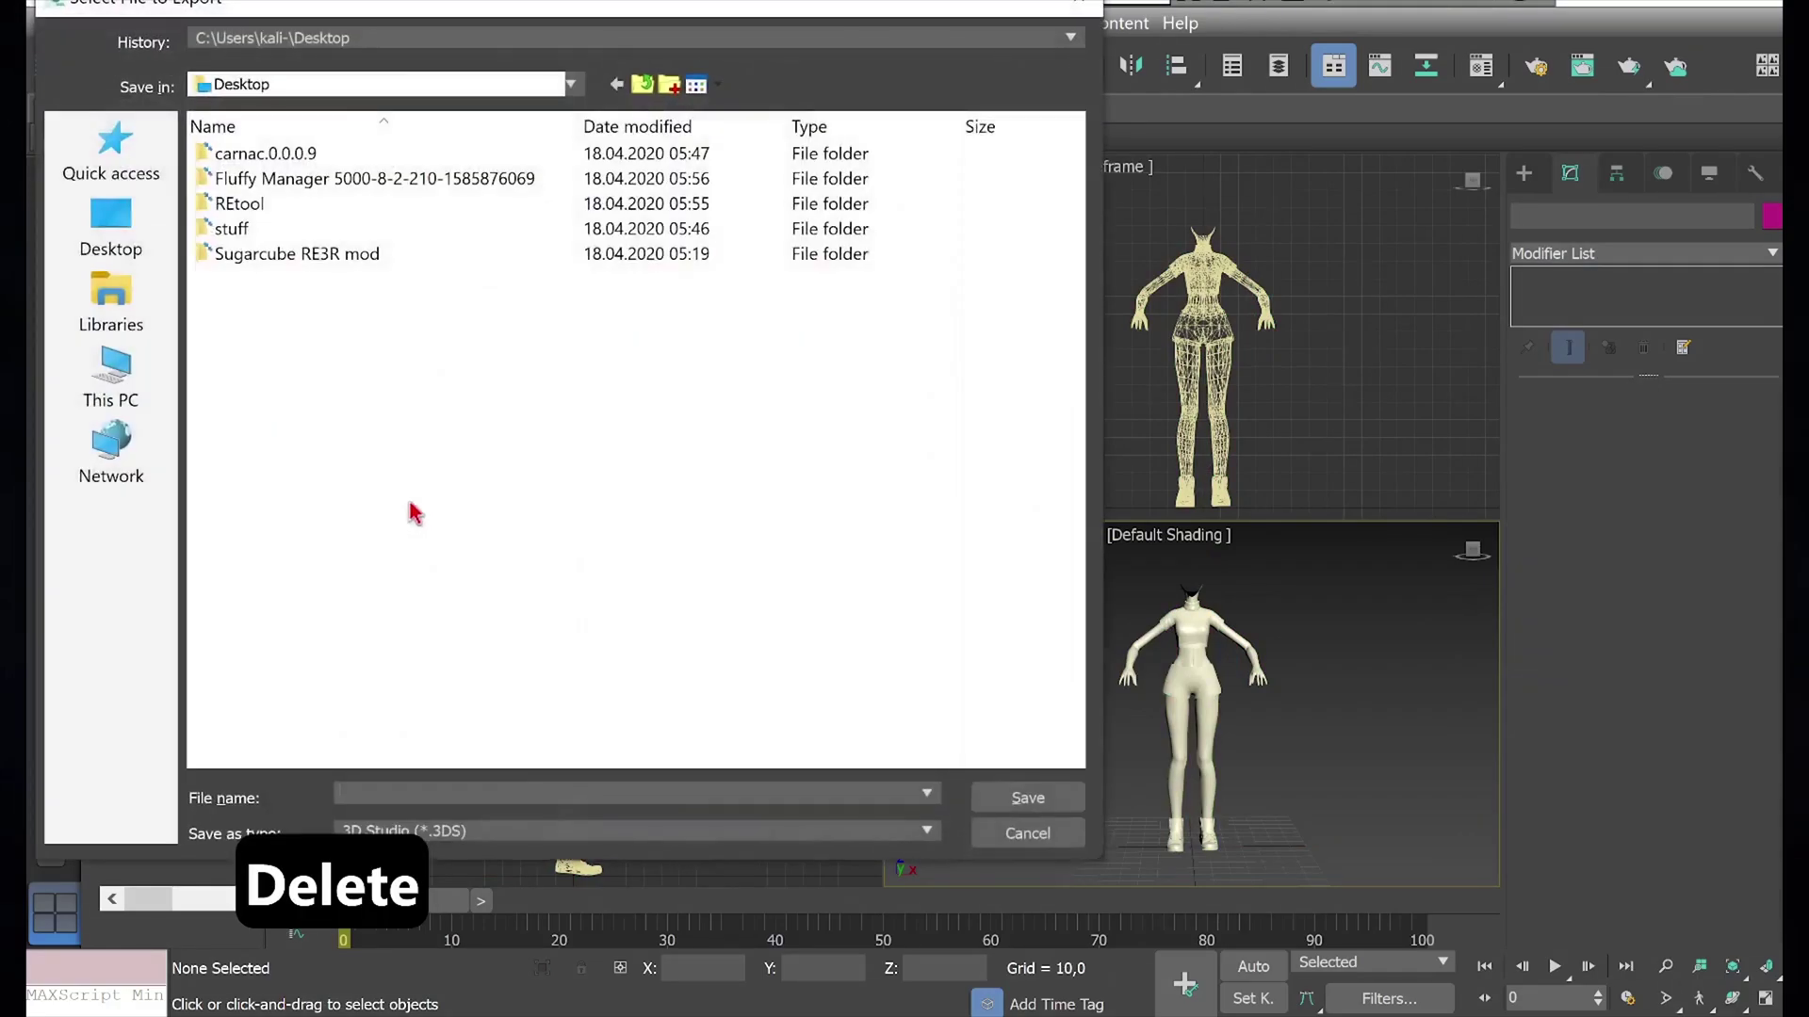
pyautogui.write('body')
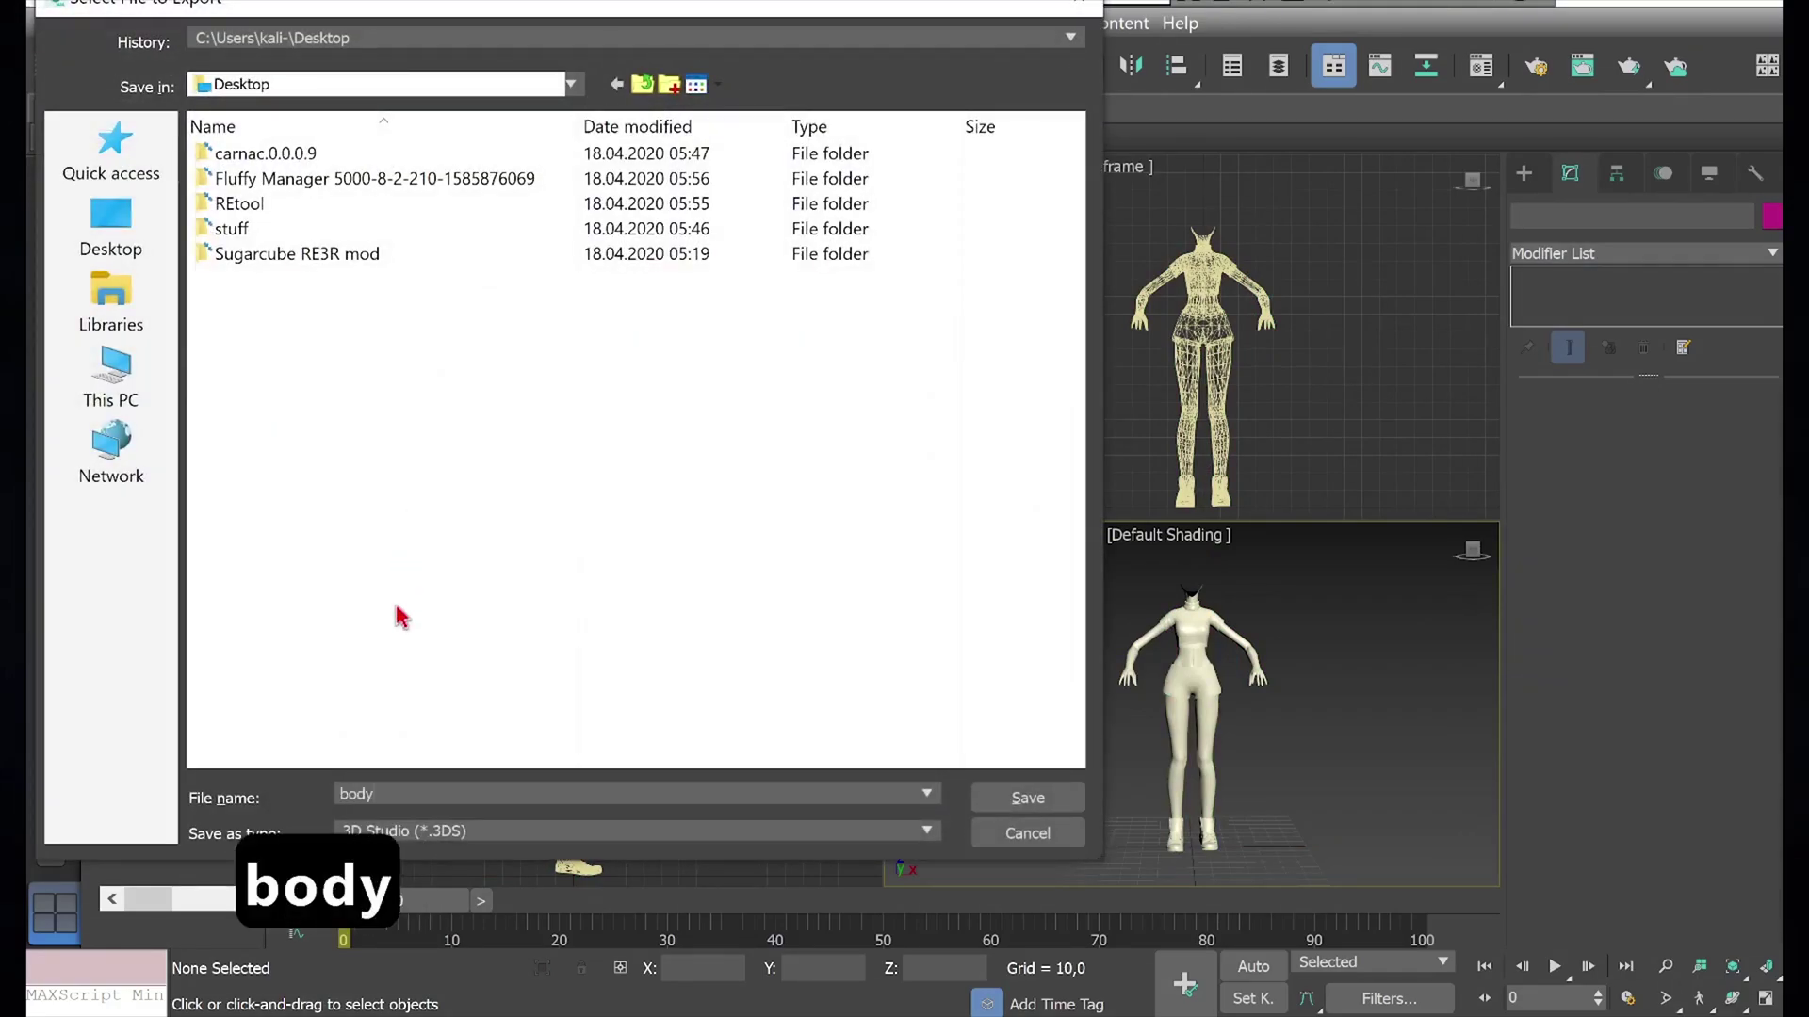
pyautogui.click(461, 831)
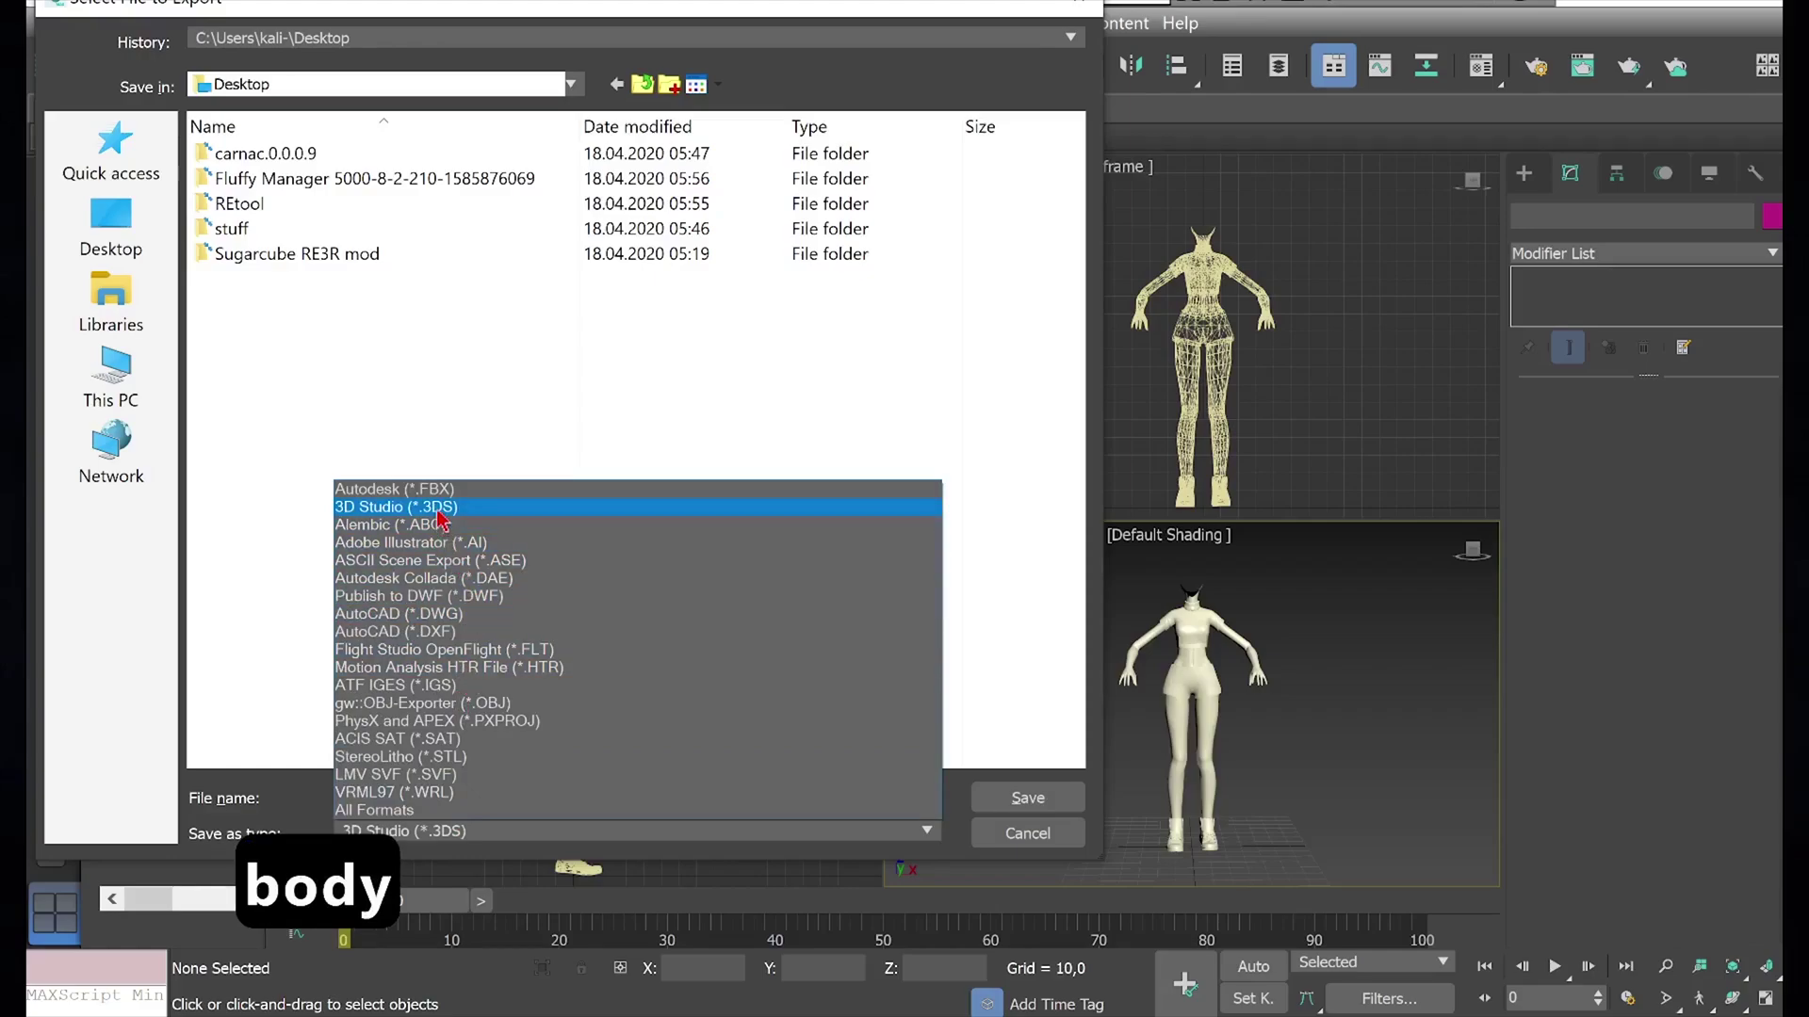
pyautogui.click(439, 518)
pyautogui.click(990, 798)
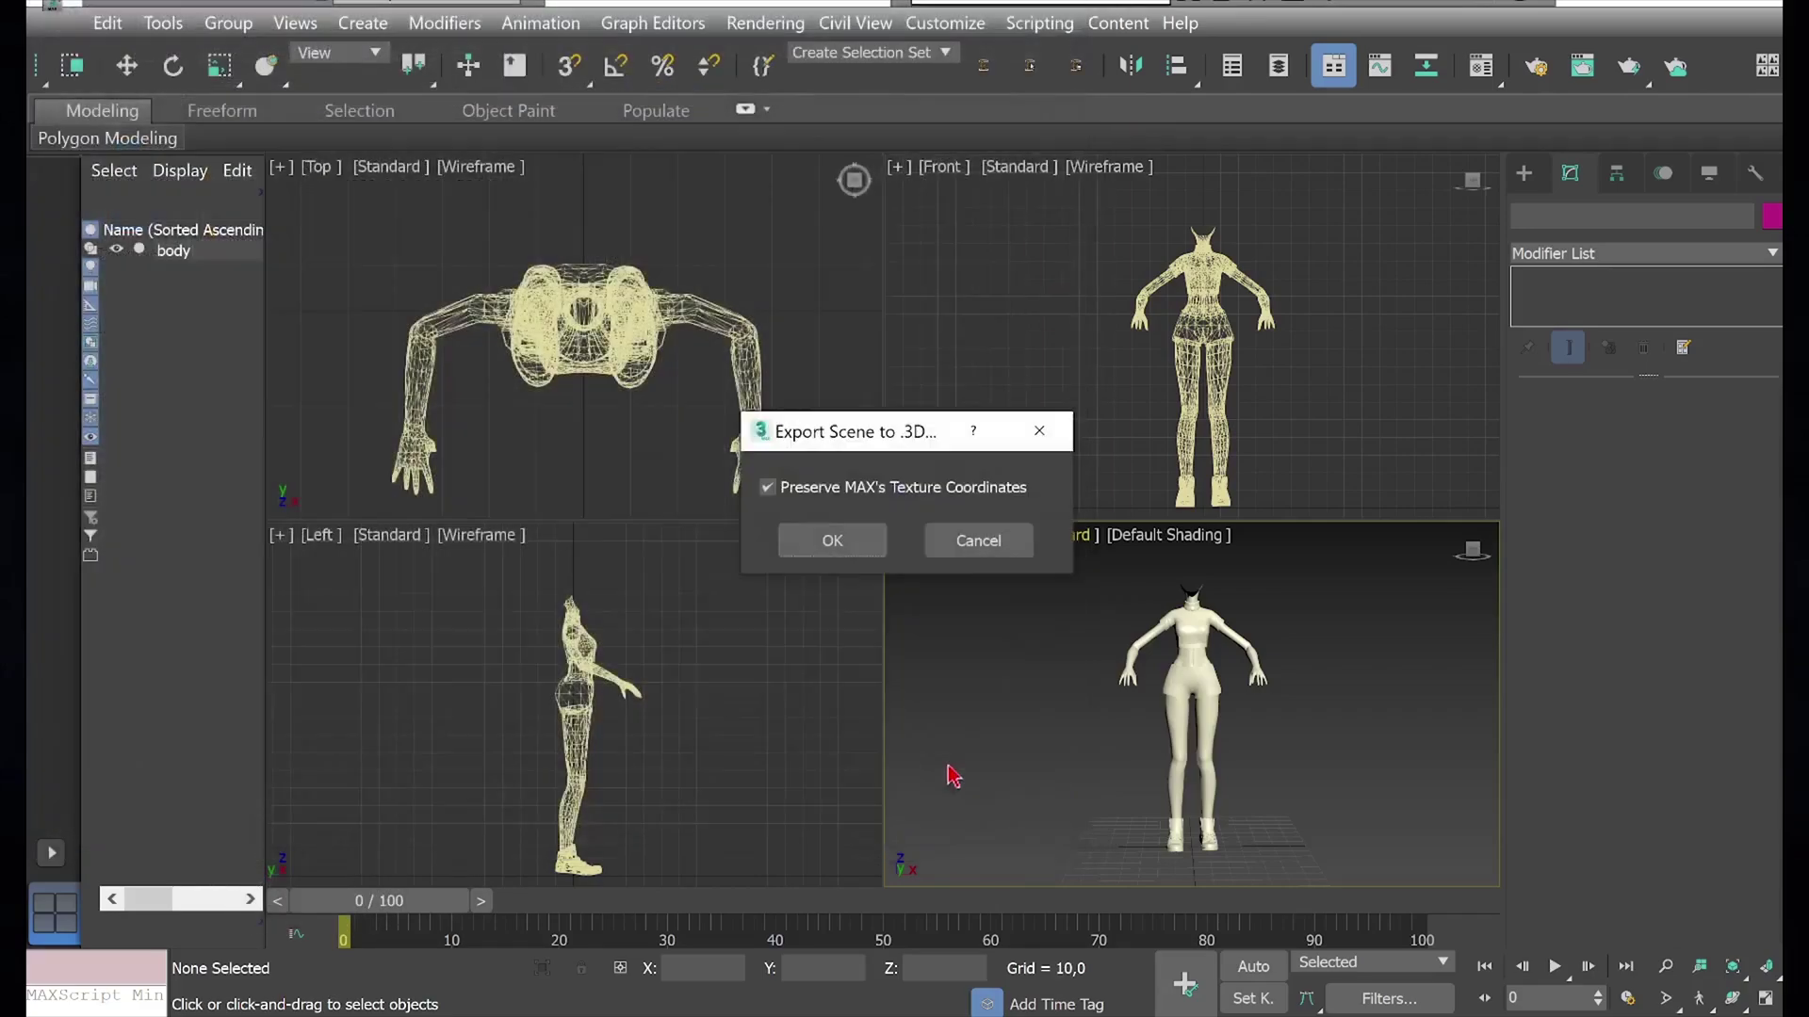
pyautogui.click(841, 554)
# Step: Undo to restore the head mesh, then delete the body mesh
pyautogui.hotkey('ctrl', 'z')
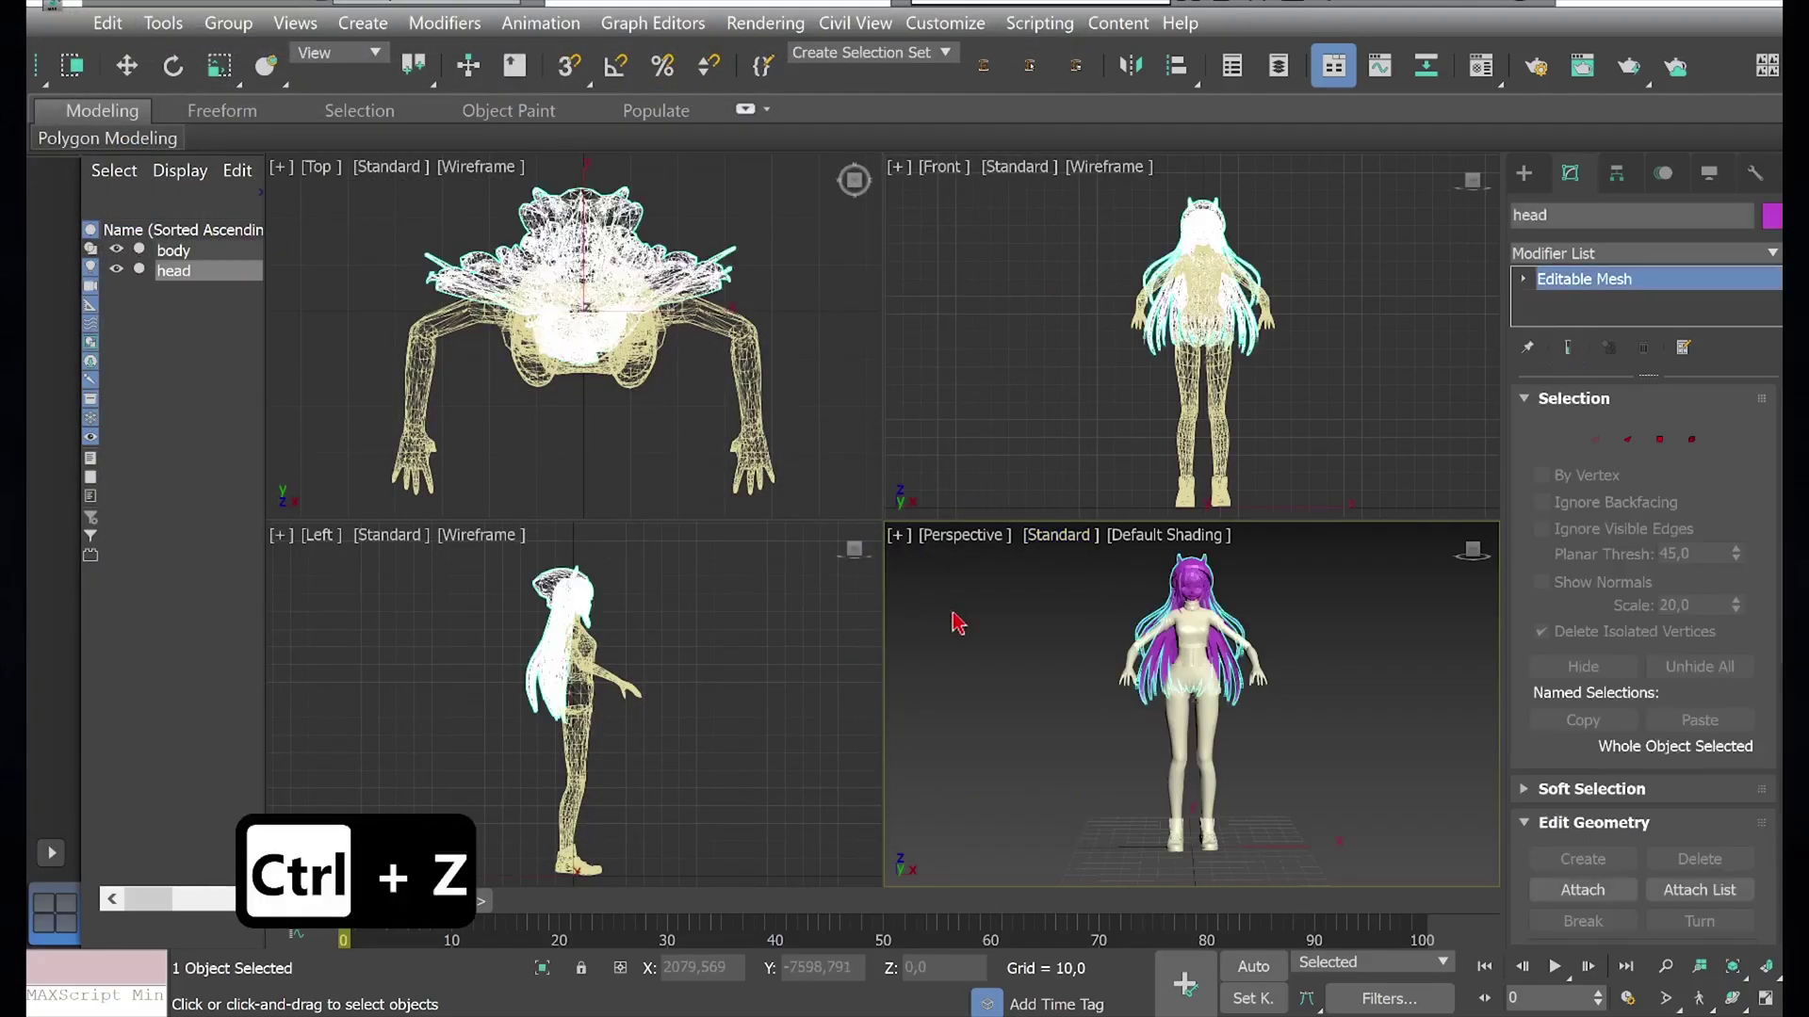
pyautogui.click(173, 249)
pyautogui.press('Delete')
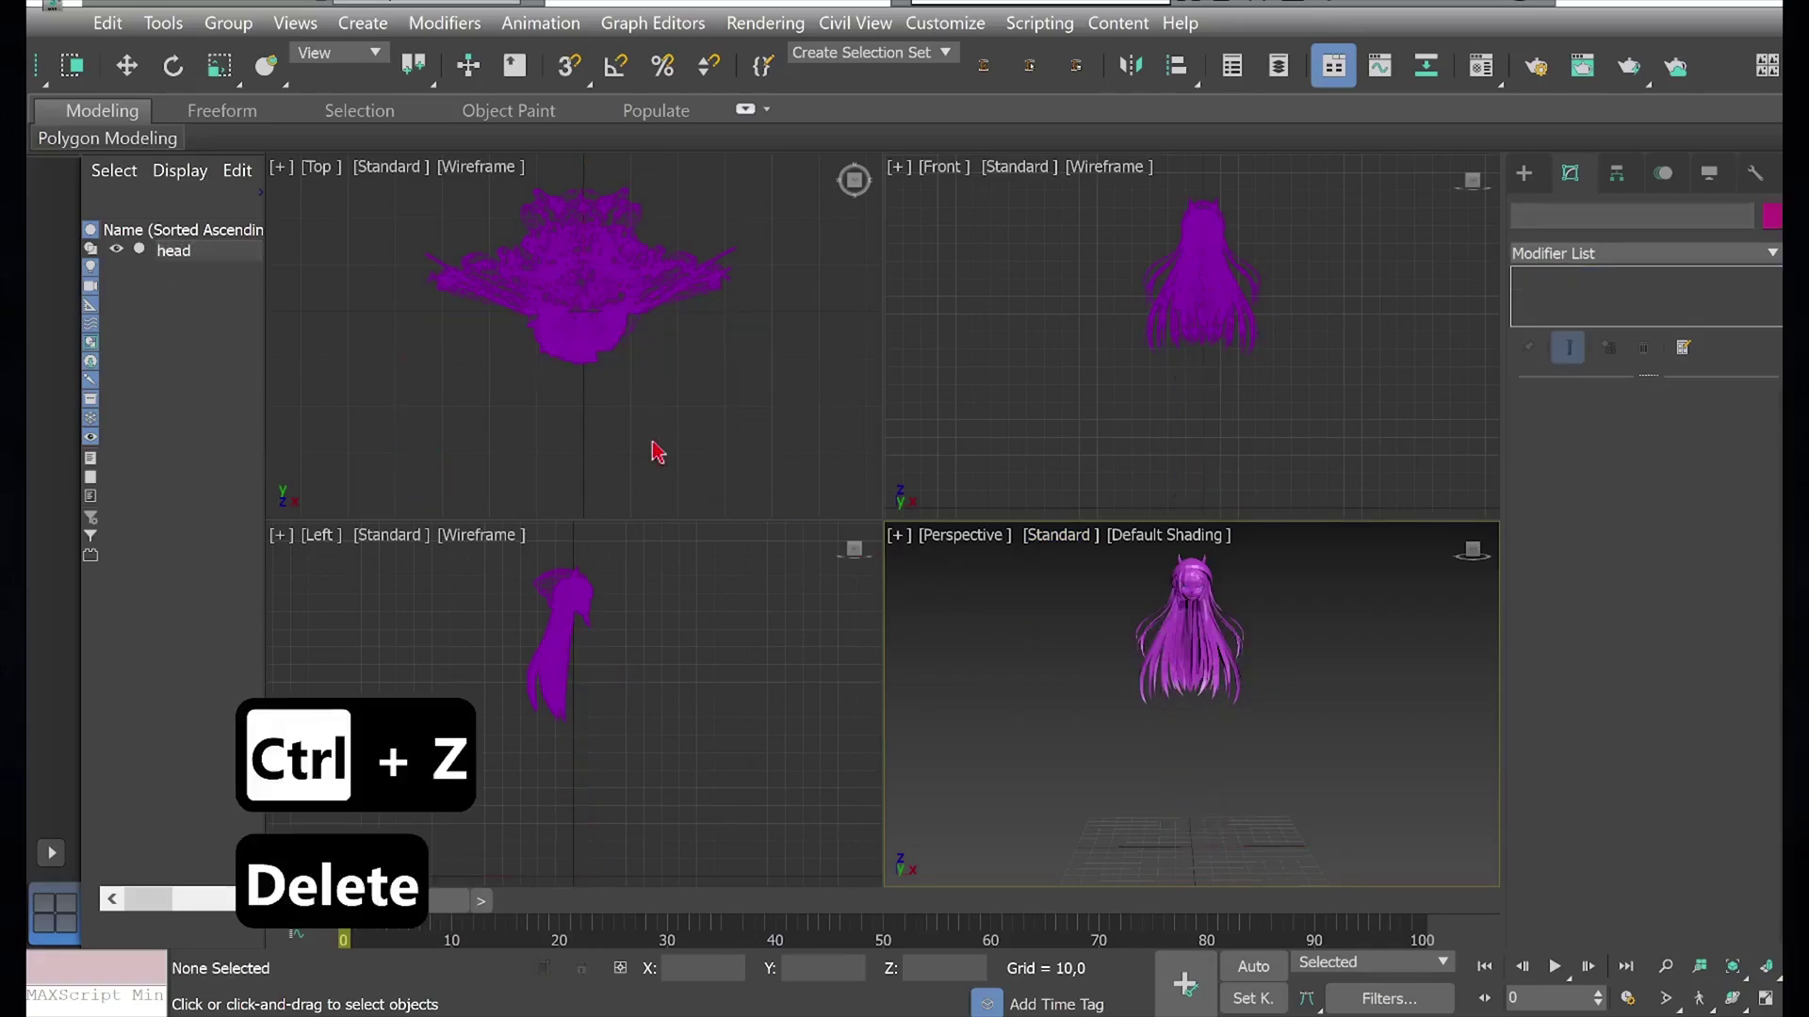
# Step: Export the remaining head mesh as head.3DS
pyautogui.click(51, 5)
pyautogui.click(128, 465)
pyautogui.write('head')
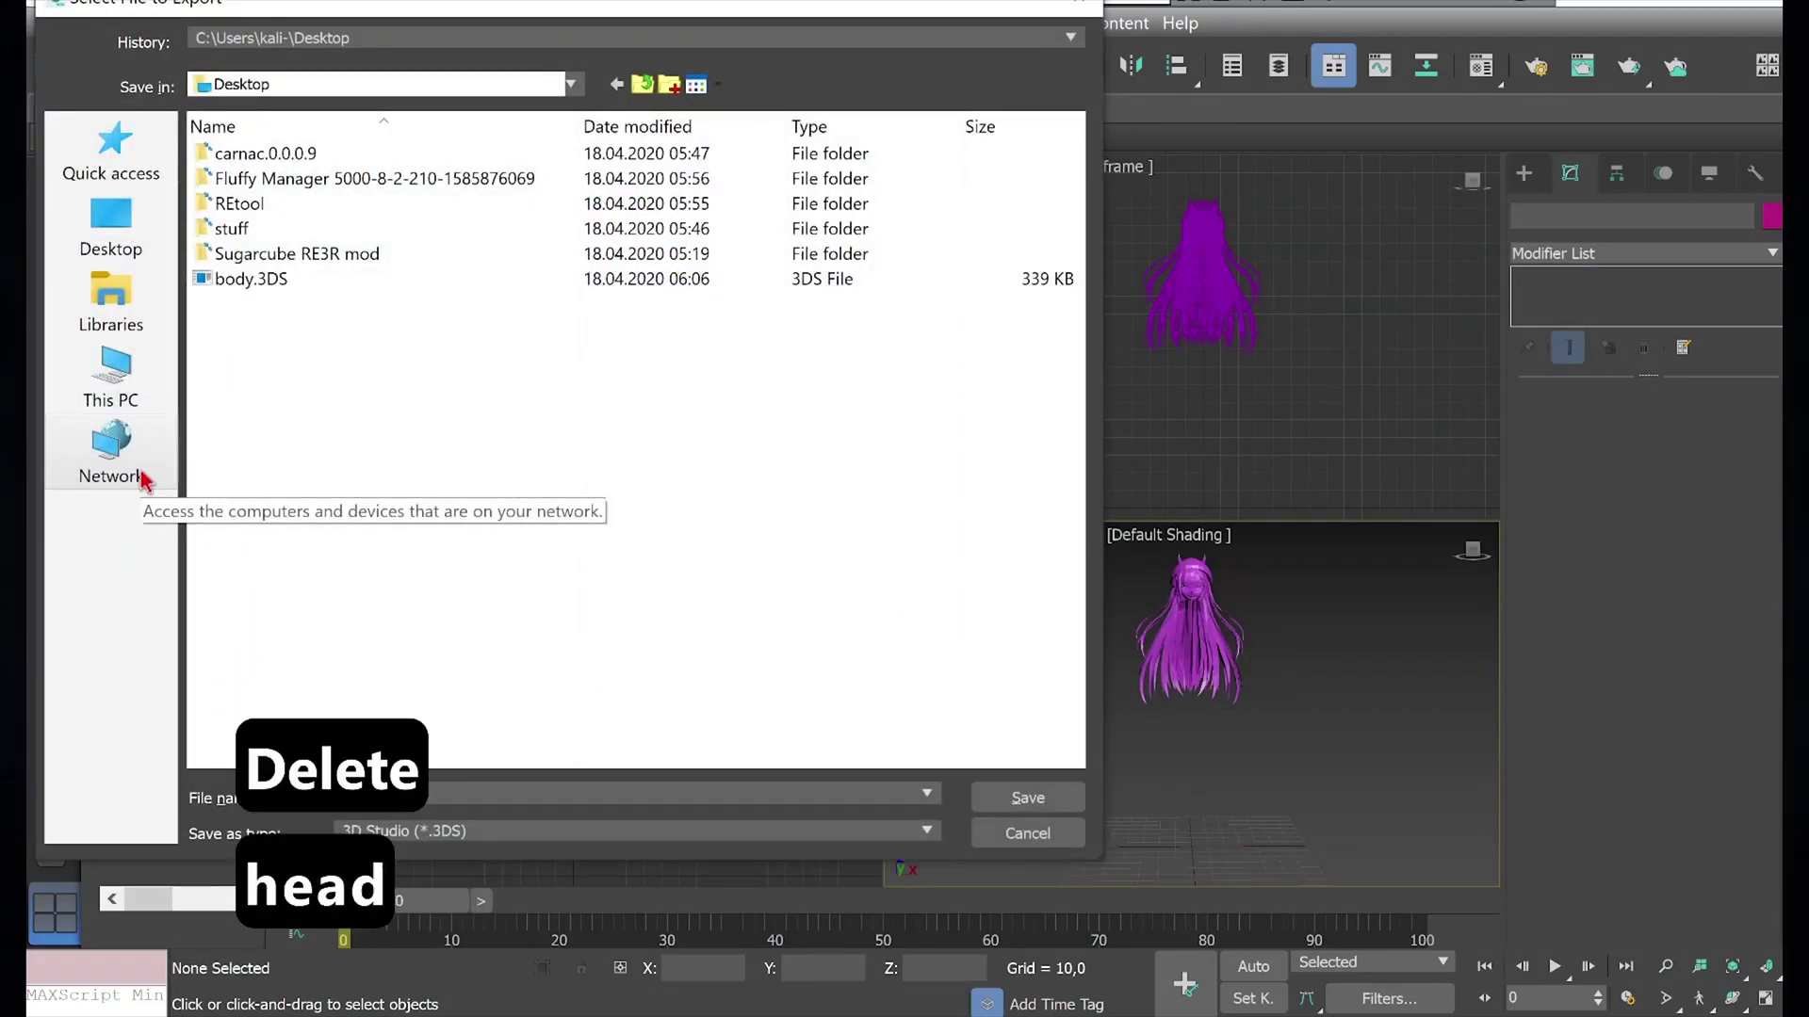
pyautogui.click(504, 831)
pyautogui.click(462, 509)
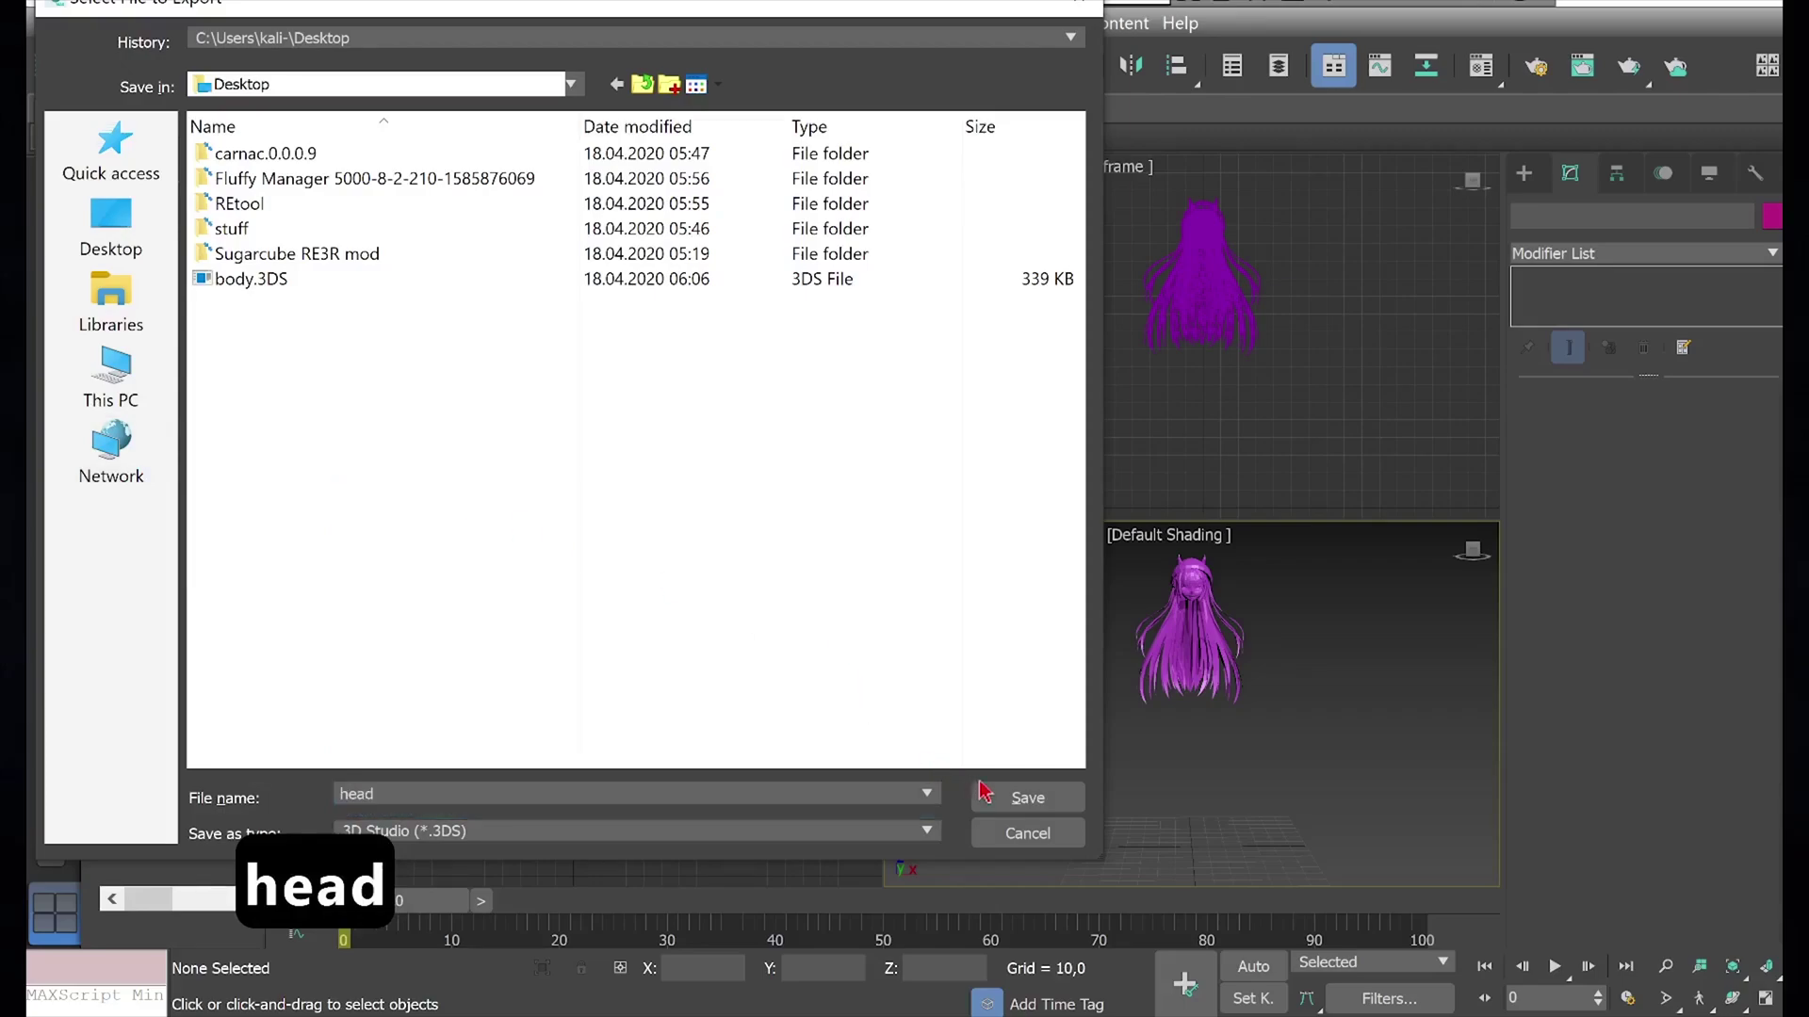
pyautogui.click(1011, 799)
pyautogui.click(846, 546)
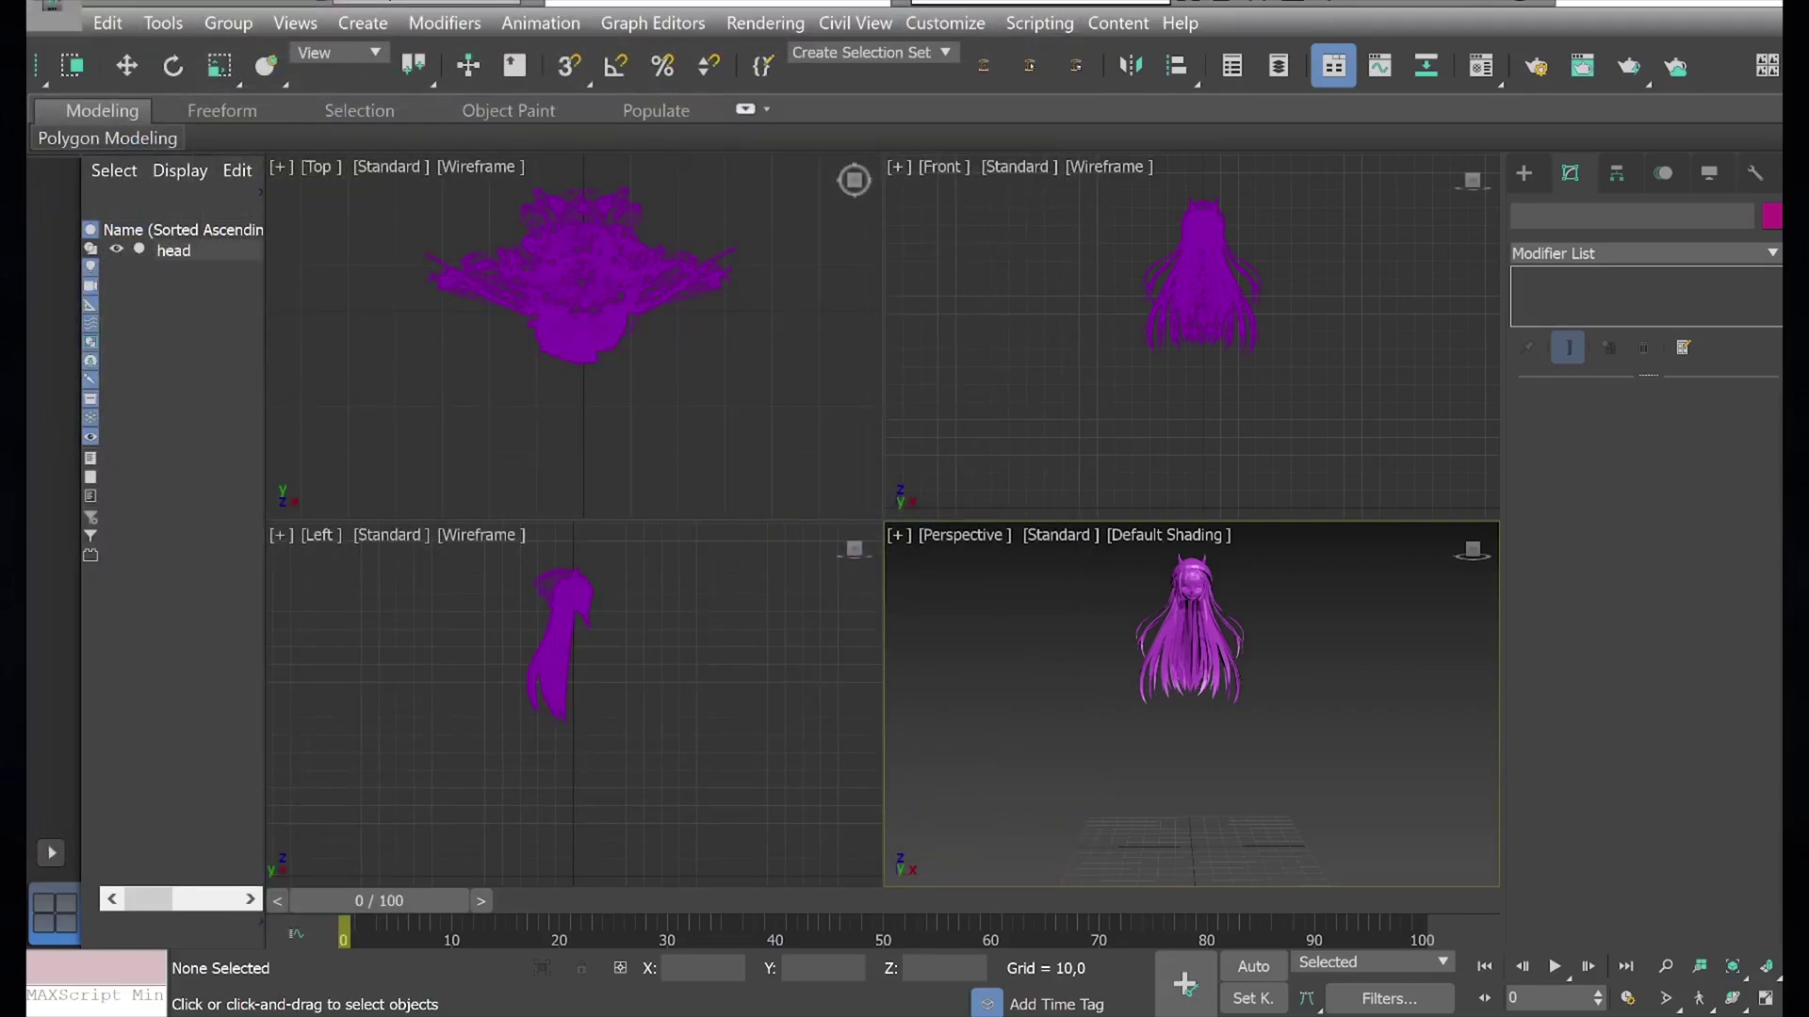
# Step: Reset to an empty scene, discarding unsaved changes
pyautogui.click(52, 8)
pyautogui.click(632, 434)
pyautogui.click(868, 556)
# Step: Run the RE_Engine_MESH_v0.5e.ms script and import pl2000.mesh through it
pyautogui.click(1039, 23)
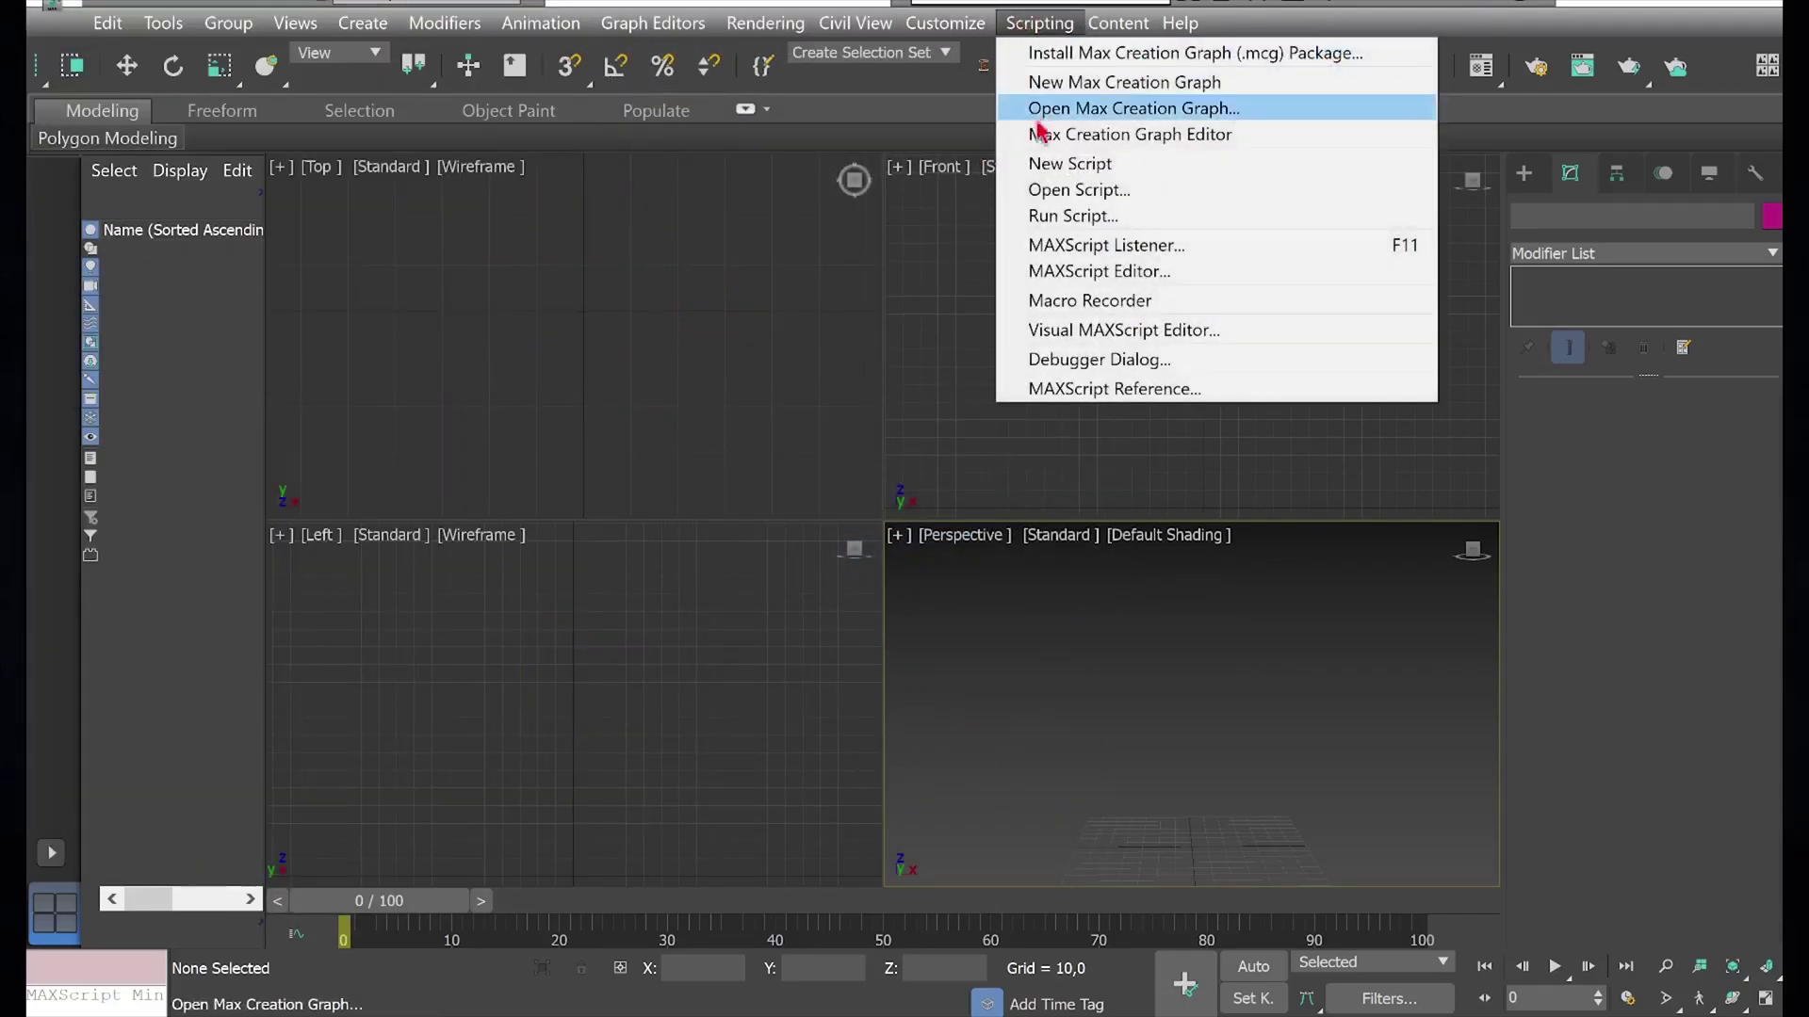
pyautogui.click(1046, 209)
pyautogui.doubleClick(364, 385)
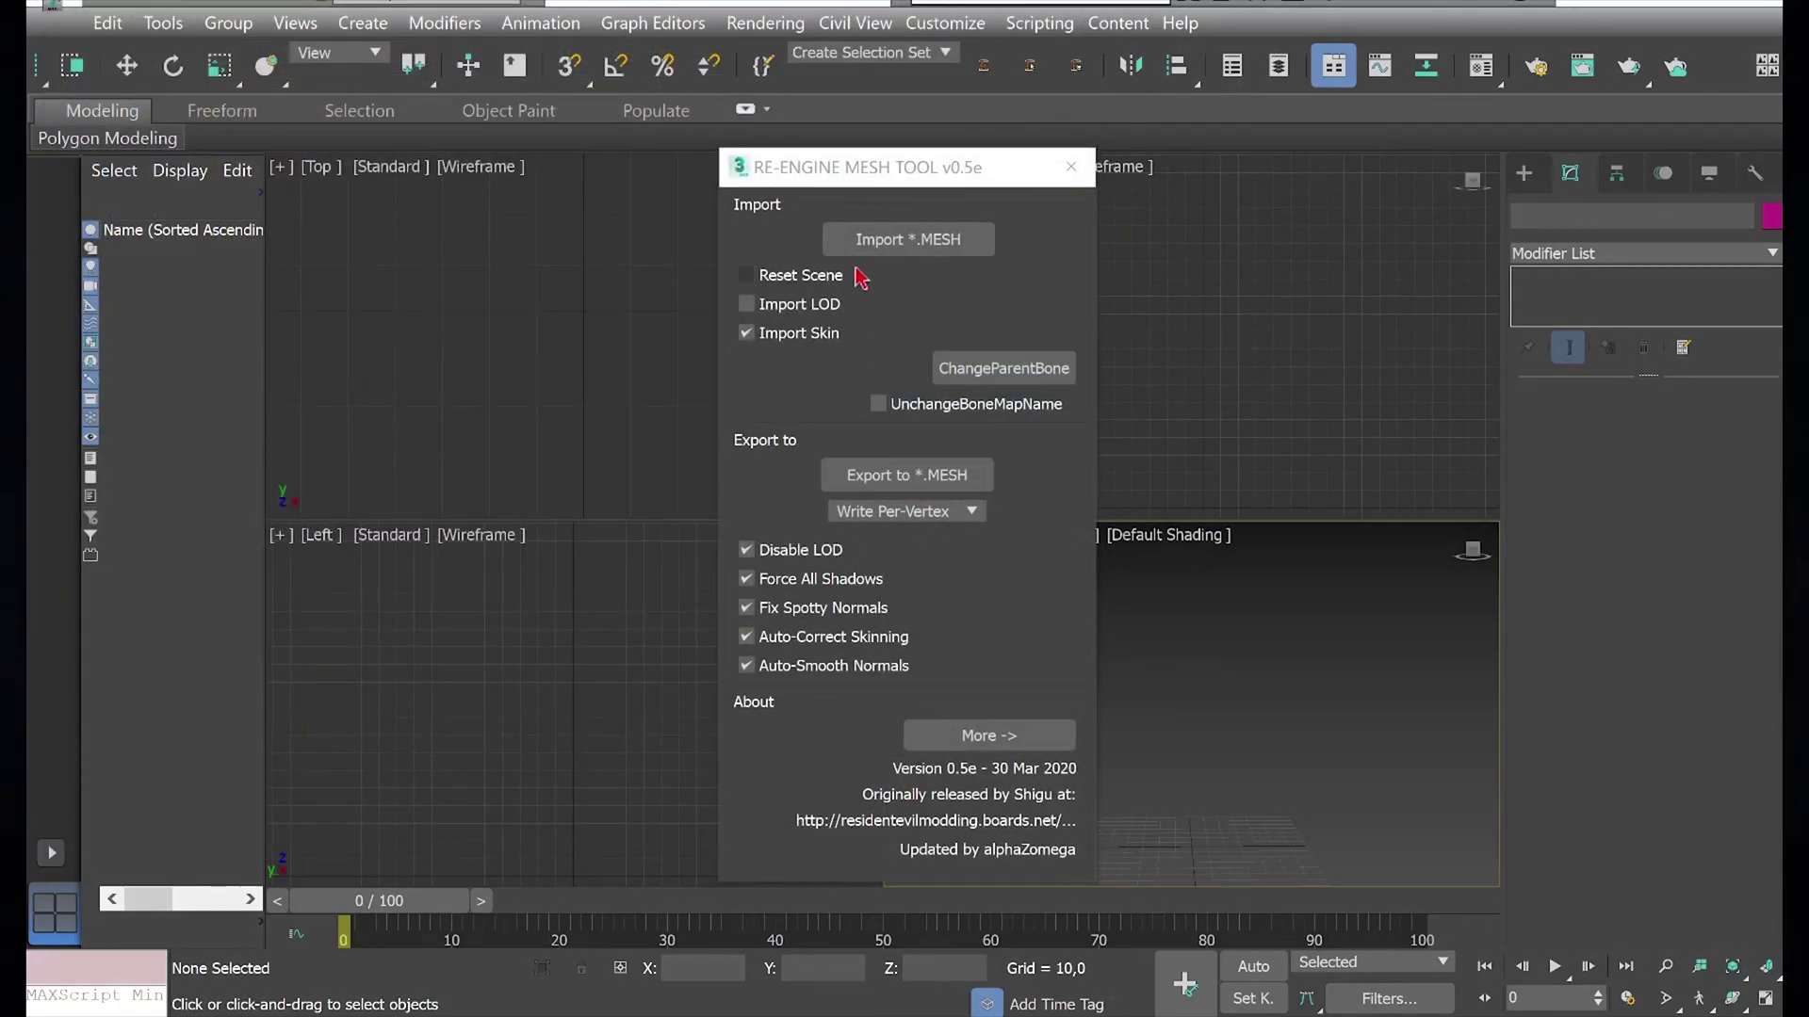
pyautogui.click(860, 247)
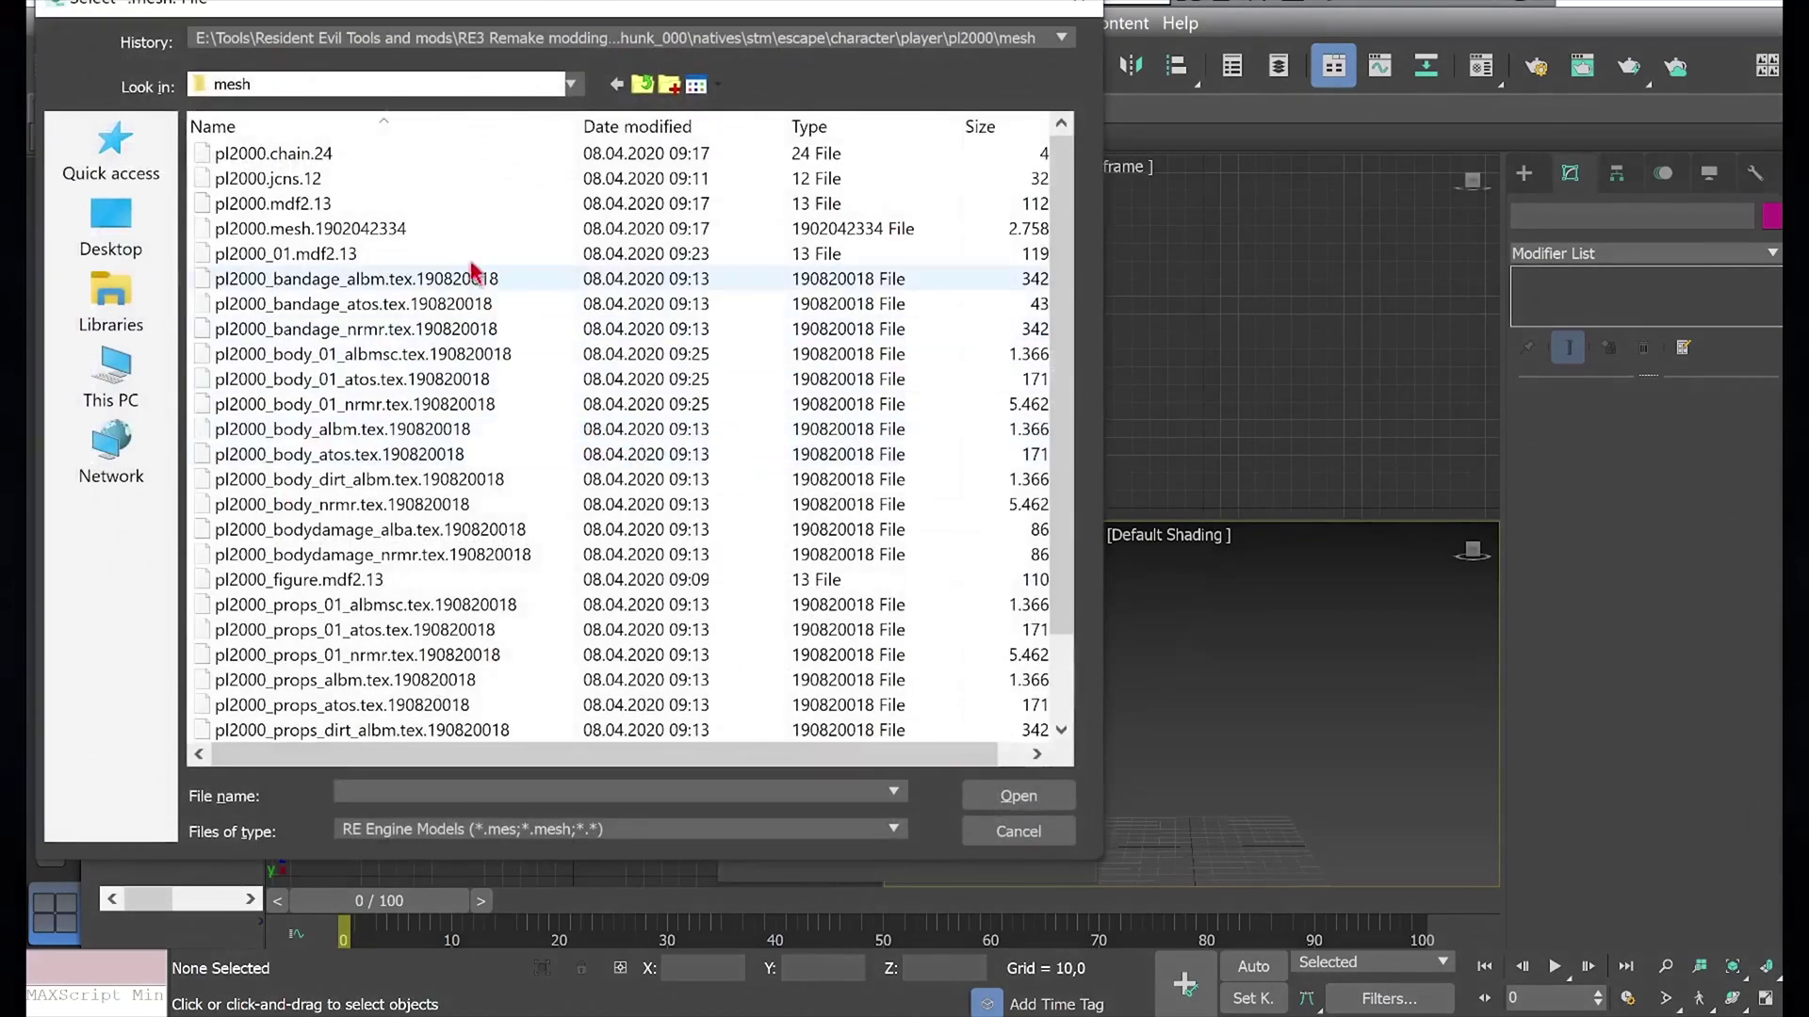
pyautogui.click(311, 230)
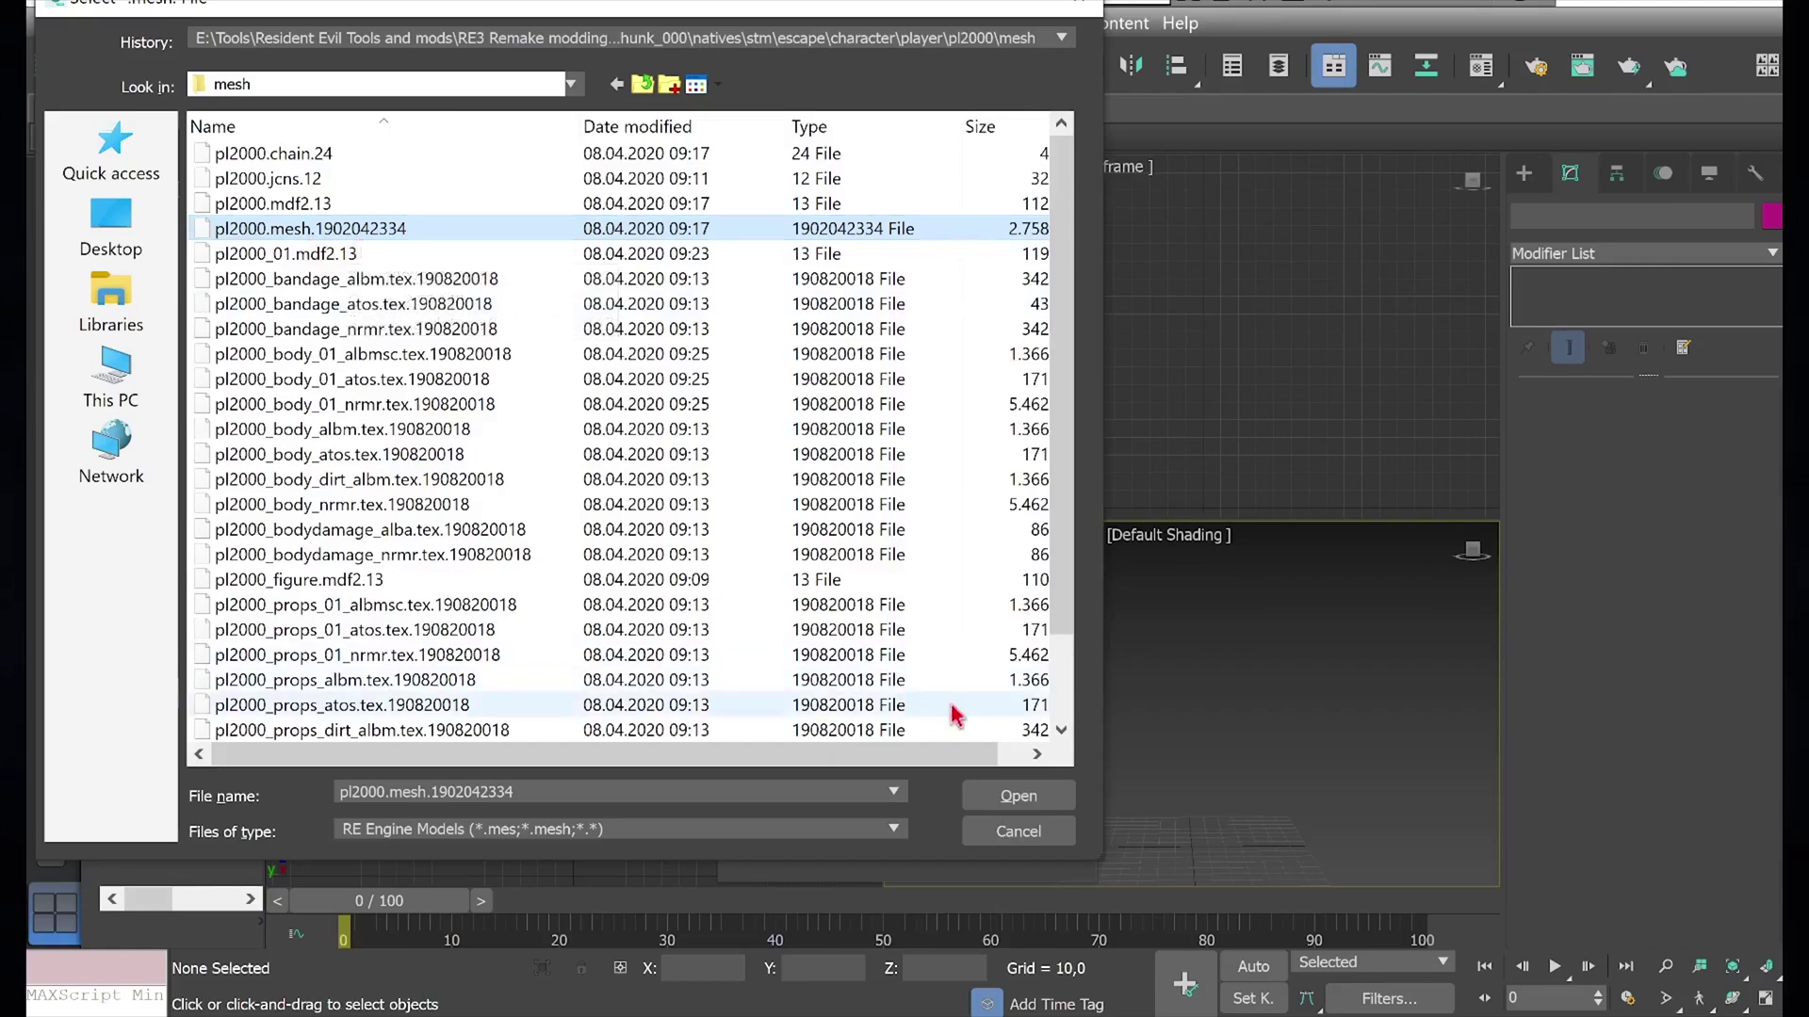
pyautogui.click(989, 797)
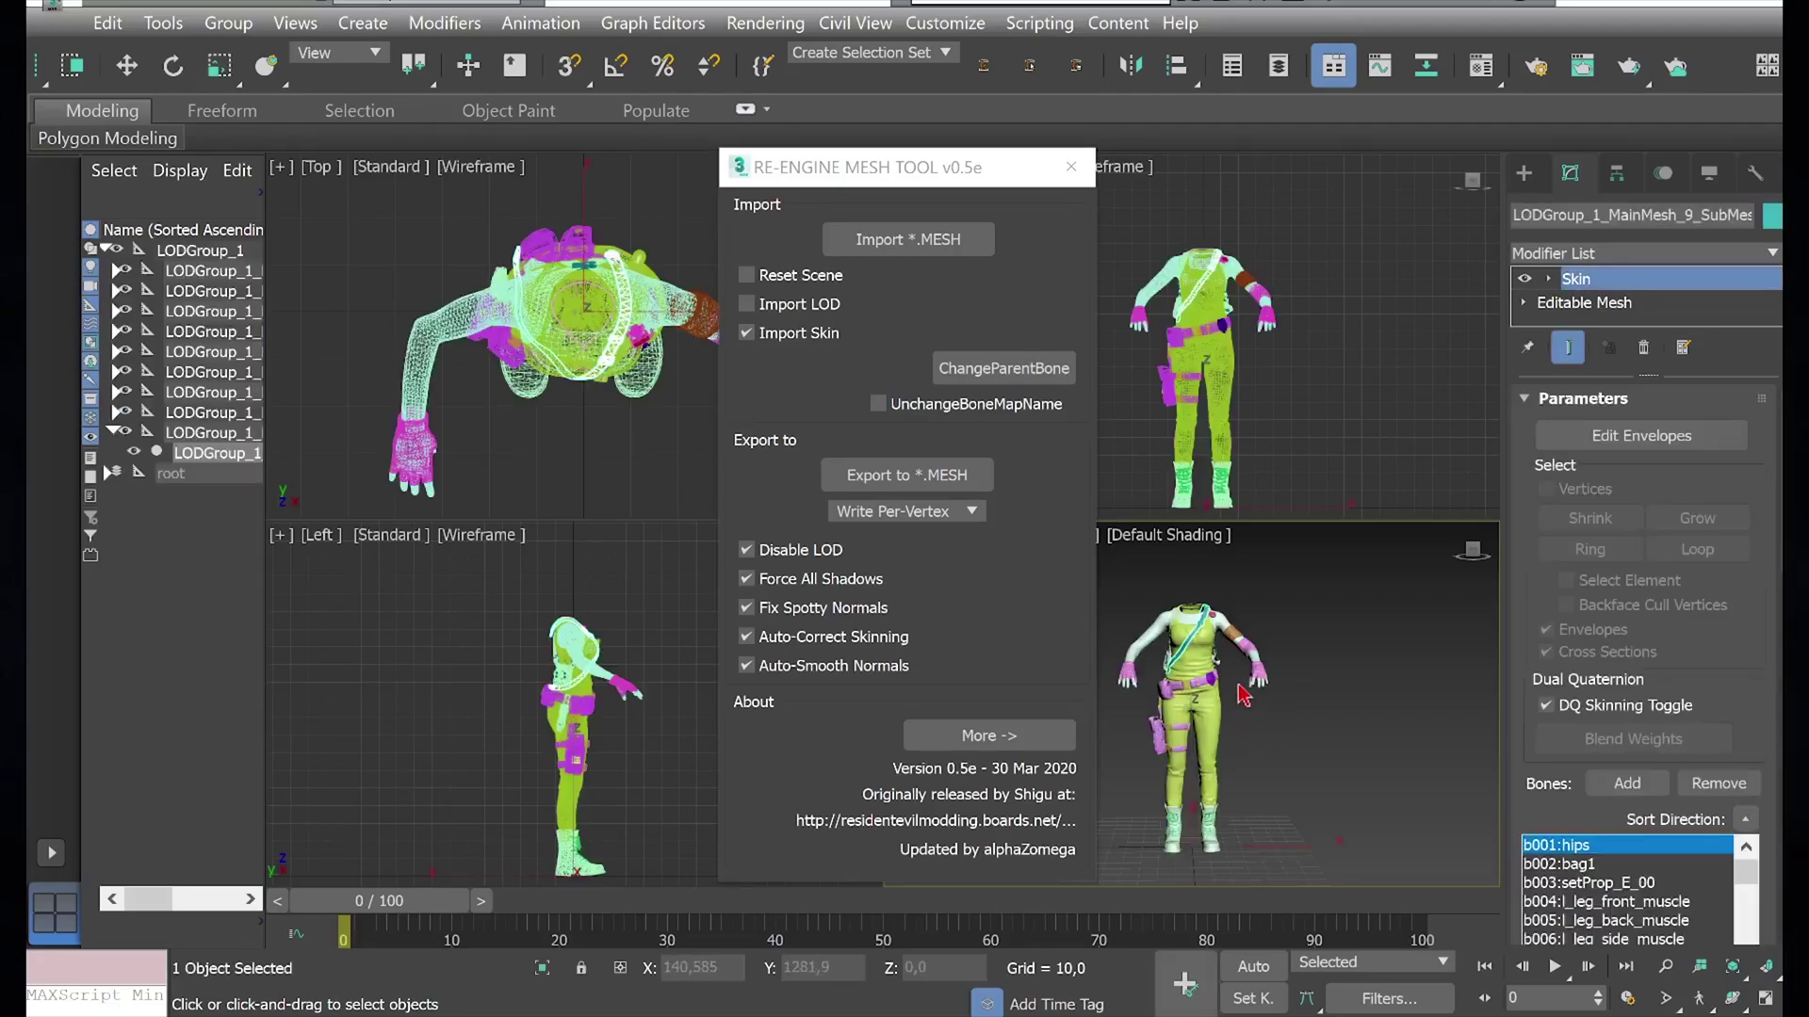
# Step: Close the mesh tool and import body.3DS from the Desktop with default 3DS options
pyautogui.click(1072, 167)
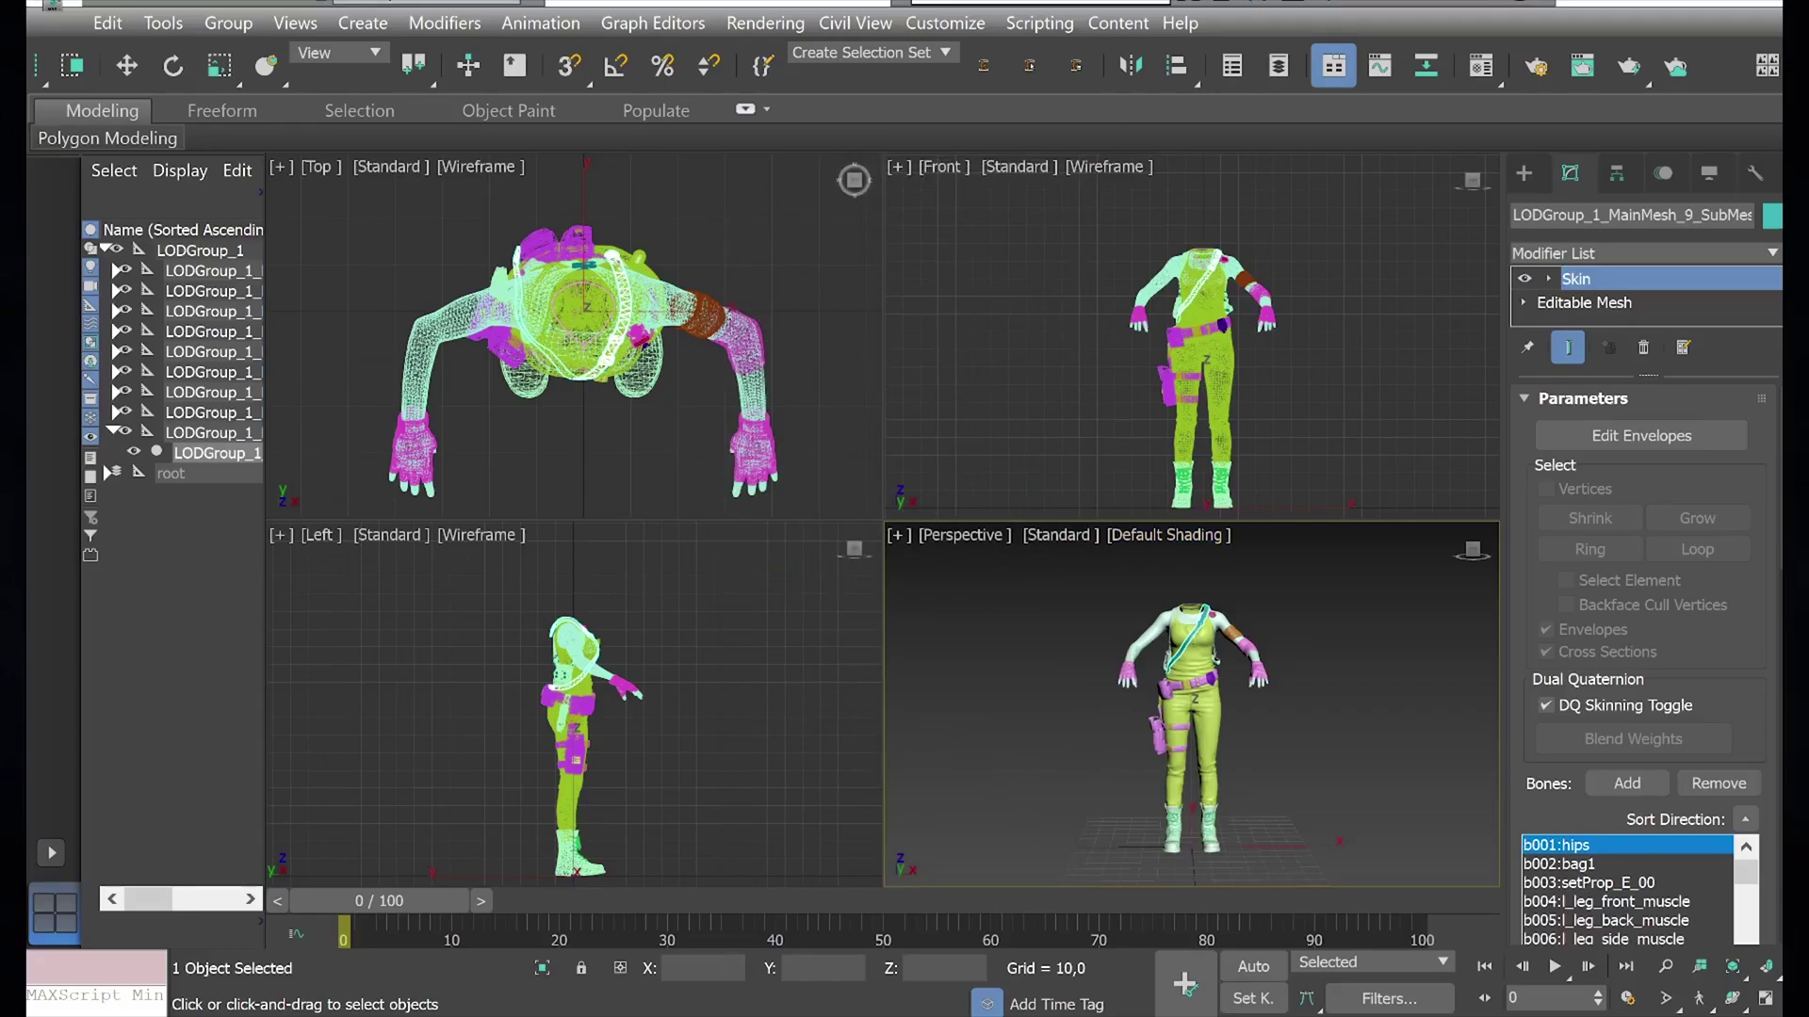
pyautogui.click(49, 4)
pyautogui.click(131, 397)
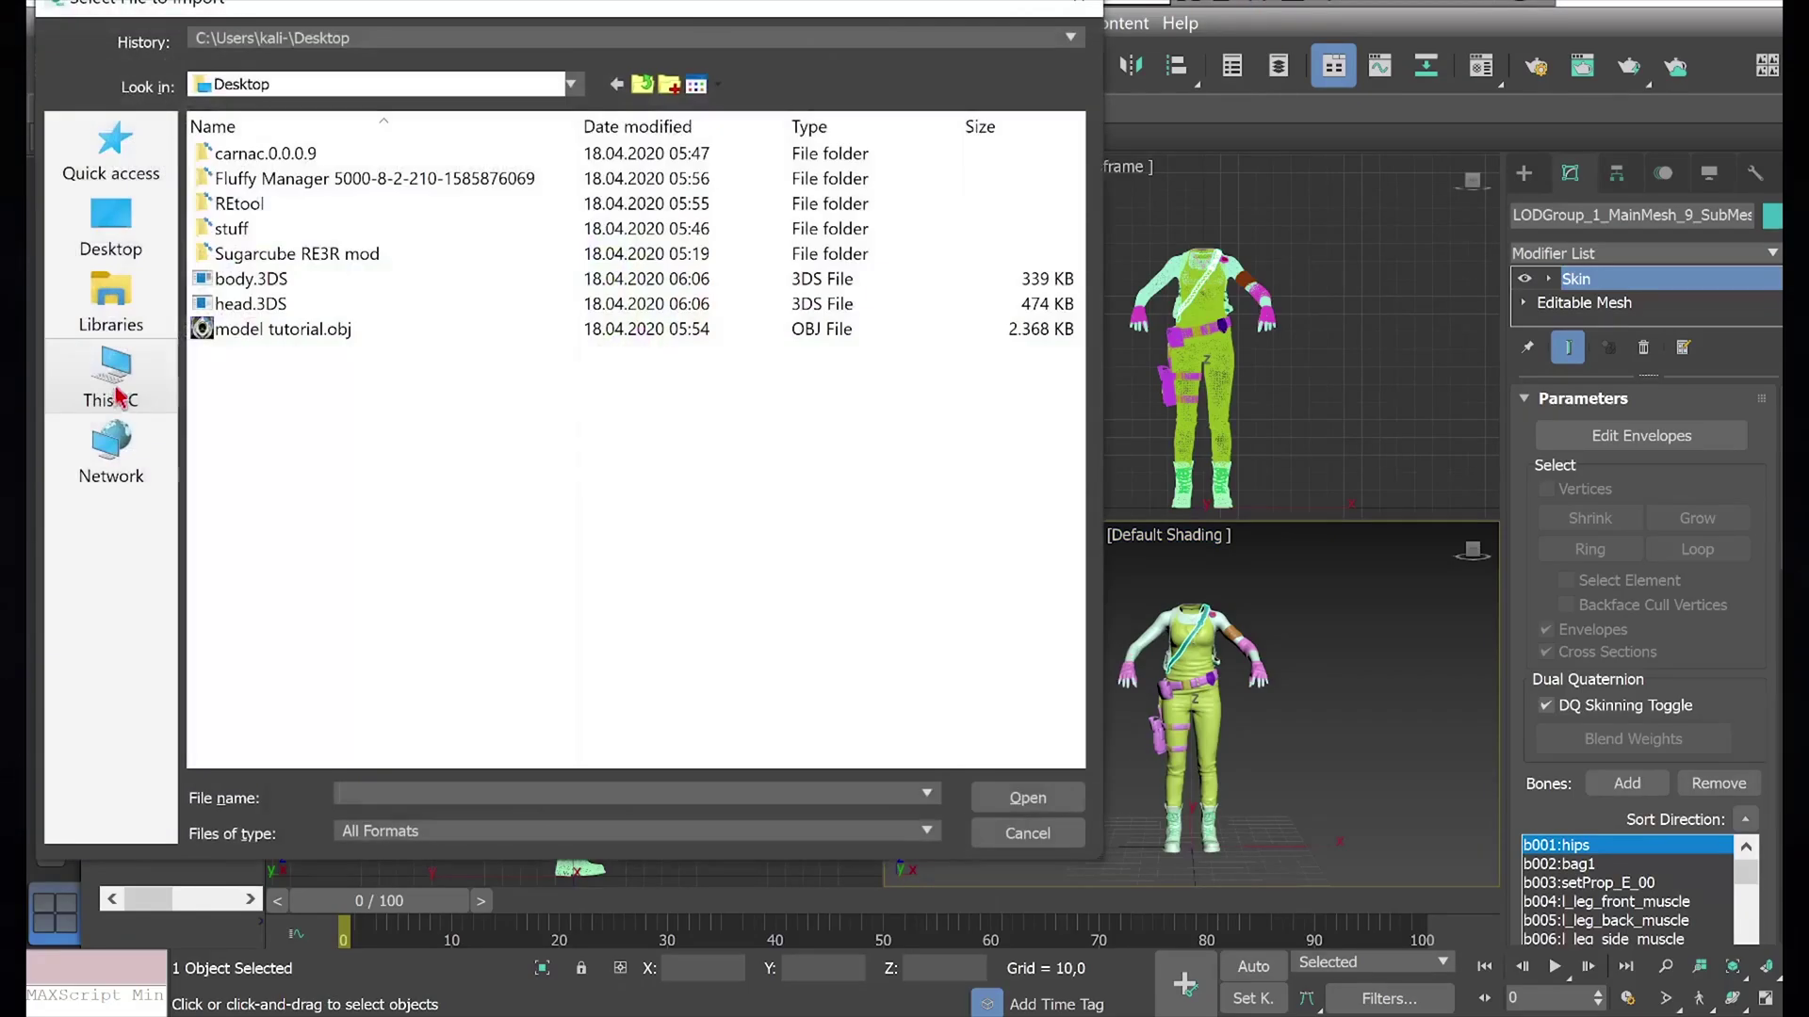
pyautogui.click(267, 279)
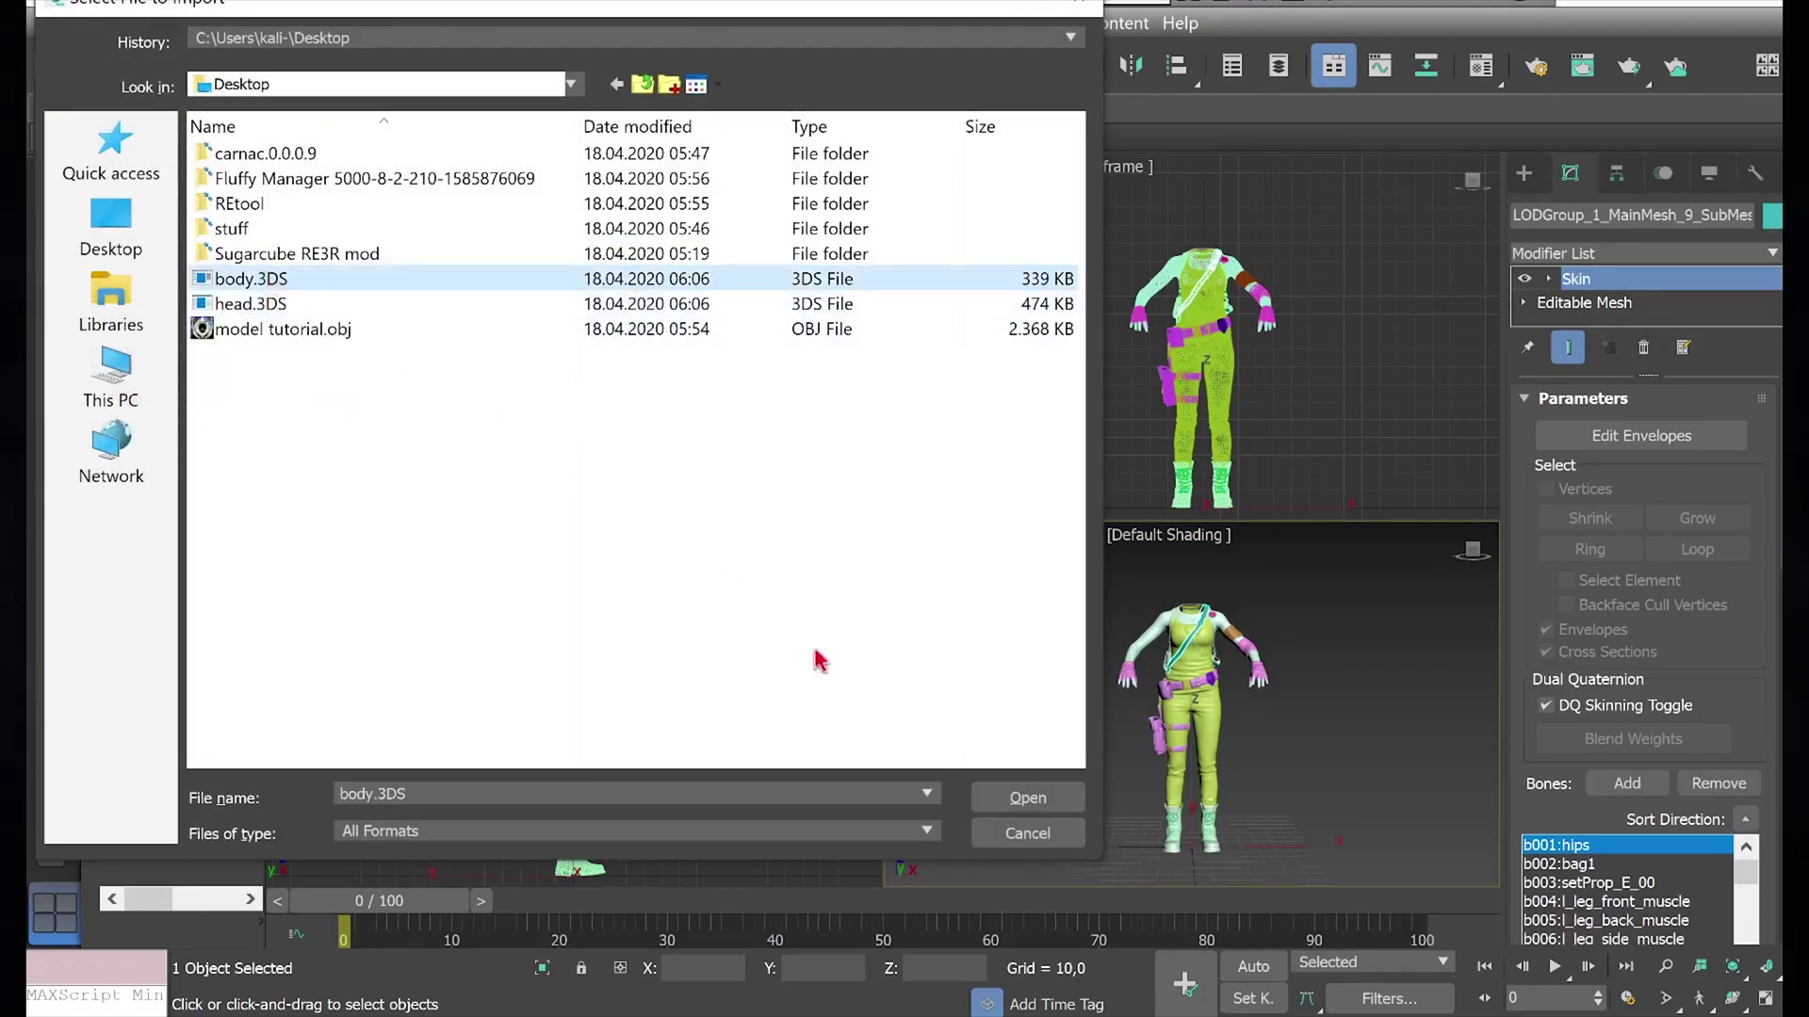
pyautogui.click(1007, 801)
pyautogui.click(1015, 569)
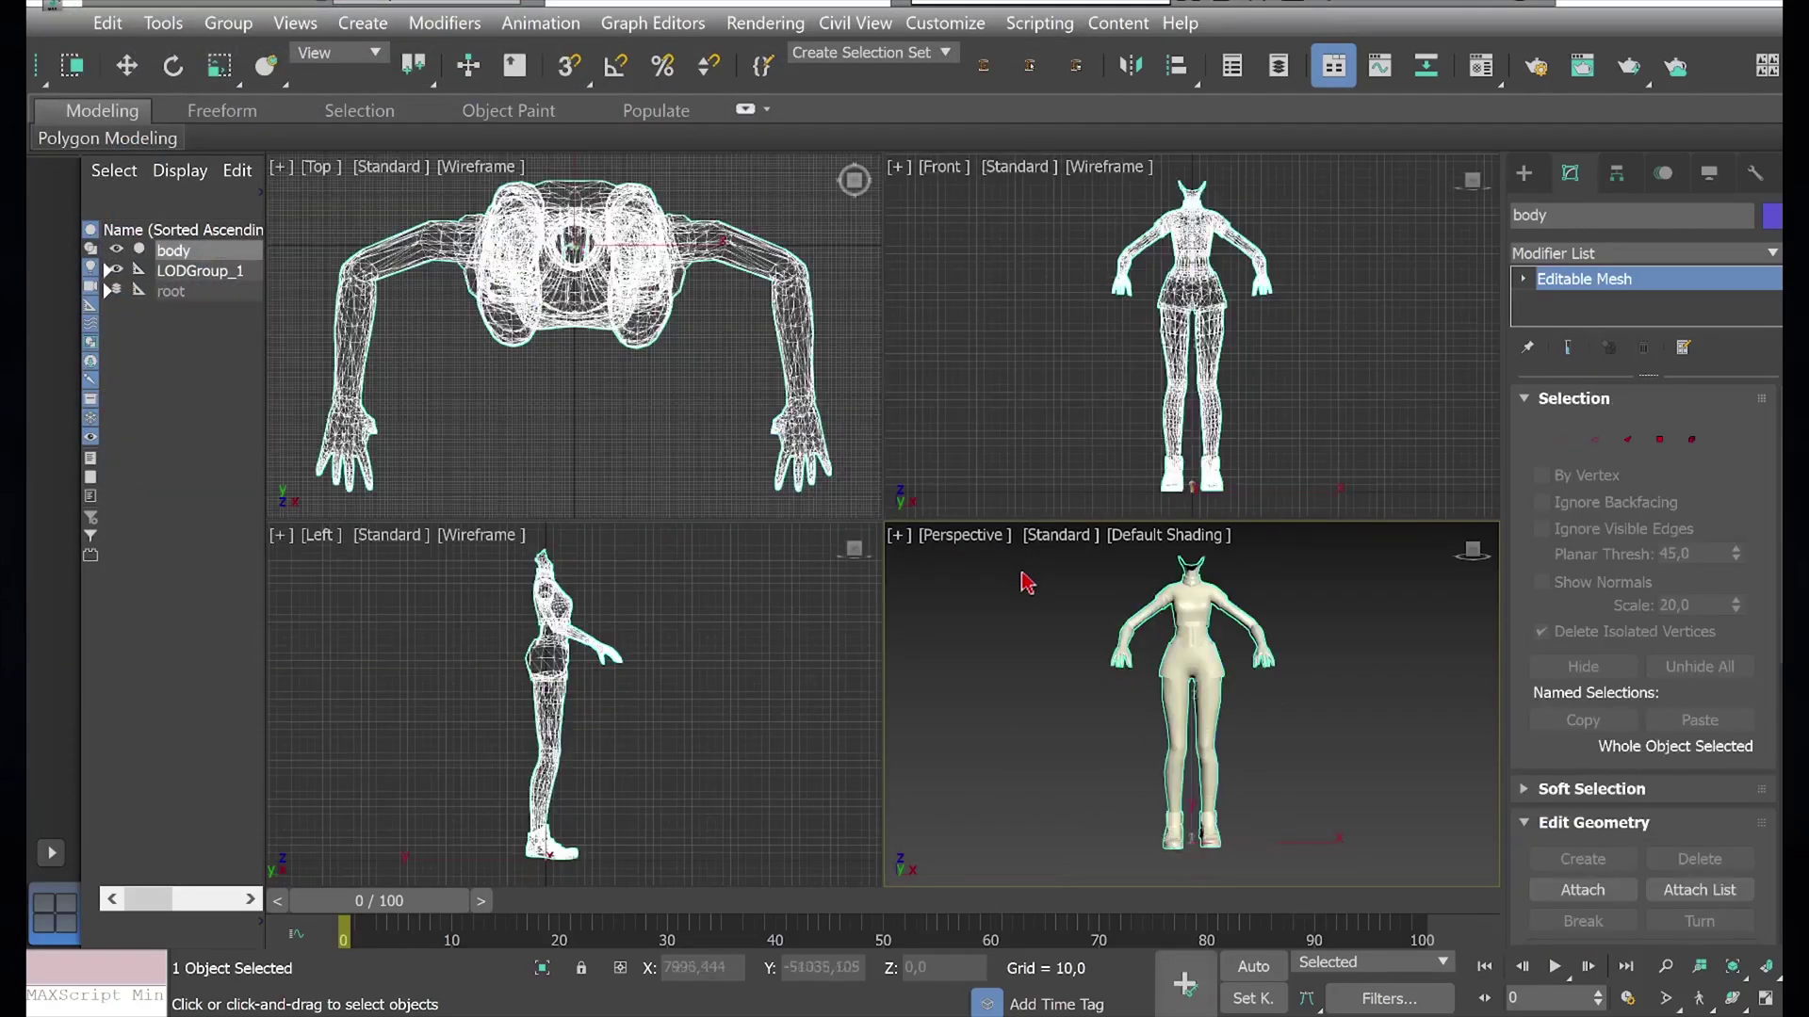
pyautogui.scroll(10, 1192, 848)
pyautogui.scroll(-5, 1218, 812)
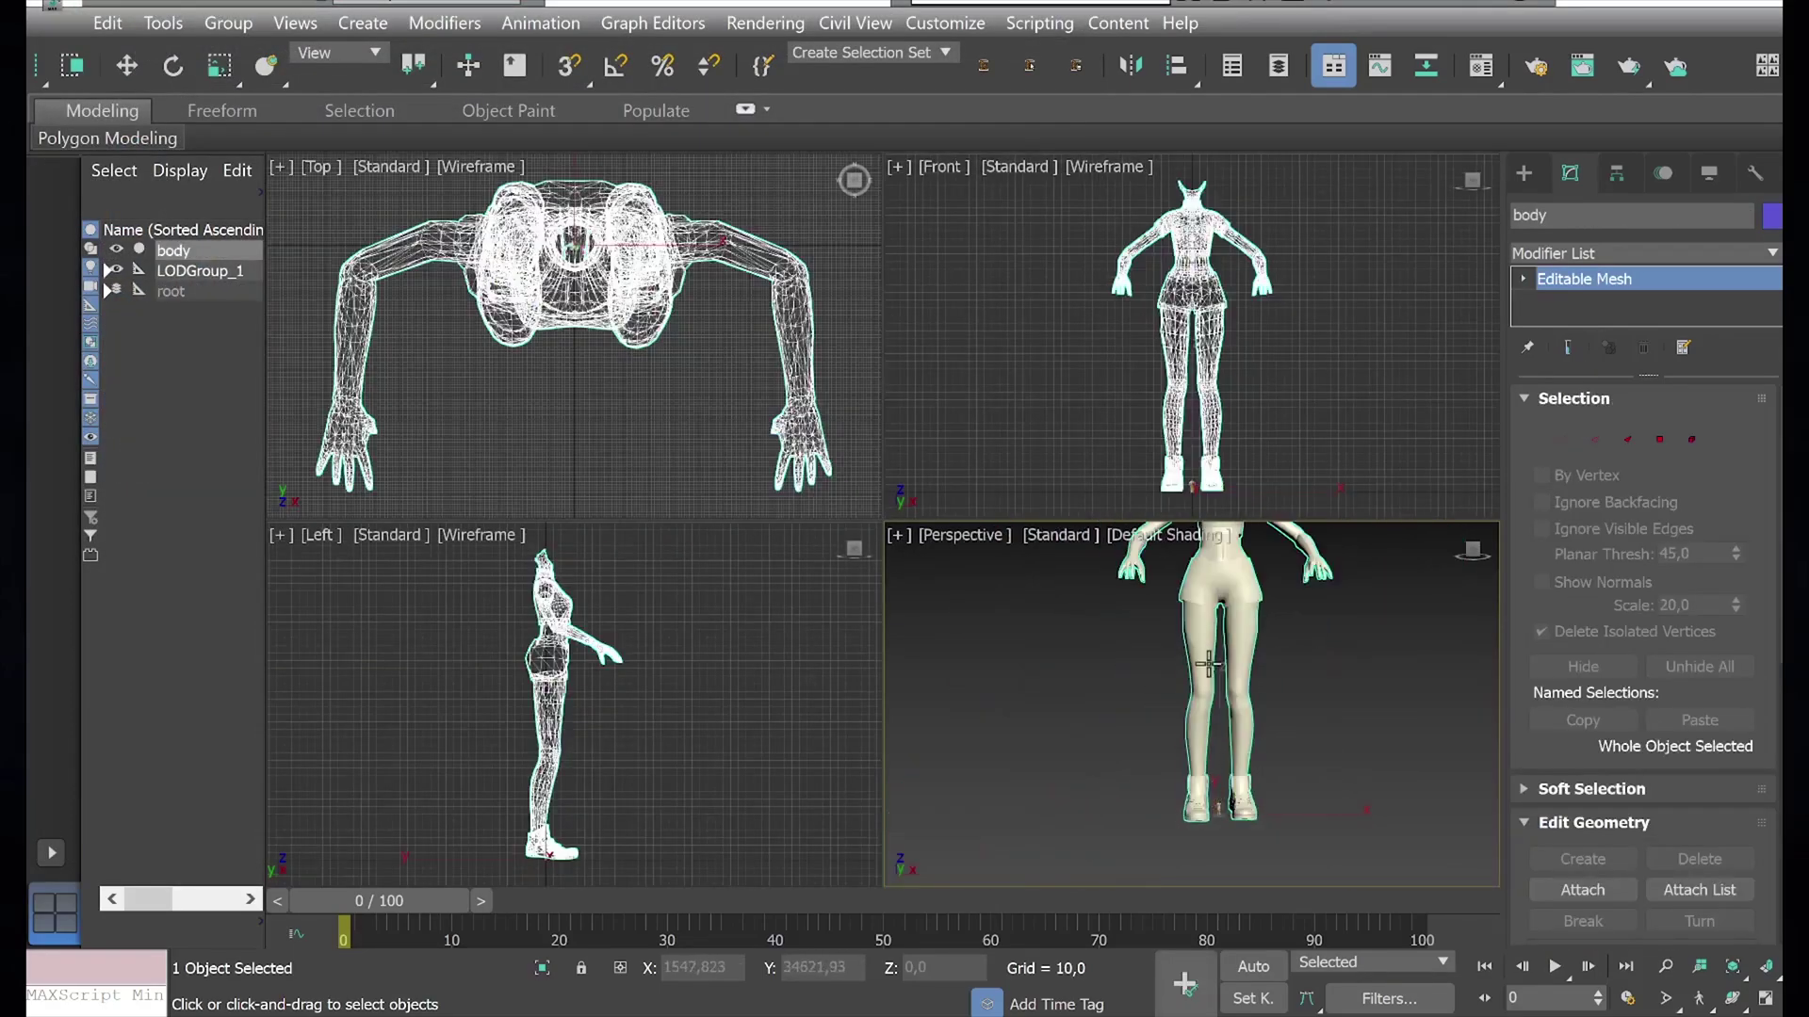
# Step: Try an X scale of 4,9 on the body, then undo the squashed result
pyautogui.scroll(-3, 1218, 812)
pyautogui.press('r')
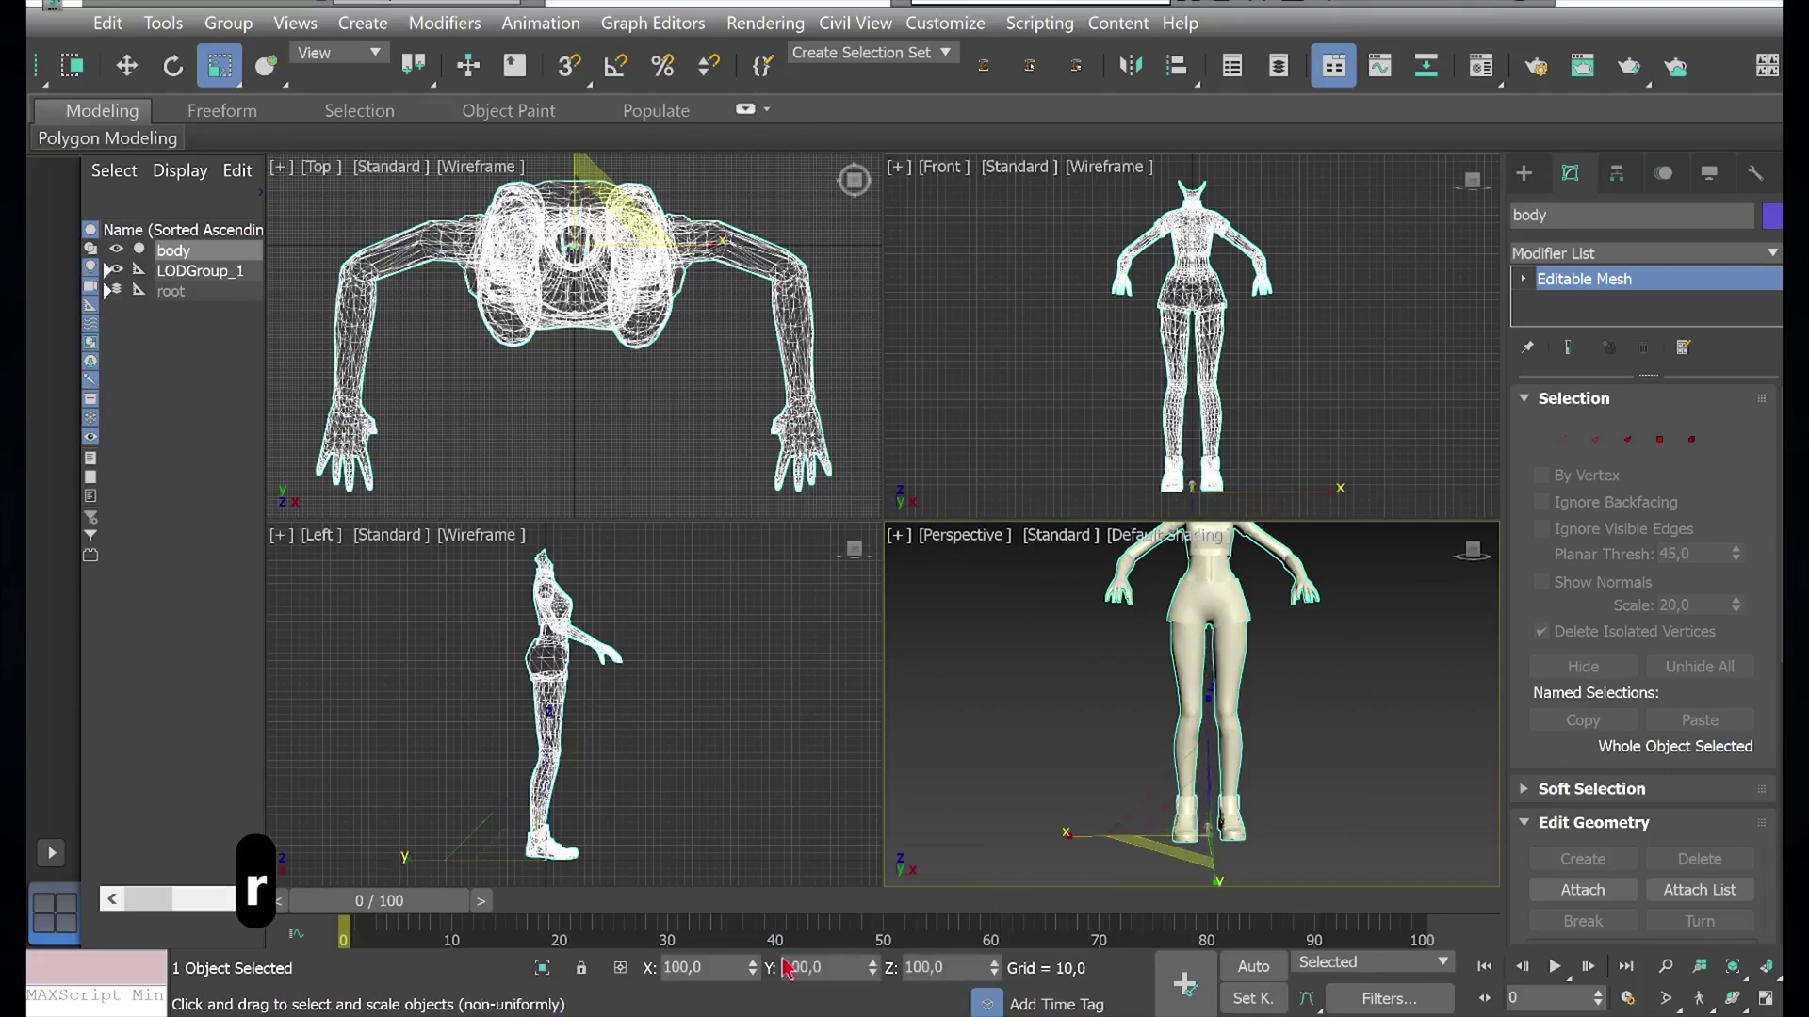
pyautogui.write('4,')
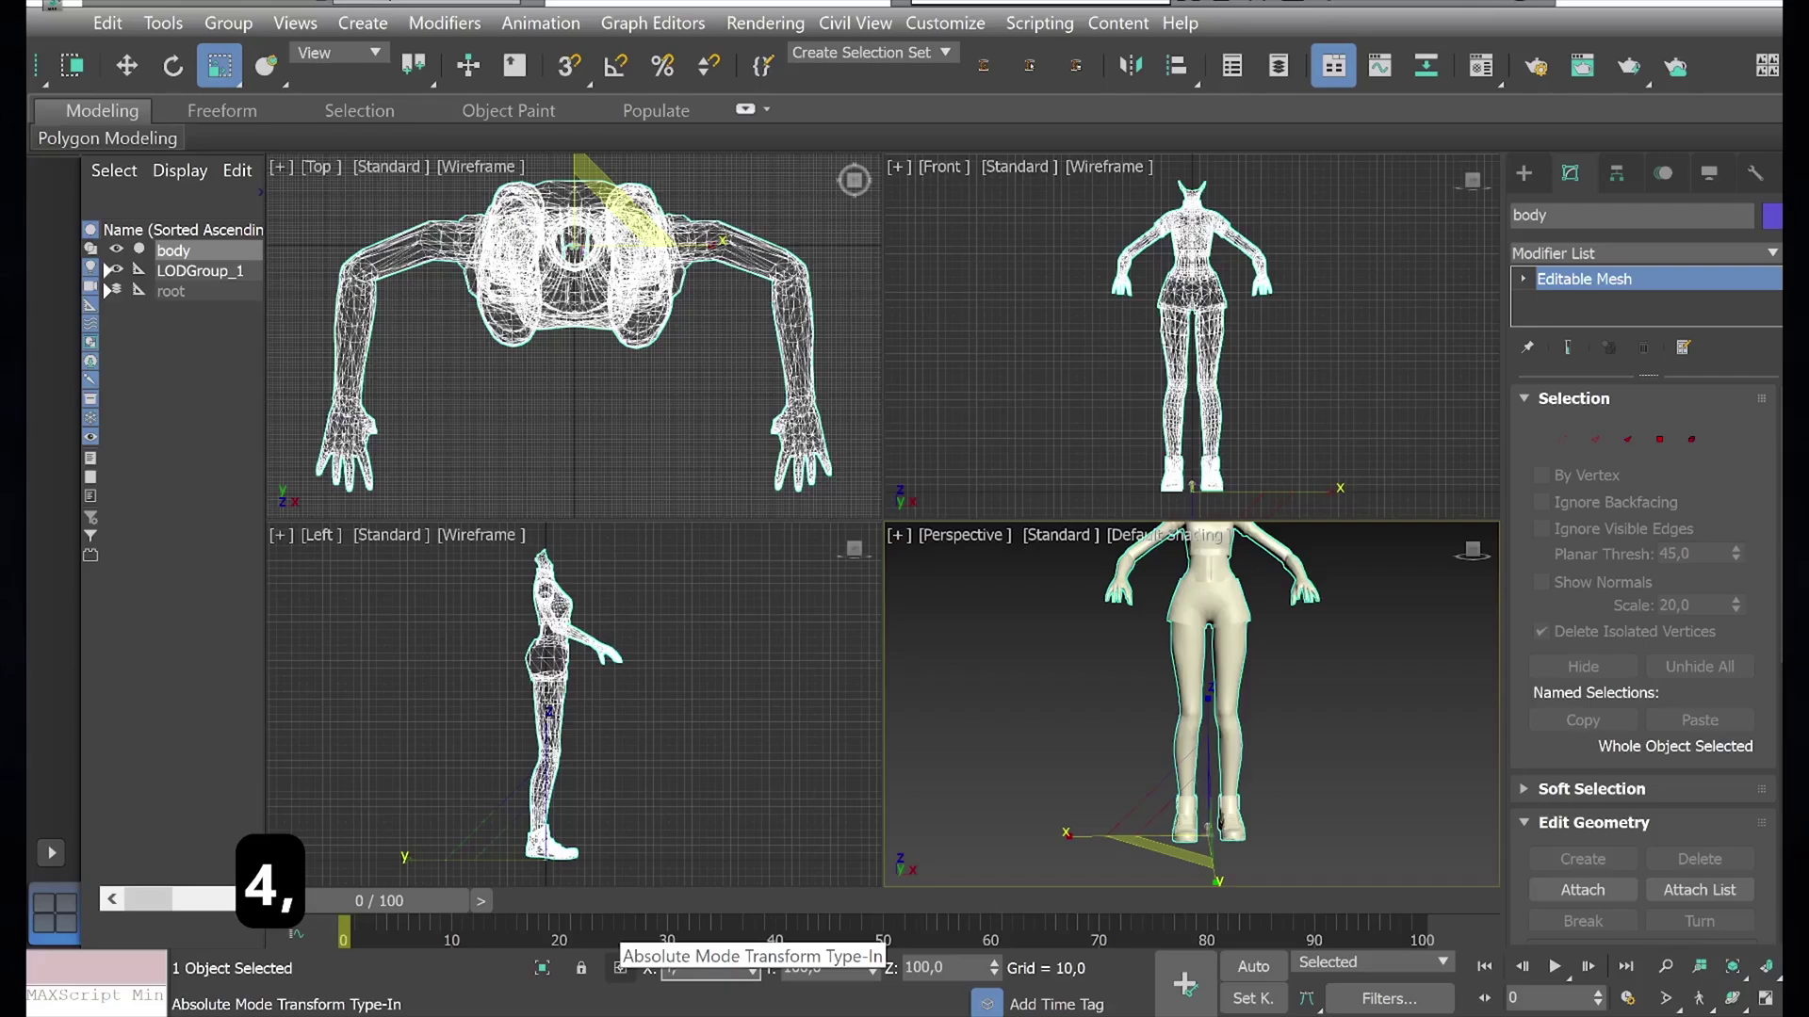
pyautogui.write('9')
pyautogui.press('Return')
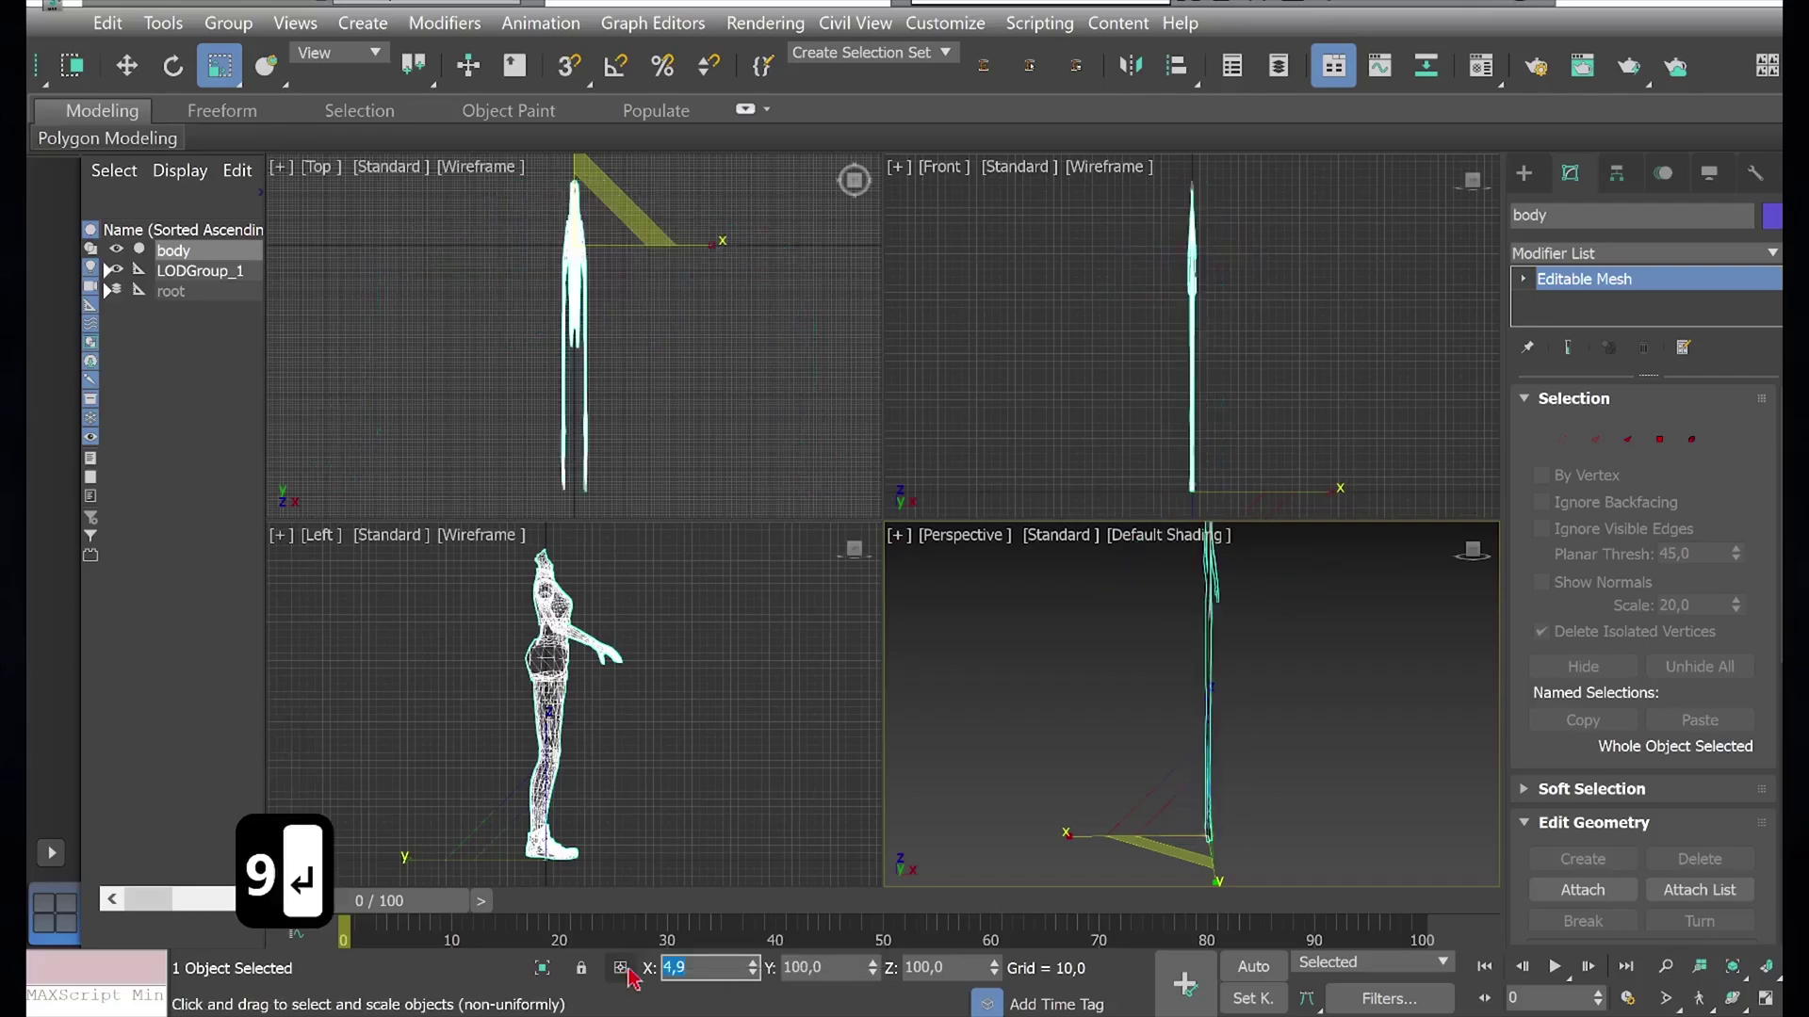
pyautogui.hotkey('ctrl', 'z')
pyautogui.hotkey('ctrl', 'z')
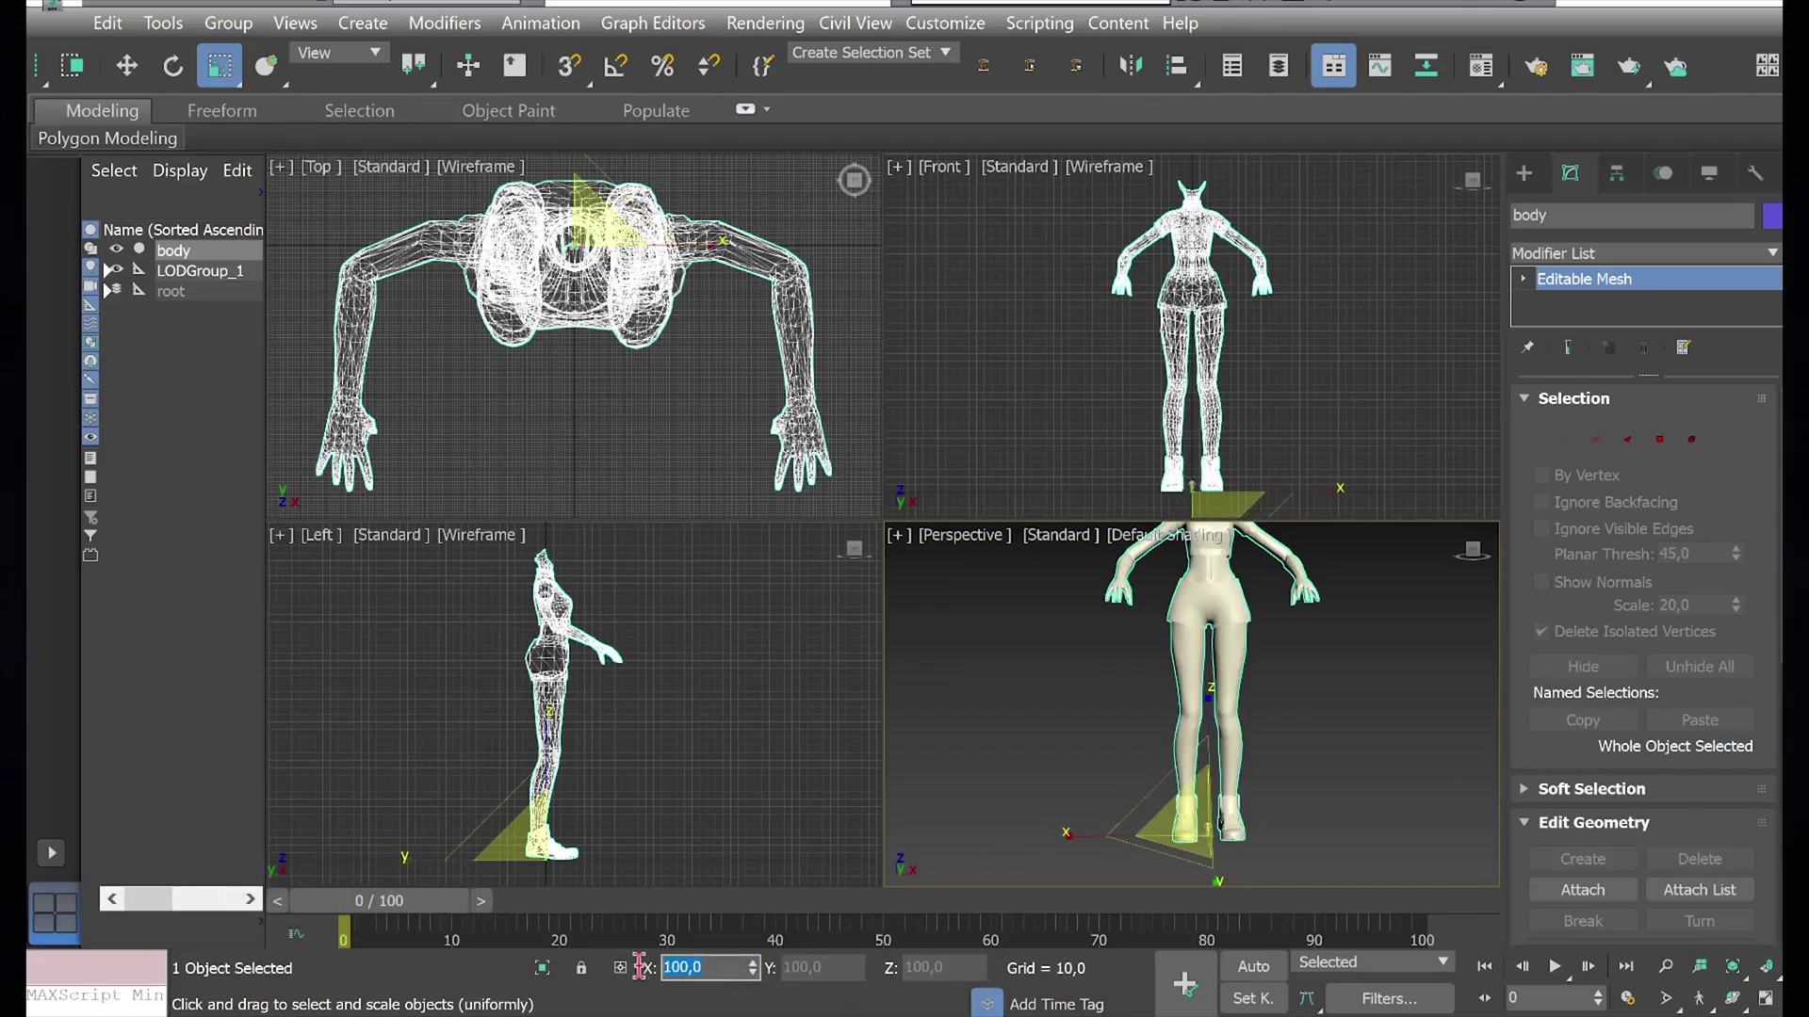
pyautogui.write('4,9')
# Step: Shrink the body uniformly to about 4% so it overlaps the character
pyautogui.press('Return')
pyautogui.press('z')
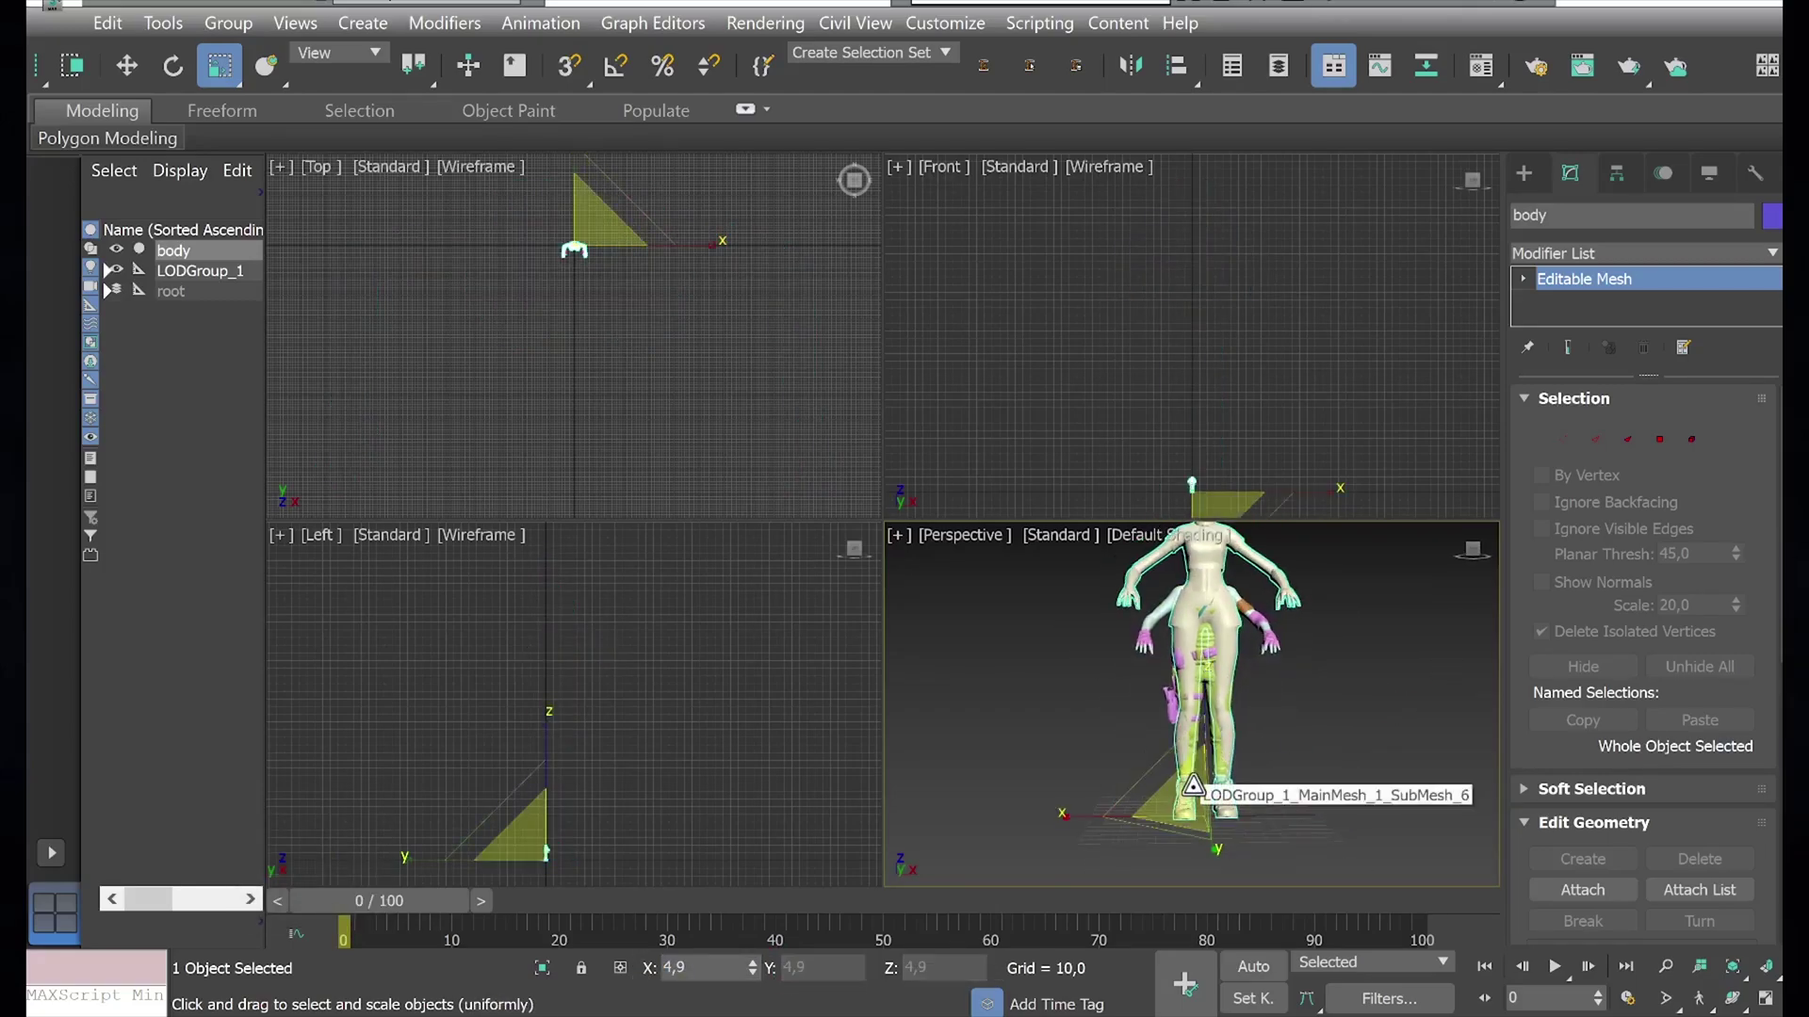
pyautogui.moveTo(1201, 815); pyautogui.dragTo(596, 349)
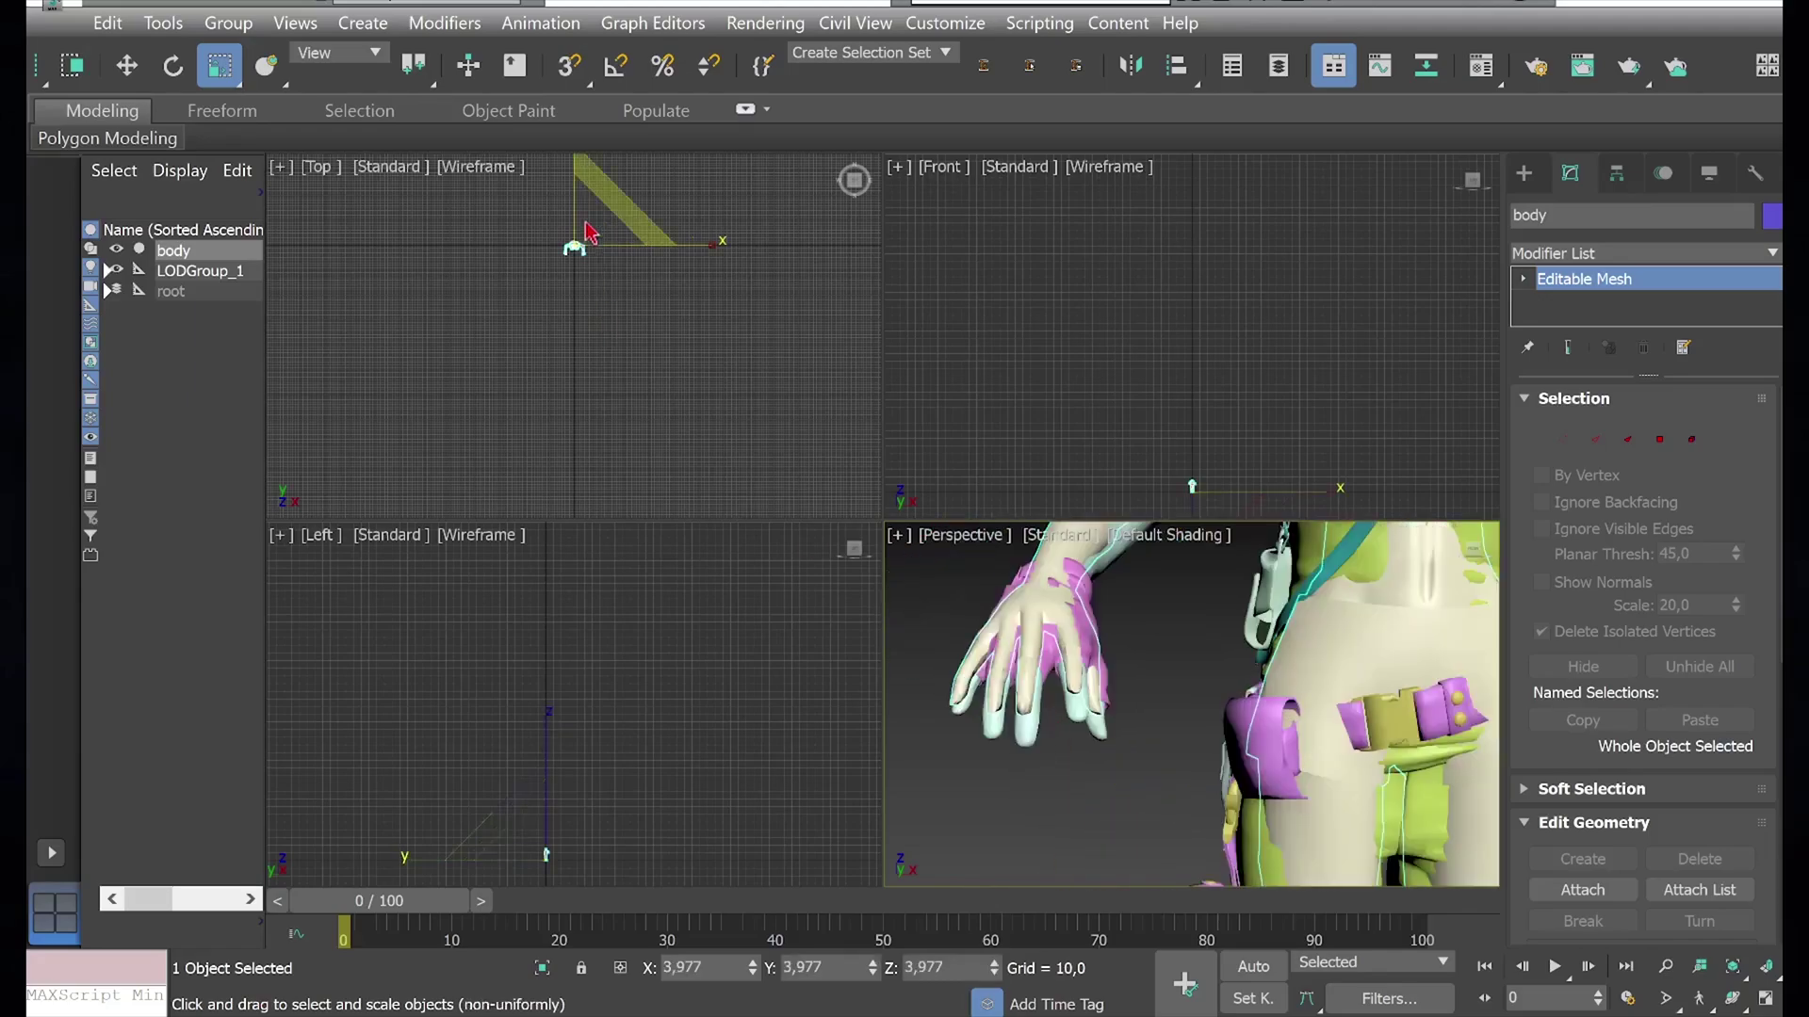
pyautogui.scroll(-3, 1051, 767)
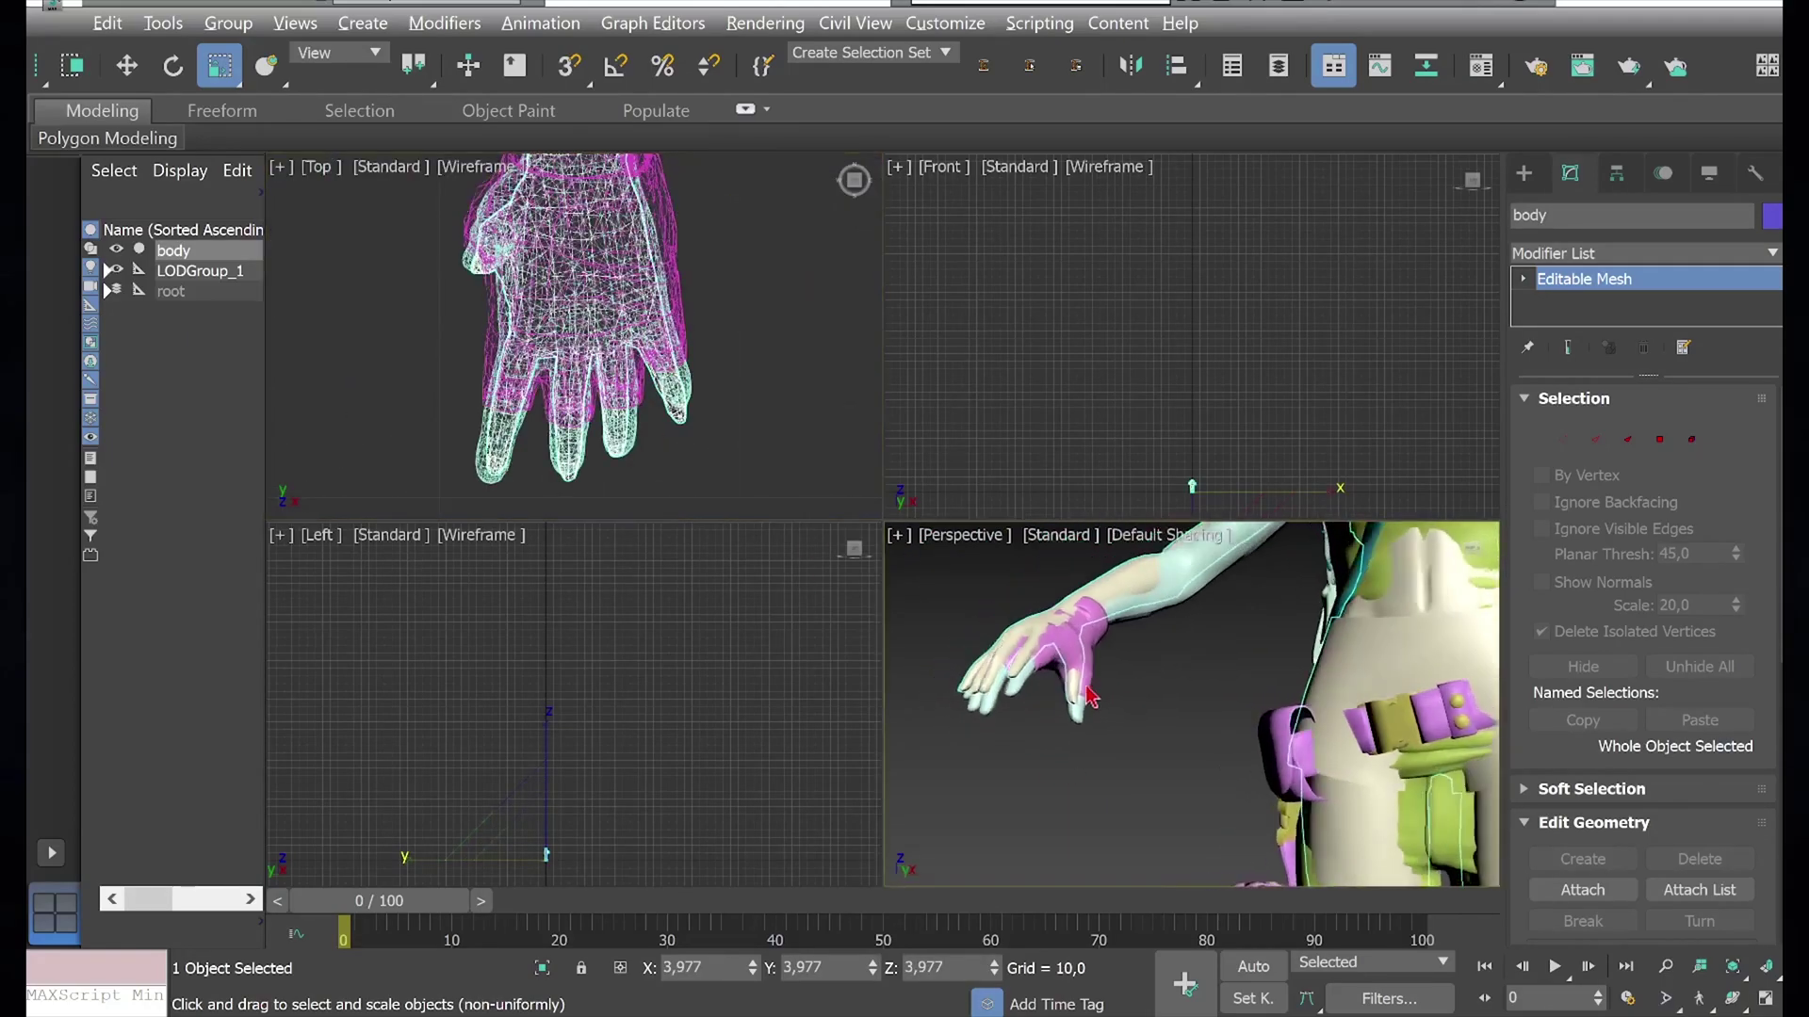
pyautogui.scroll(-3, 1093, 716)
pyautogui.scroll(5, 355, 702)
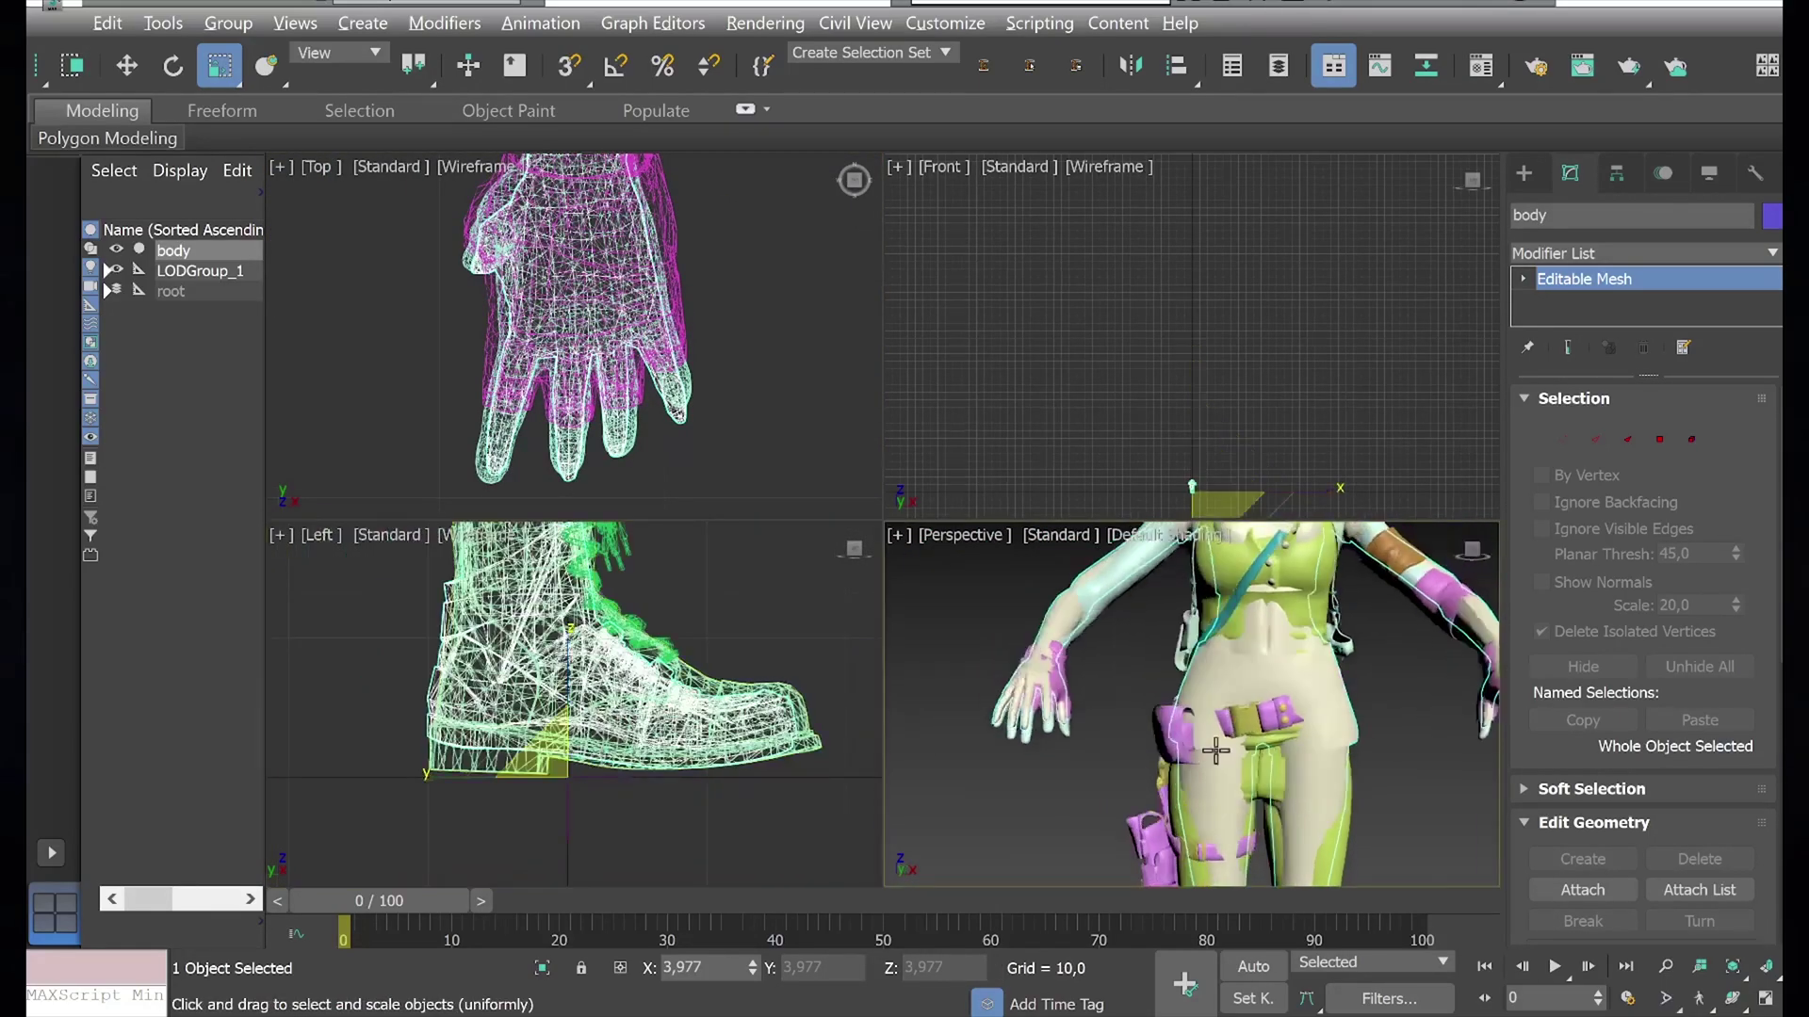
pyautogui.keyDown('alt'); pyautogui.moveTo(1084, 735); pyautogui.dragTo(1192, 754, button='middle'); pyautogui.keyUp('alt')
# Step: Reset the body's transform with the Reset XForm utility
pyautogui.press('w')
pyautogui.scroll(-3, 1134, 348)
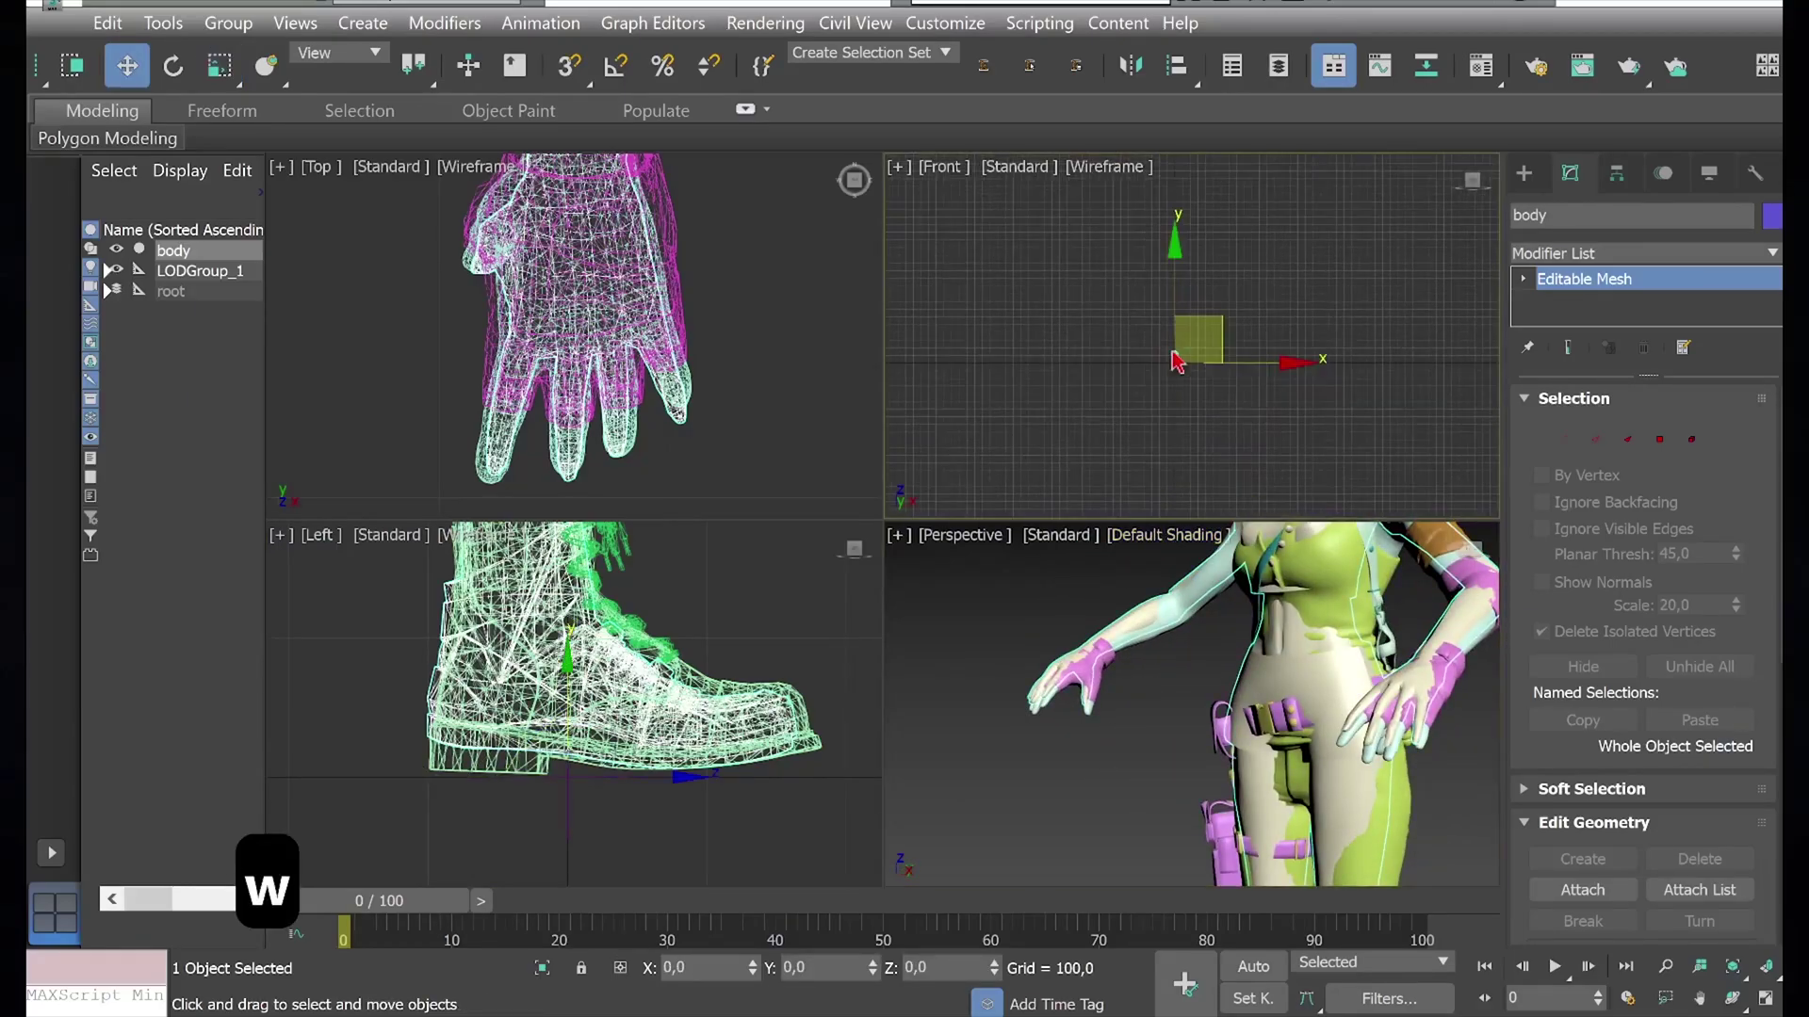
pyautogui.scroll(5, 1134, 348)
pyautogui.scroll(-2, 1237, 701)
pyautogui.scroll(-2, 1237, 701)
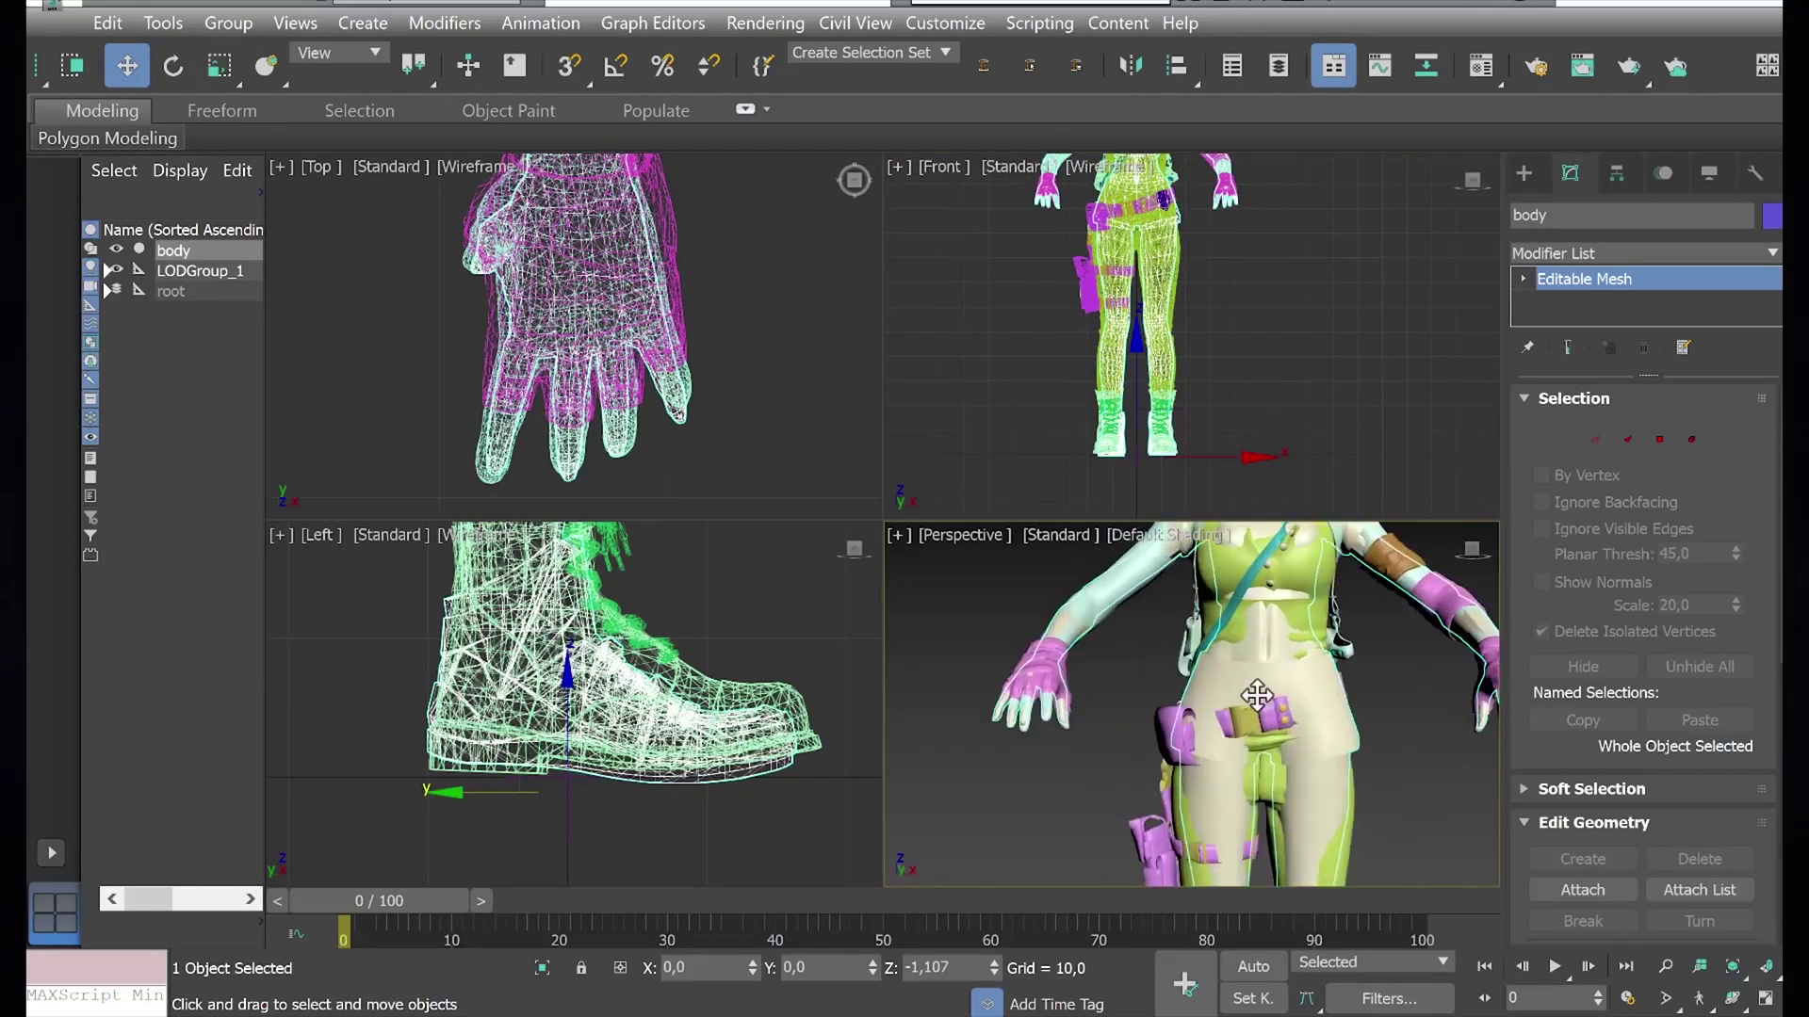
pyautogui.scroll(-5, 1237, 701)
pyautogui.moveTo(1237, 701); pyautogui.dragTo(1344, 496, button='middle')
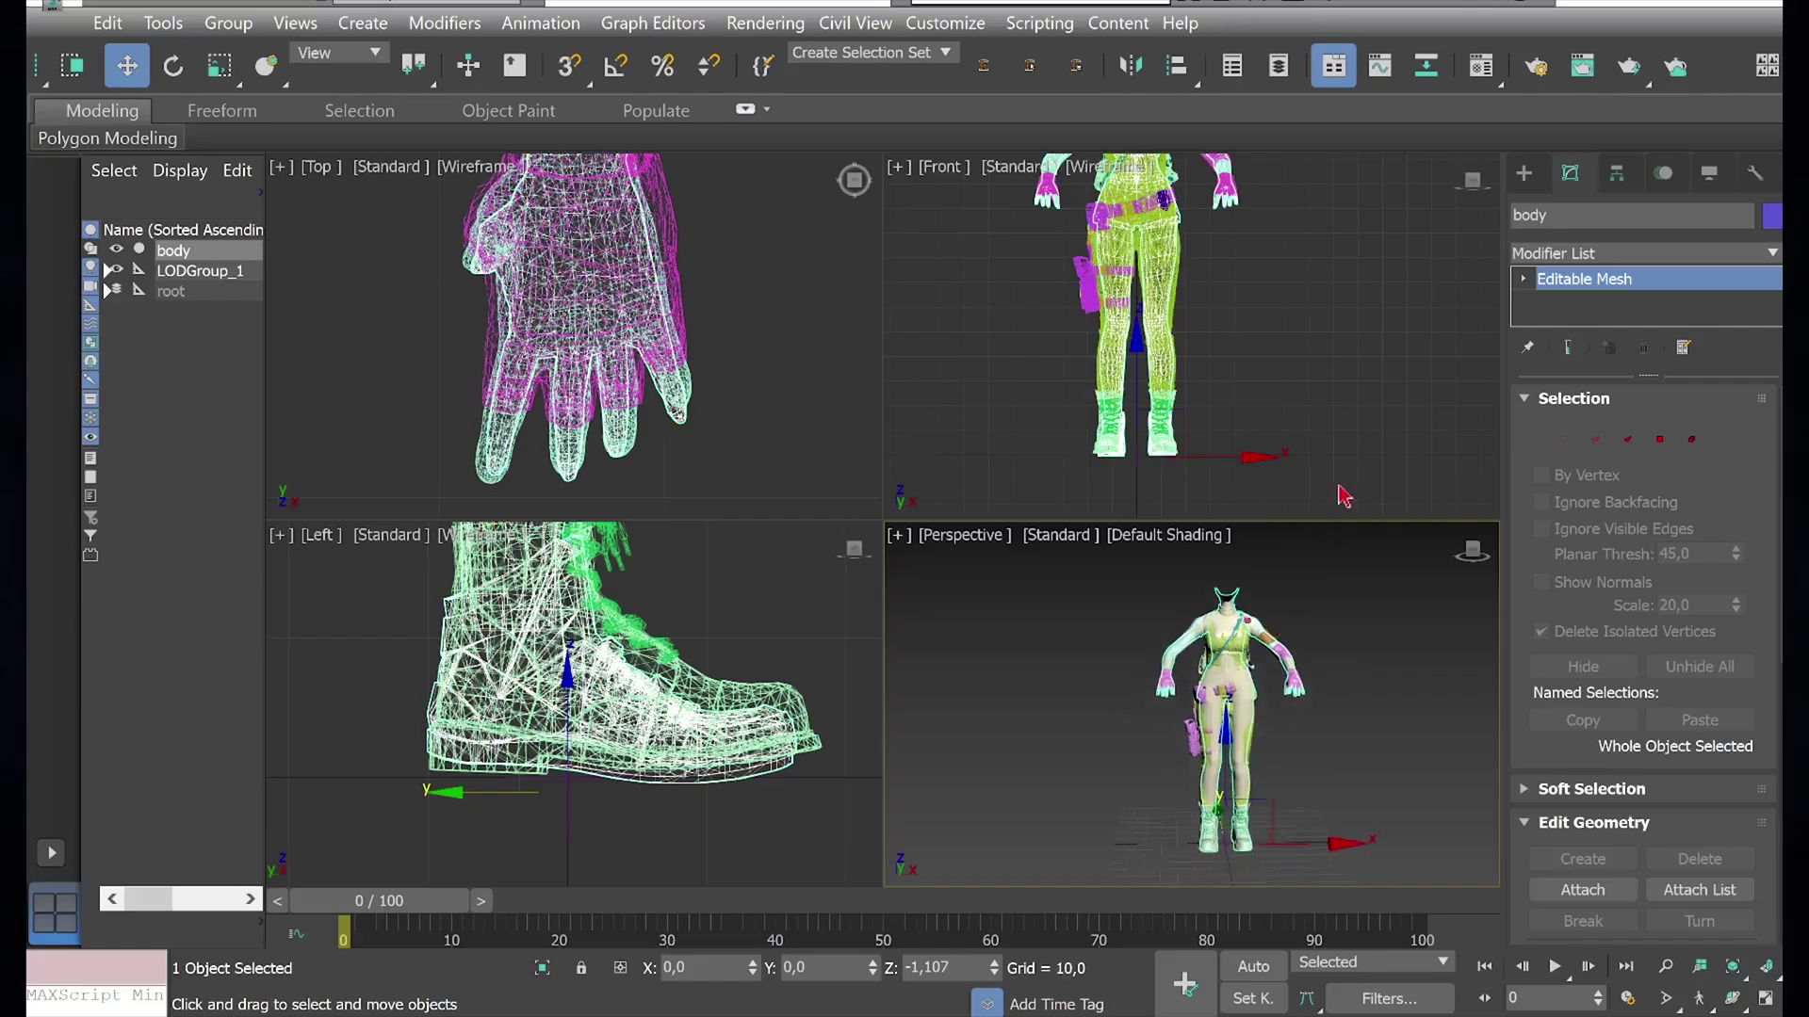
pyautogui.click(1754, 173)
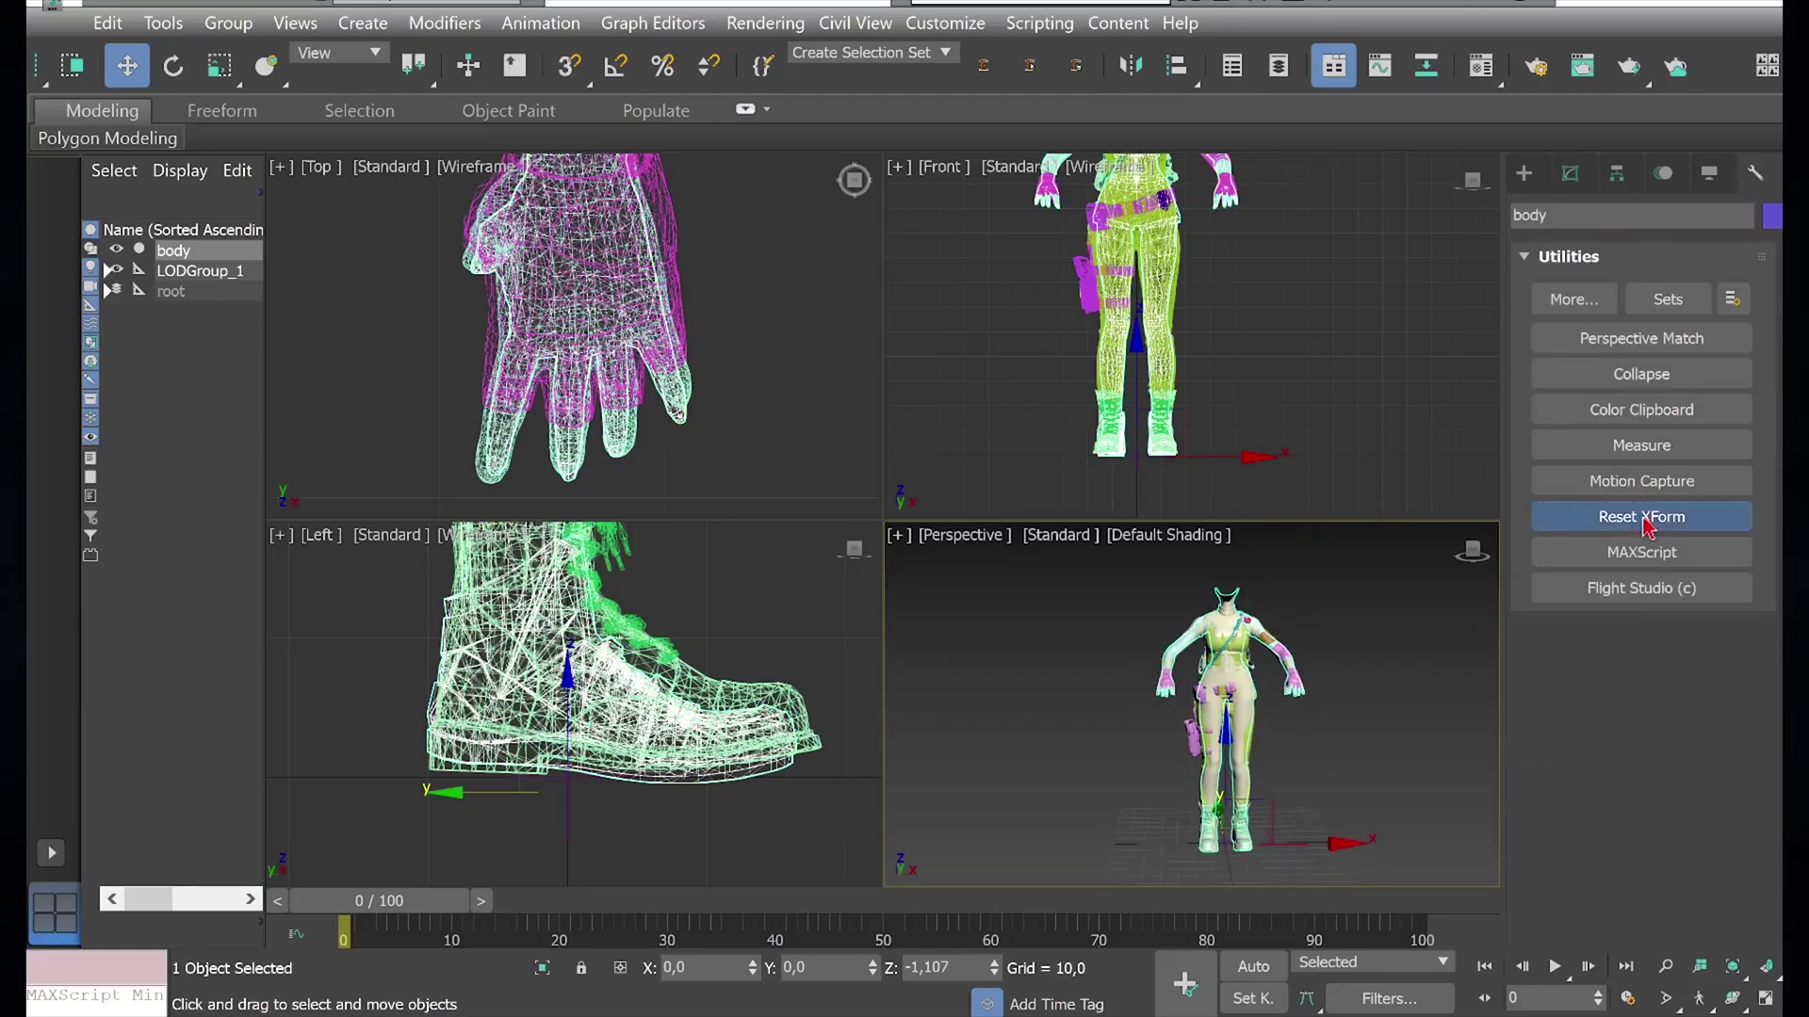
pyautogui.click(1613, 516)
pyautogui.click(1616, 681)
# Step: Collapse the body's XForm stack into its editable mesh
pyautogui.click(1568, 177)
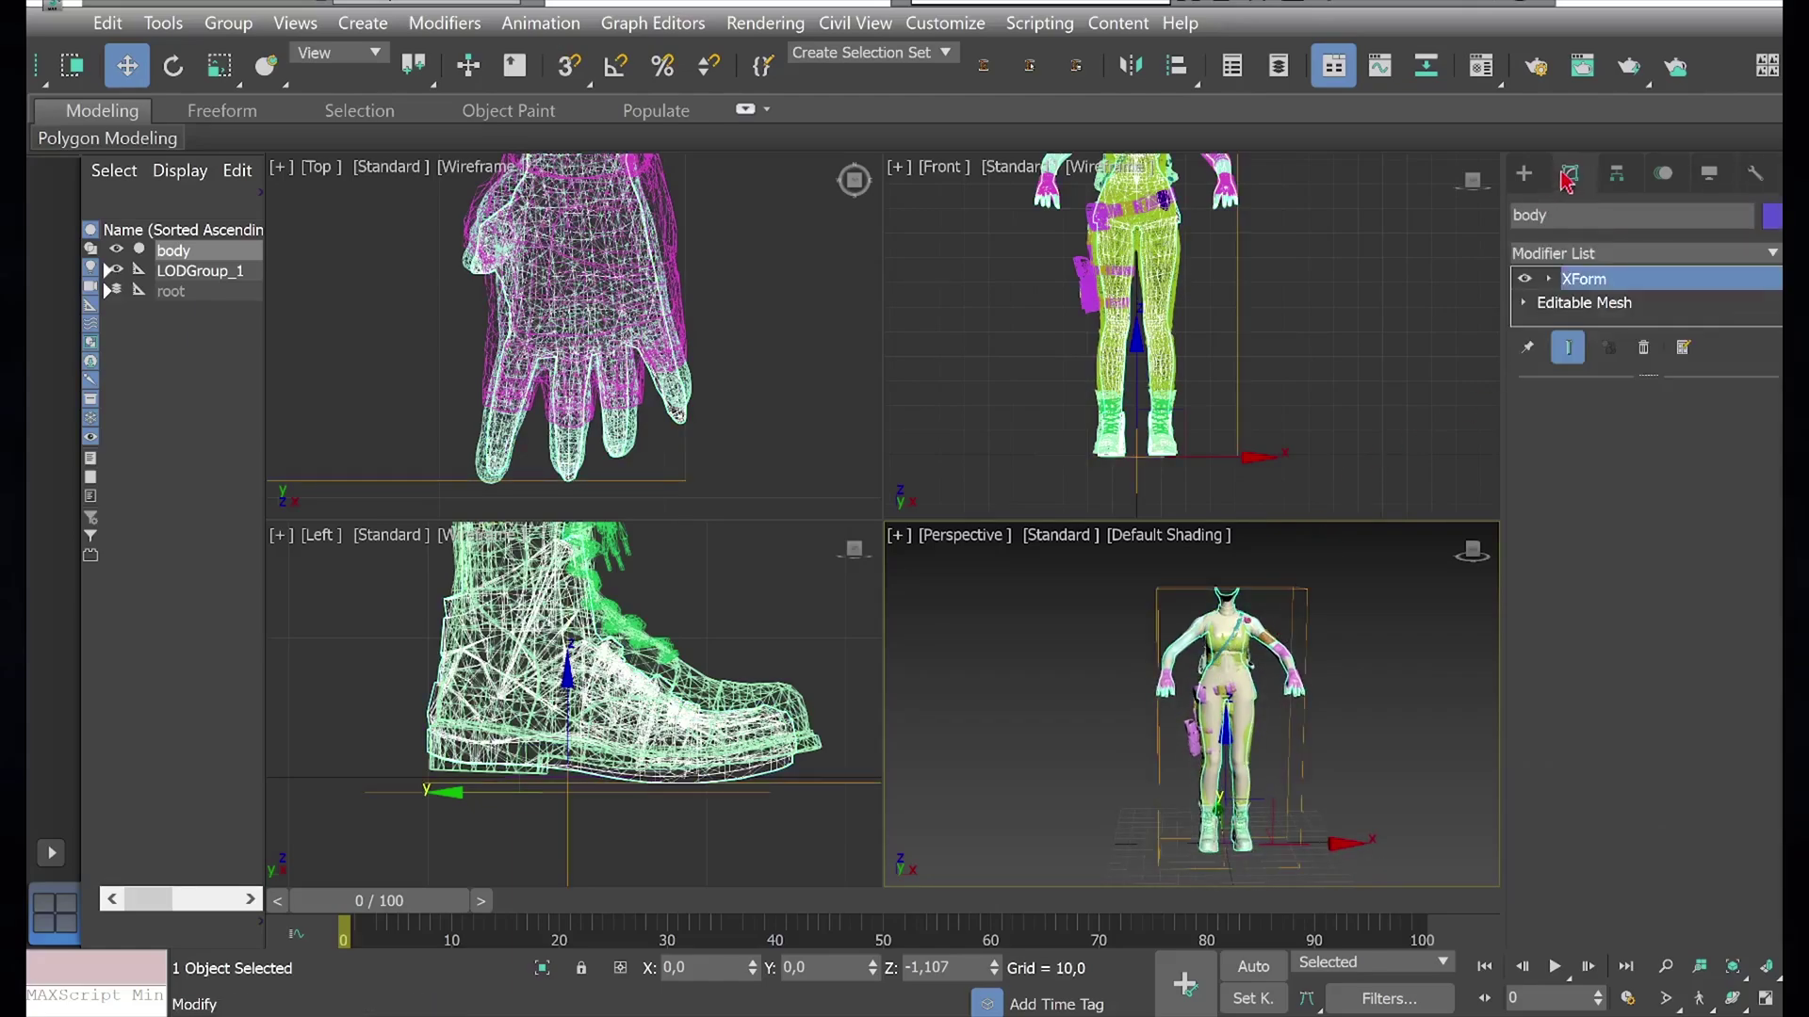
pyautogui.rightClick(1589, 280)
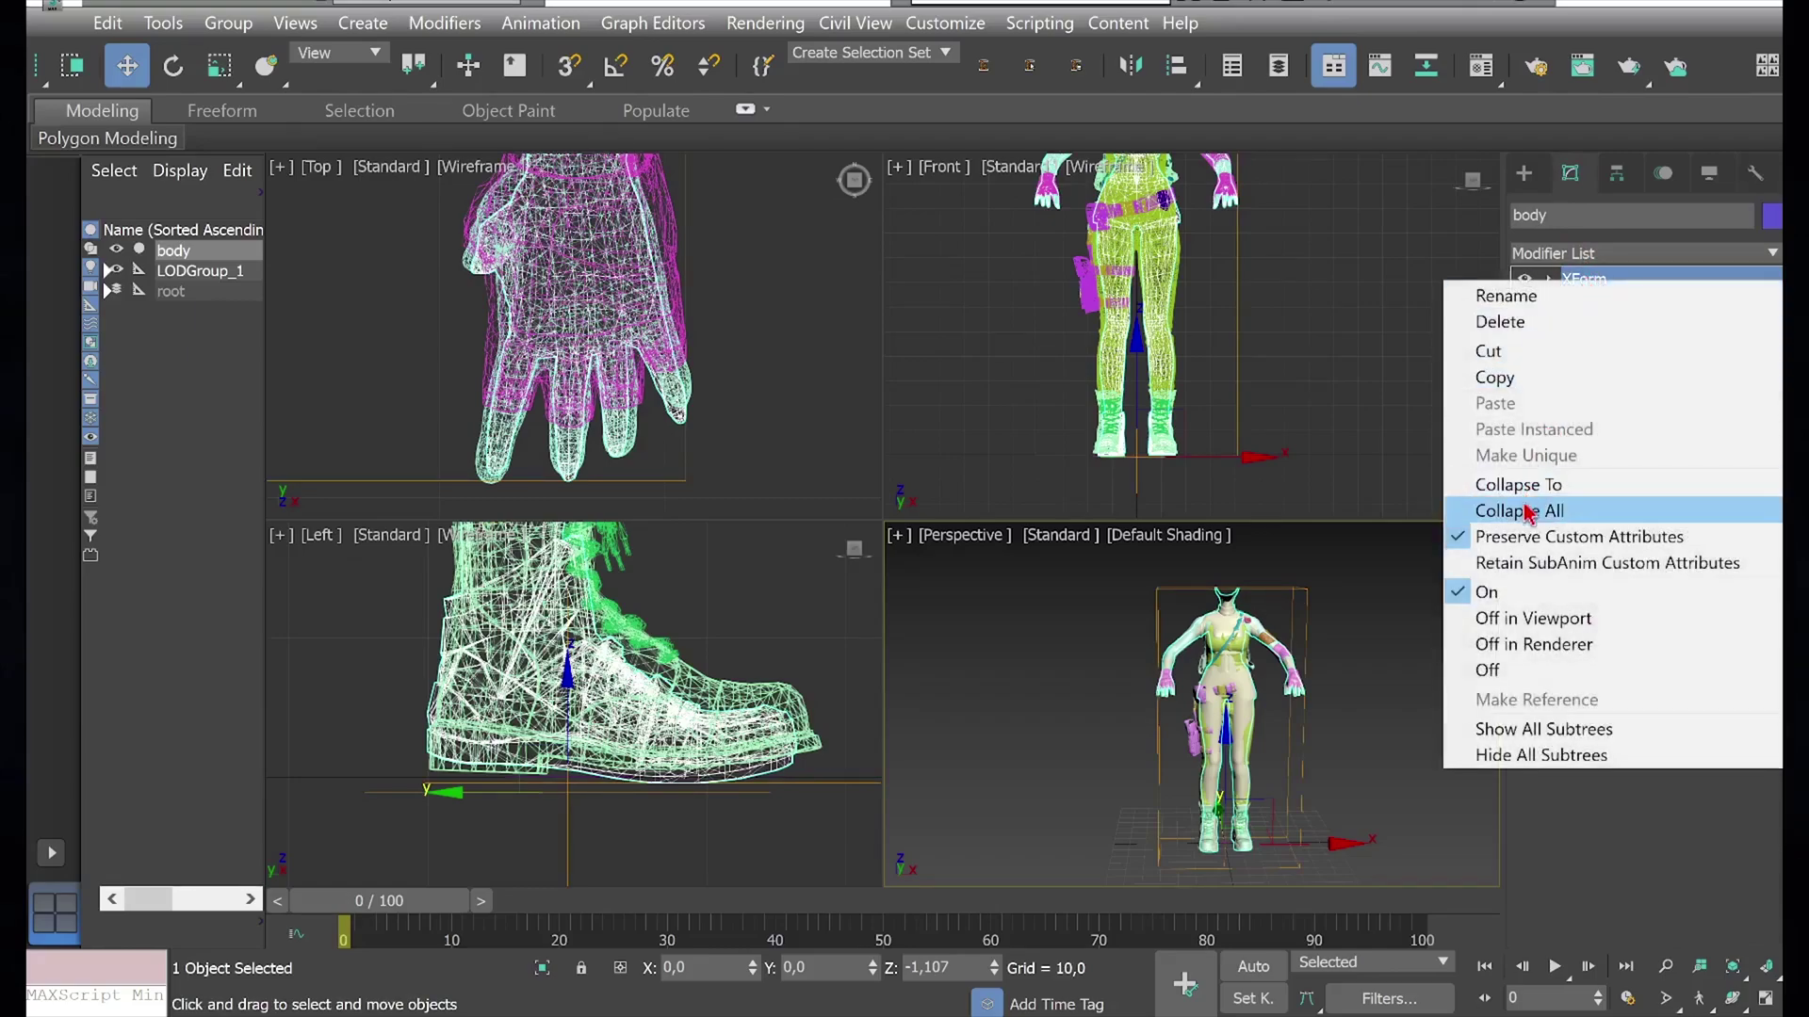
pyautogui.click(1527, 512)
pyautogui.click(1578, 254)
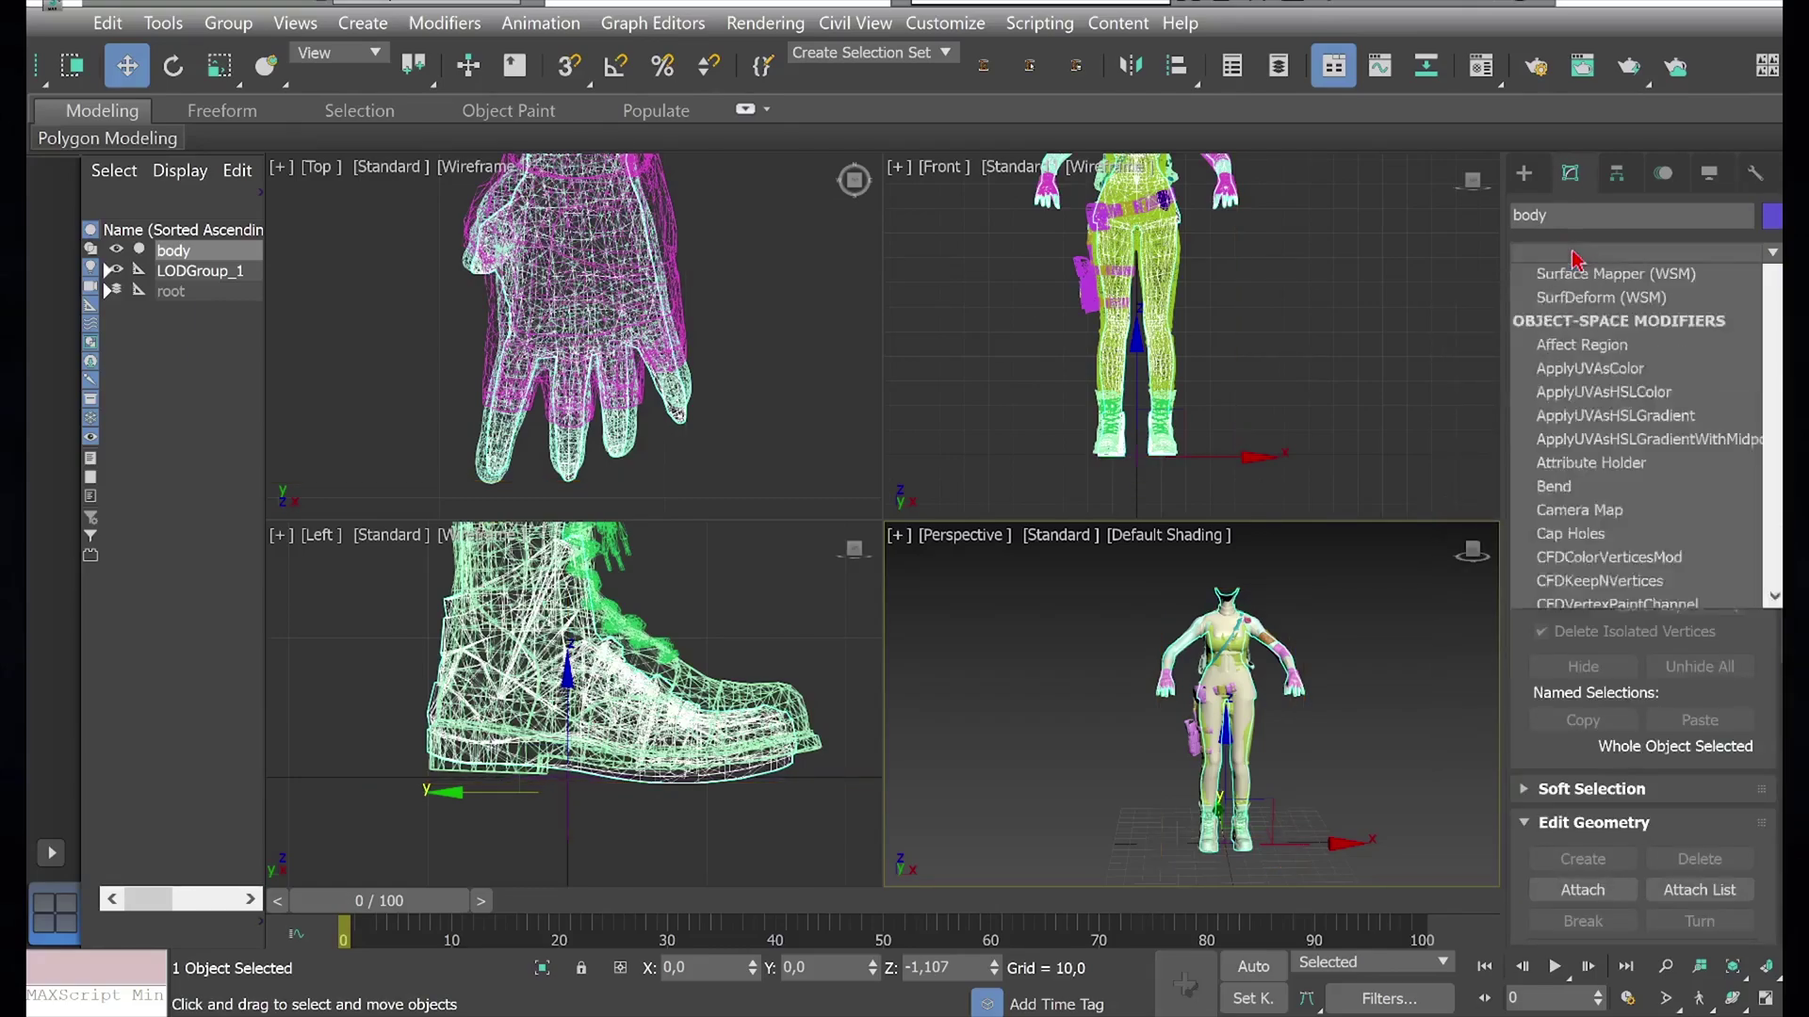
# Step: Add an Unwrap UVW modifier to the body and enlarge its UV editor
pyautogui.press('u')
pyautogui.press('Return')
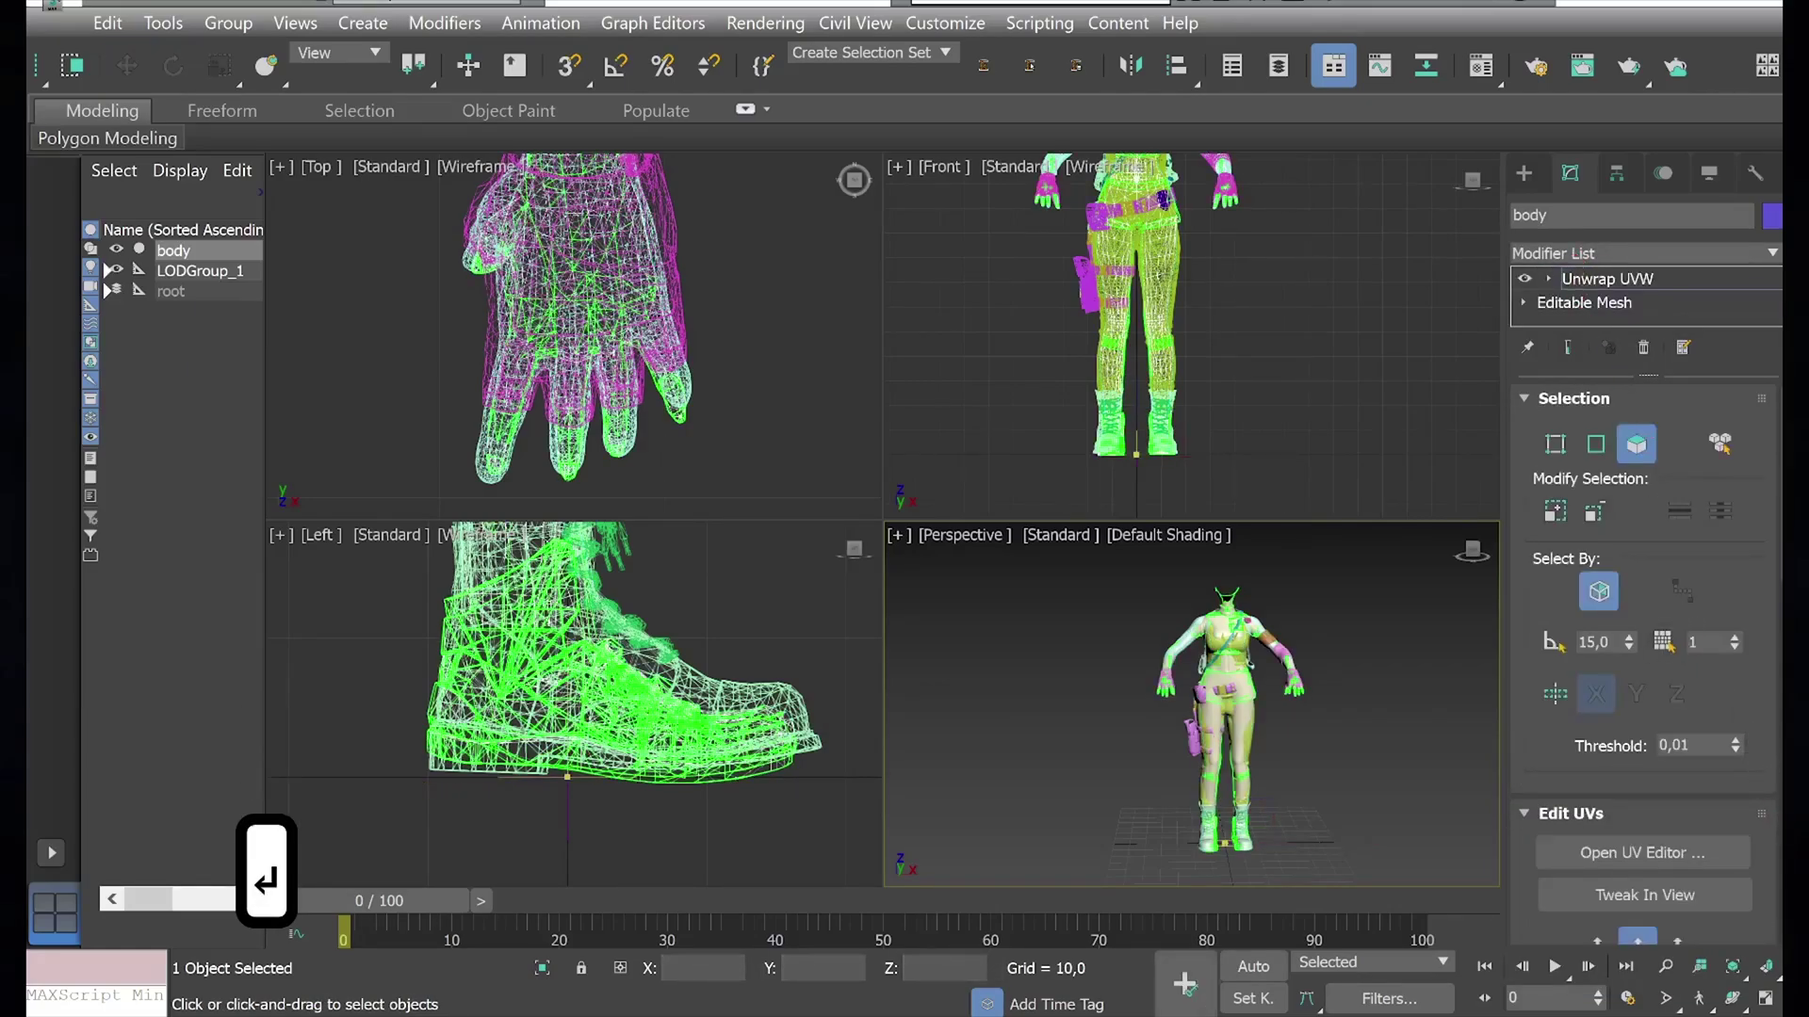
pyautogui.click(1644, 853)
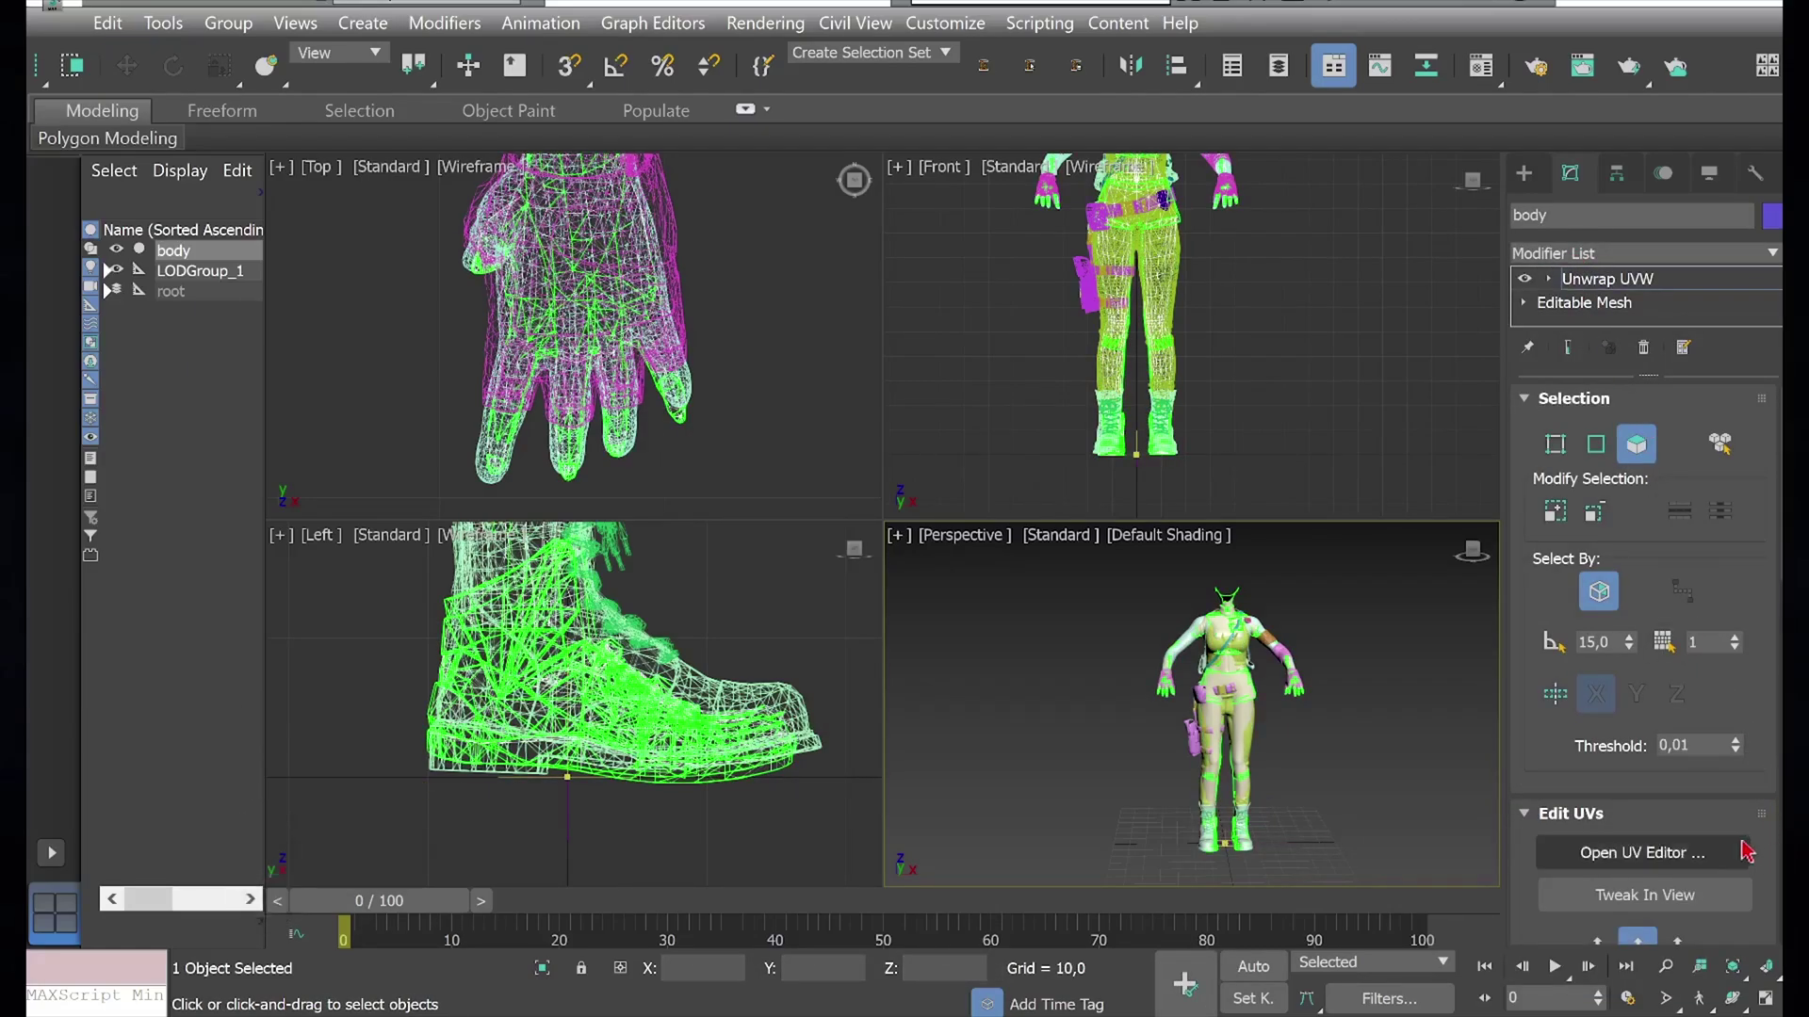
pyautogui.moveTo(358, 355)
pyautogui.mouseDown()
pyautogui.moveTo(603, 800)
pyautogui.moveTo(918, 875)
pyautogui.mouseUp()
pyautogui.scroll(-5, 362, 565)
pyautogui.scroll(-2, 356, 588)
# Step: Reset all the body's UVs and move them to map channel 2
pyautogui.hotkey('ctrl', 'a')
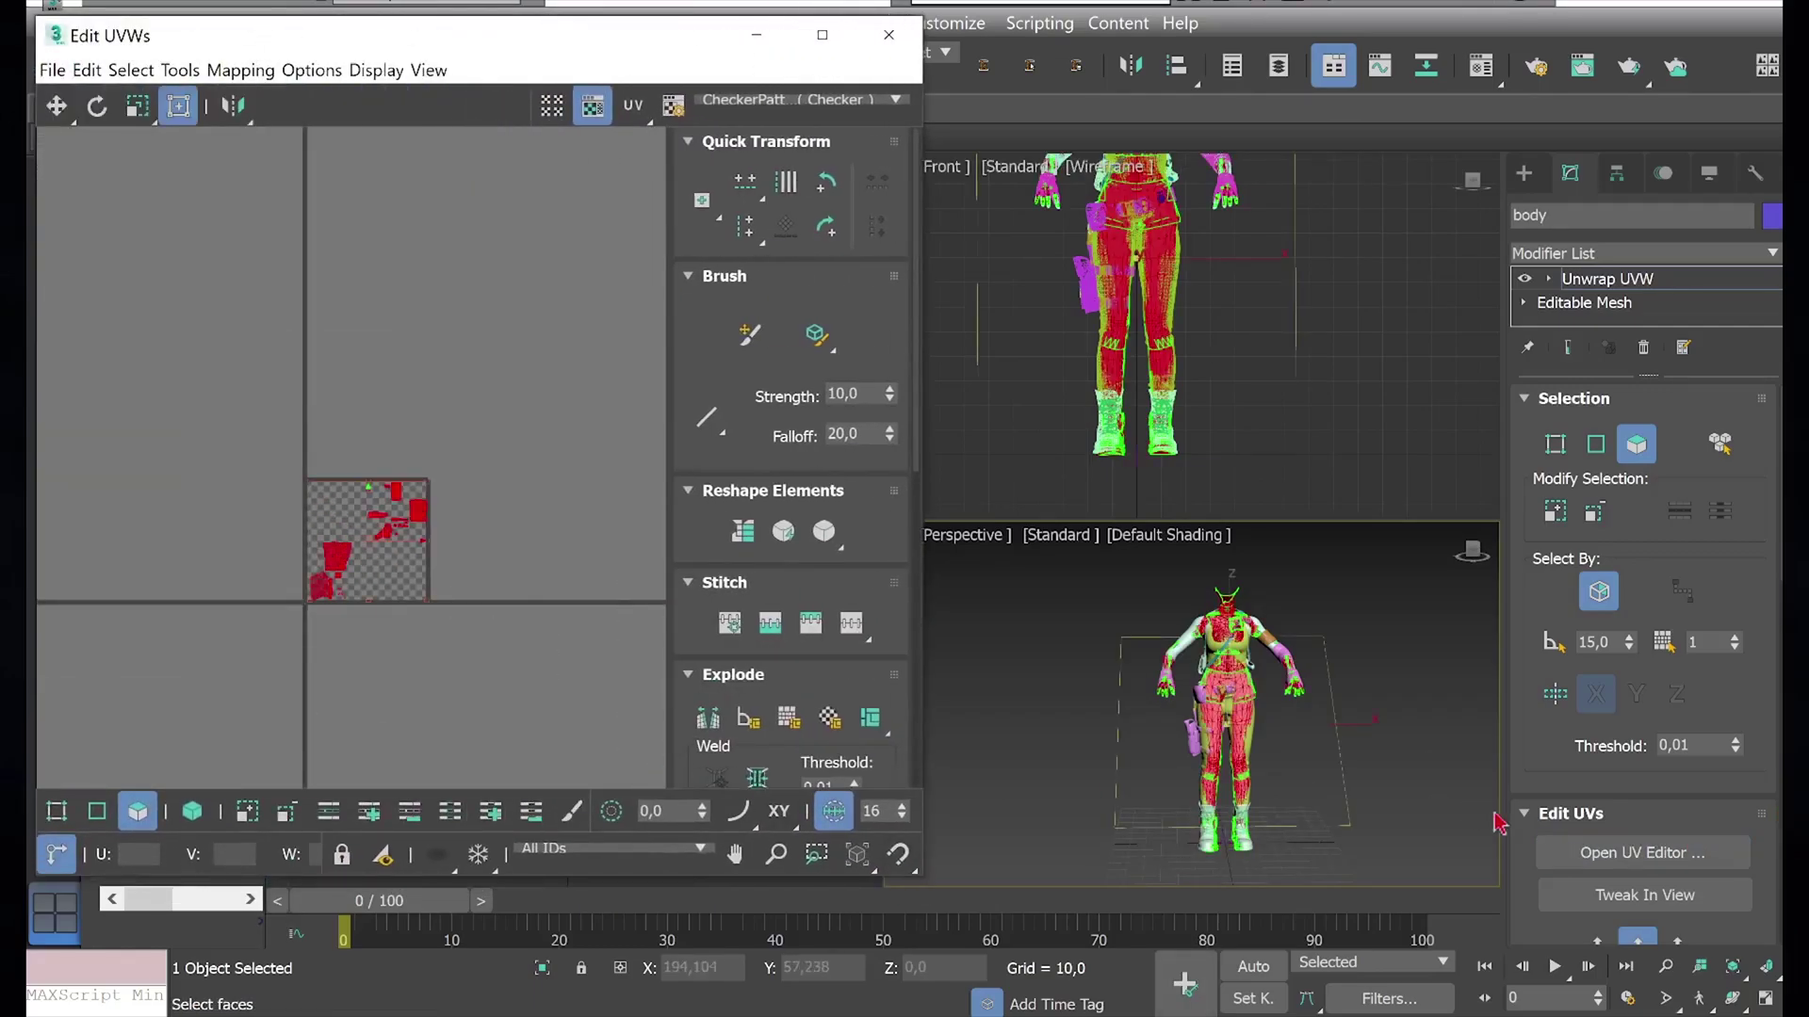
pyautogui.scroll(-5, 1755, 813)
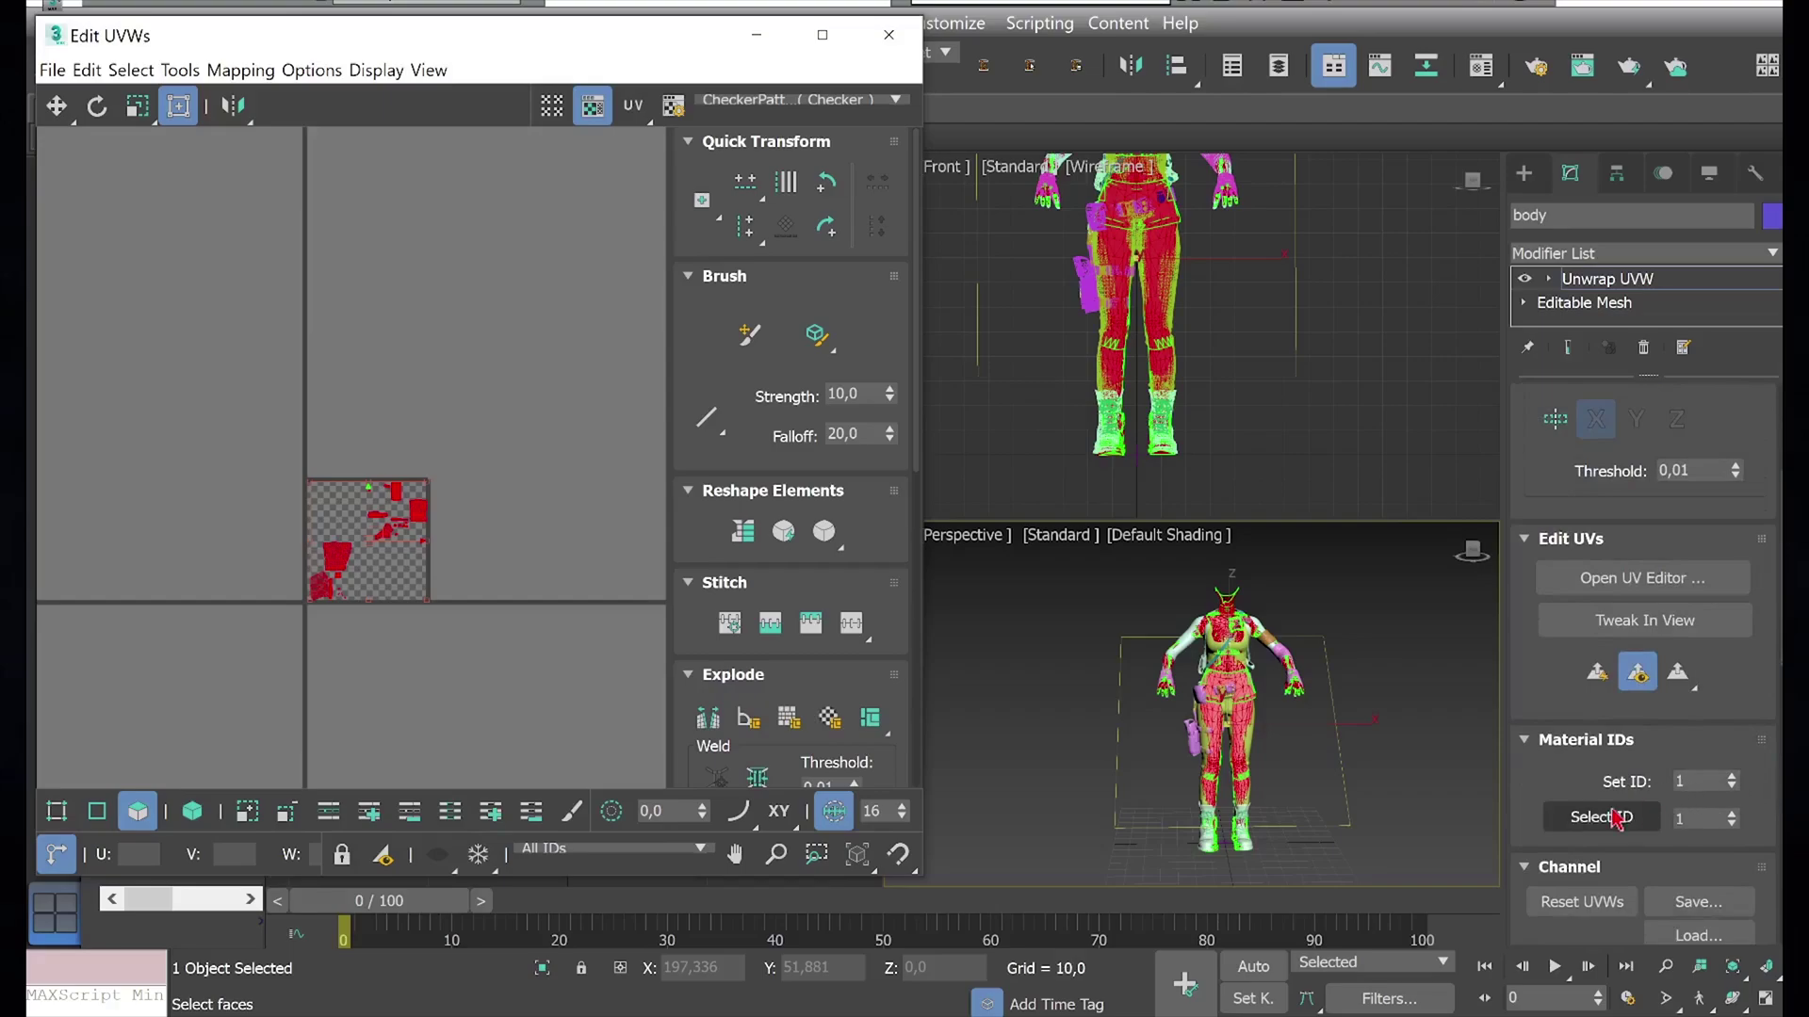
pyautogui.scroll(-1, 1614, 819)
pyautogui.click(1601, 844)
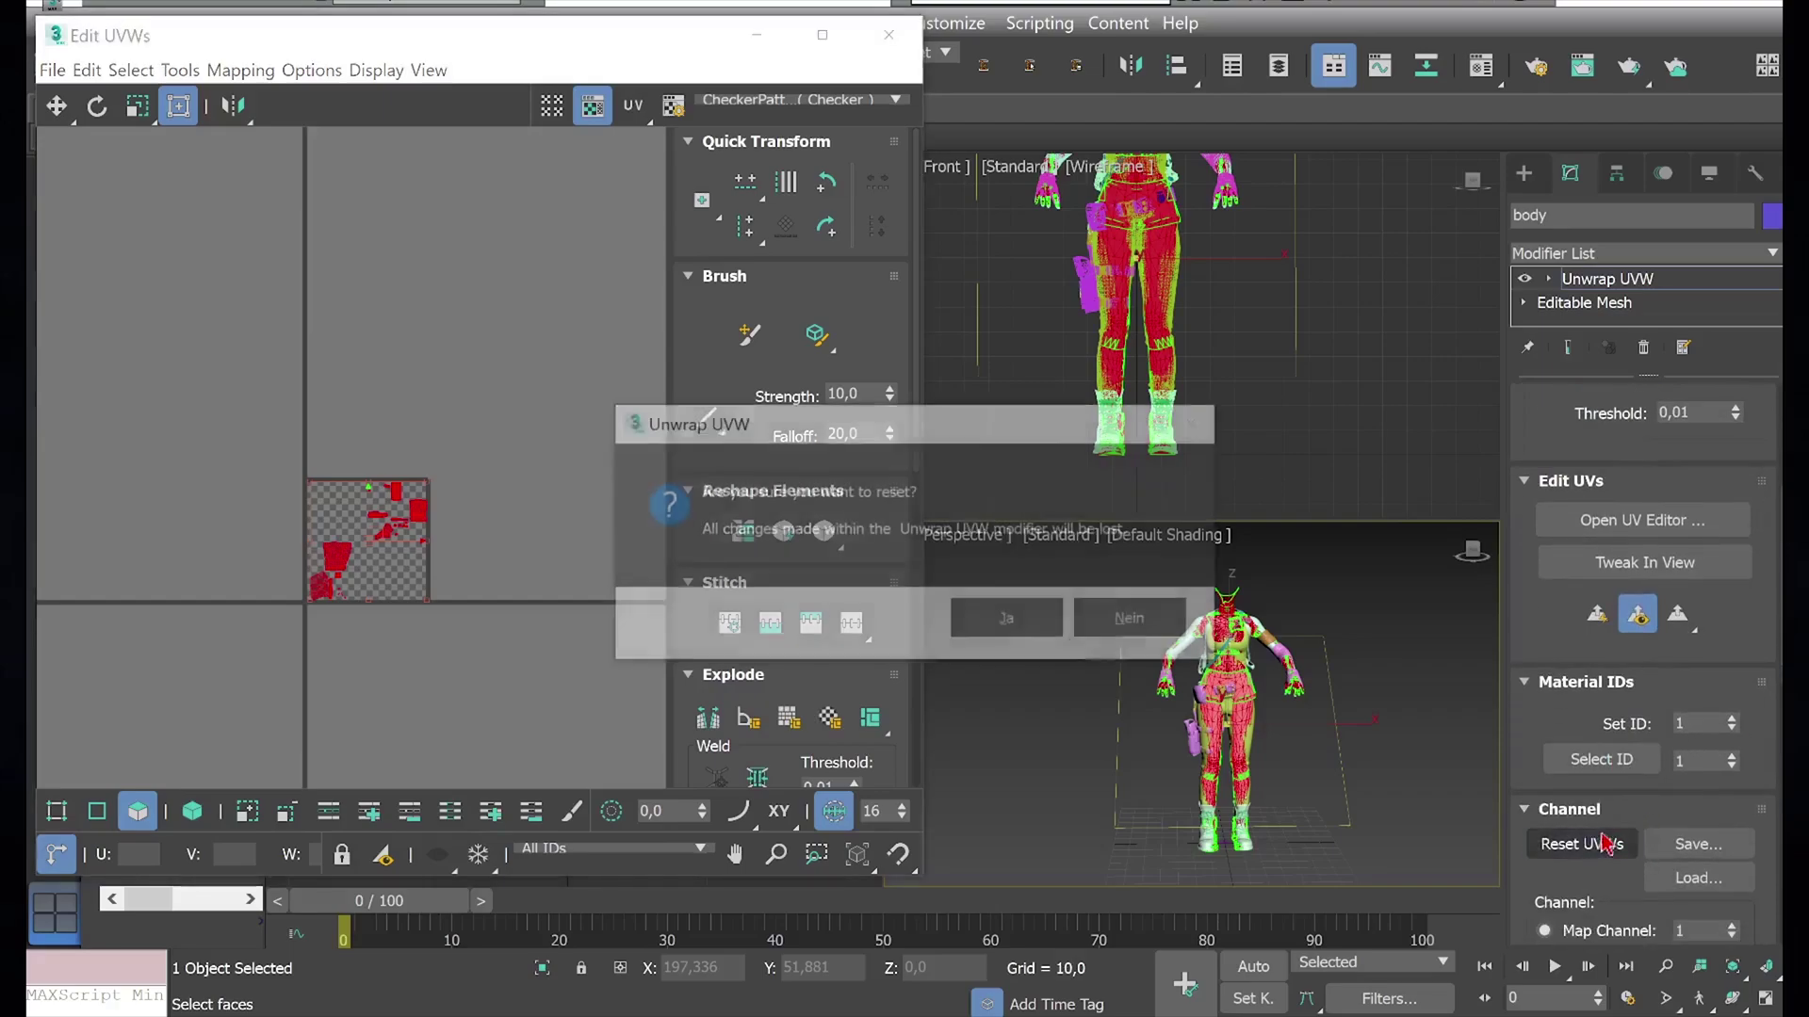
pyautogui.click(999, 631)
pyautogui.scroll(-2, 1763, 797)
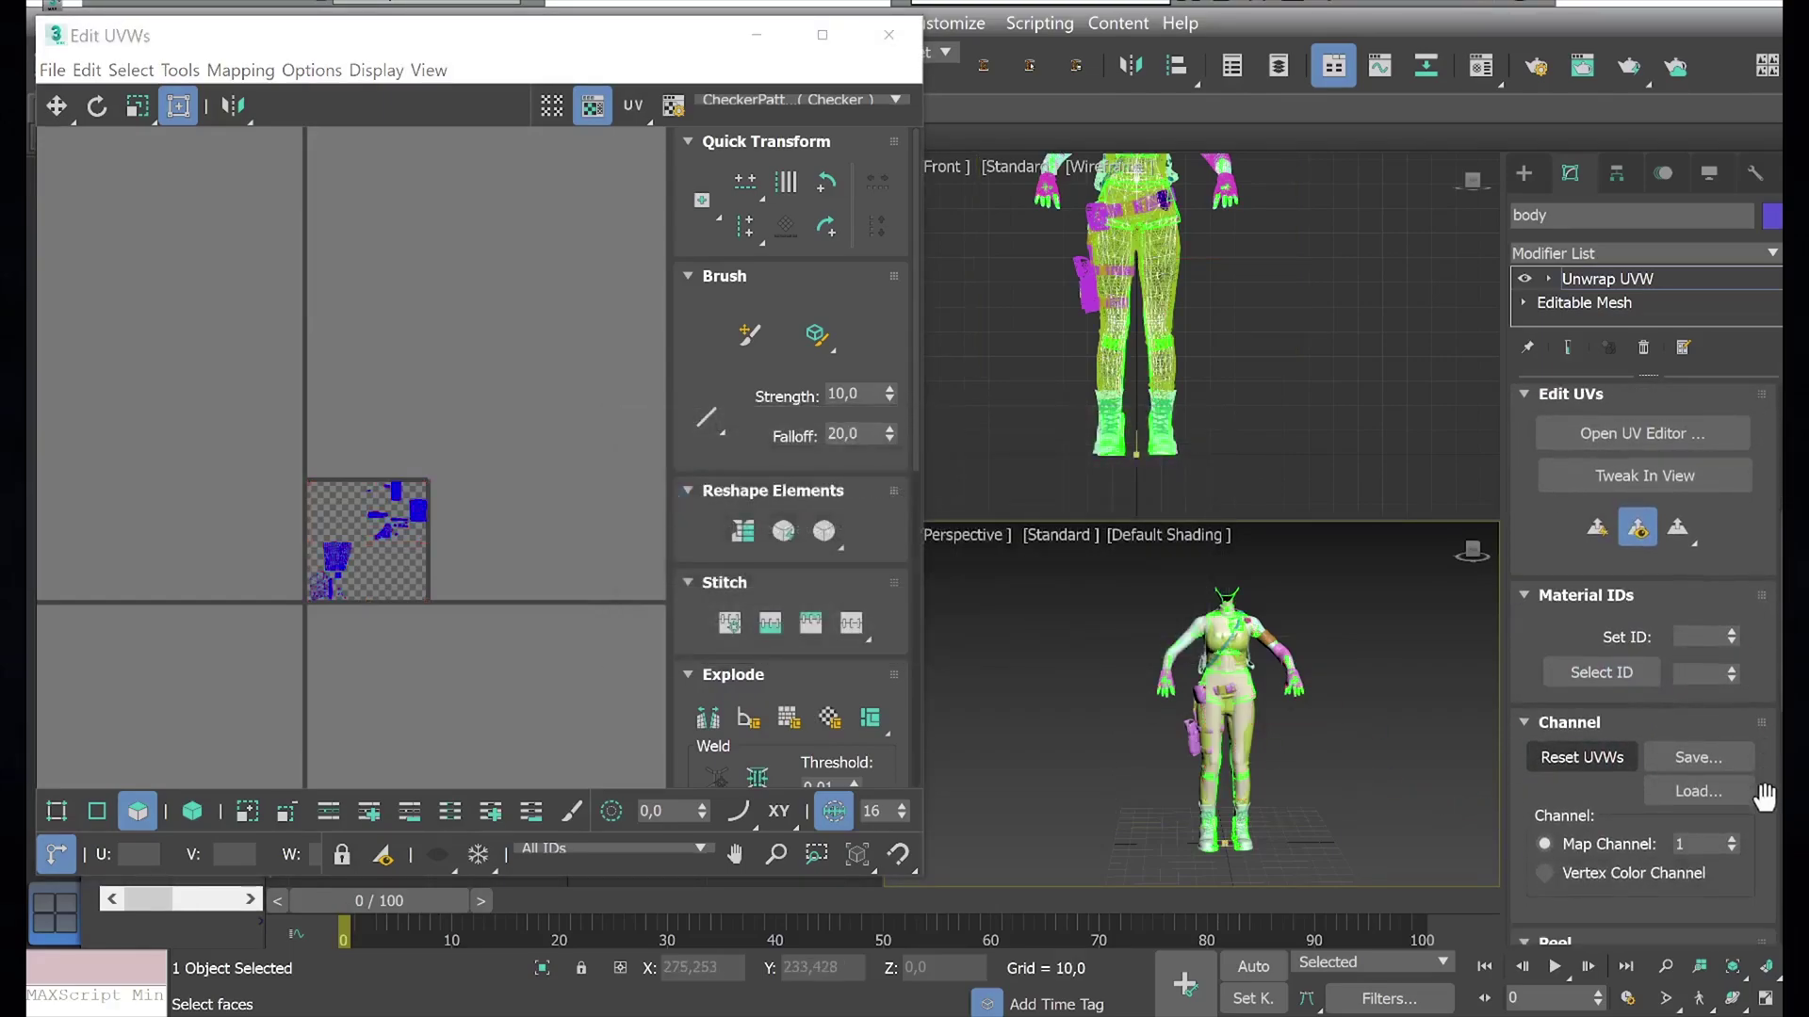
pyautogui.click(1734, 844)
pyautogui.click(820, 512)
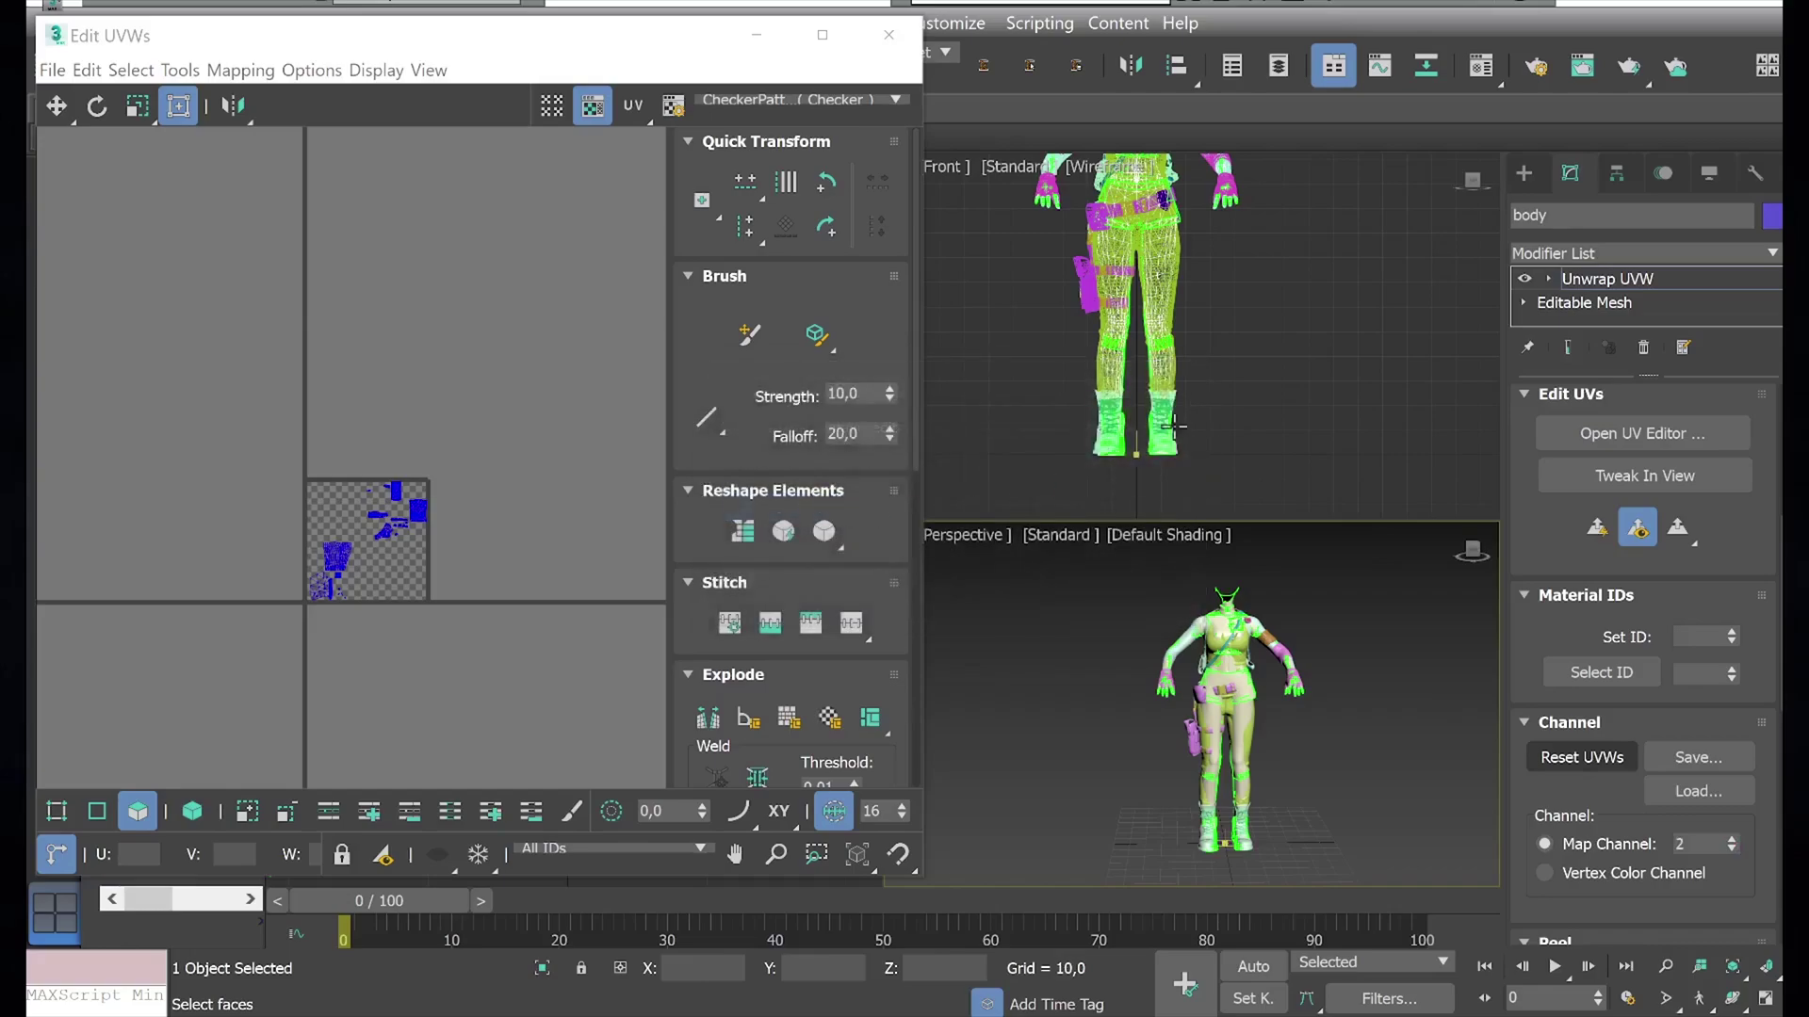
# Step: Browse the modifier list down toward the Skin Wrap modifier
pyautogui.click(1592, 254)
pyautogui.scroll(-5, 1644, 593)
pyautogui.scroll(-5, 1644, 603)
pyautogui.scroll(-5, 1644, 612)
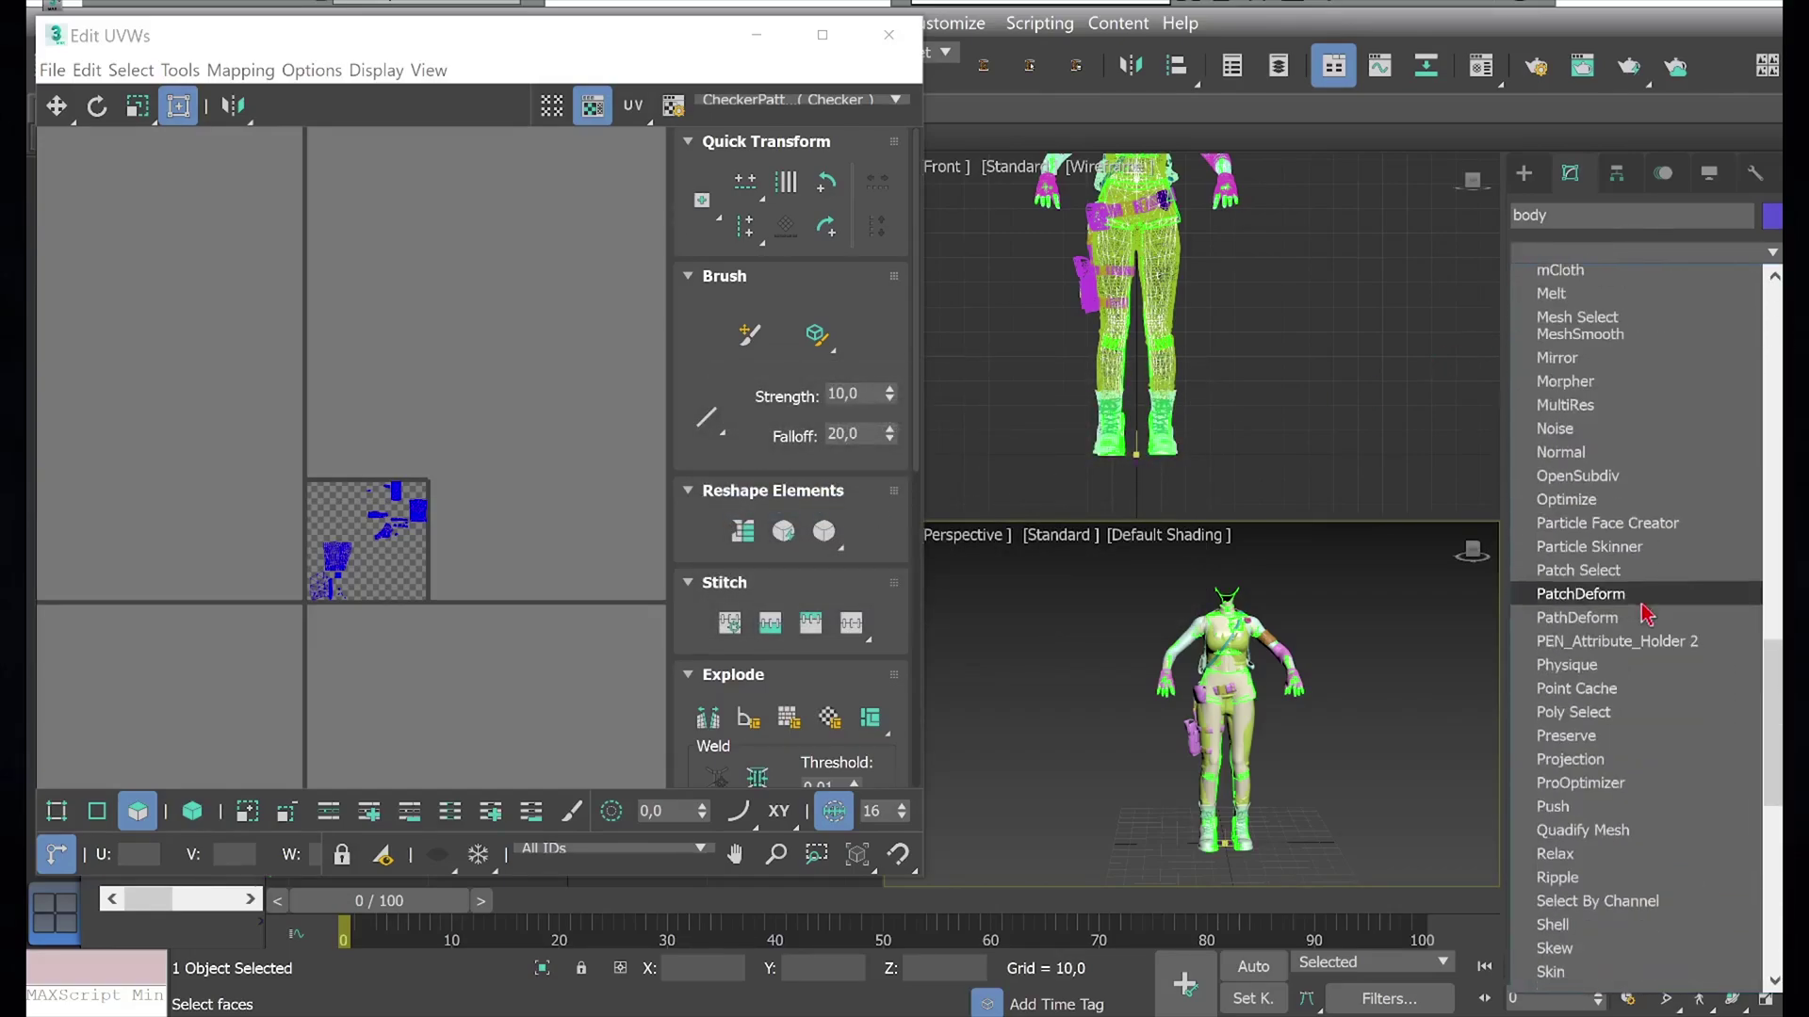
pyautogui.scroll(-3, 1644, 612)
# Step: Add a Skin Wrap modifier on top of the body's stack
pyautogui.click(1592, 677)
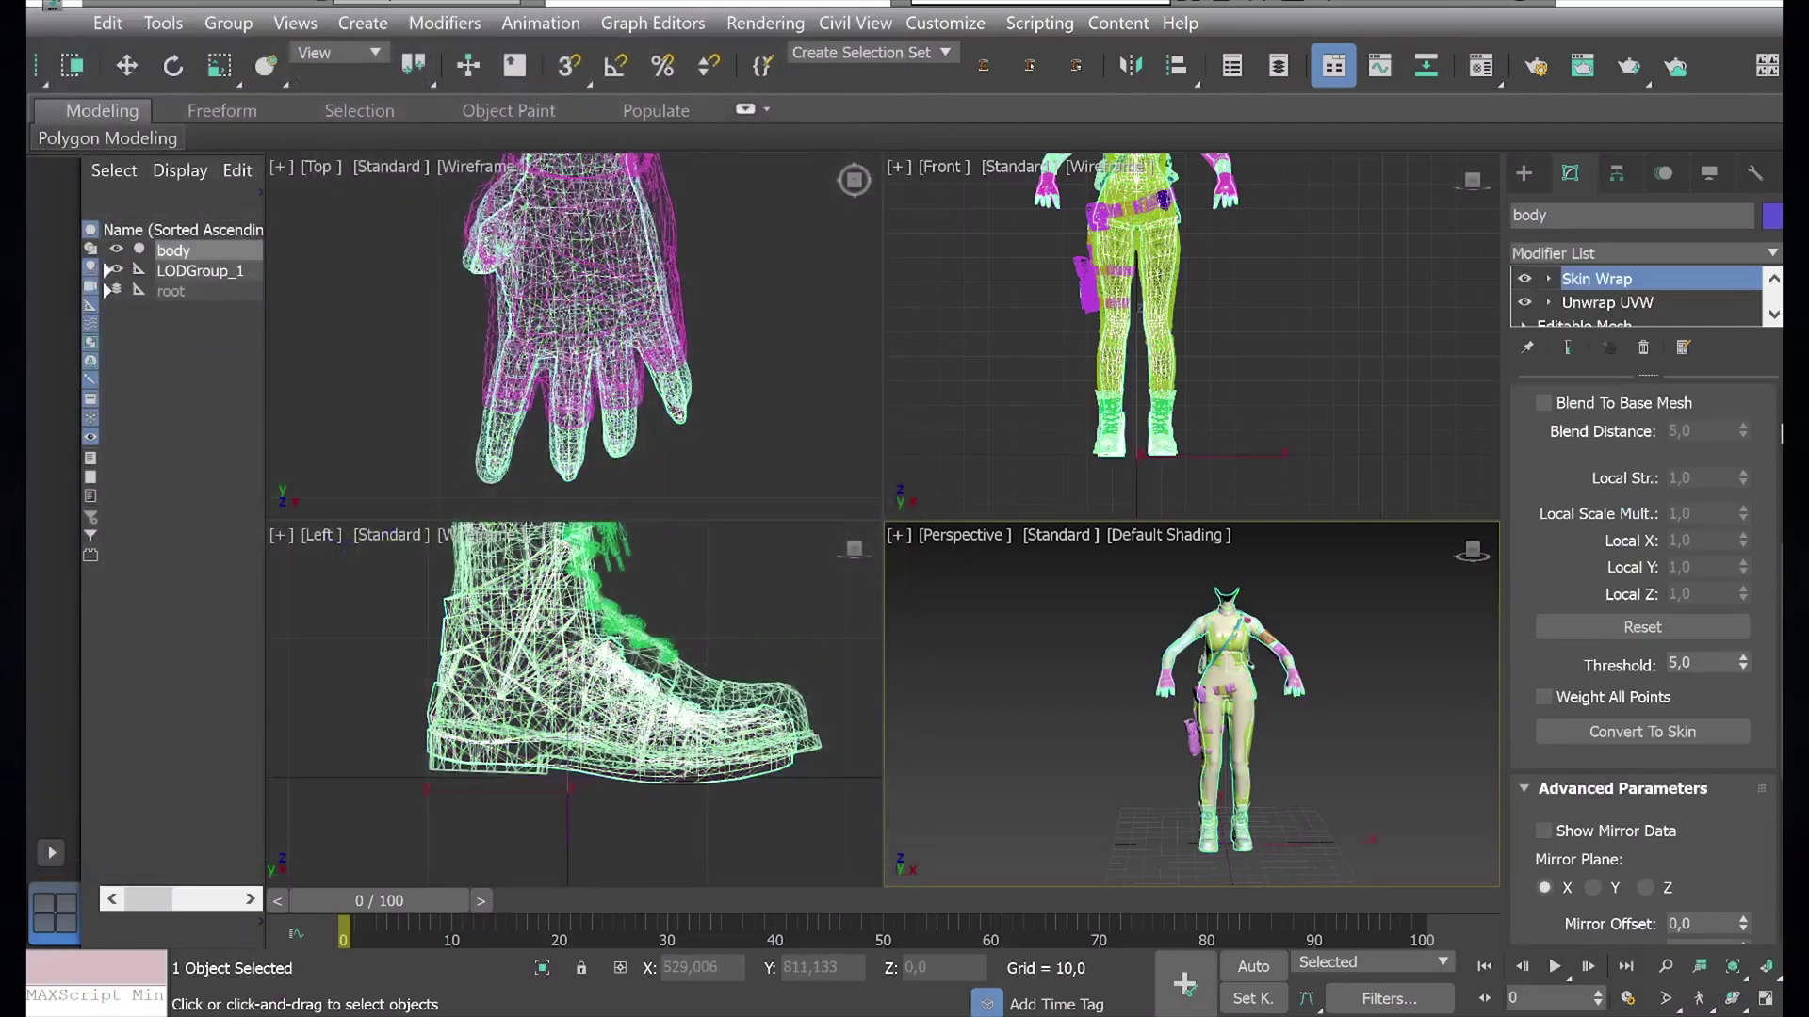
pyautogui.scroll(5, 1746, 419)
pyautogui.scroll(4, 1264, 619)
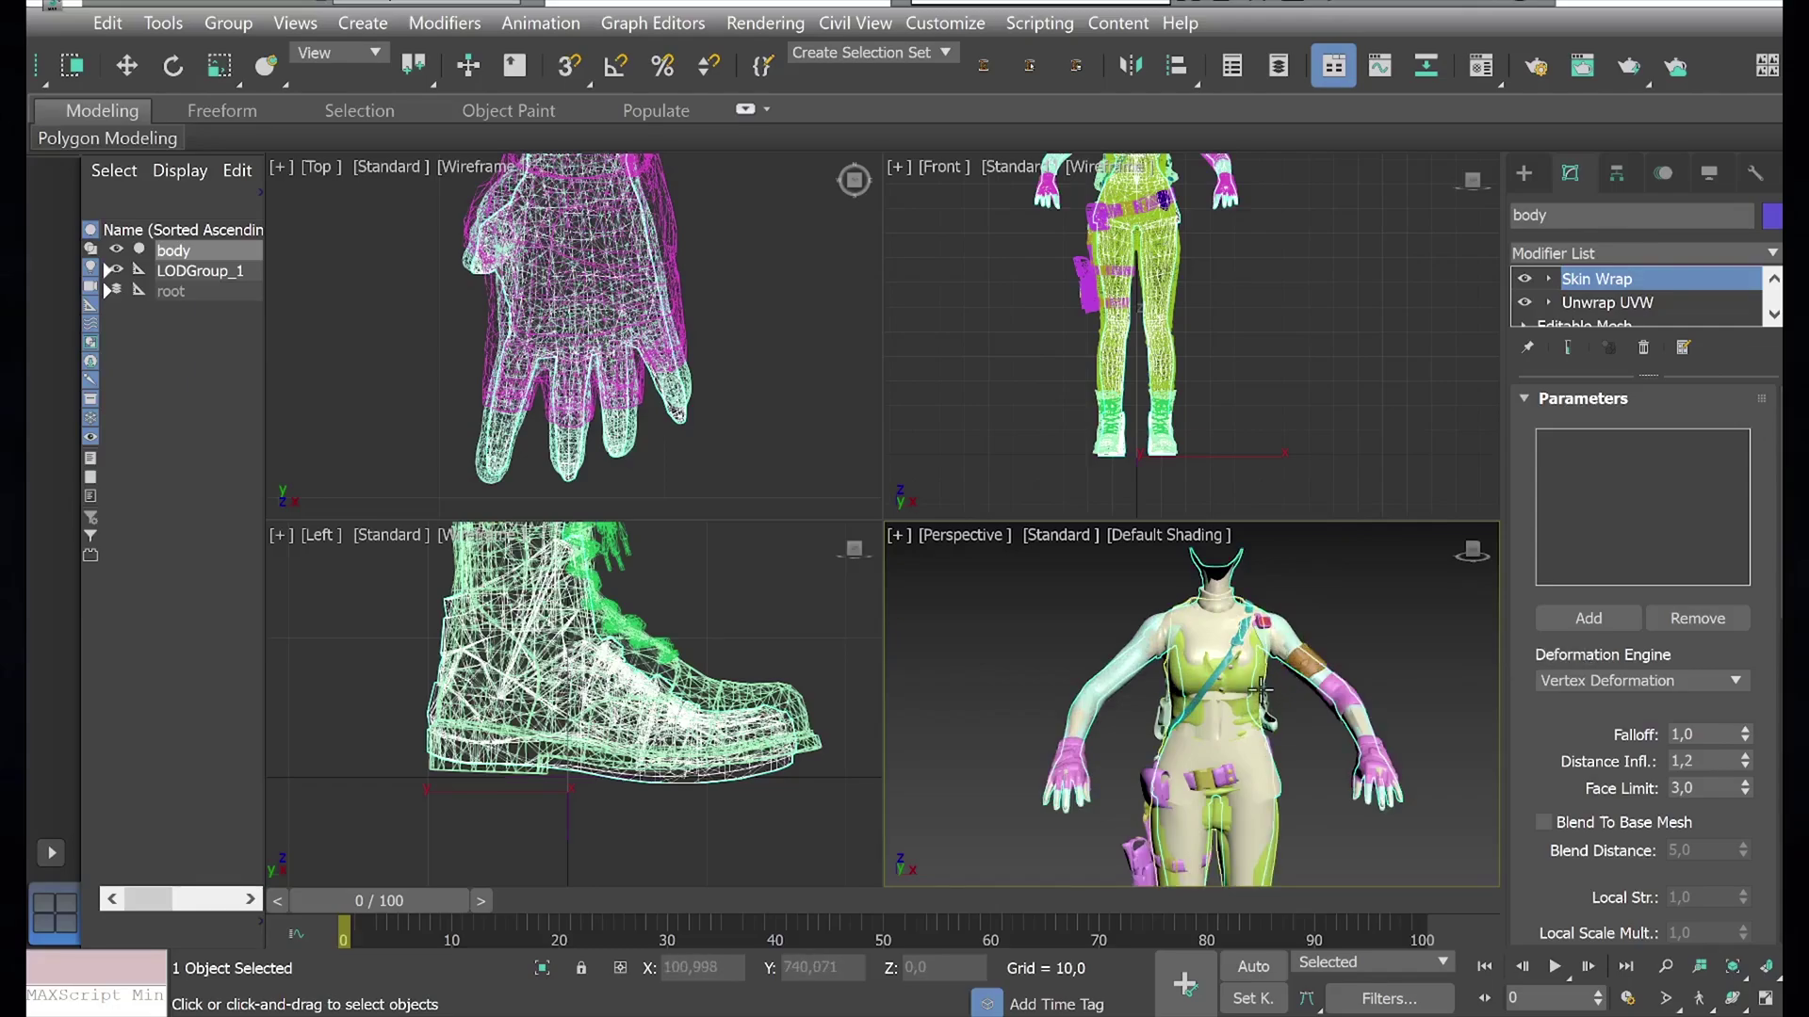
# Step: In Schematic View, select the outfit's holster parts
pyautogui.click(1425, 68)
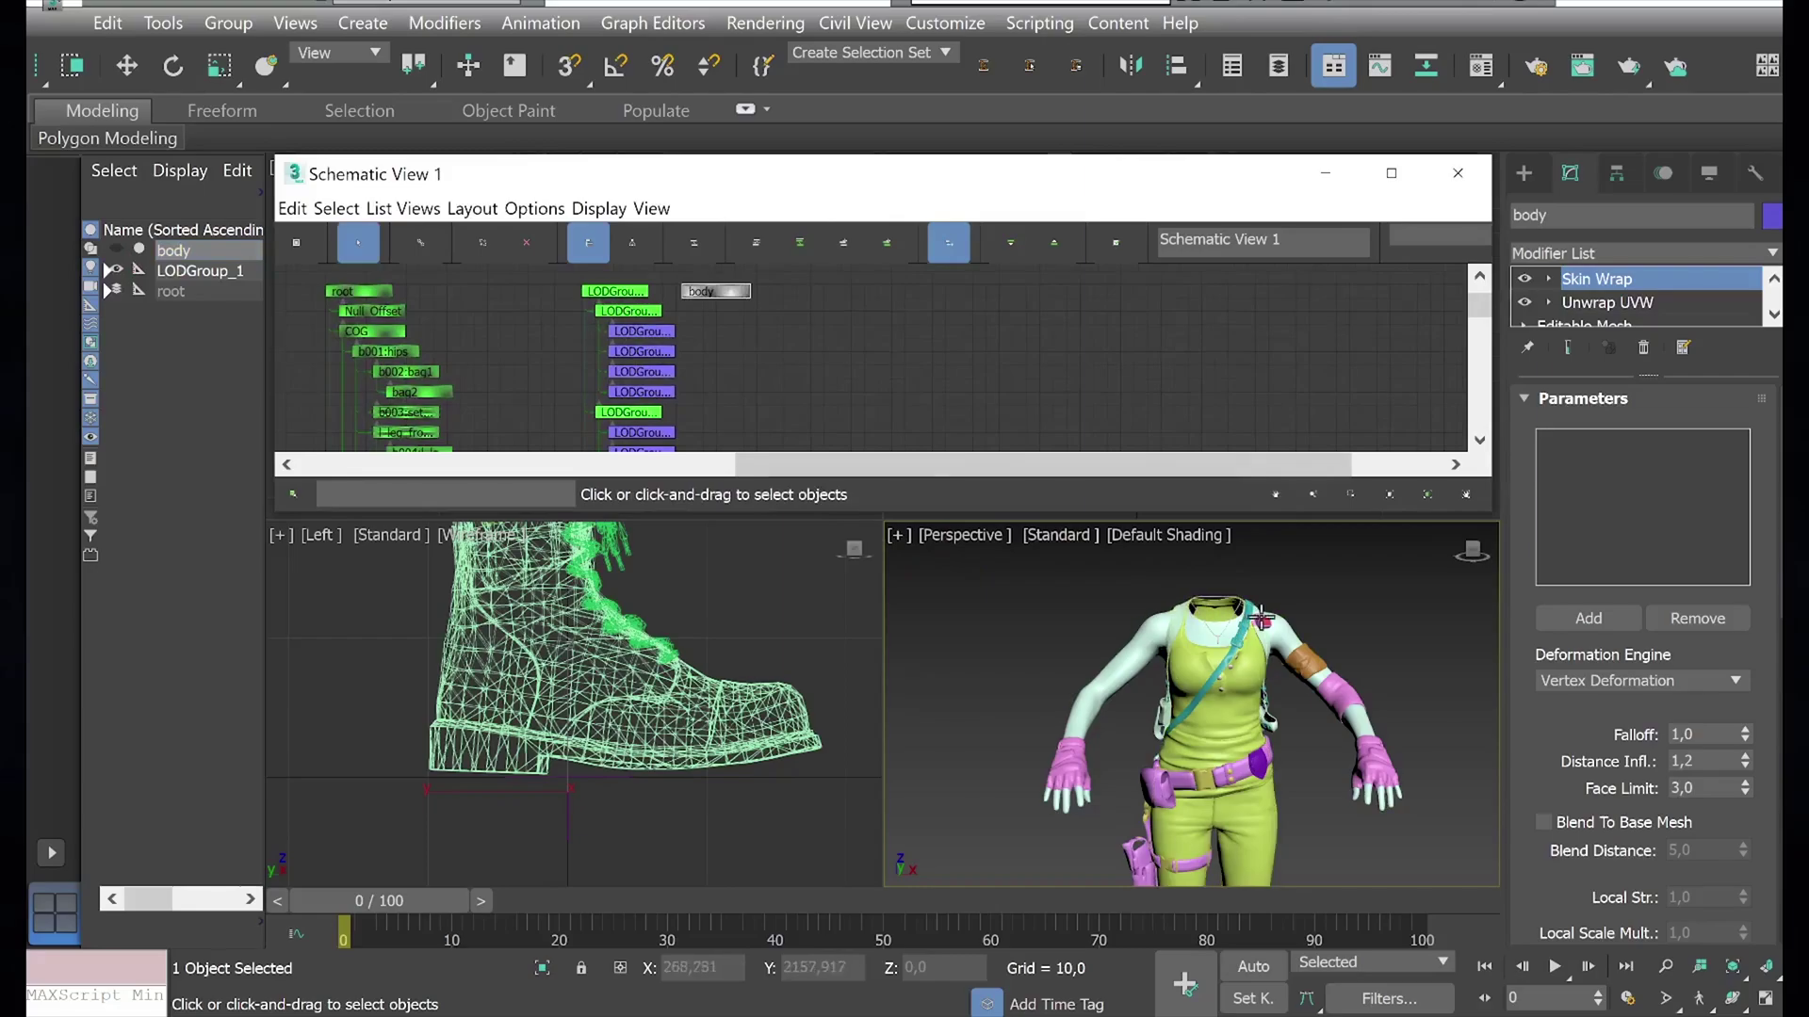
pyautogui.scroll(-5, 1291, 686)
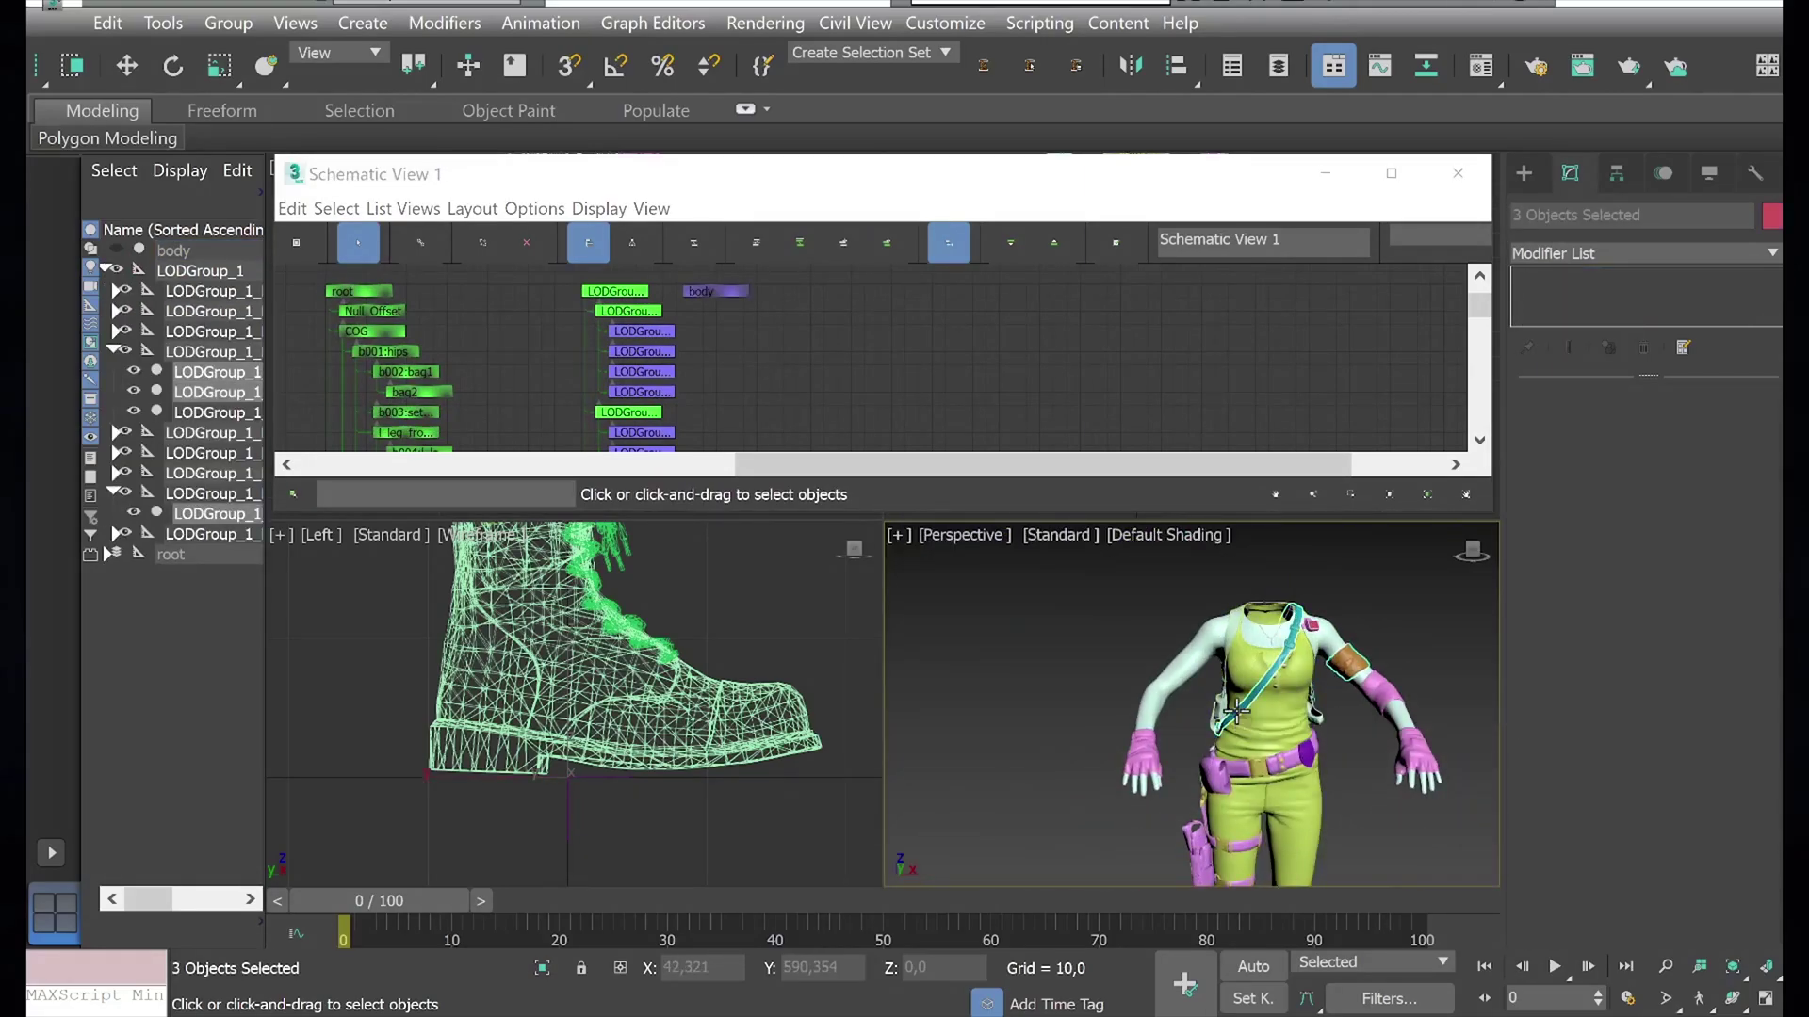
pyautogui.click(1187, 754)
pyautogui.scroll(3, 1224, 716)
pyautogui.moveTo(1225, 735); pyautogui.dragTo(1249, 716, button='middle')
pyautogui.scroll(5, 1216, 603)
pyautogui.scroll(-5, 1216, 603)
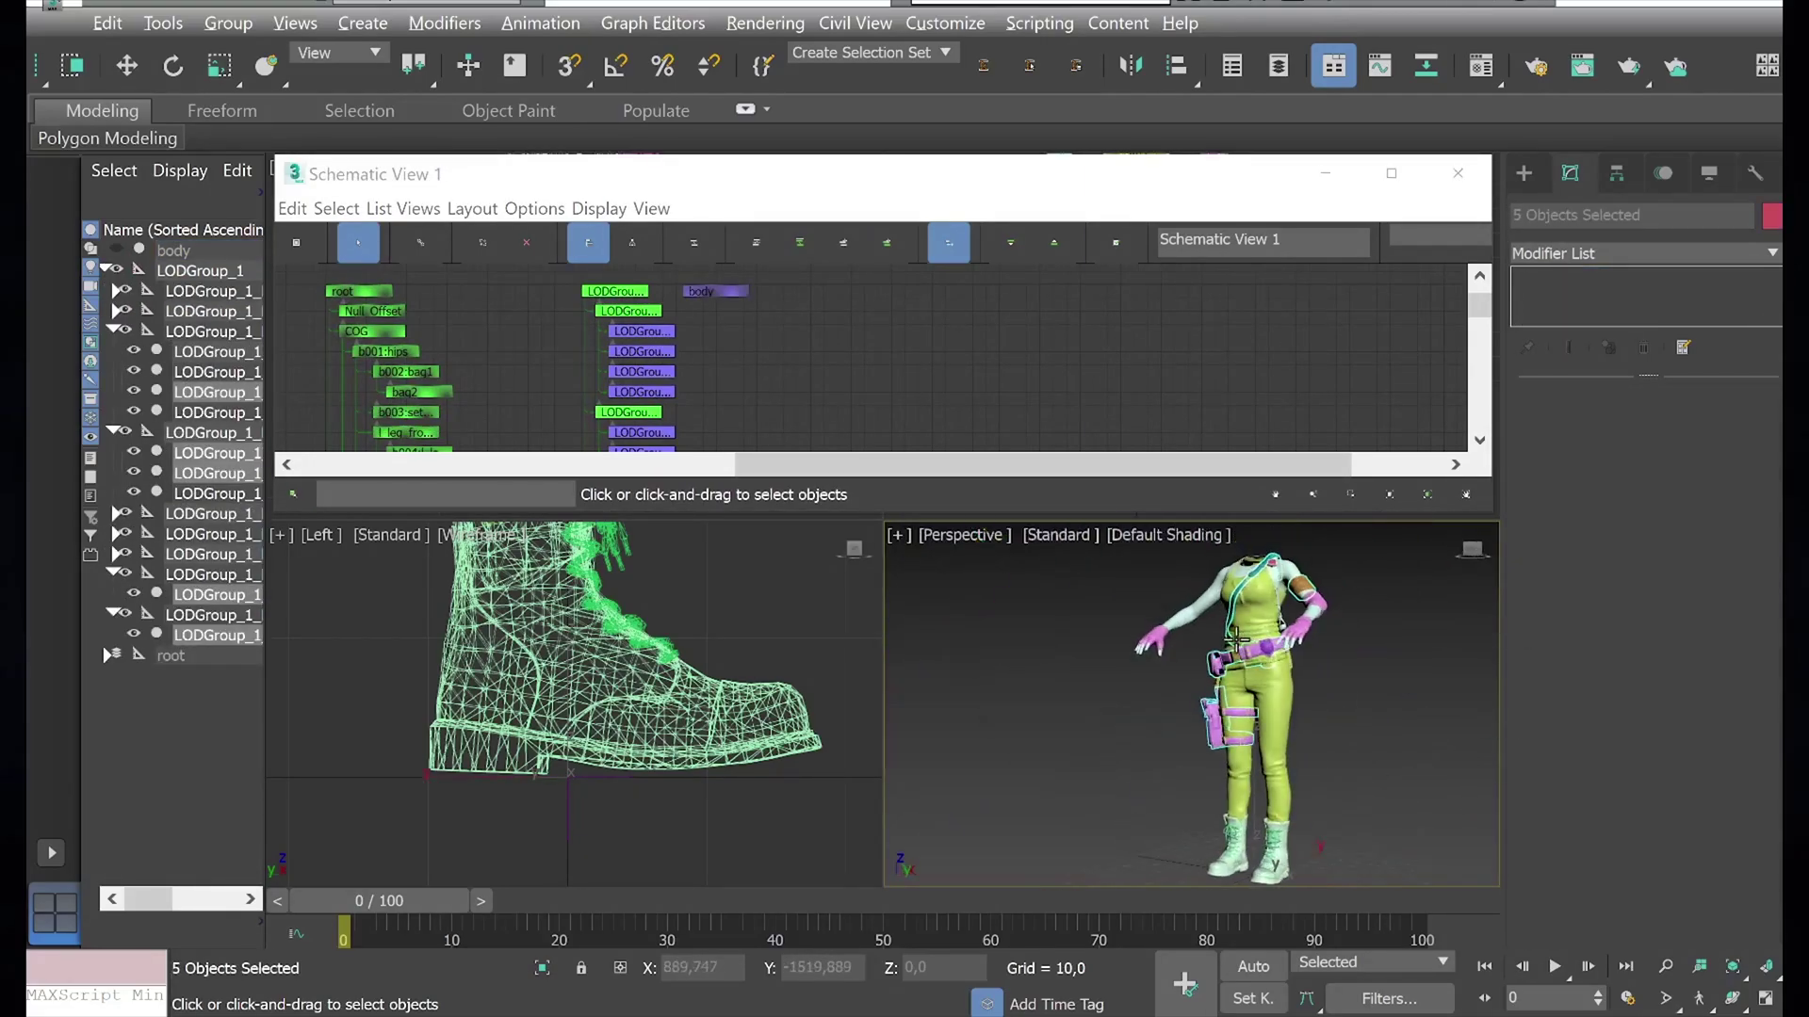
pyautogui.scroll(5, 1196, 622)
# Step: Add the belt, chest pack and other gear to the selection and hide them
pyautogui.keyDown('ctrl'); pyautogui.click(1185, 628); pyautogui.keyUp('ctrl')
pyautogui.scroll(-5, 1185, 628)
pyautogui.scroll(5, 1168, 698)
pyautogui.keyDown('ctrl'); pyautogui.click(1154, 687); pyautogui.keyUp('ctrl')
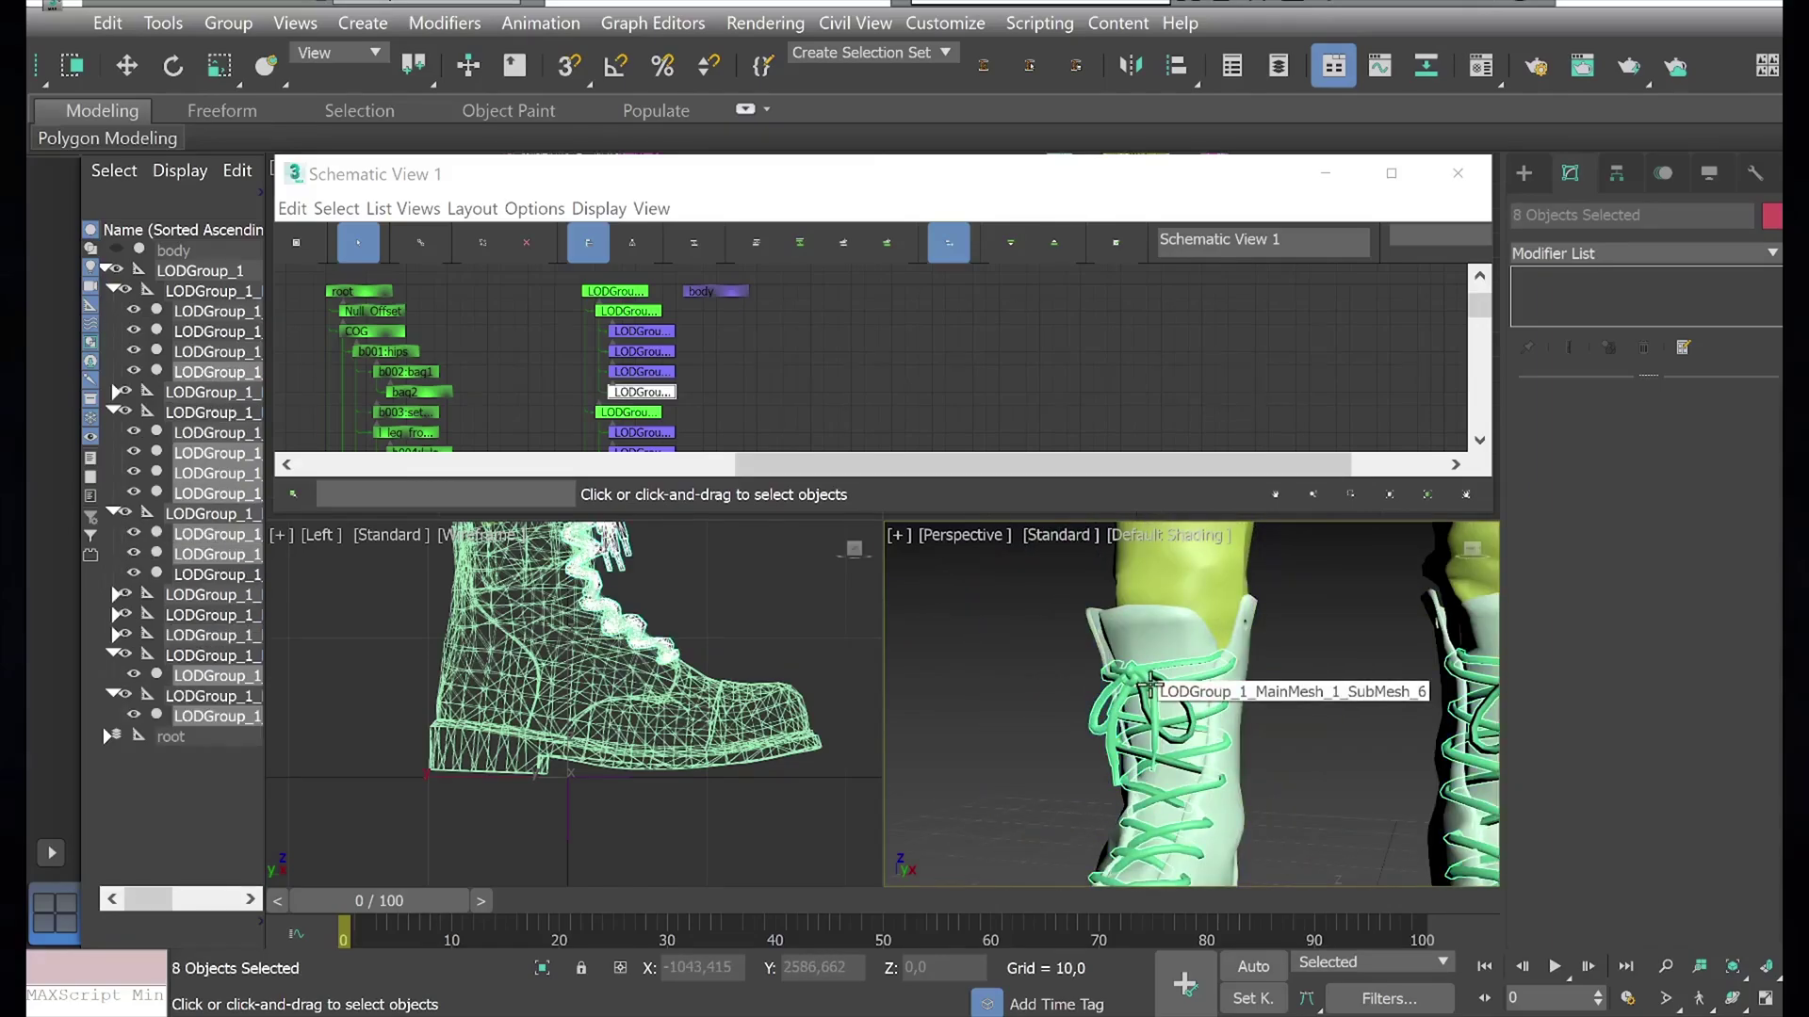
pyautogui.scroll(-5, 1206, 697)
pyautogui.scroll(5, 1202, 677)
pyautogui.scroll(2, 1202, 677)
pyautogui.keyDown('ctrl'); pyautogui.click(1202, 677); pyautogui.keyUp('ctrl')
pyautogui.scroll(-5, 1187, 660)
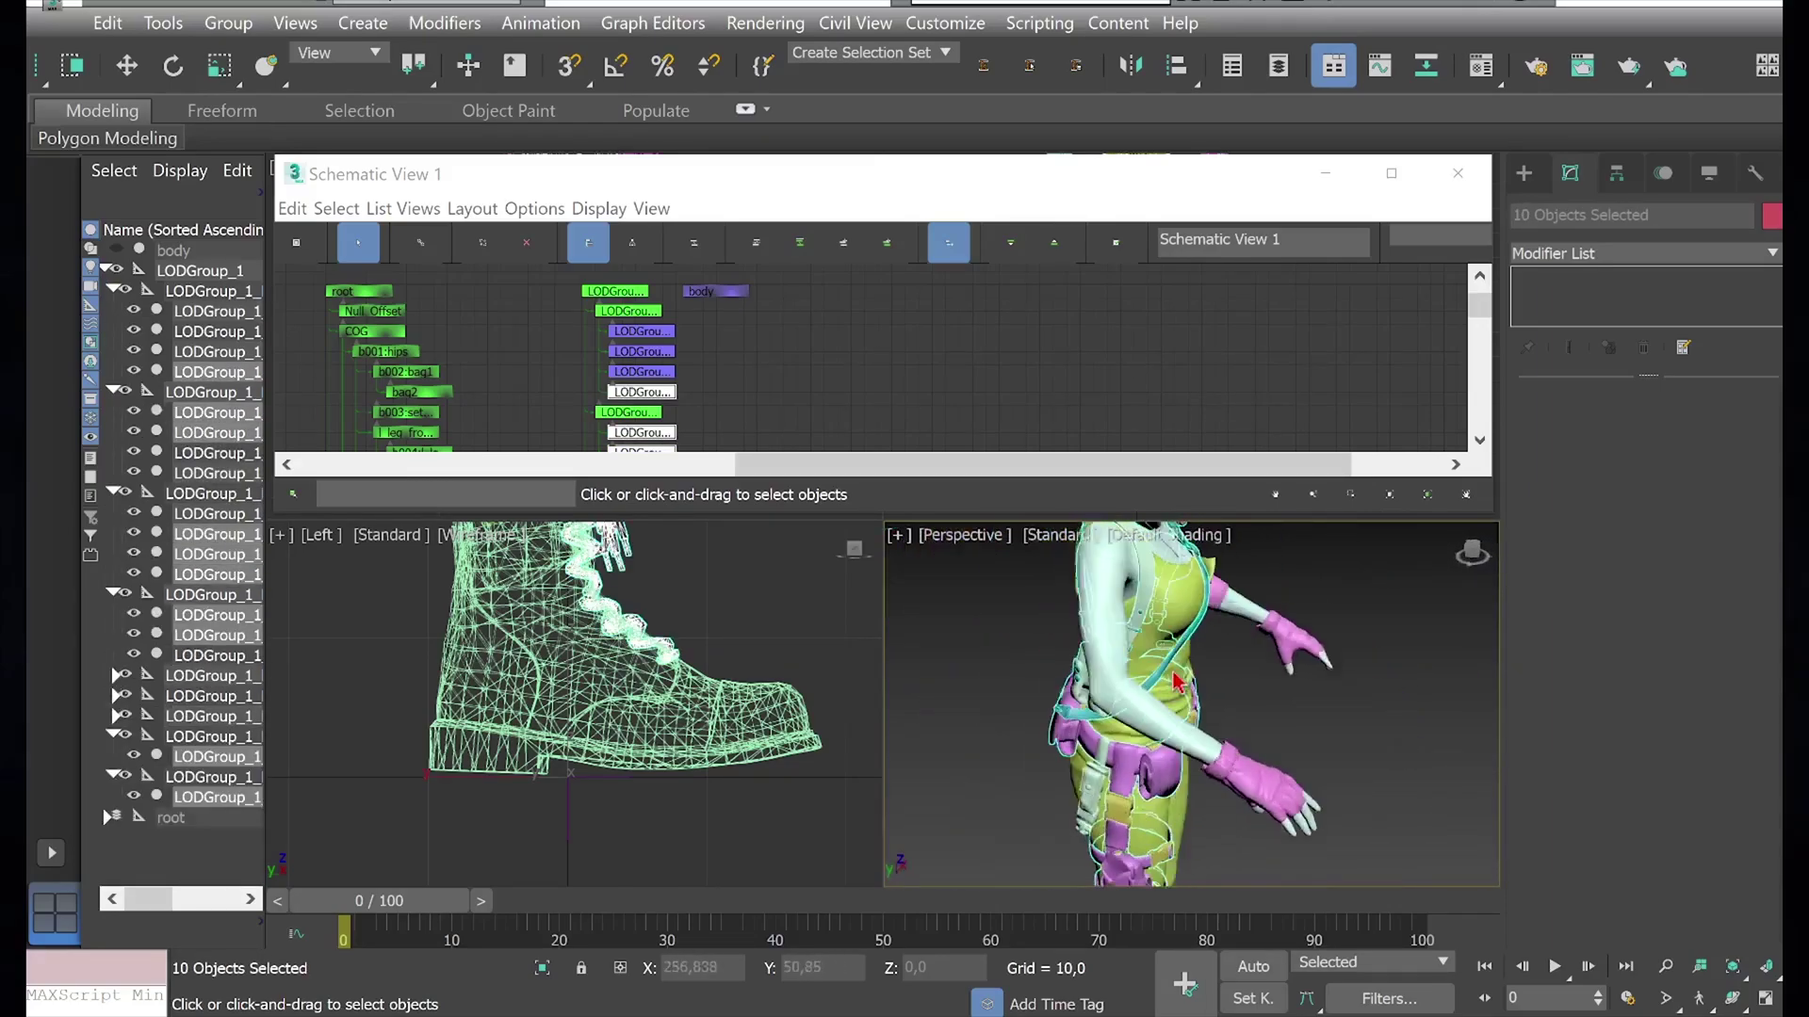
pyautogui.scroll(5, 1178, 650)
pyautogui.scroll(-5, 1166, 631)
pyautogui.rightClick(1166, 631)
pyautogui.click(1338, 525)
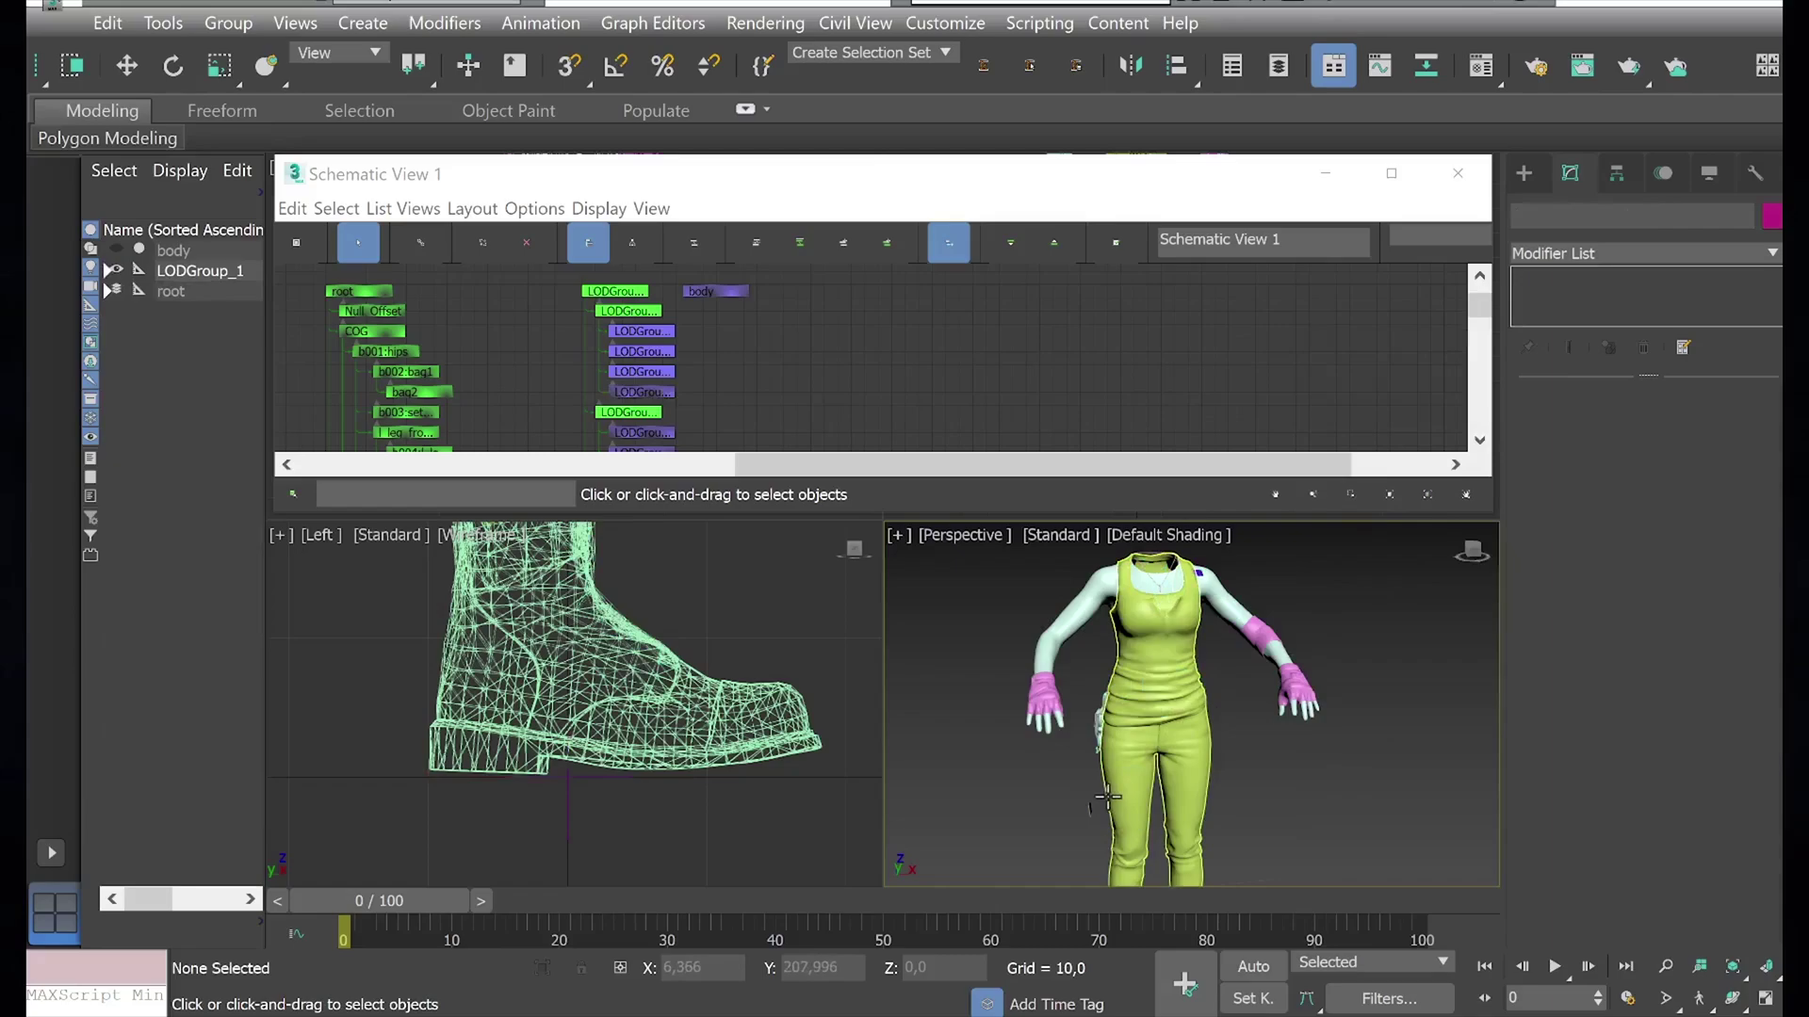
# Step: Select the remaining chest and waist pieces and hide them
pyautogui.click(1168, 659)
pyautogui.click(1352, 694)
pyautogui.scroll(3, 1319, 678)
pyautogui.click(1225, 659)
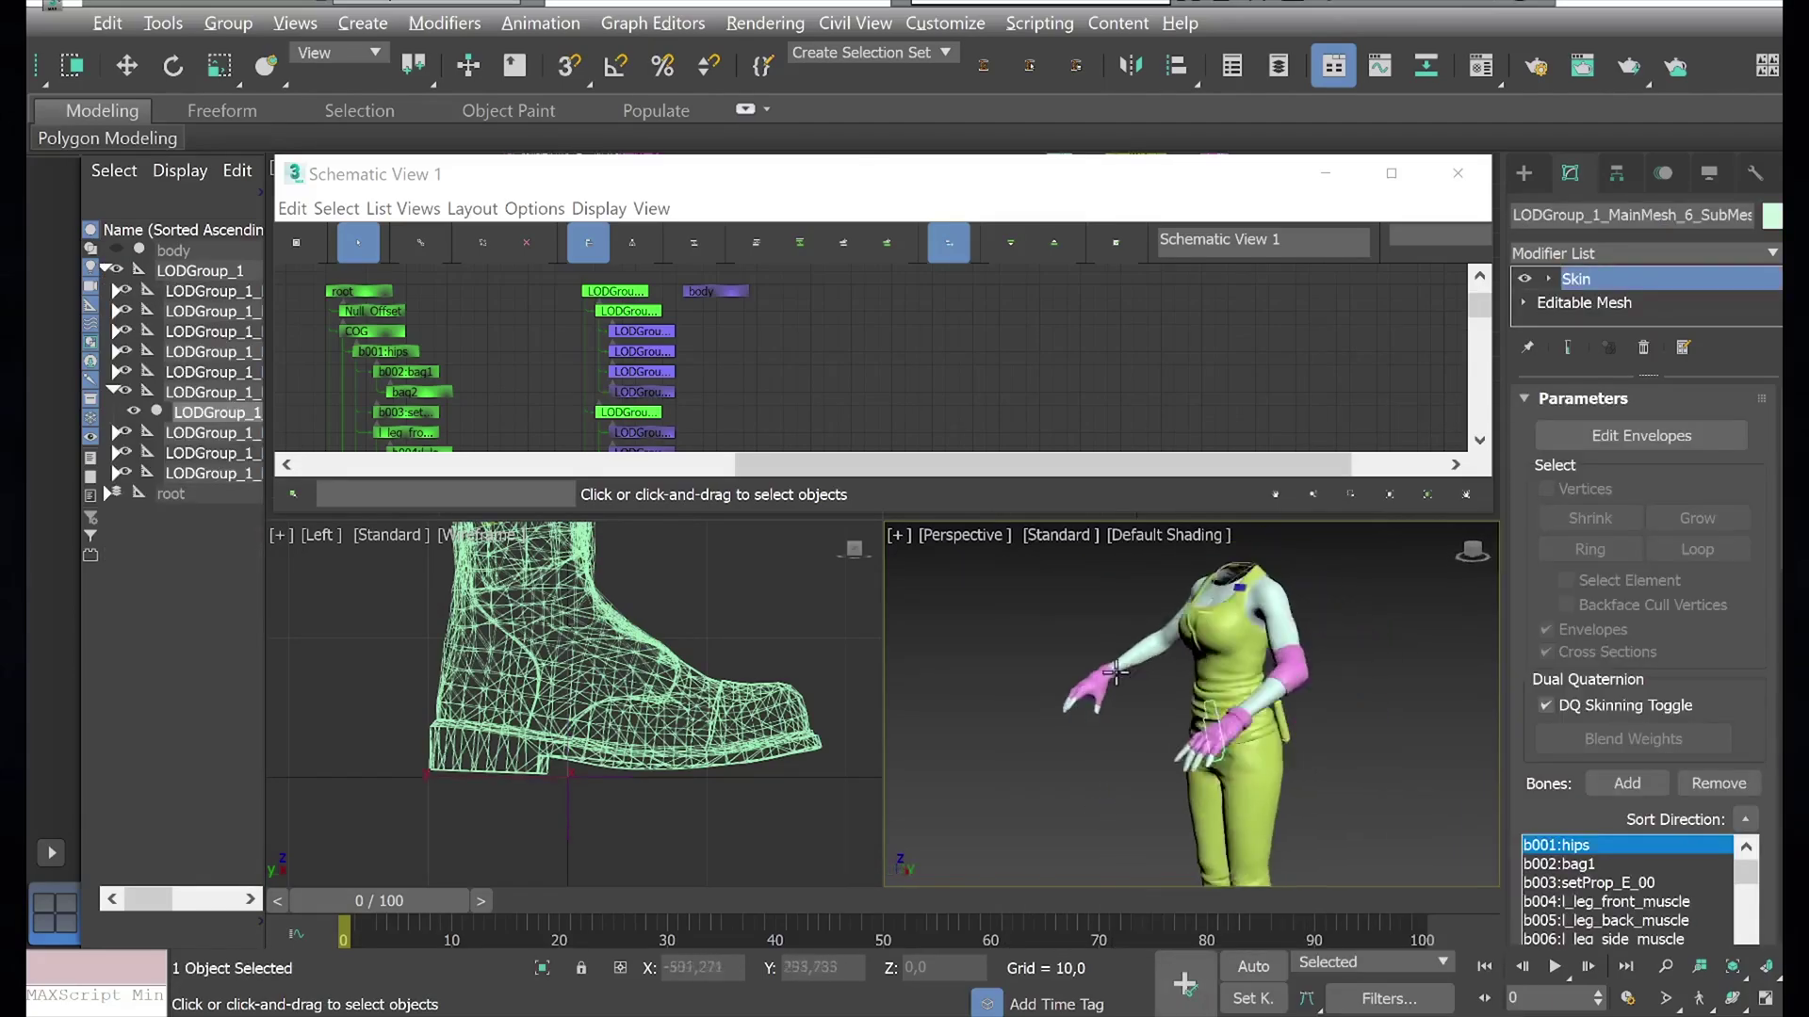
pyautogui.scroll(3, 1225, 660)
pyautogui.keyDown('ctrl'); pyautogui.click(1194, 617); pyautogui.keyUp('ctrl')
pyautogui.keyDown('alt'); pyautogui.moveTo(1194, 617); pyautogui.dragTo(1112, 646, button='middle'); pyautogui.keyUp('alt')
pyautogui.scroll(3, 1112, 650)
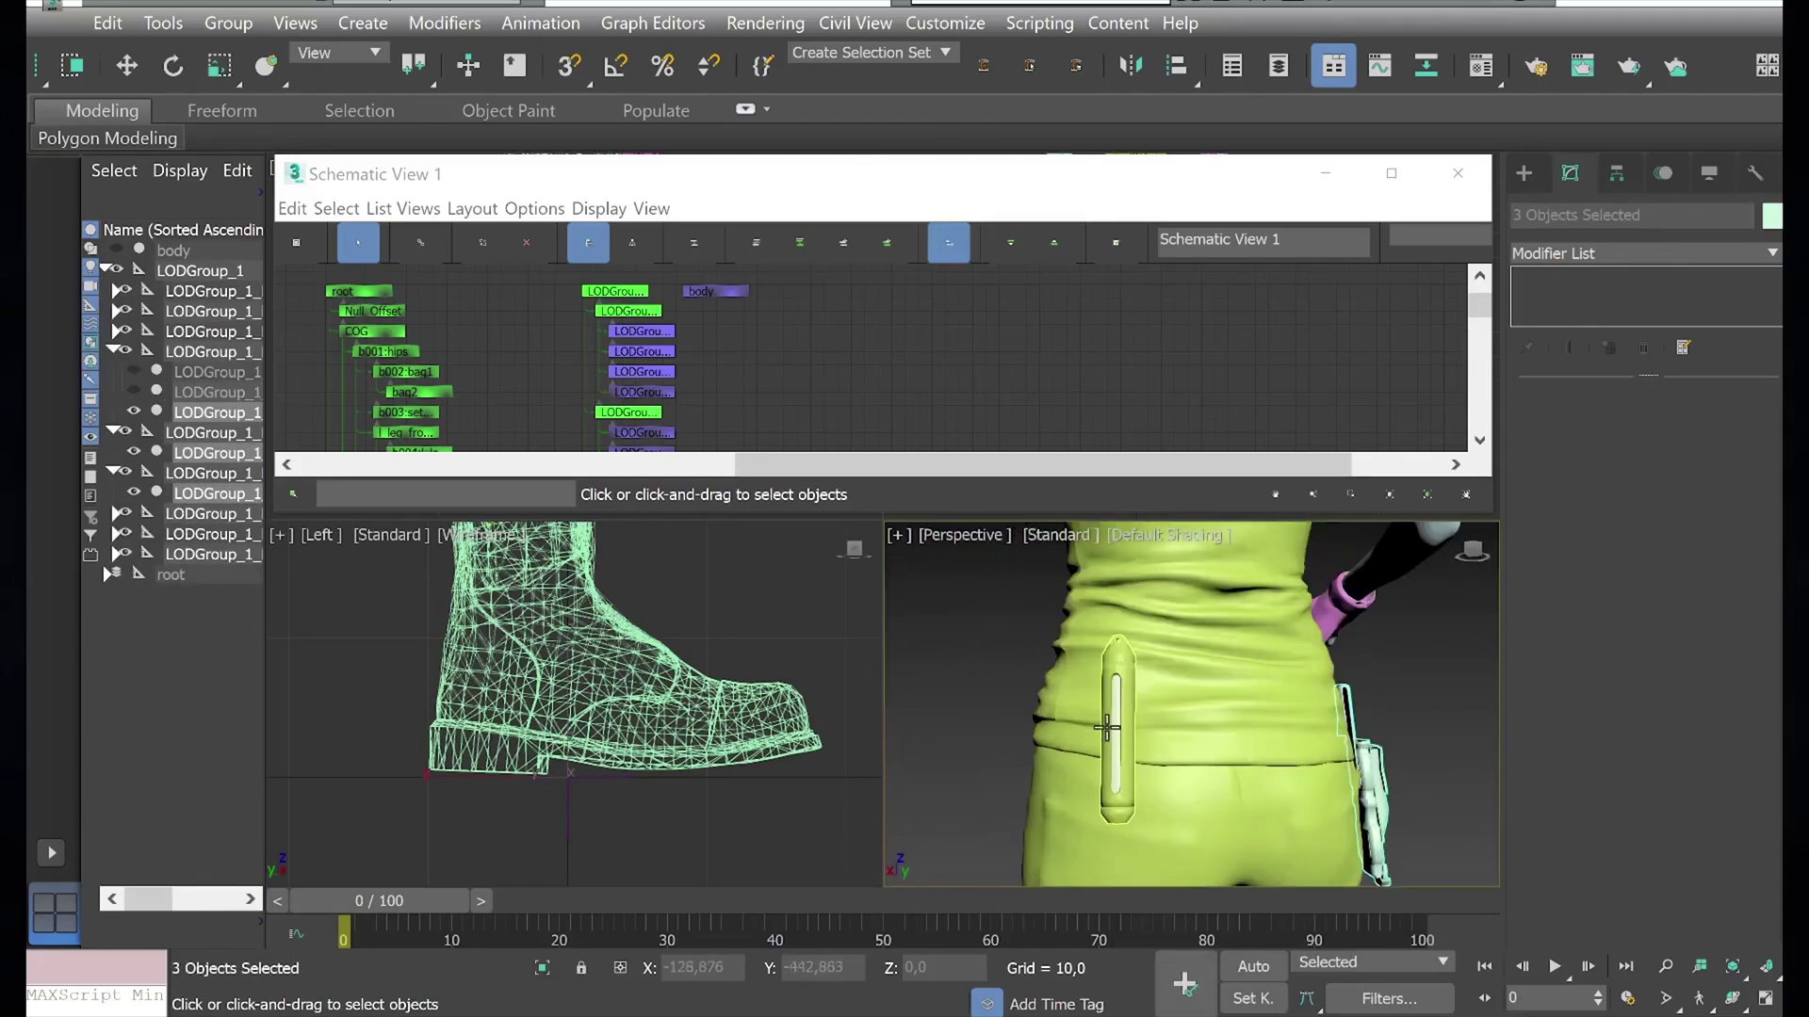
pyautogui.keyDown('ctrl'); pyautogui.click(1114, 670); pyautogui.keyUp('ctrl')
pyautogui.hotkey('ctrl', 'd')
# Step: Inspect the LODGroup submeshes in the hierarchy, then close Schematic View
pyautogui.scroll(-5, 1151, 659)
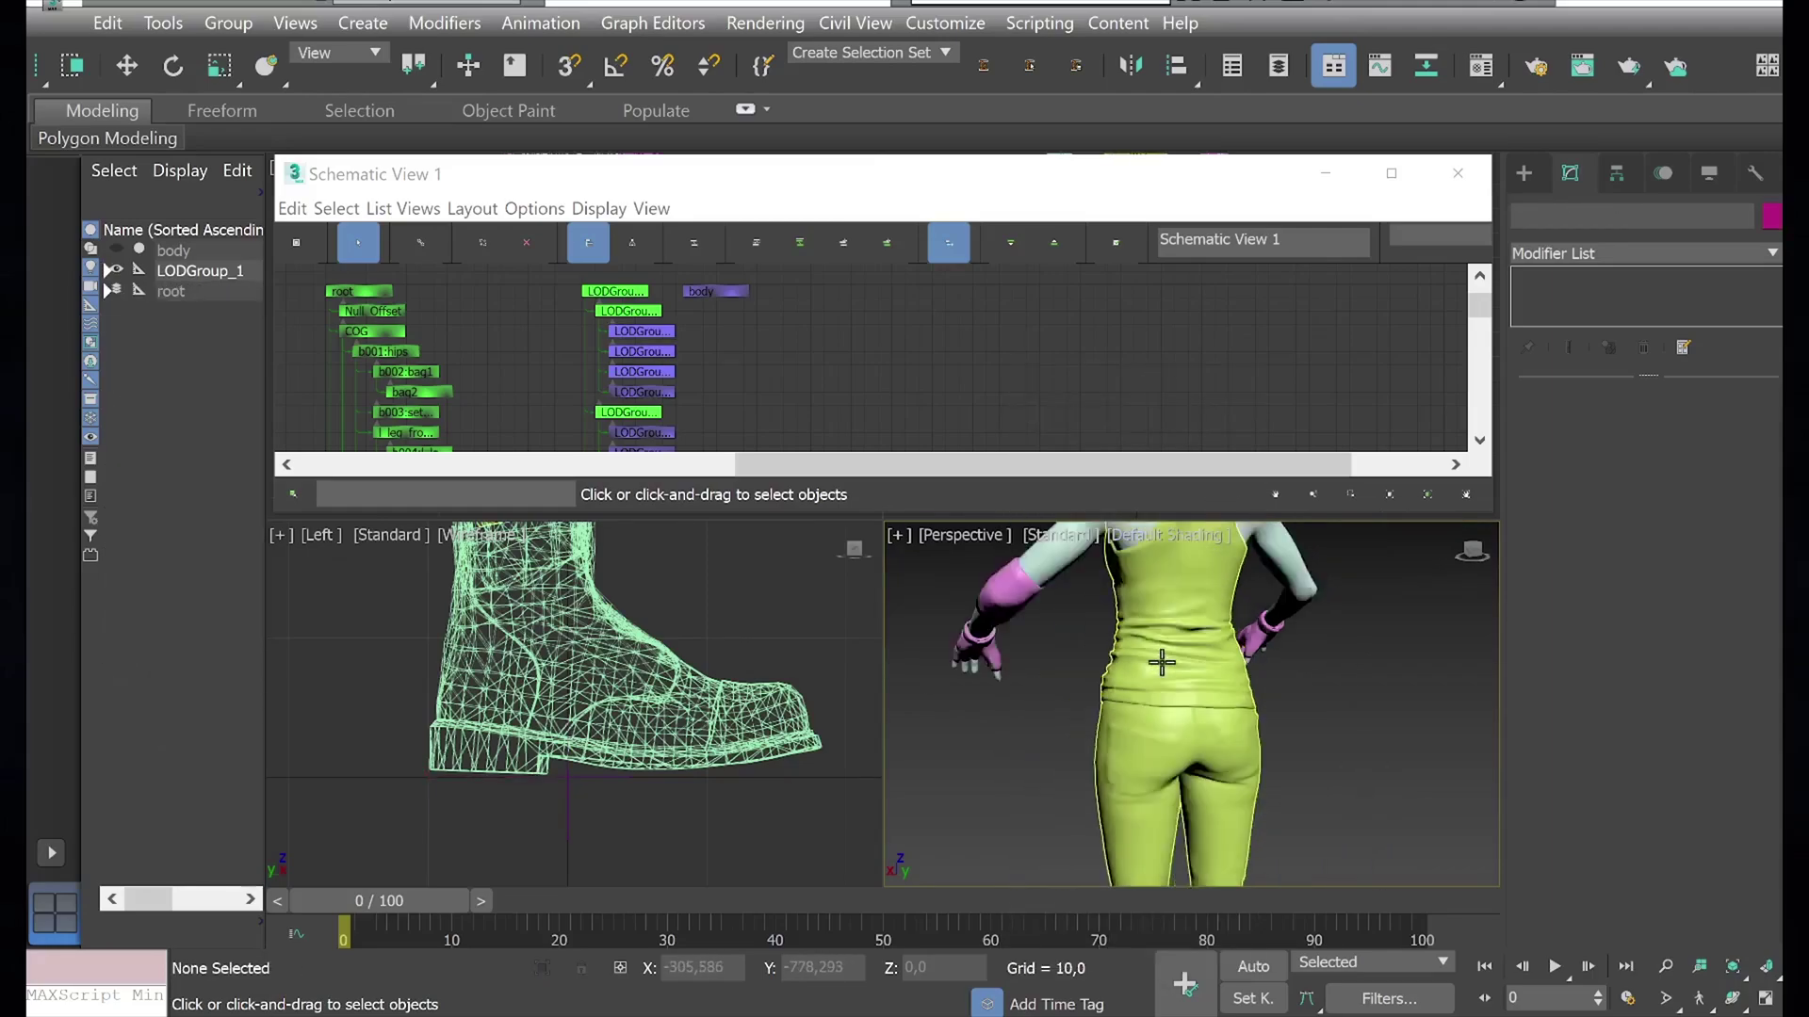
pyautogui.moveTo(1151, 659)
pyautogui.keyDown('alt'); pyautogui.mouseDown(button='middle')
pyautogui.moveTo(1305, 696)
pyautogui.moveTo(1225, 697)
pyautogui.mouseUp(button='middle'); pyautogui.keyUp('alt')
pyautogui.scroll(-3, 756, 384)
pyautogui.scroll(3, 756, 385)
pyautogui.scroll(2, 755, 315)
pyautogui.click(701, 346)
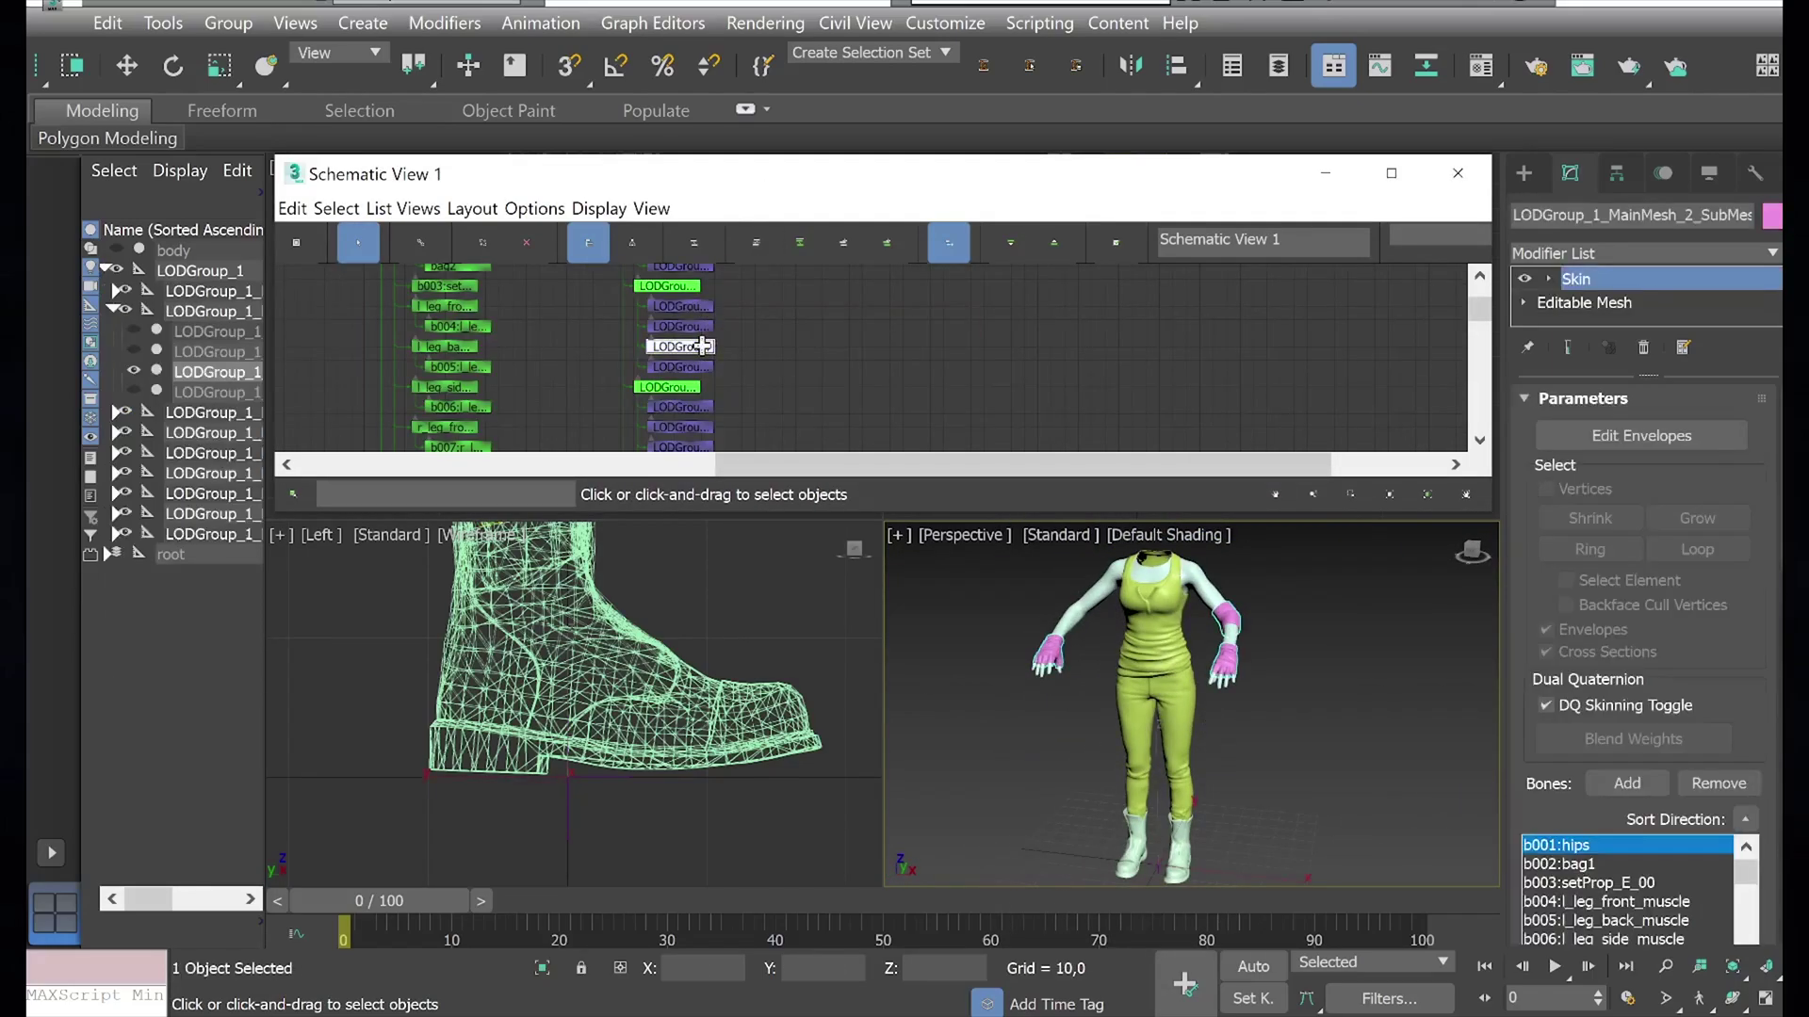
pyautogui.moveTo(768, 367)
pyautogui.mouseDown(button='middle')
pyautogui.moveTo(768, 614)
pyautogui.moveTo(761, 237)
pyautogui.mouseUp(button='middle')
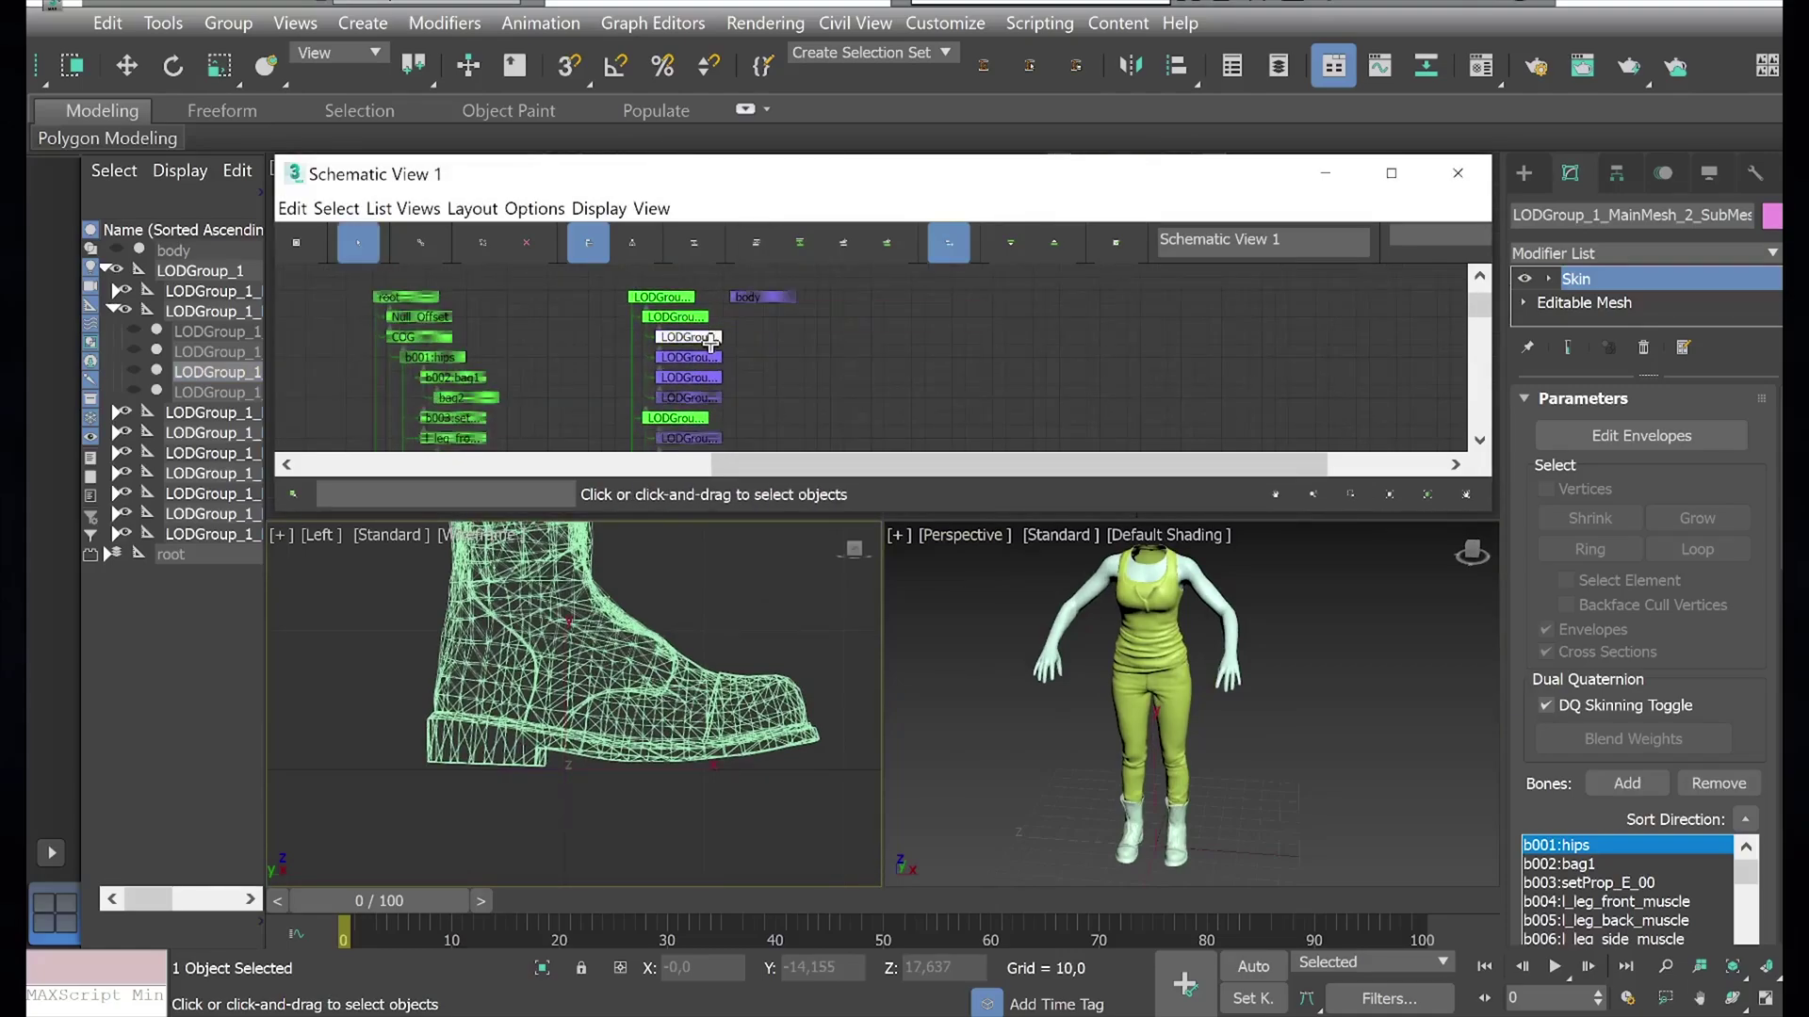
pyautogui.click(686, 337)
pyautogui.click(710, 377)
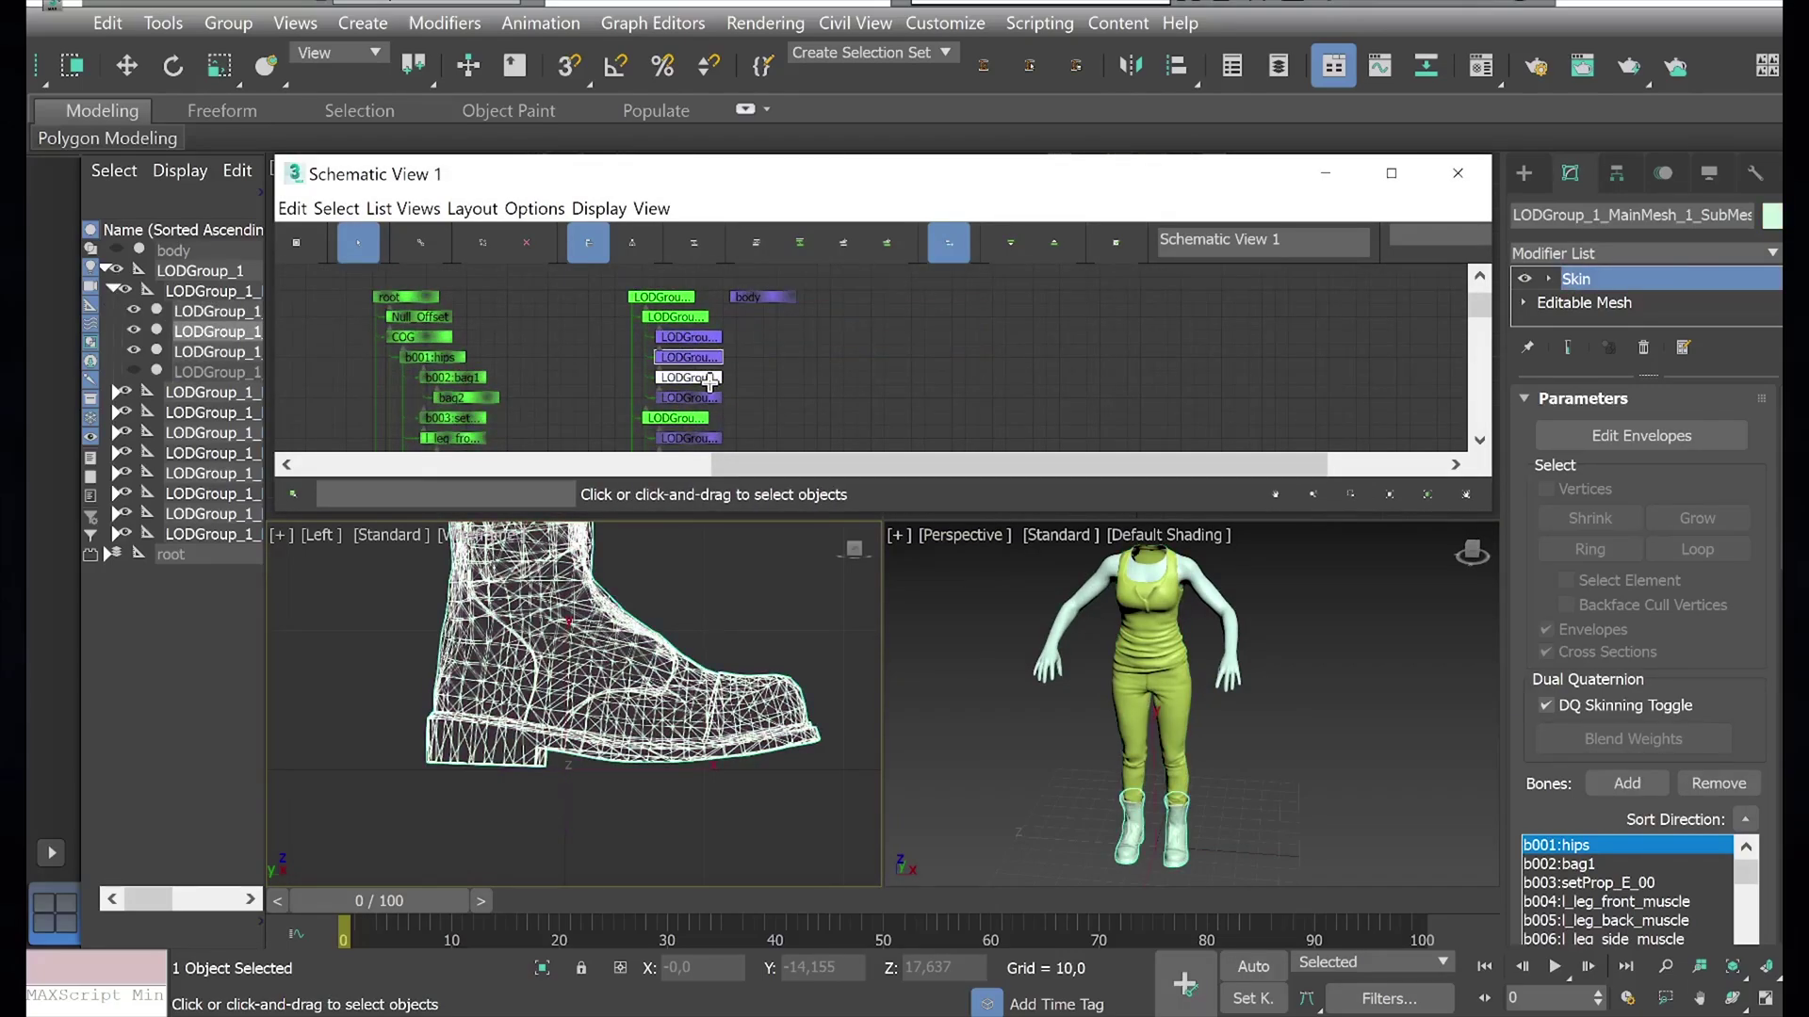
pyautogui.click(1457, 174)
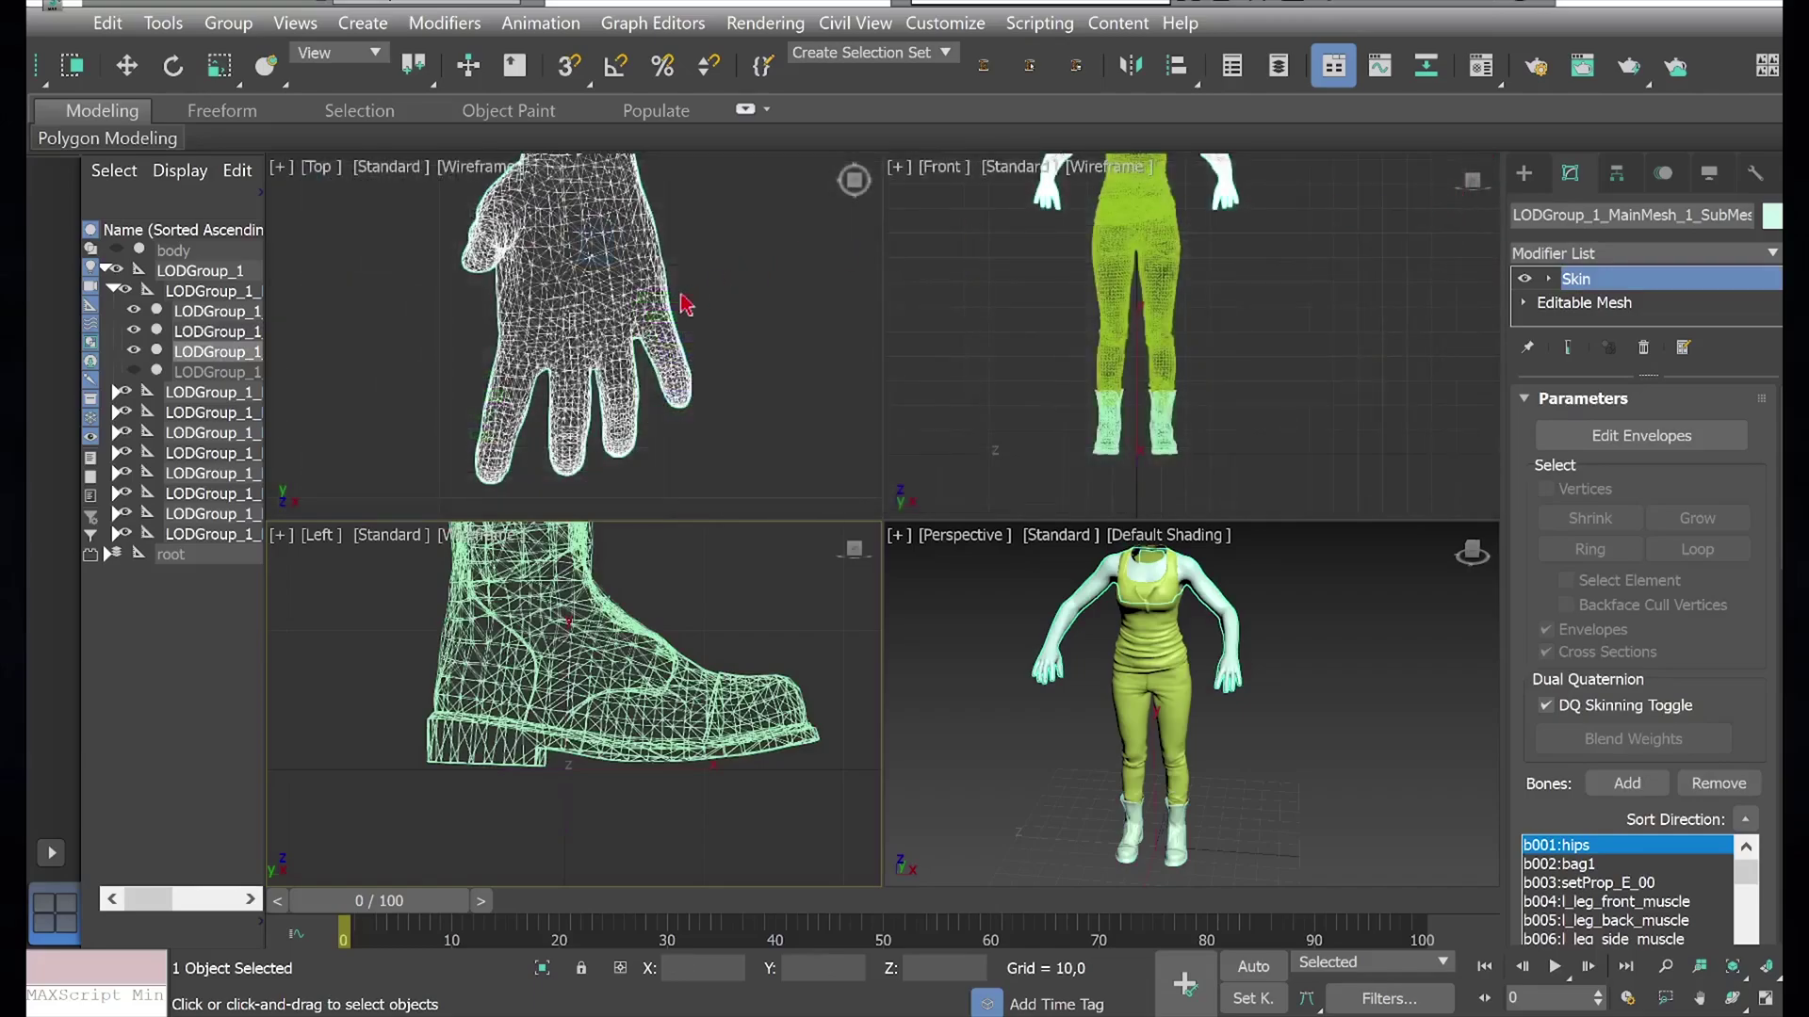
# Step: Select the body mesh and add the first original LODGroup sub-mesh as a Skin Wrap target
pyautogui.click(109, 269)
pyautogui.click(175, 251)
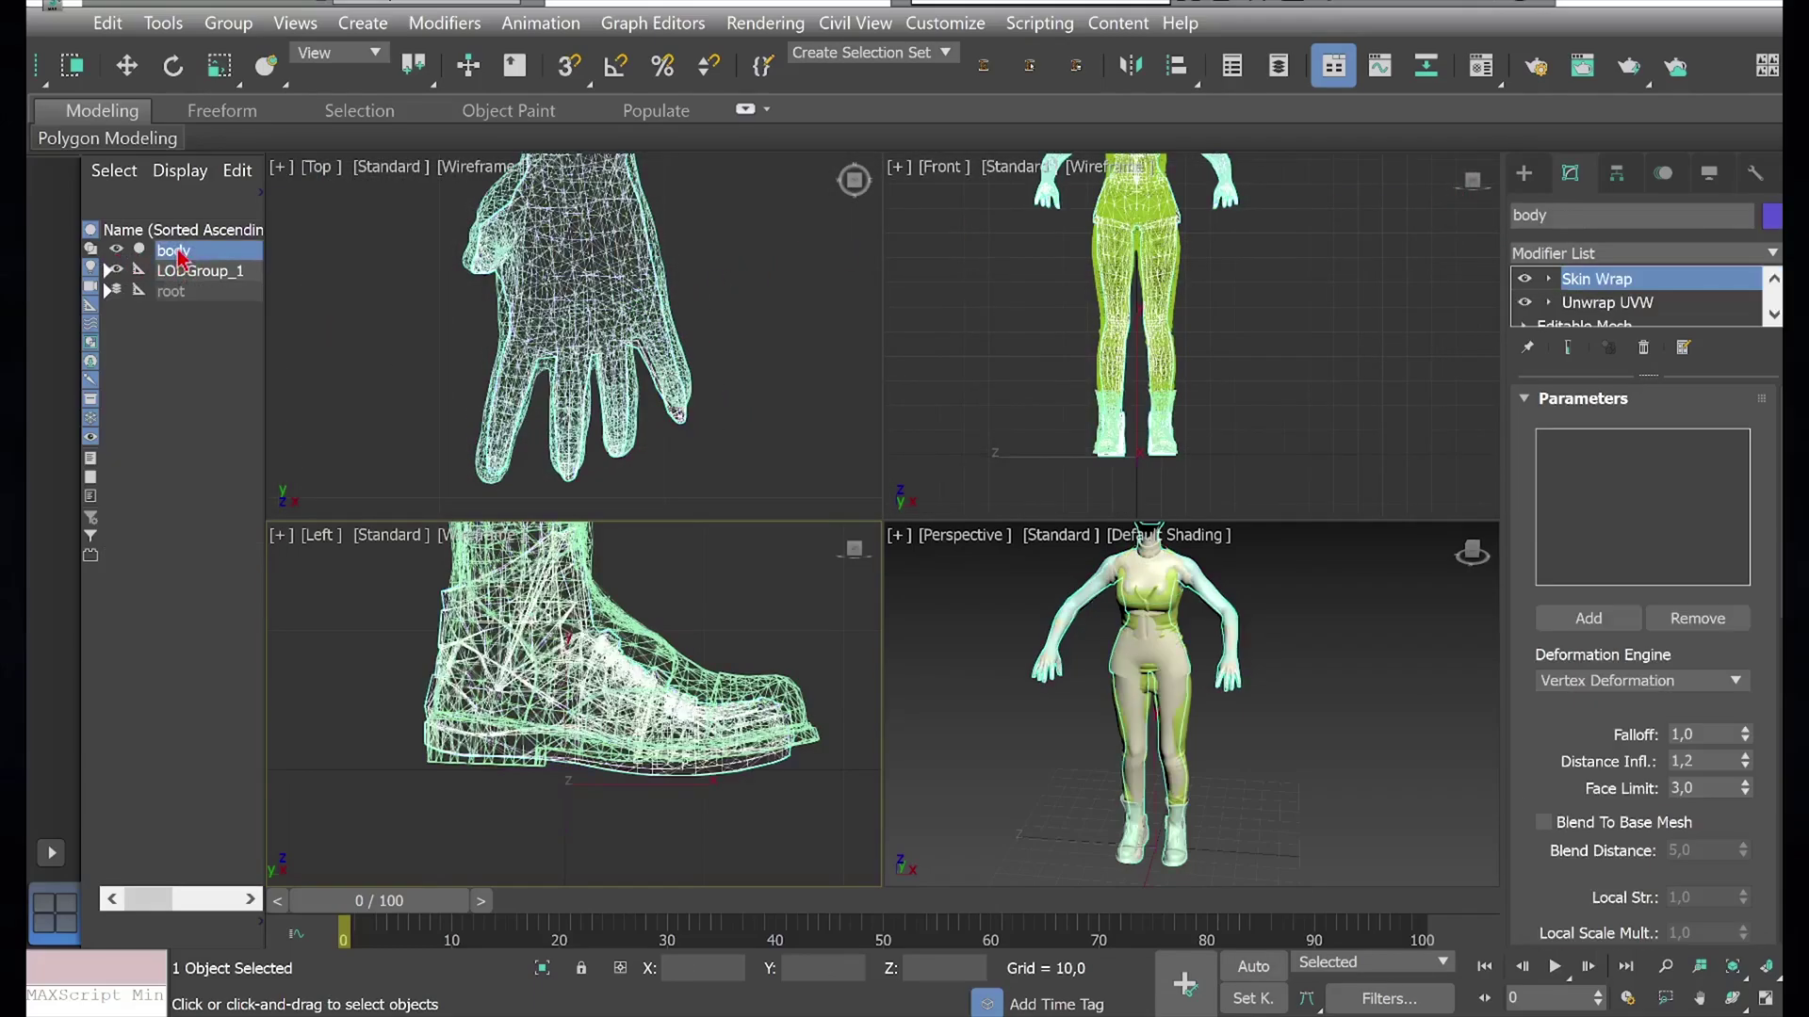
pyautogui.moveTo(1062, 755); pyautogui.dragTo(1076, 754, button='middle')
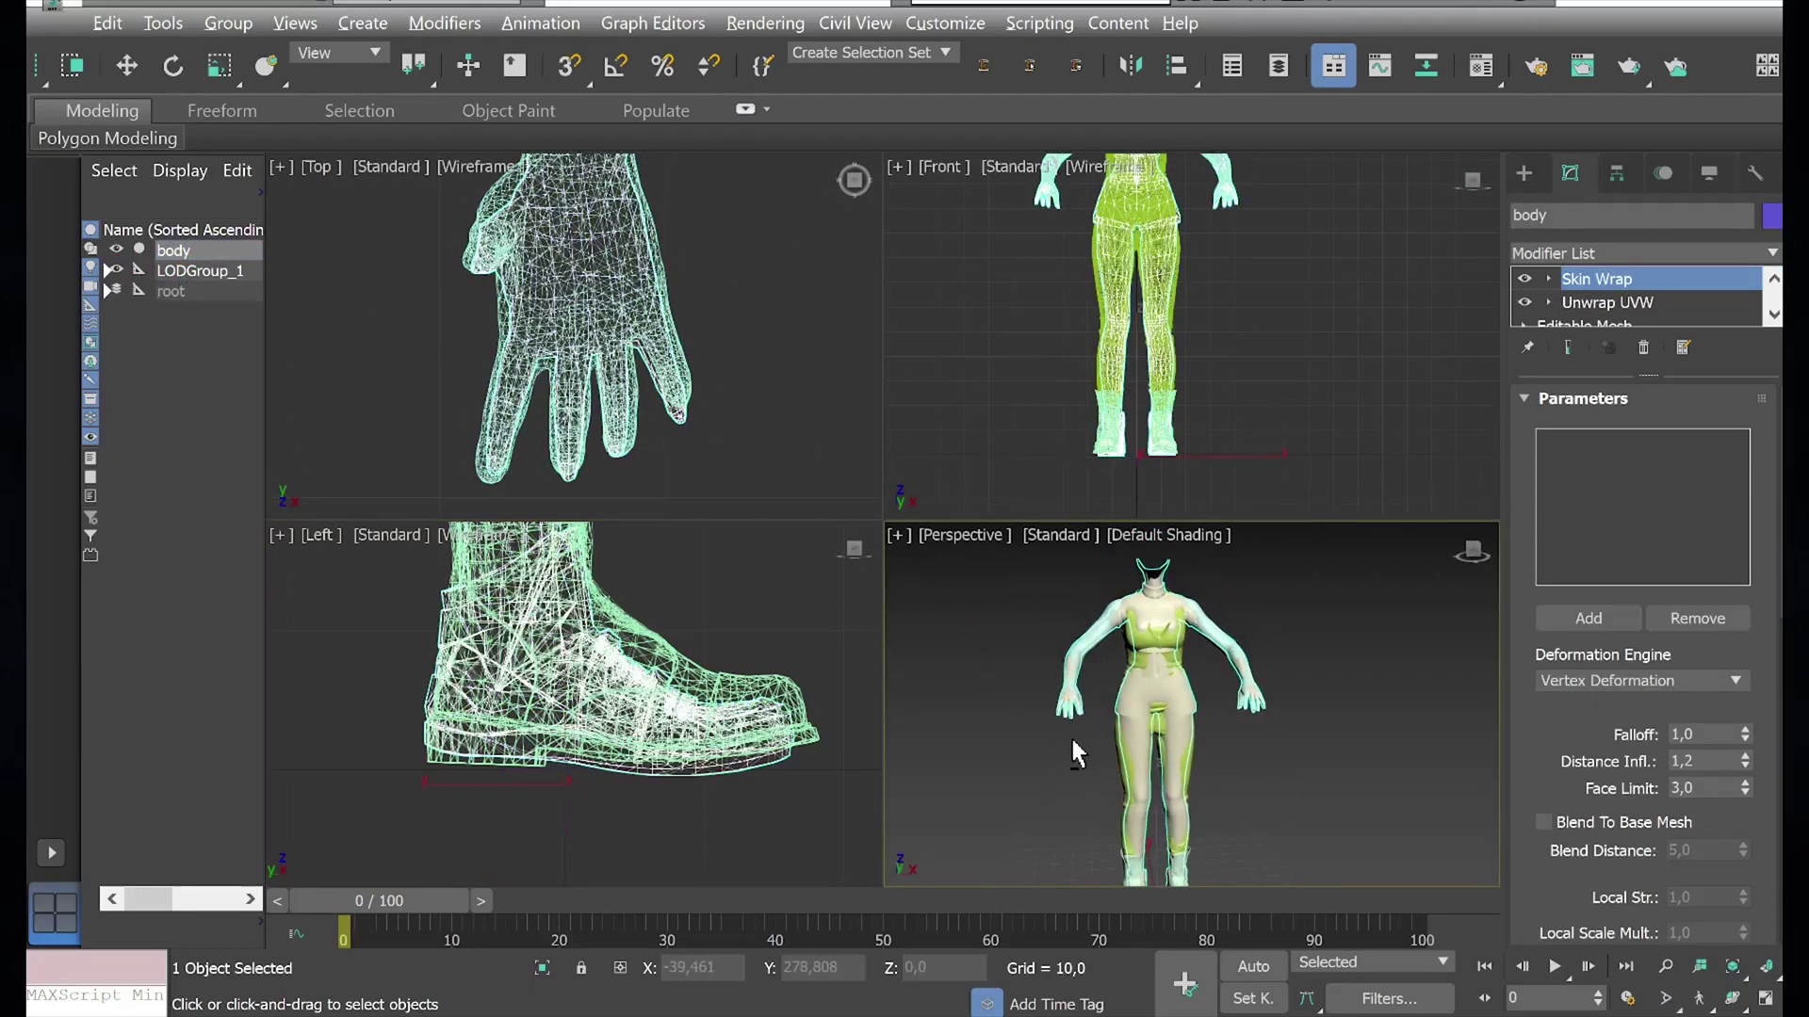
pyautogui.click(1608, 627)
pyautogui.click(1204, 633)
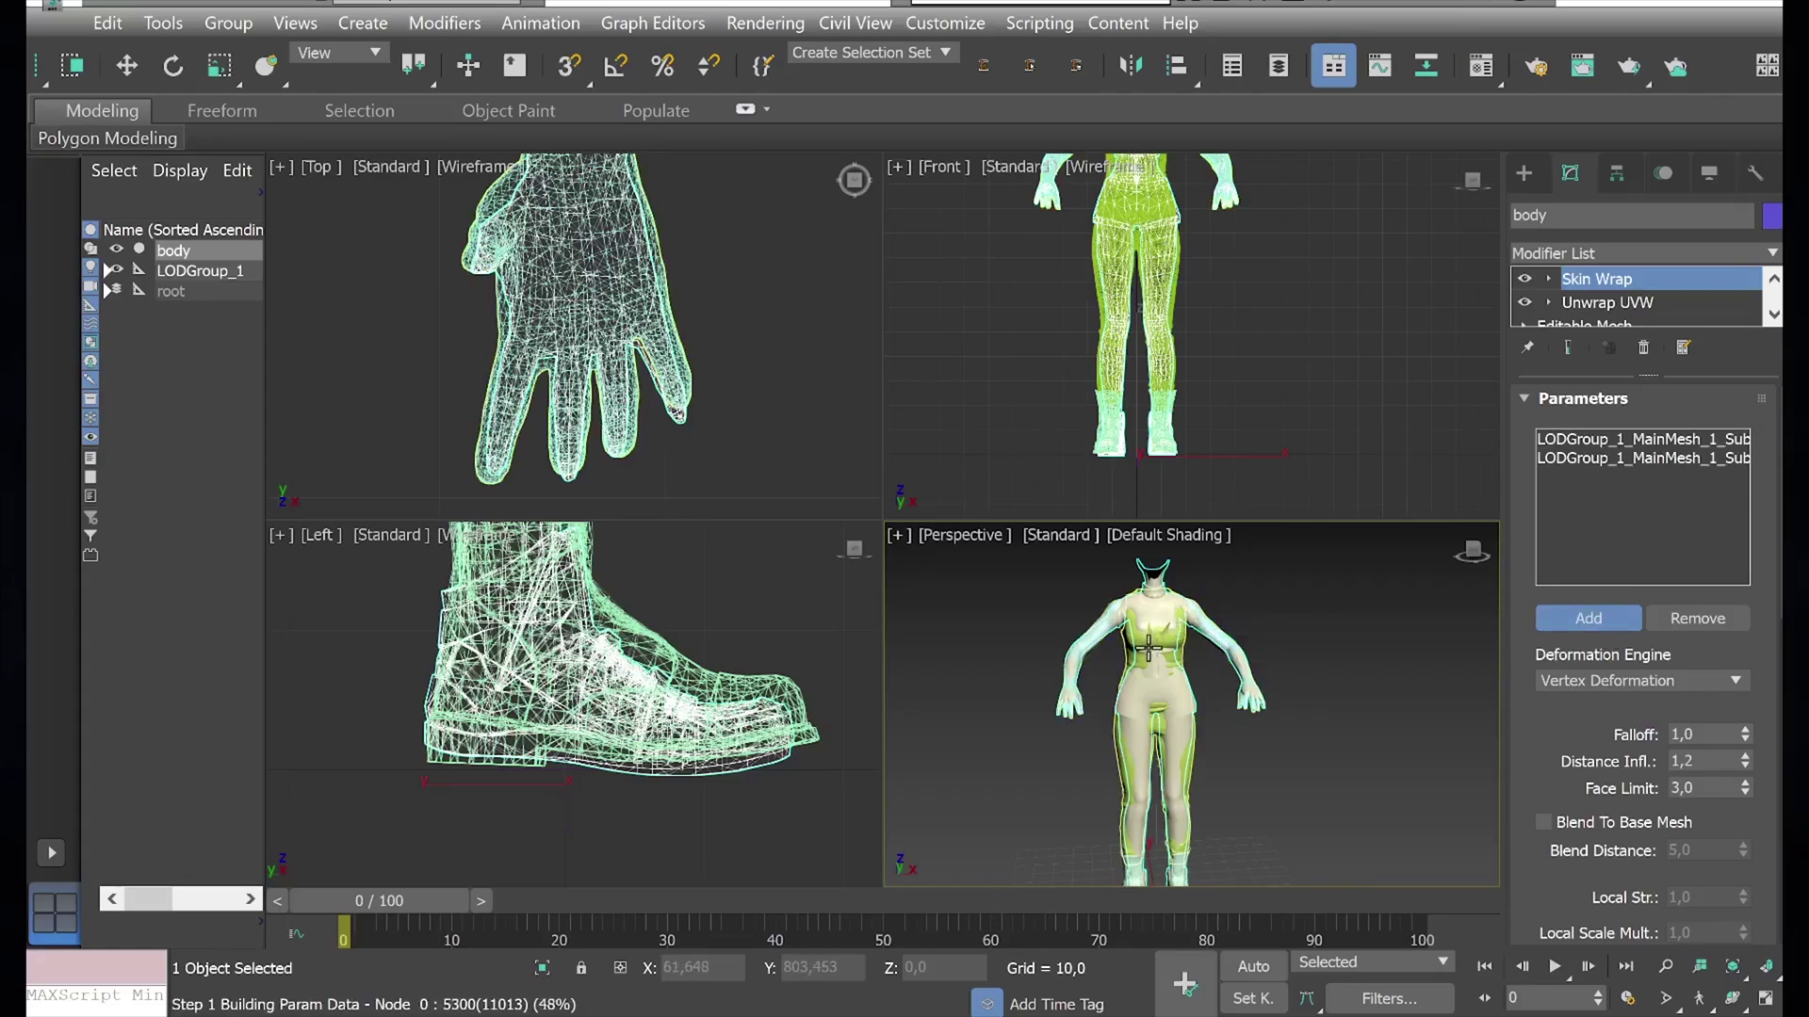
# Step: Add the LODGroup_1_MainMesh_1_SubMesh_2 boots mesh as a target and set Distance Infl. to 0,05
pyautogui.scroll(2, 1148, 648)
pyautogui.moveTo(1148, 829); pyautogui.dragTo(1149, 640, button='middle')
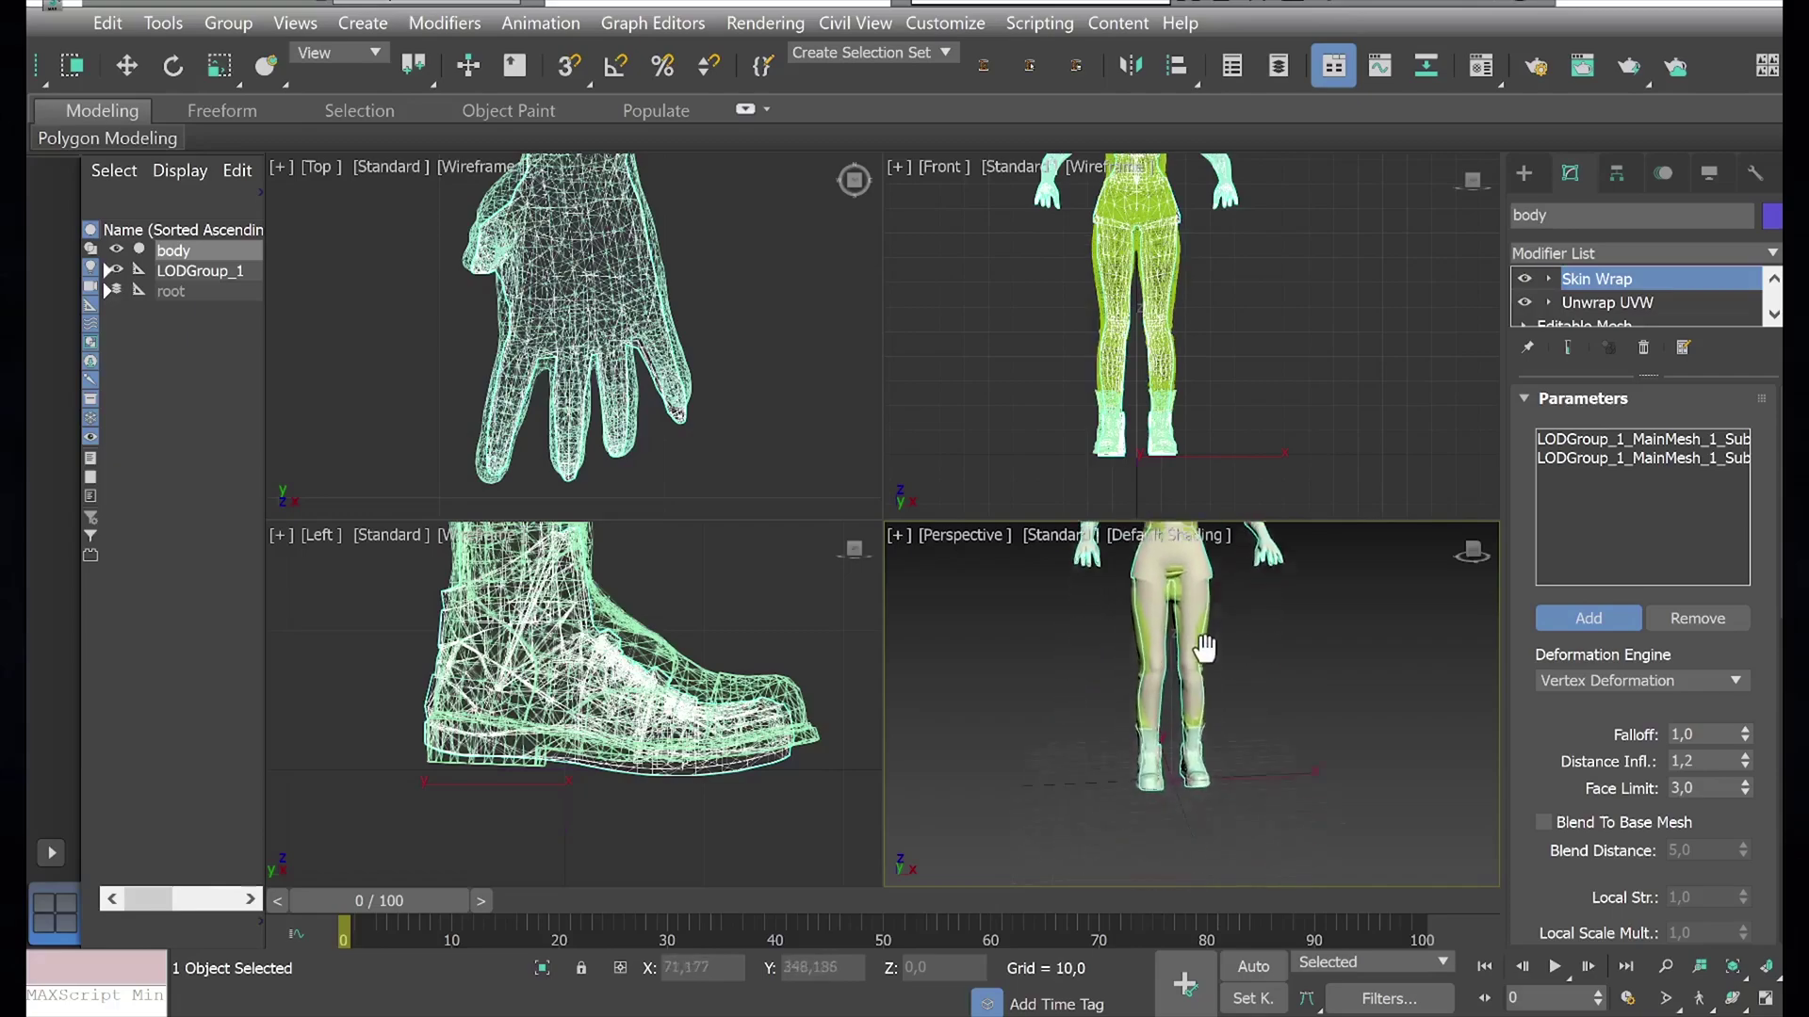
pyautogui.click(1148, 749)
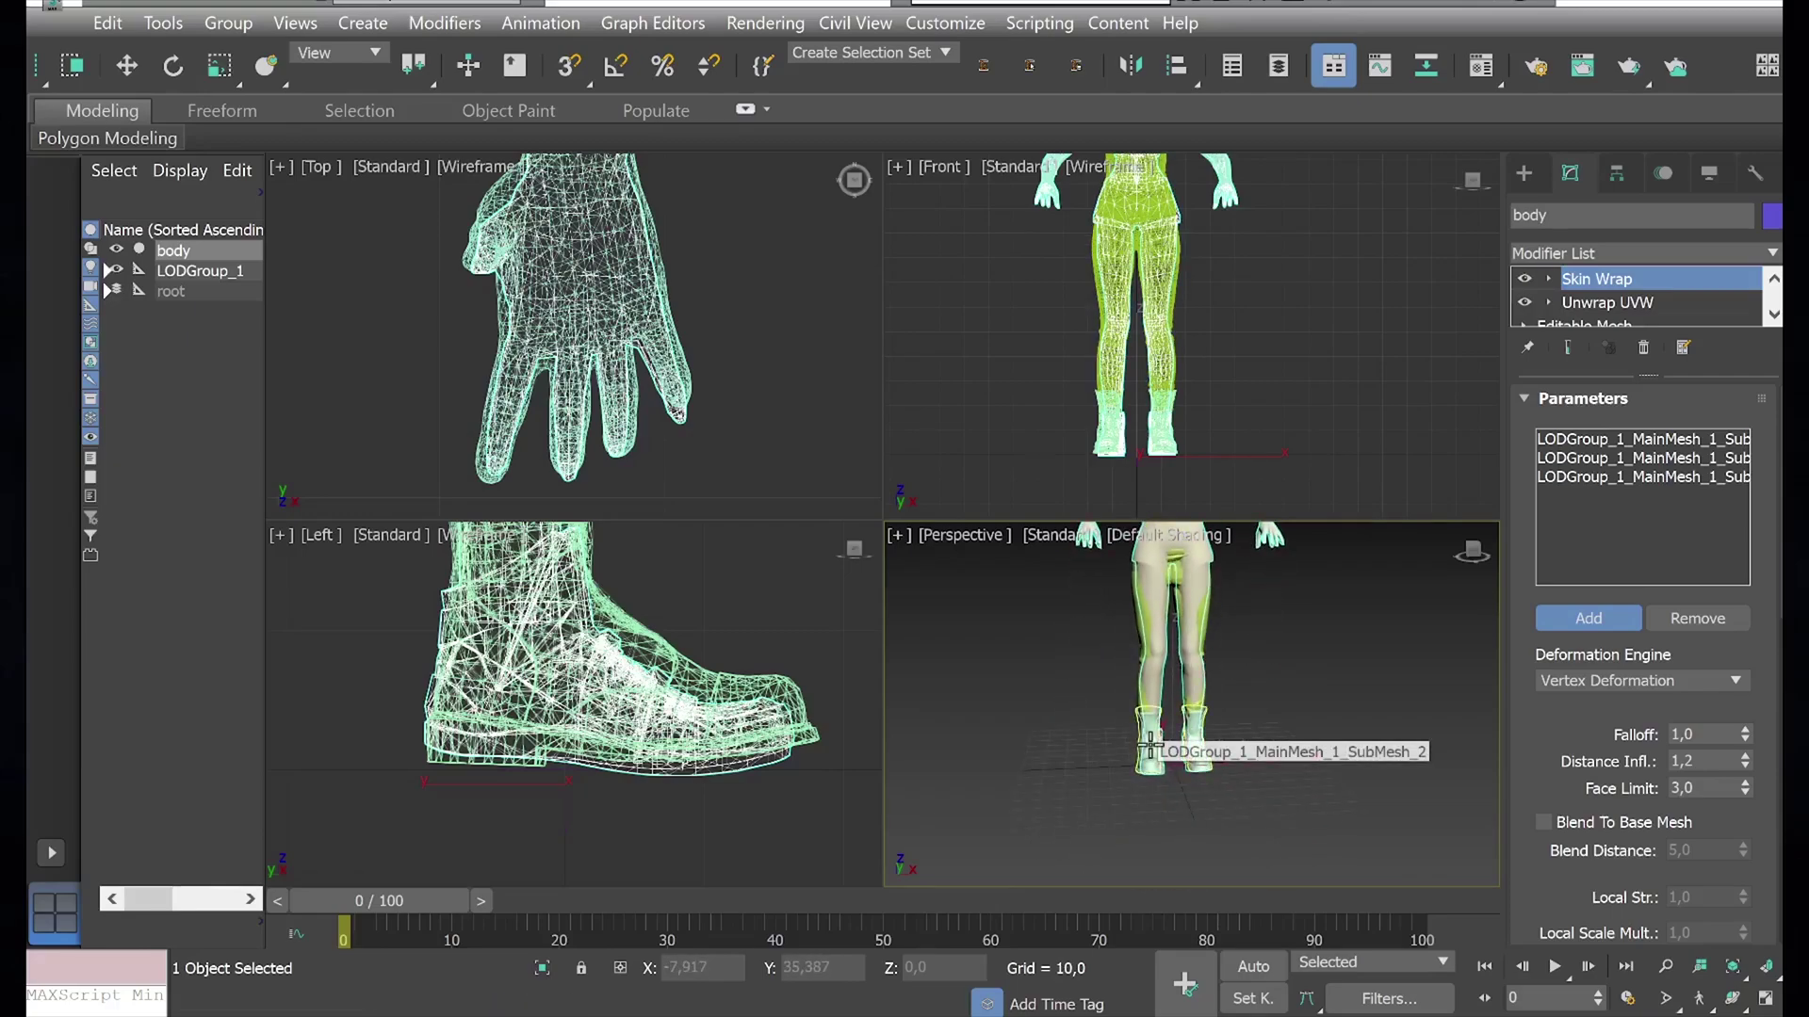
pyautogui.scroll(-3, 1157, 763)
pyautogui.write('0,05')
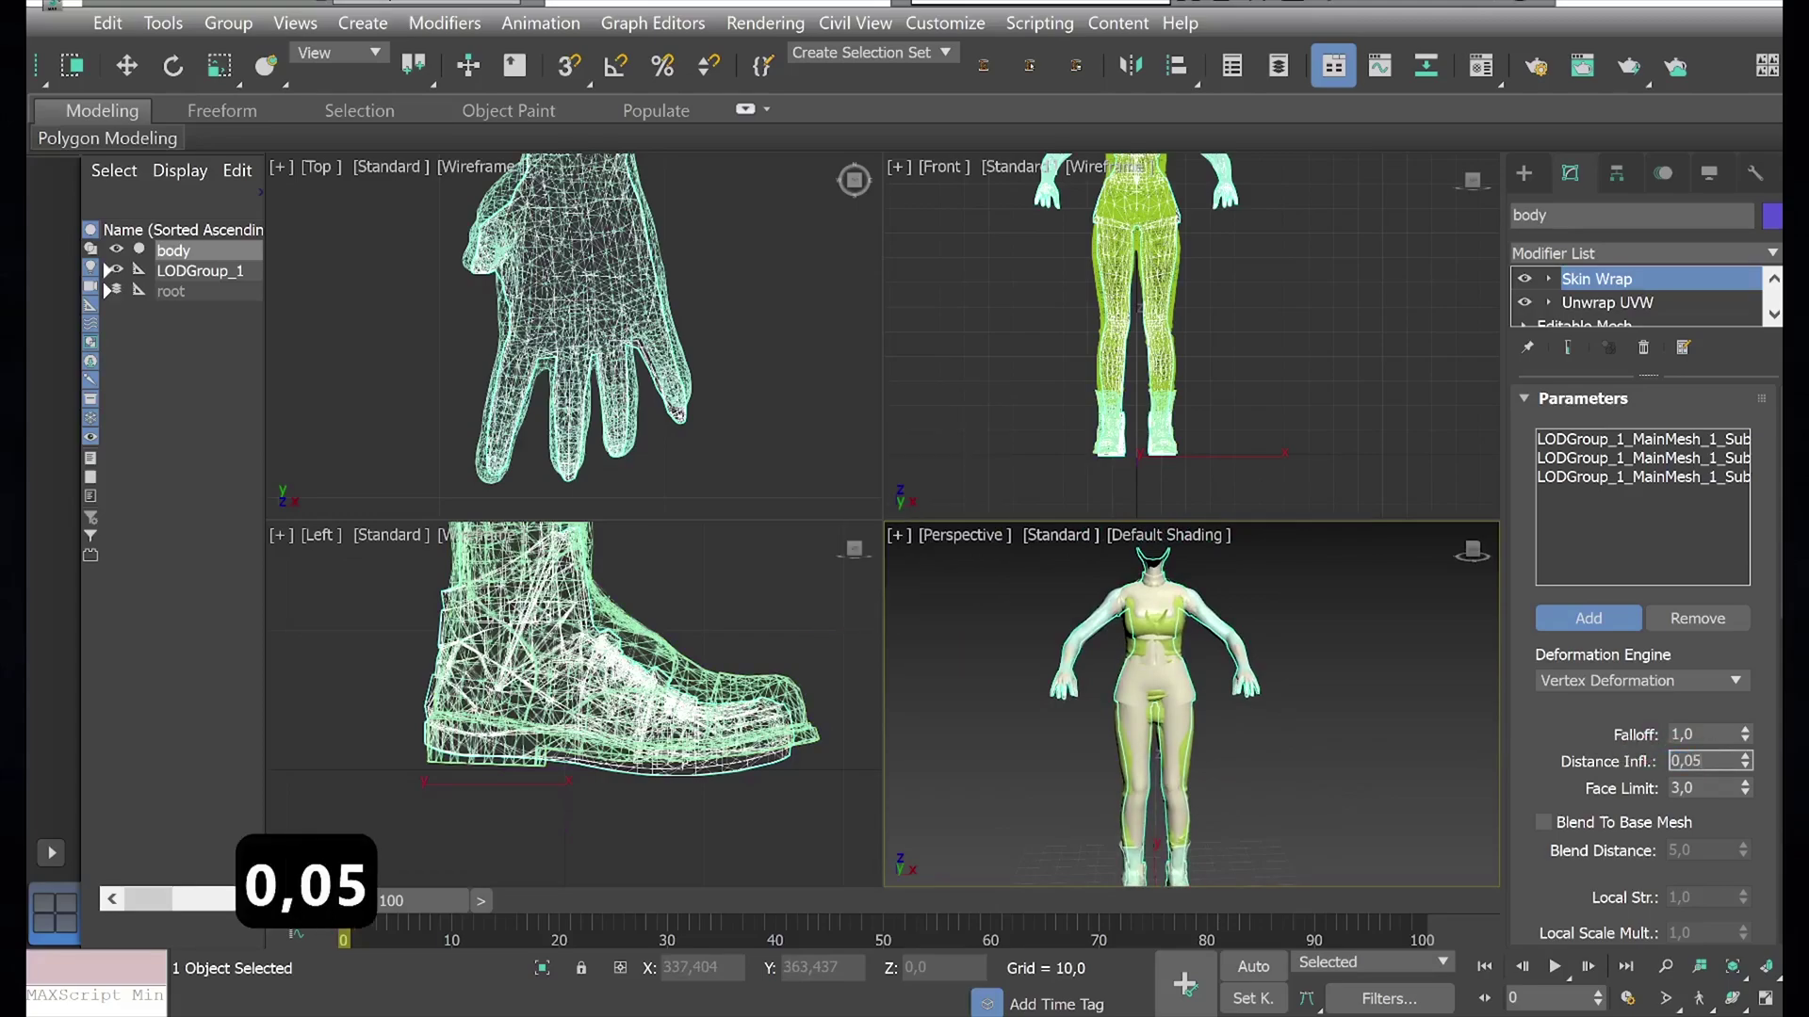
pyautogui.press('Return')
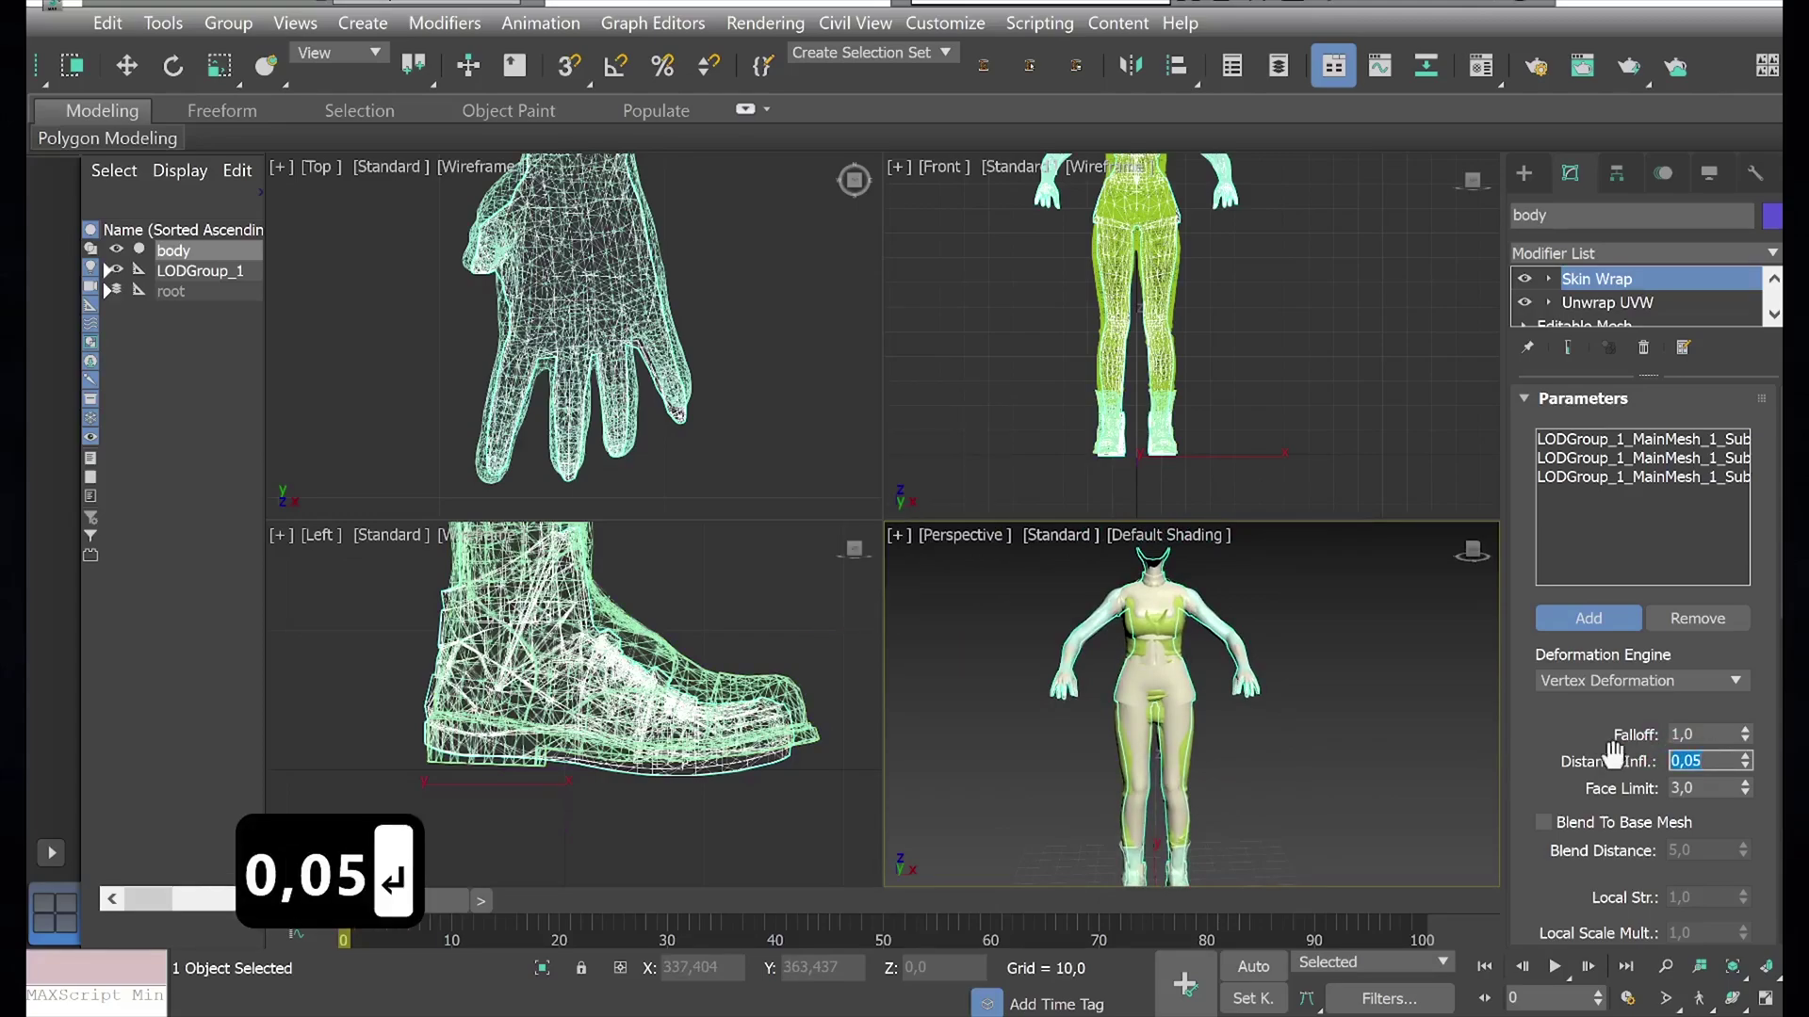
pyautogui.scroll(-2, 1773, 810)
pyautogui.scroll(-3, 1774, 810)
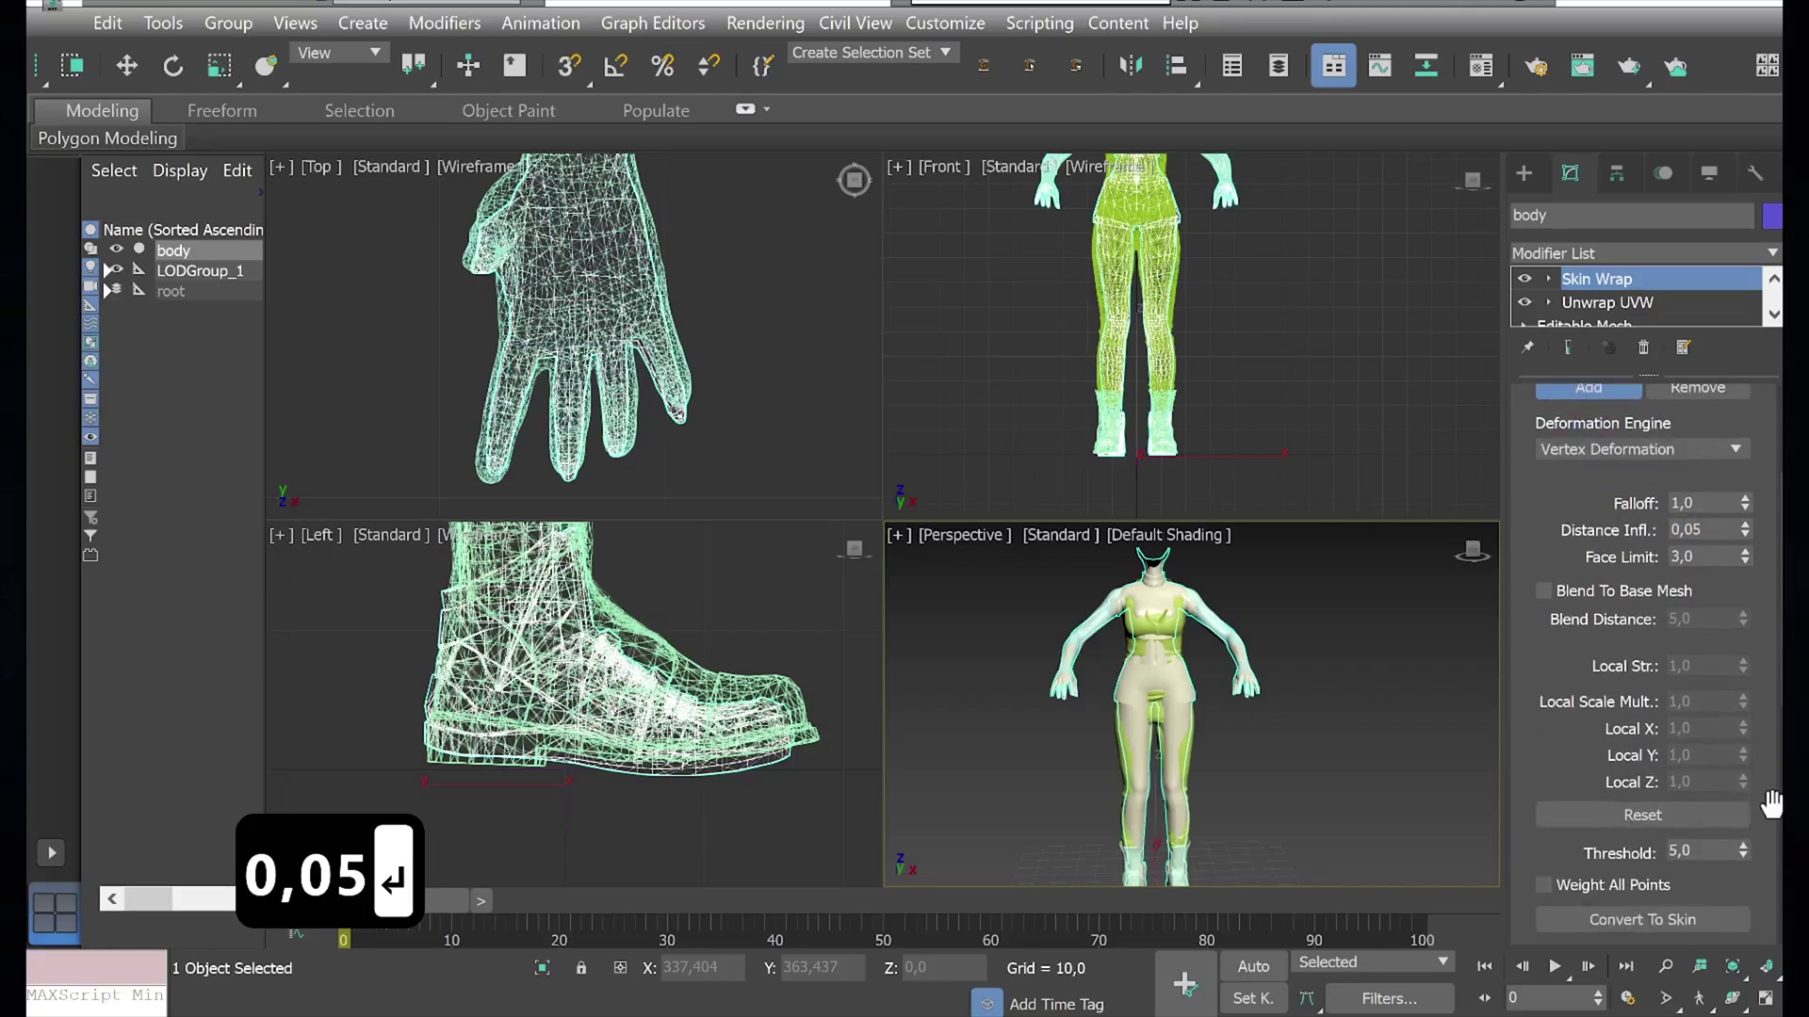
# Step: Convert the wrap to a Skin modifier and inspect bone envelopes such as l_hand_thumb_0
pyautogui.click(1642, 804)
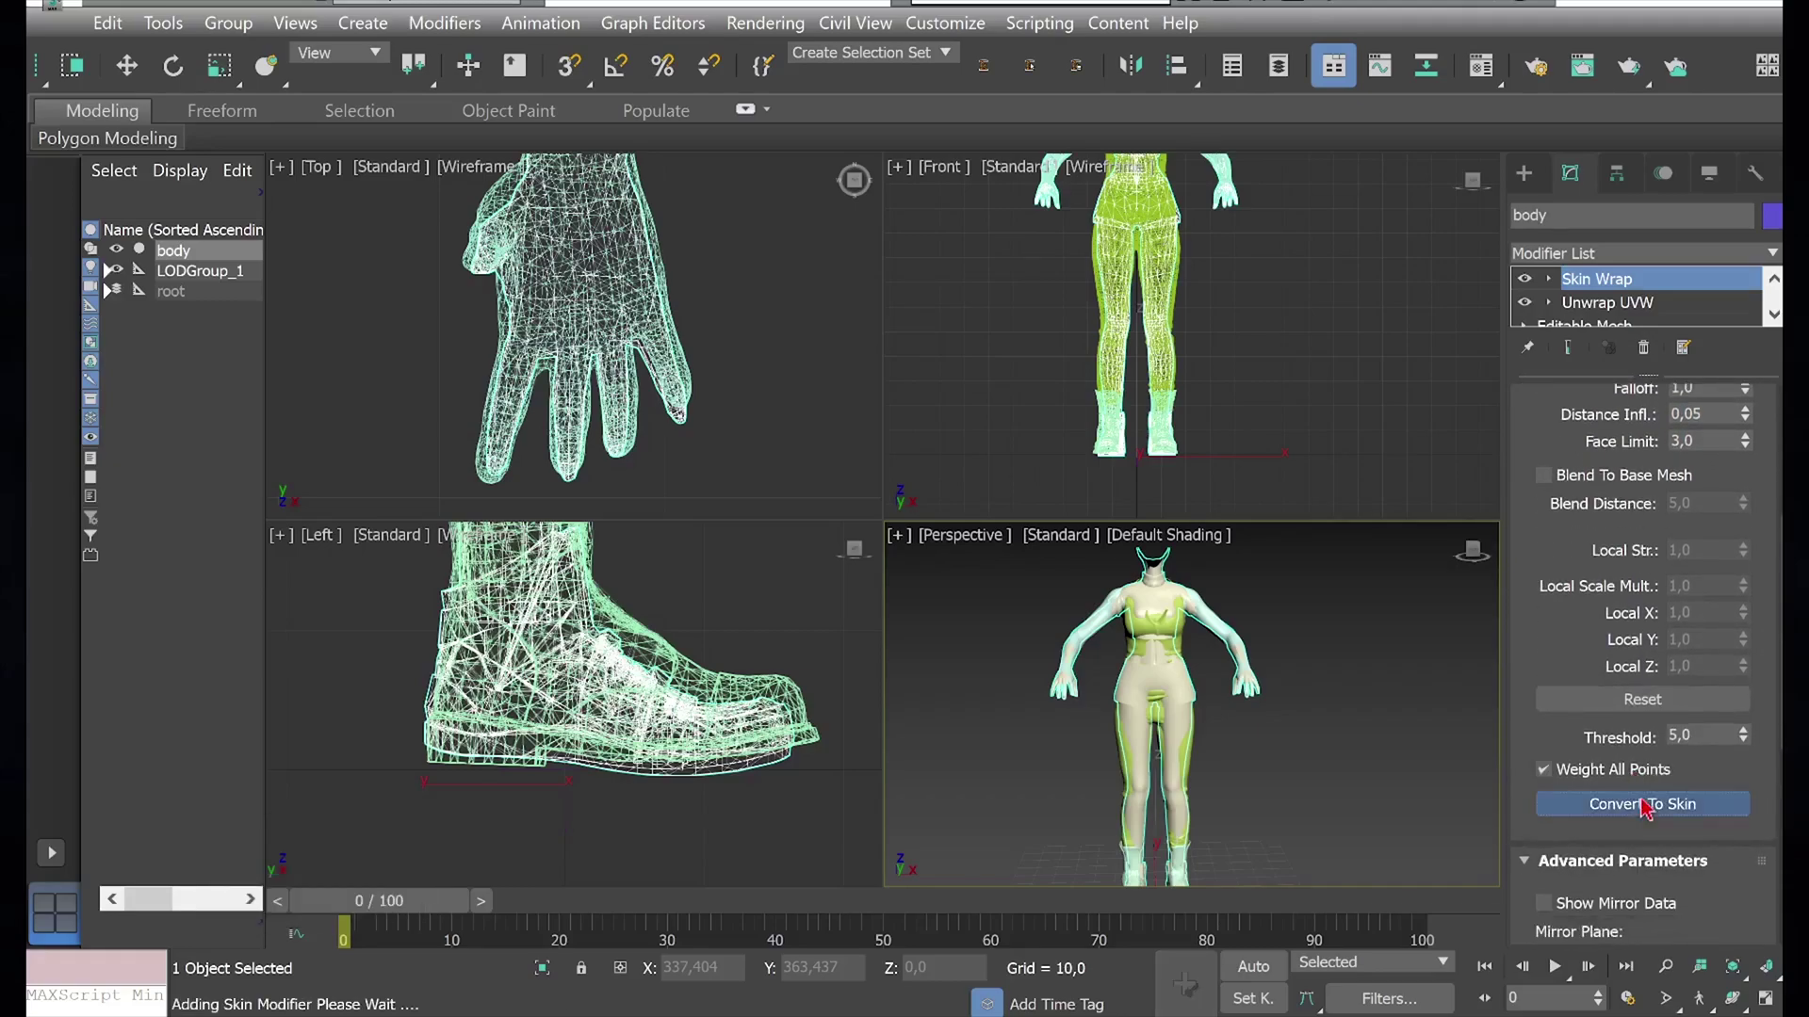
pyautogui.click(1601, 438)
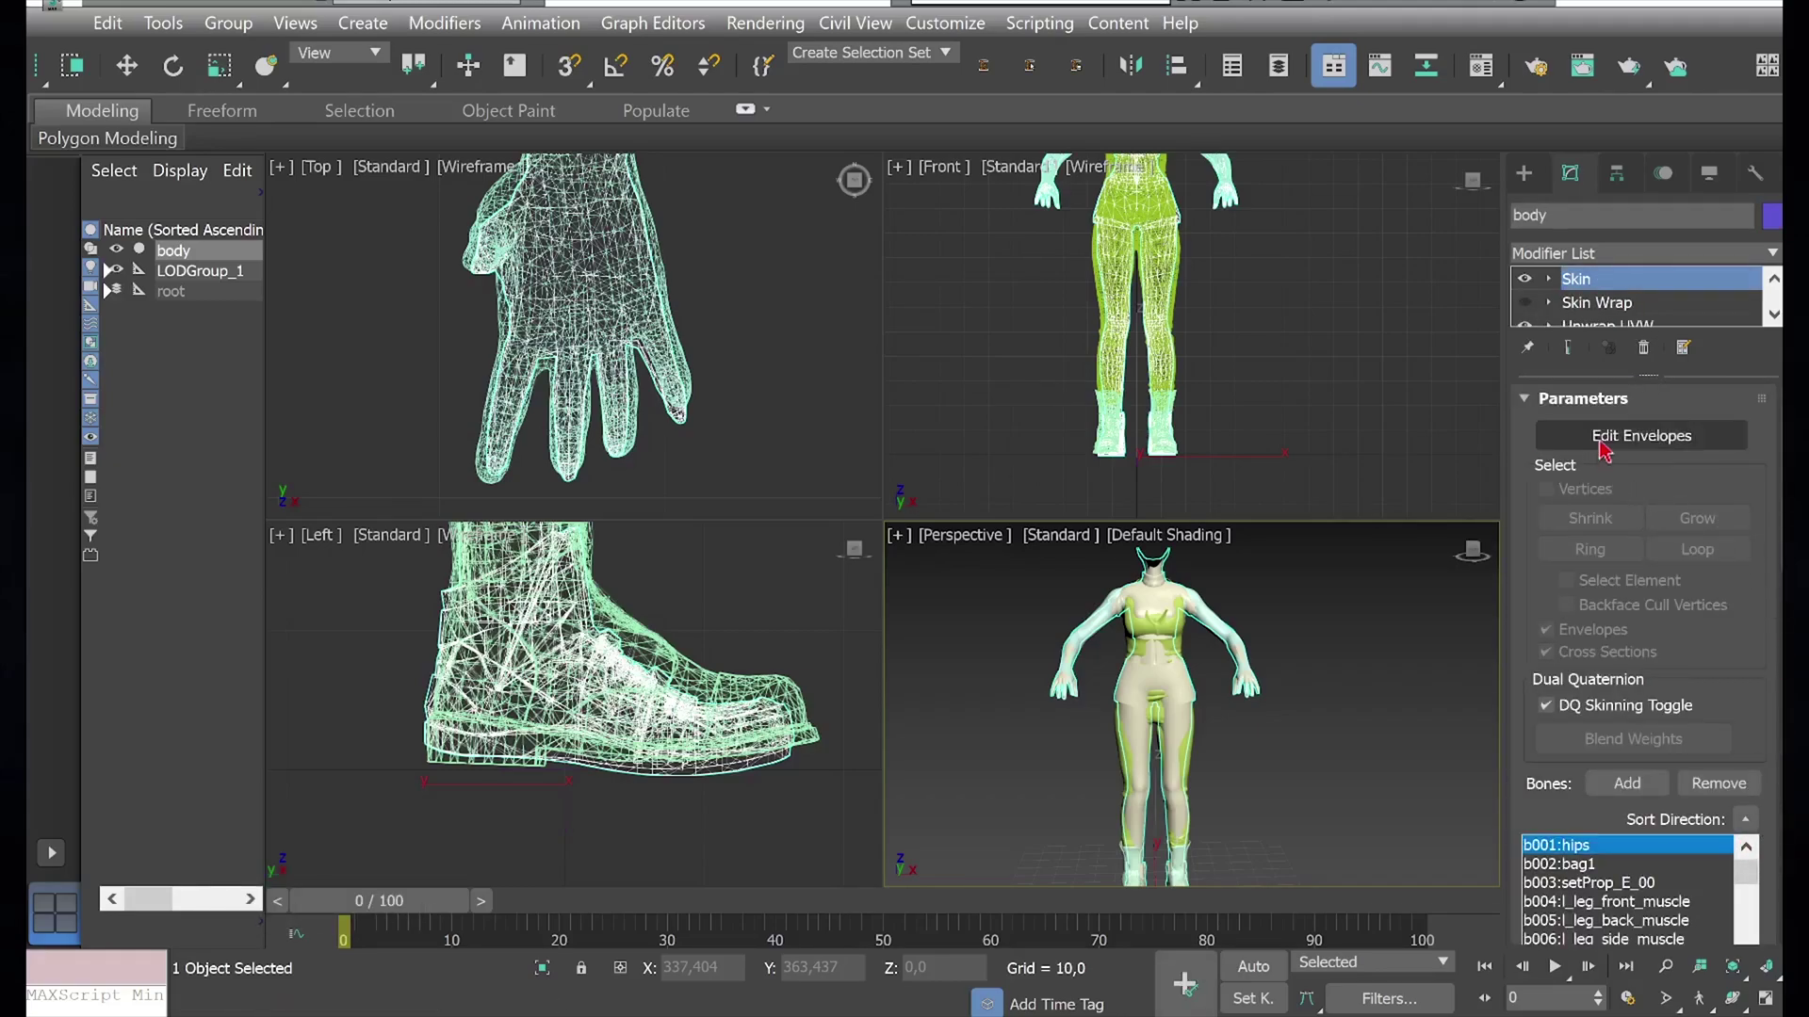
pyautogui.scroll(-1, 1620, 801)
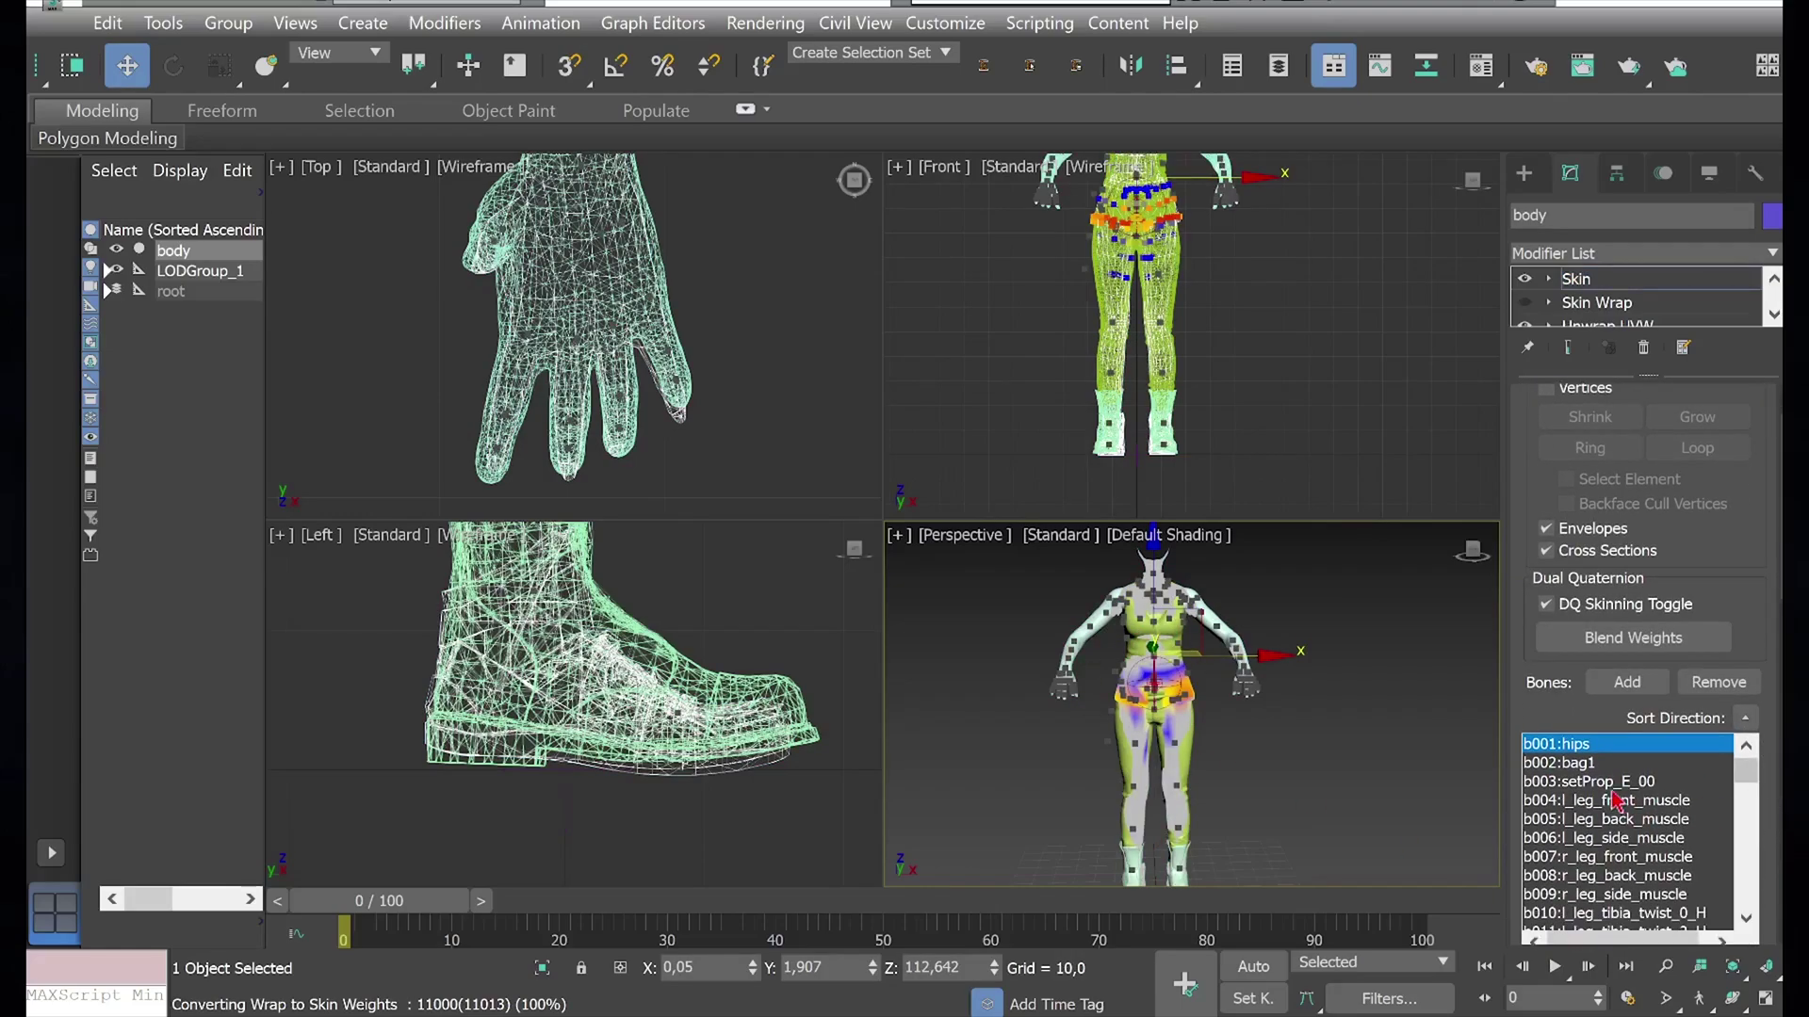
pyautogui.click(1598, 801)
pyautogui.press('Down')
pyautogui.press('Down')
pyautogui.press('Down')
pyautogui.press('Down')
pyautogui.press('Down')
pyautogui.press('Down')
pyautogui.press('Down')
pyautogui.press('Down')
pyautogui.press('Down')
pyautogui.press('Down')
pyautogui.press('Down')
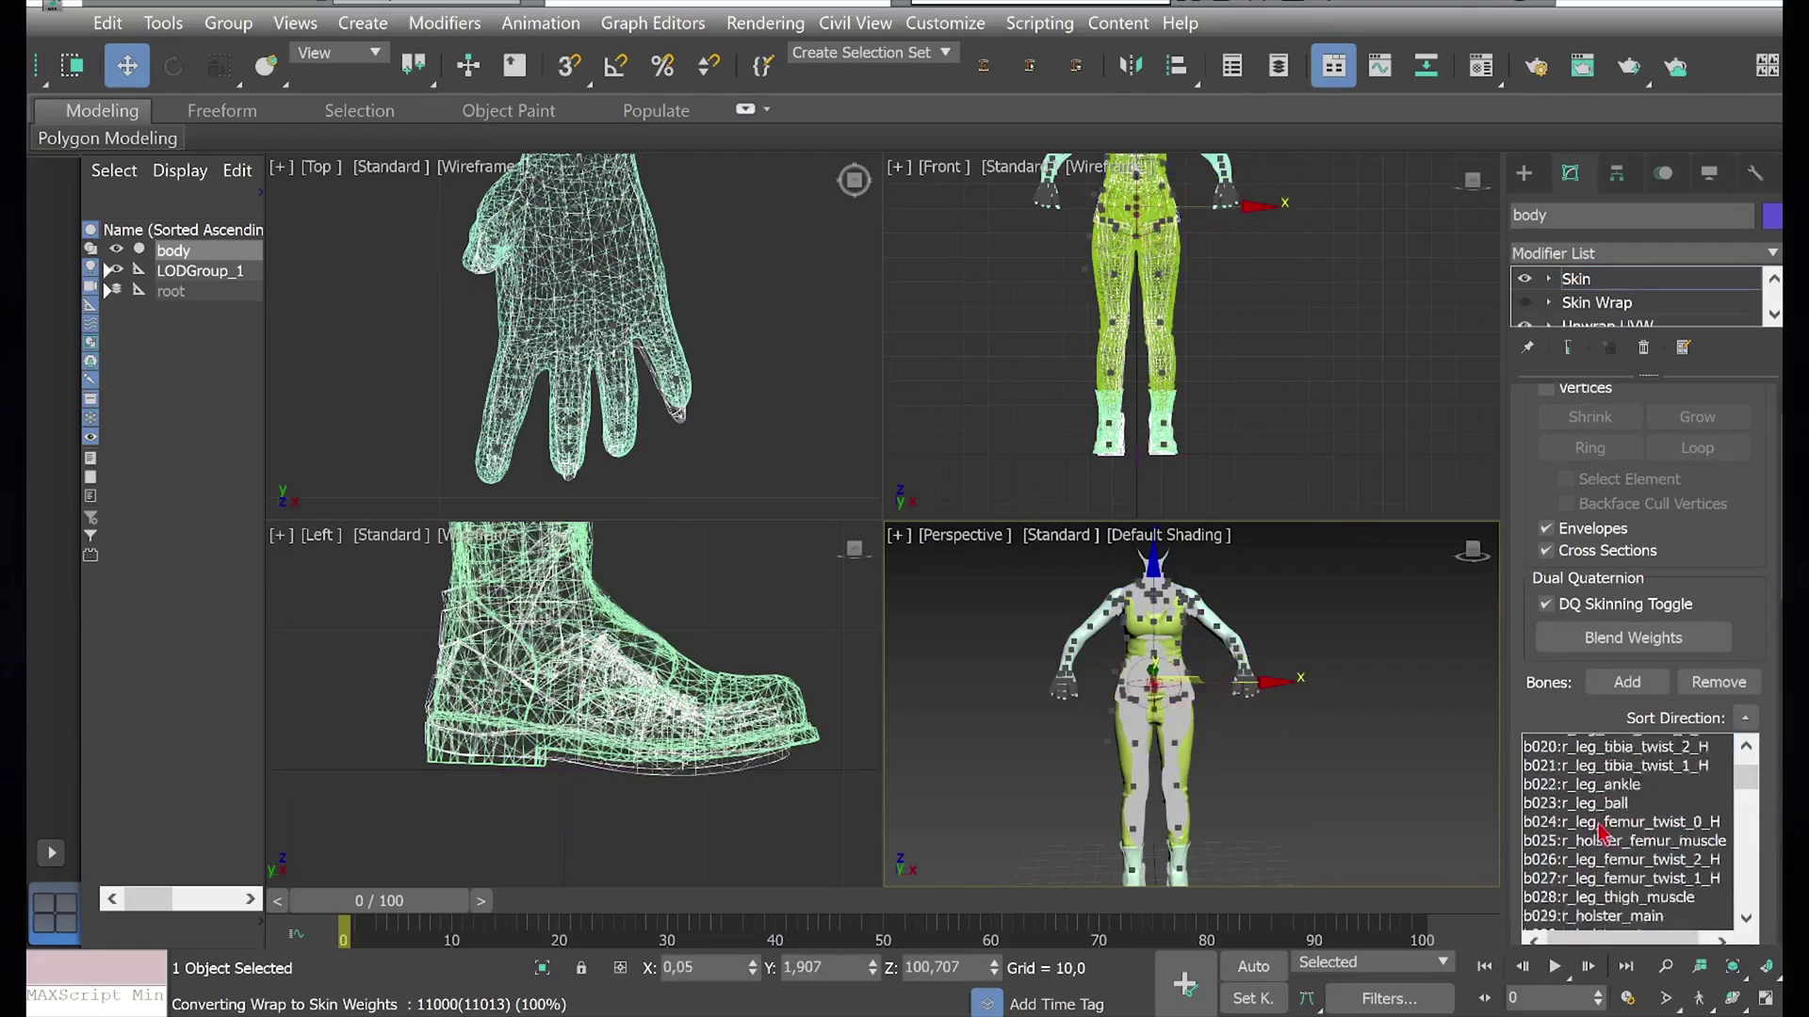
pyautogui.press('Down')
pyautogui.press('Down')
pyautogui.press('Down')
pyautogui.press('Down')
pyautogui.press('Down')
pyautogui.click(1600, 879)
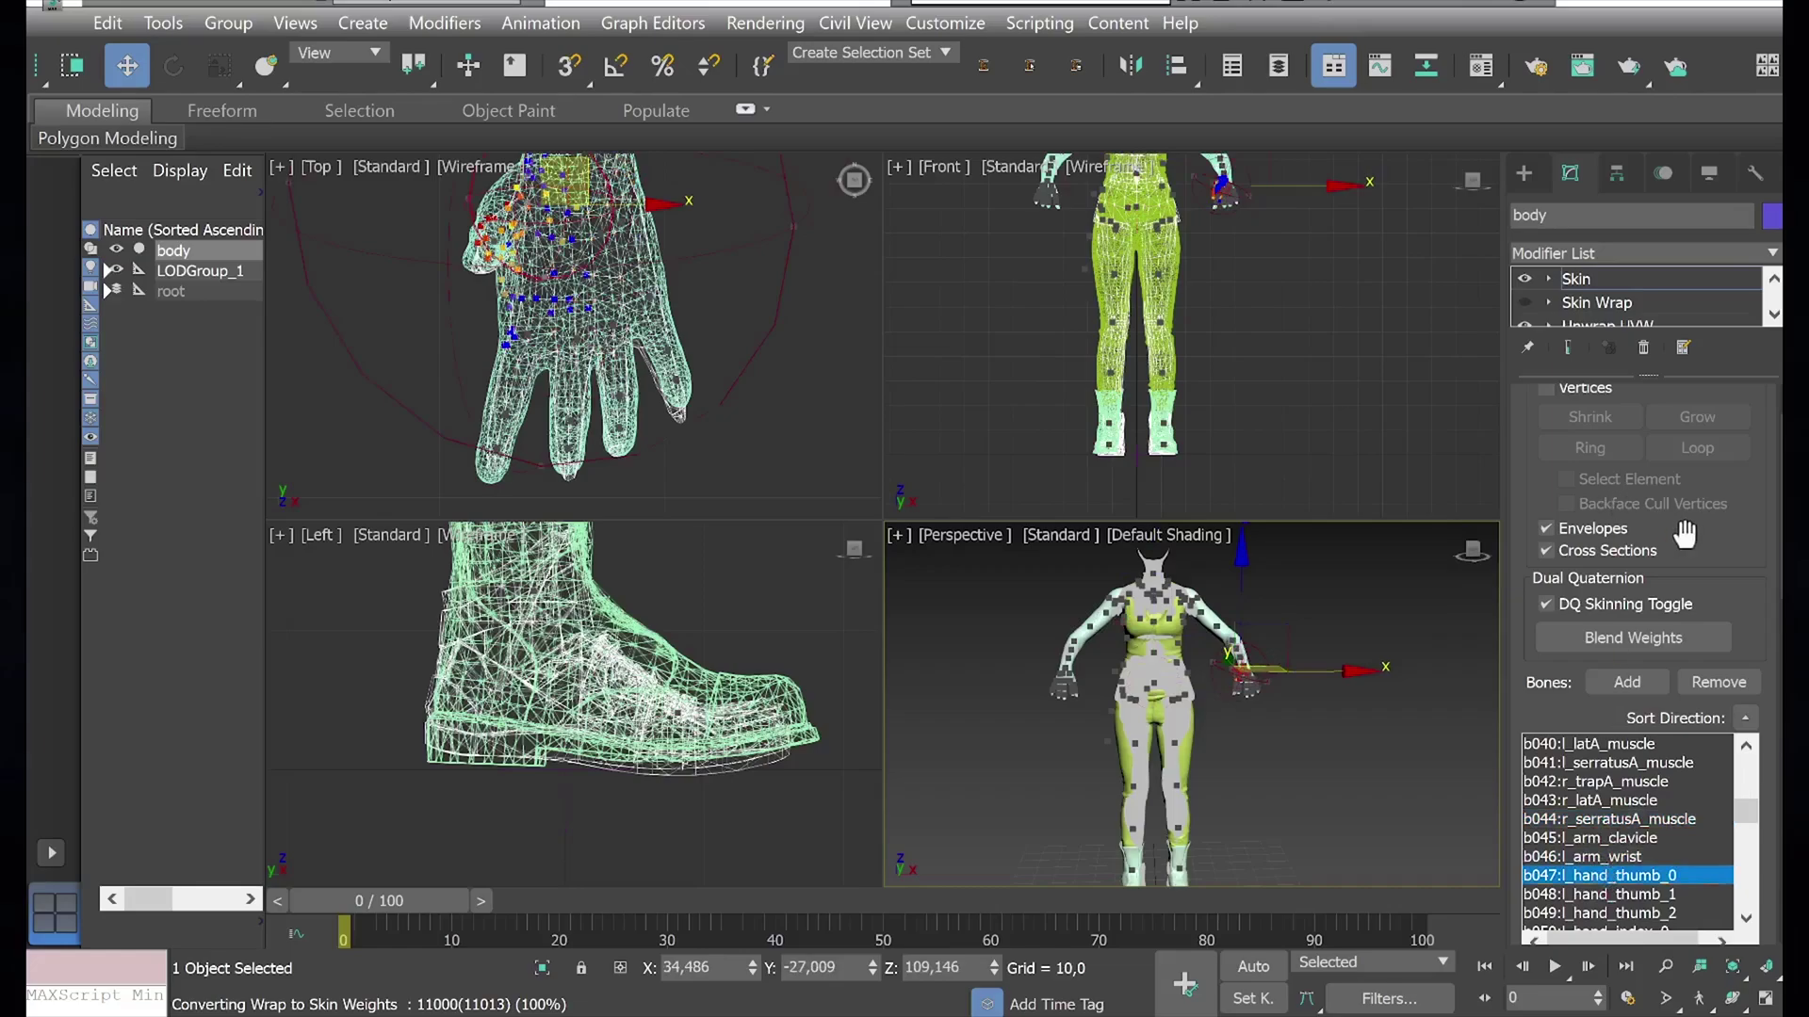
pyautogui.scroll(3, 1748, 461)
pyautogui.click(1724, 433)
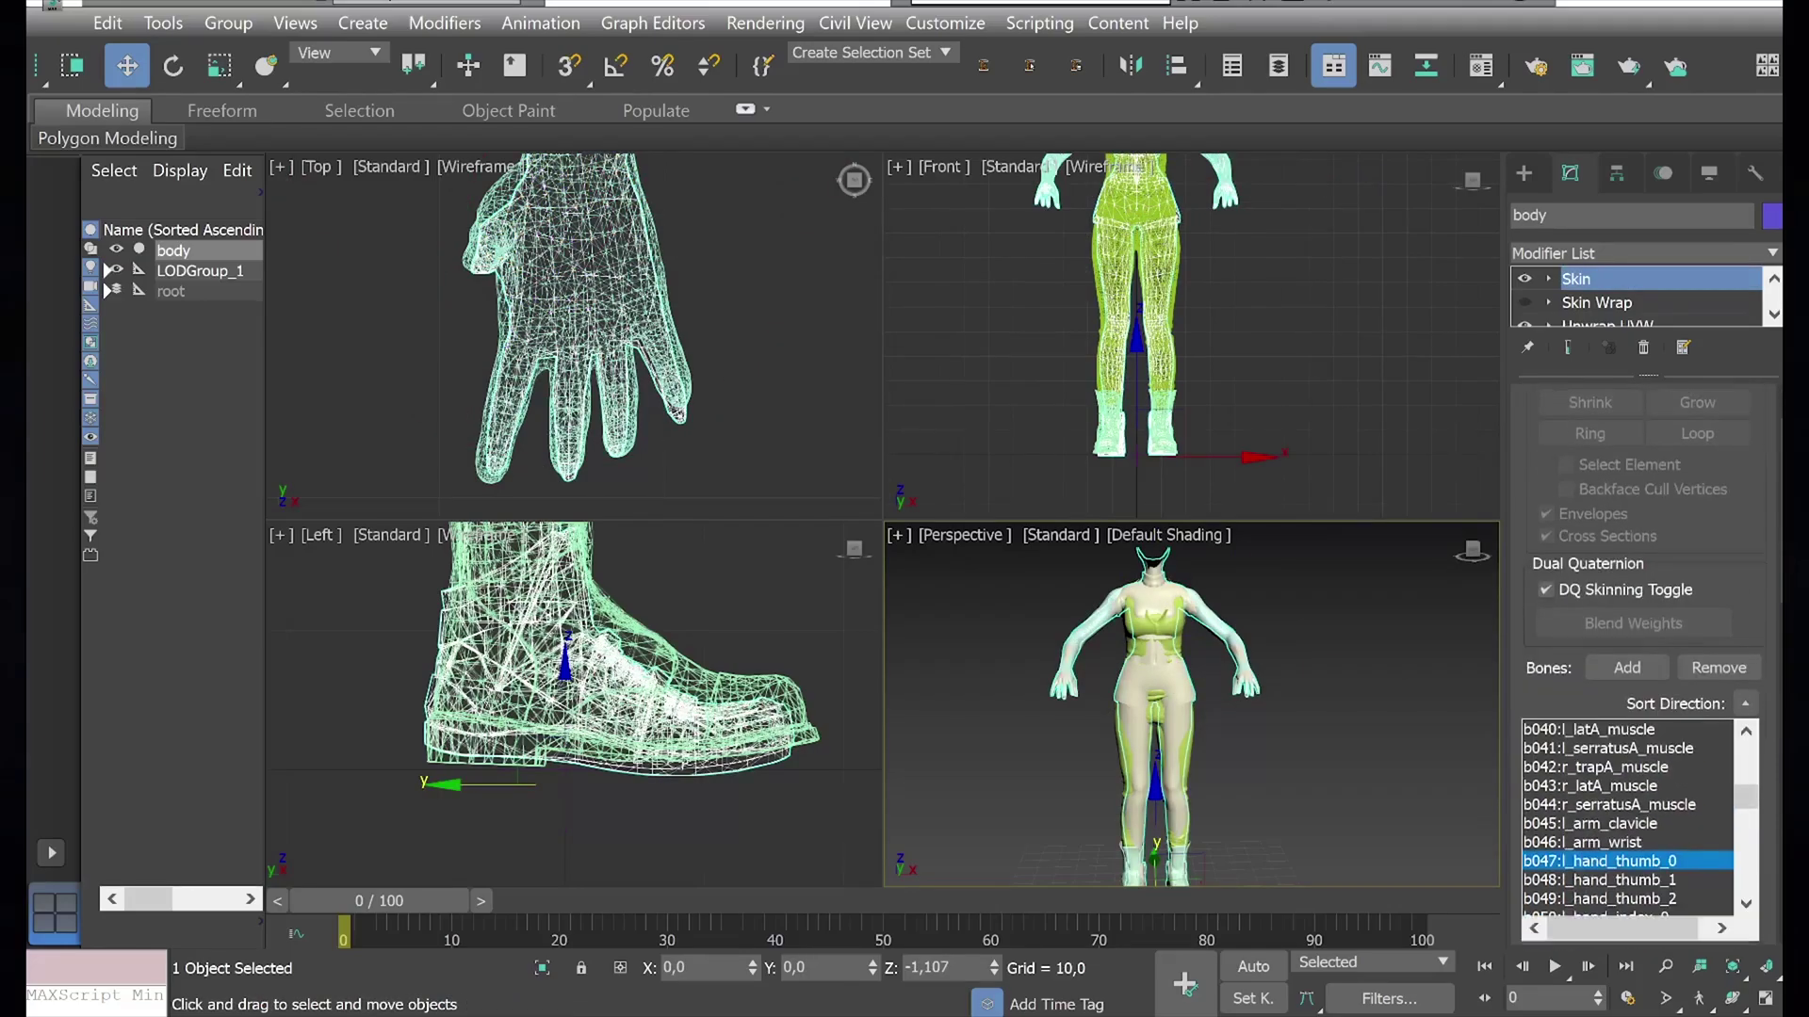
# Step: Set Bone Affect Limit to 8 under Advanced Parameters and remove zero weights
pyautogui.scroll(-5, 1644, 660)
pyautogui.scroll(-5, 1644, 660)
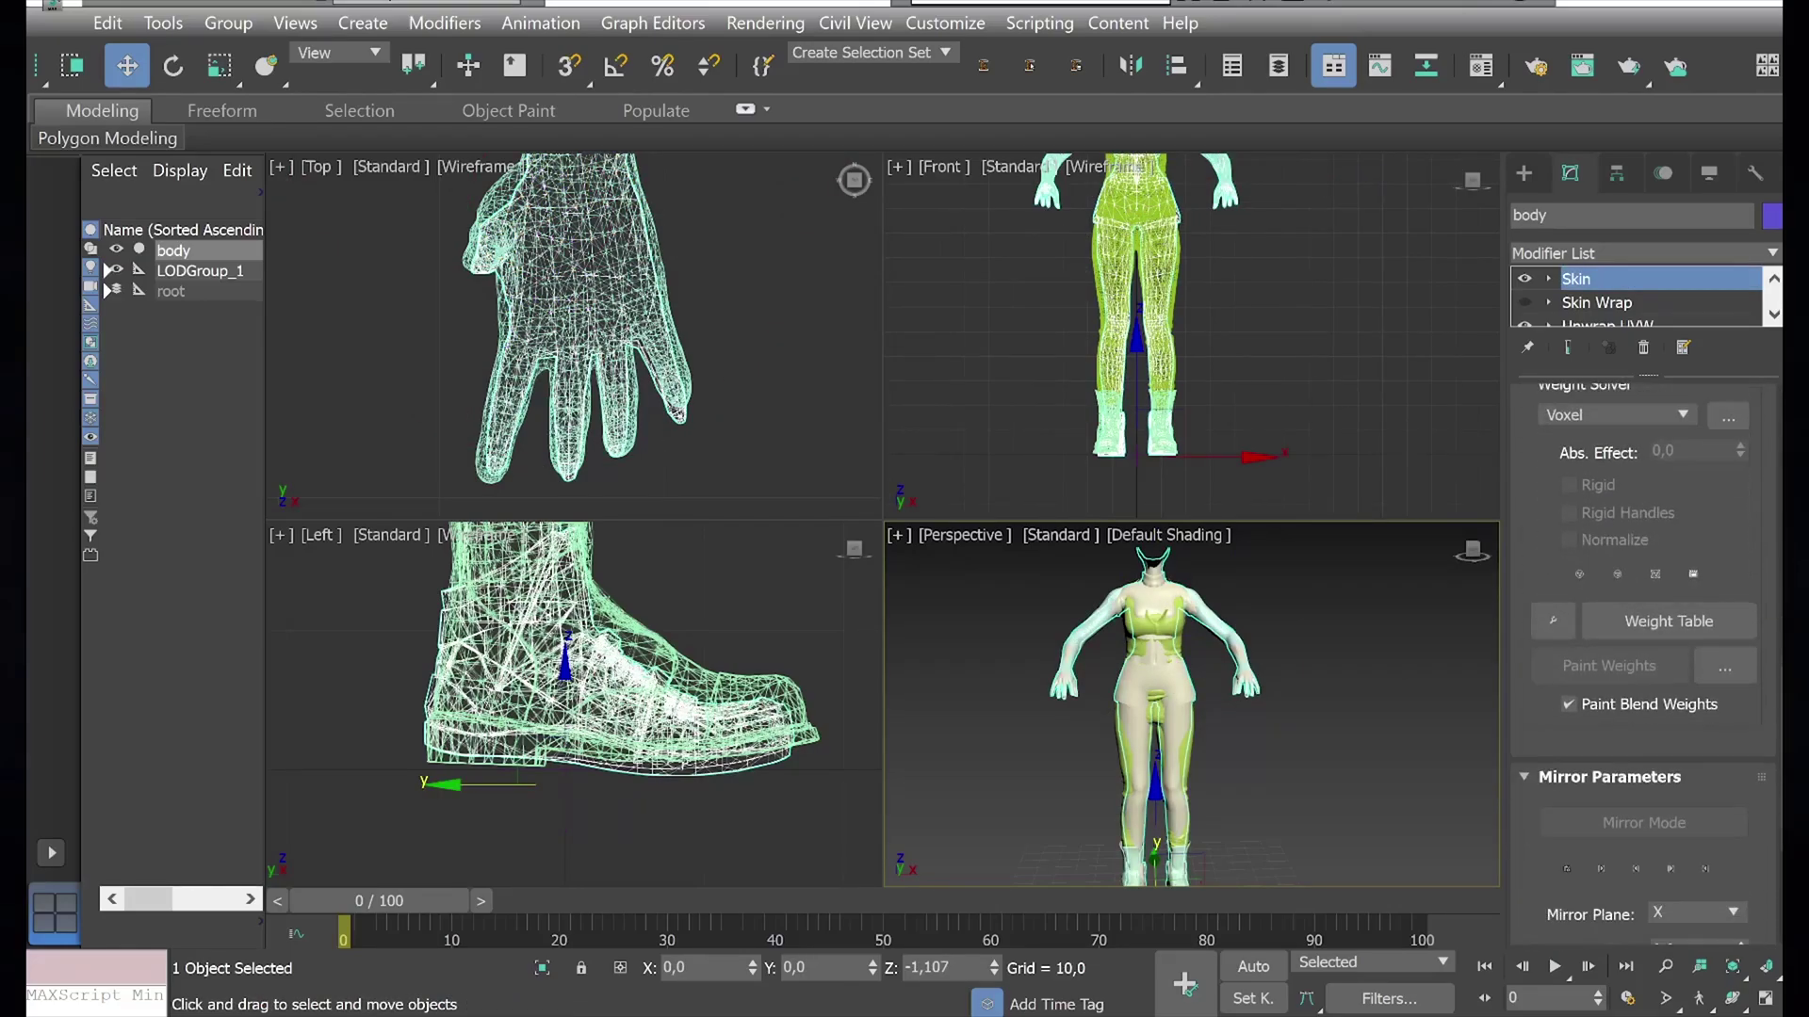
pyautogui.scroll(-5, 1644, 660)
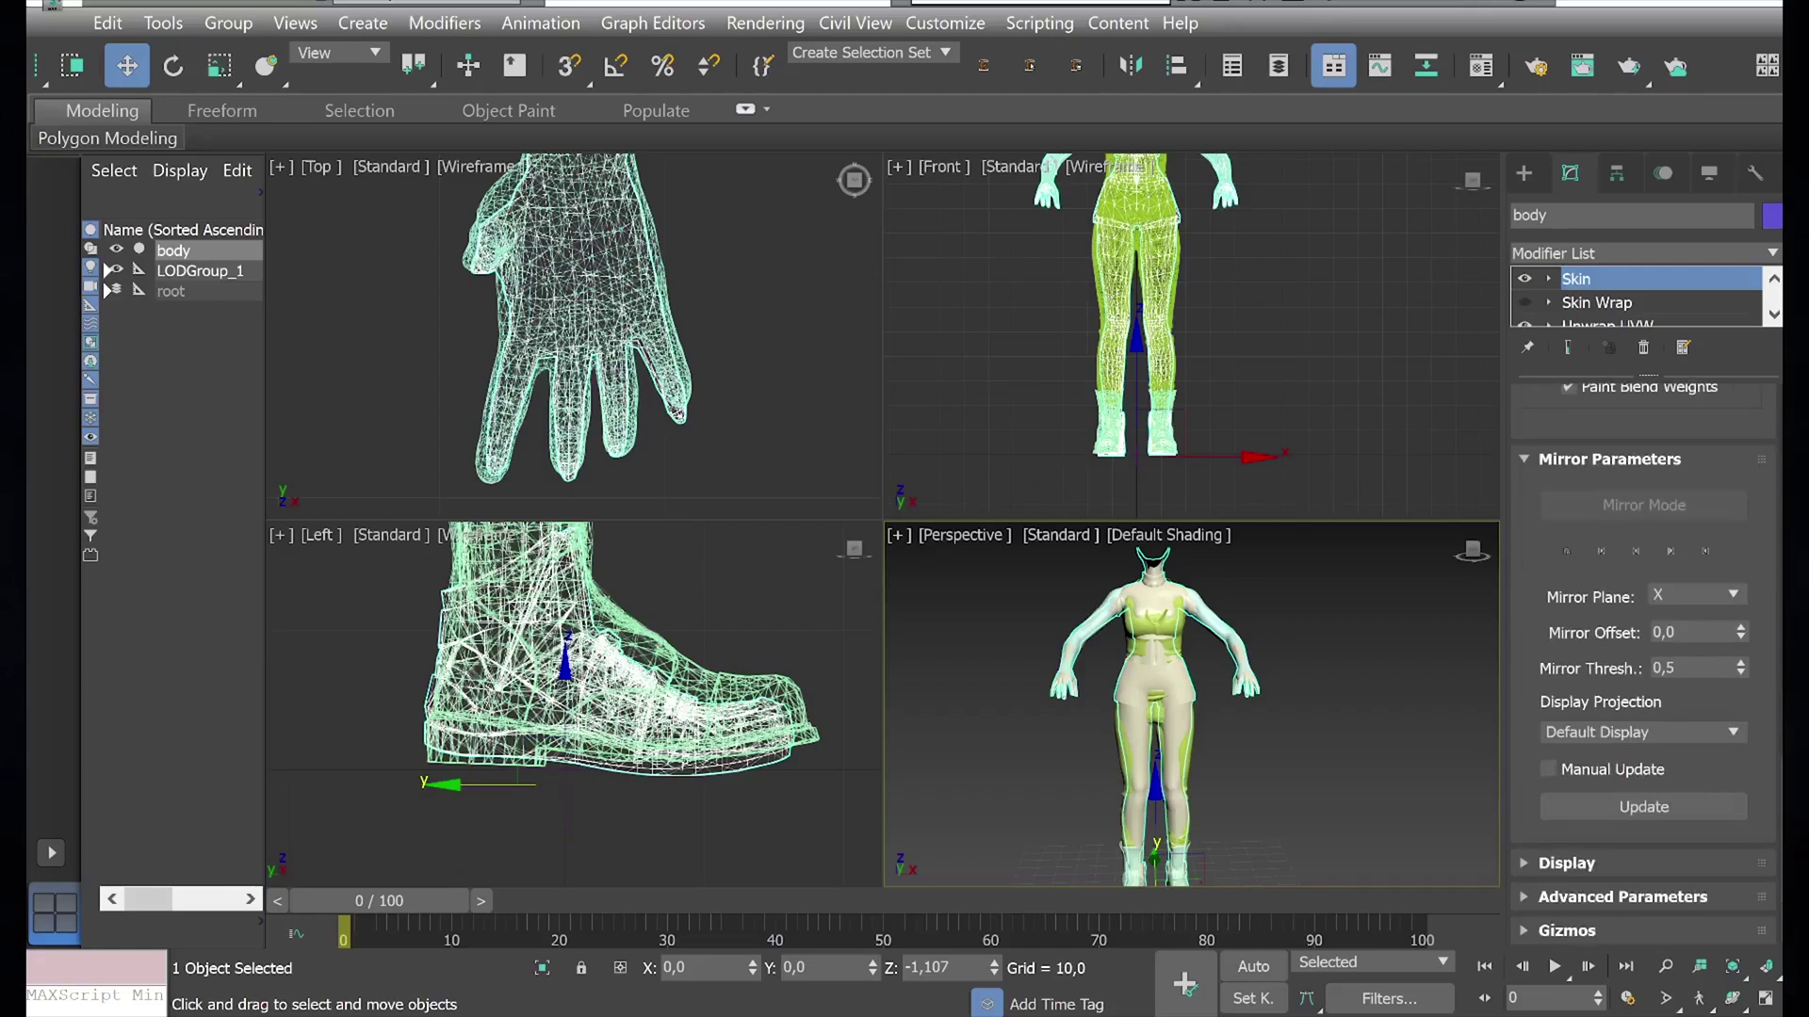
pyautogui.click(1670, 903)
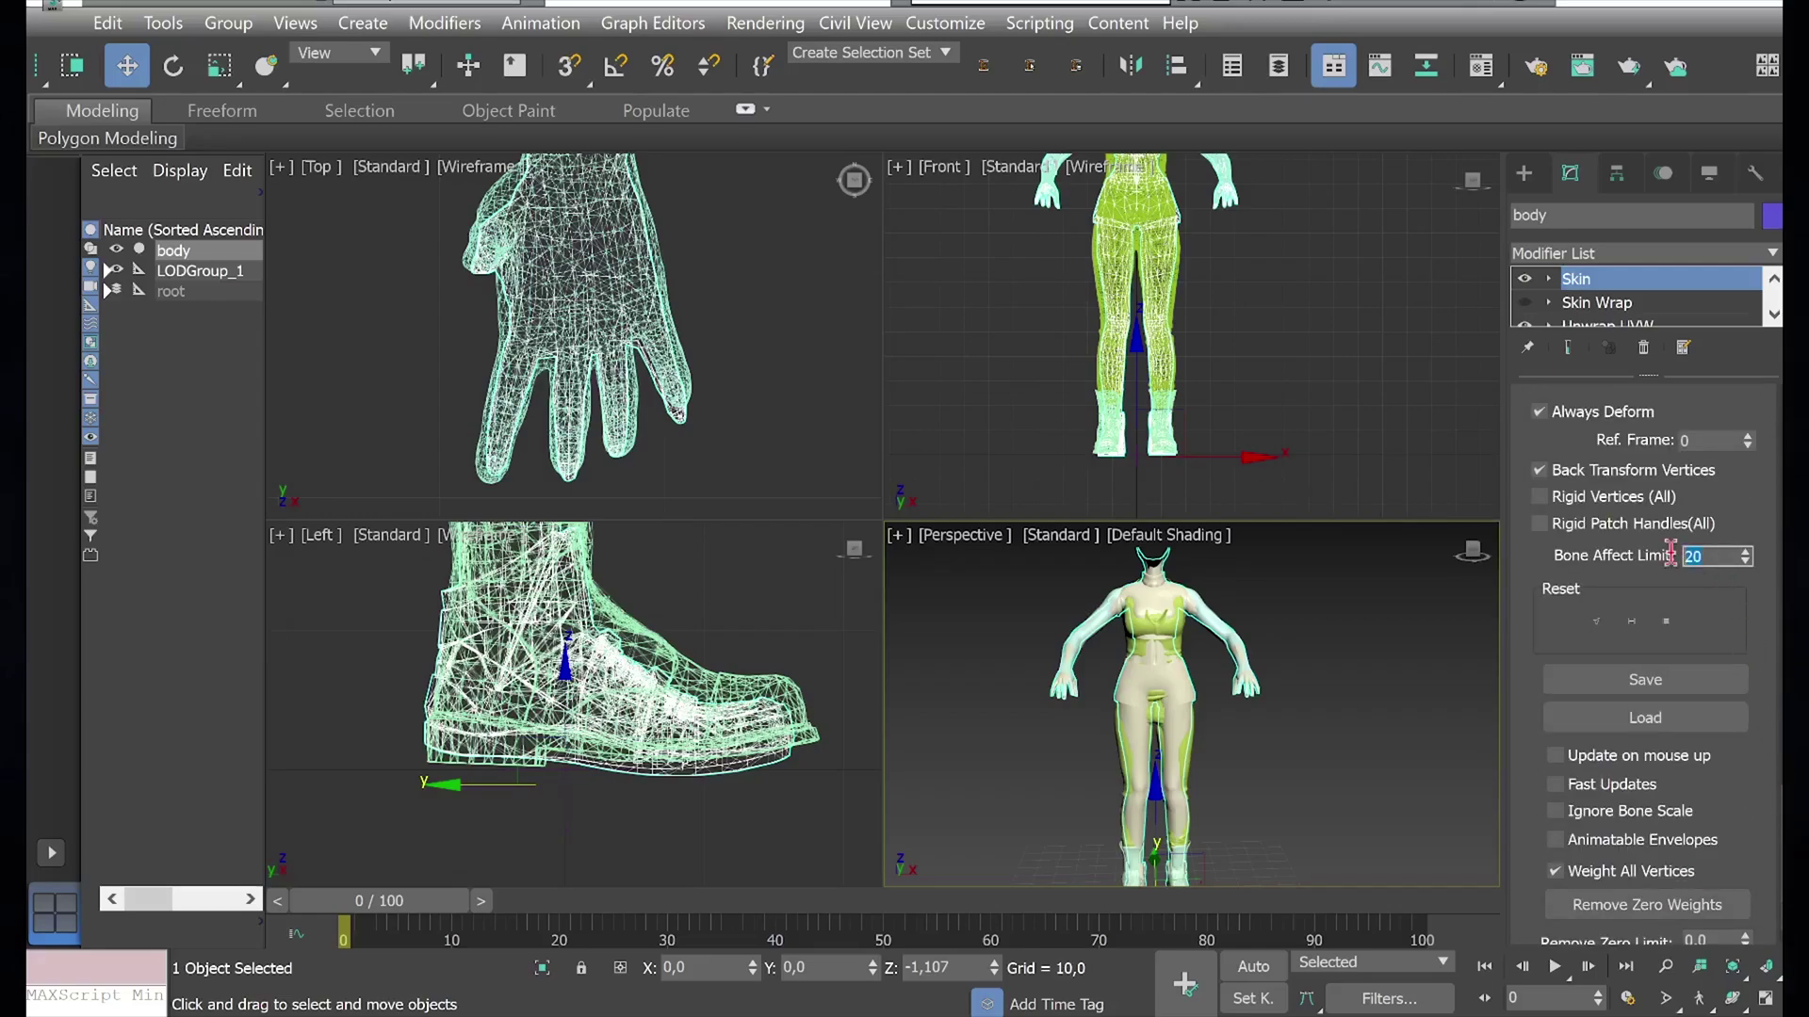
pyautogui.write('8')
pyautogui.press('Return')
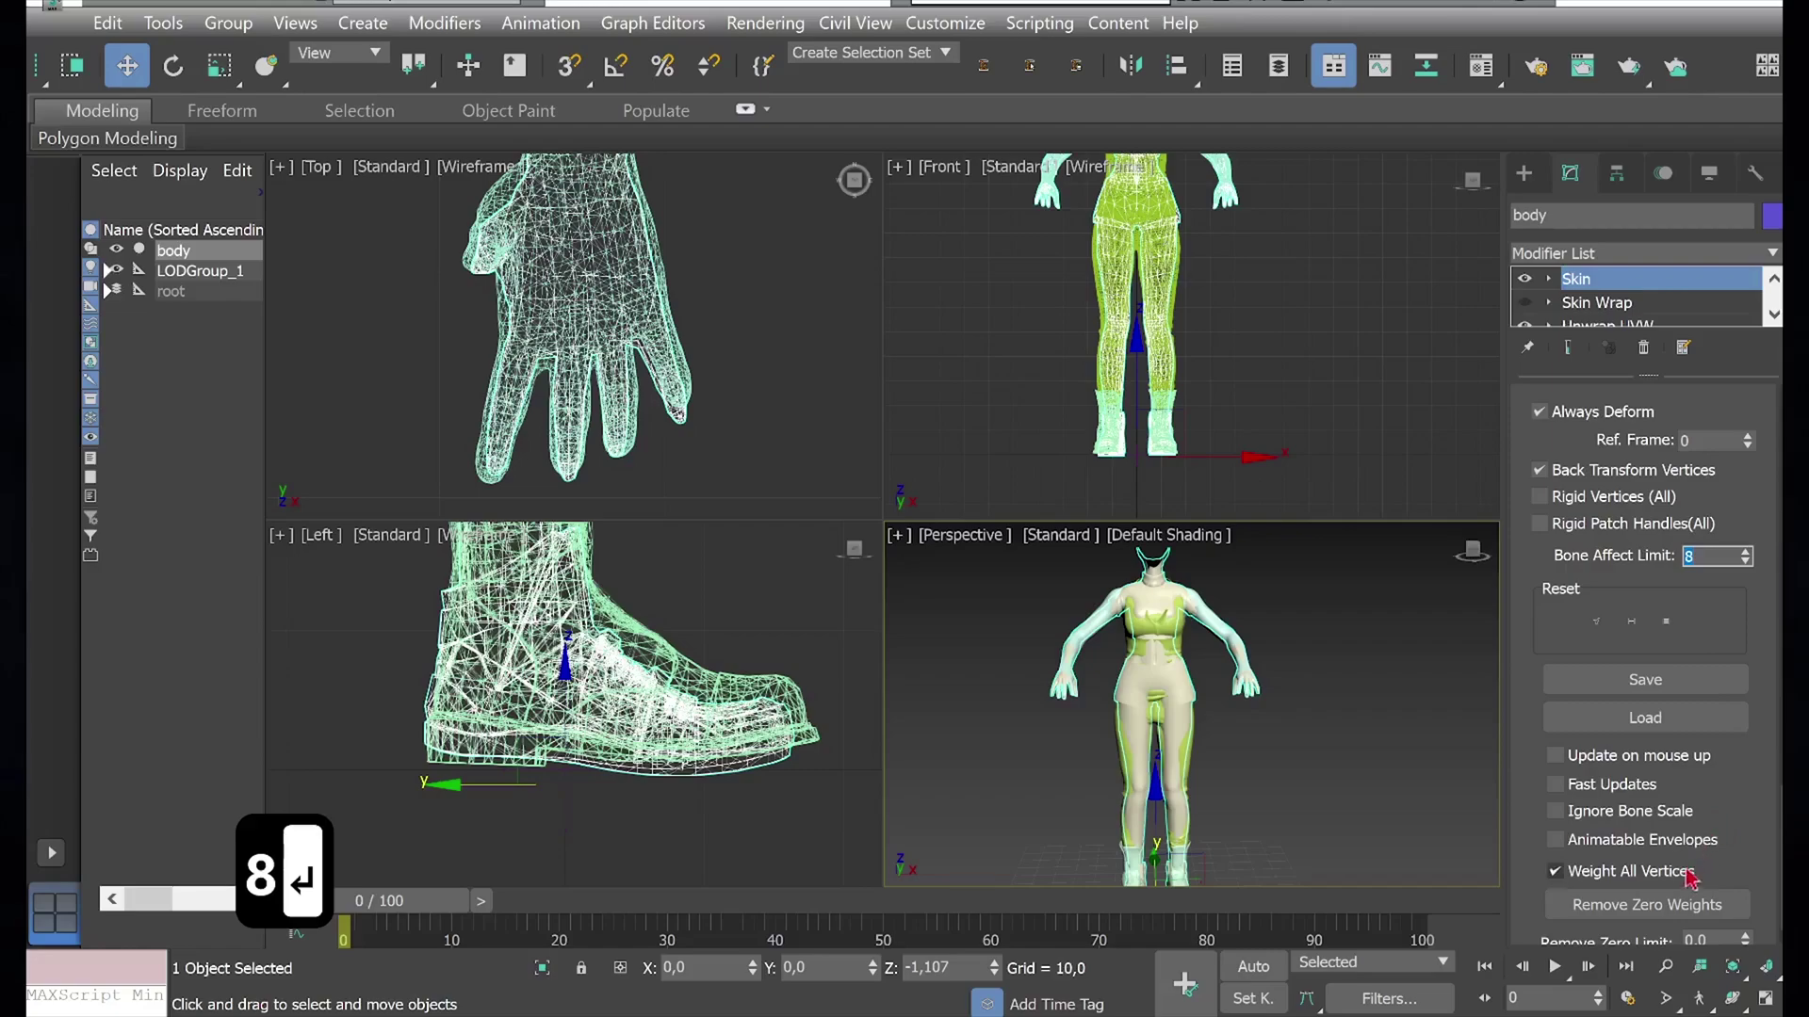
pyautogui.click(1665, 906)
# Step: Add an Edit Normals modifier to the body and select all its normals
pyautogui.click(1639, 253)
pyautogui.scroll(-5, 1607, 566)
pyautogui.scroll(-2, 1601, 650)
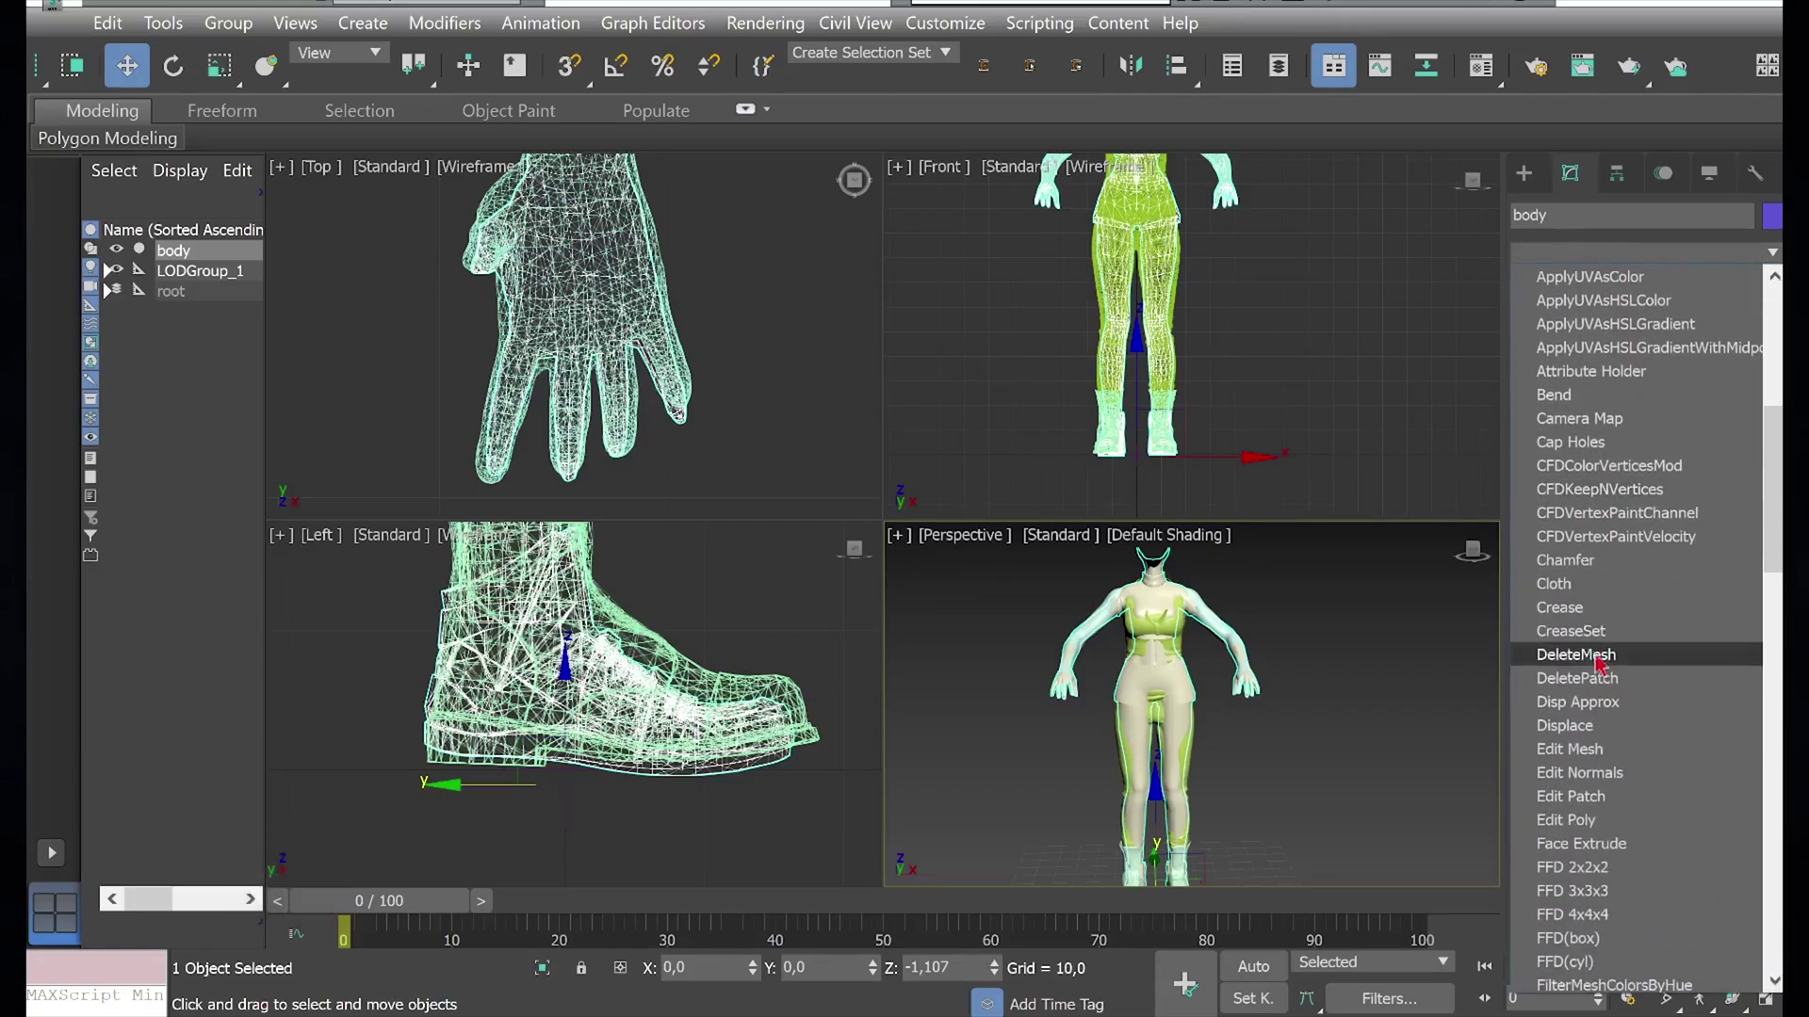
pyautogui.click(1599, 772)
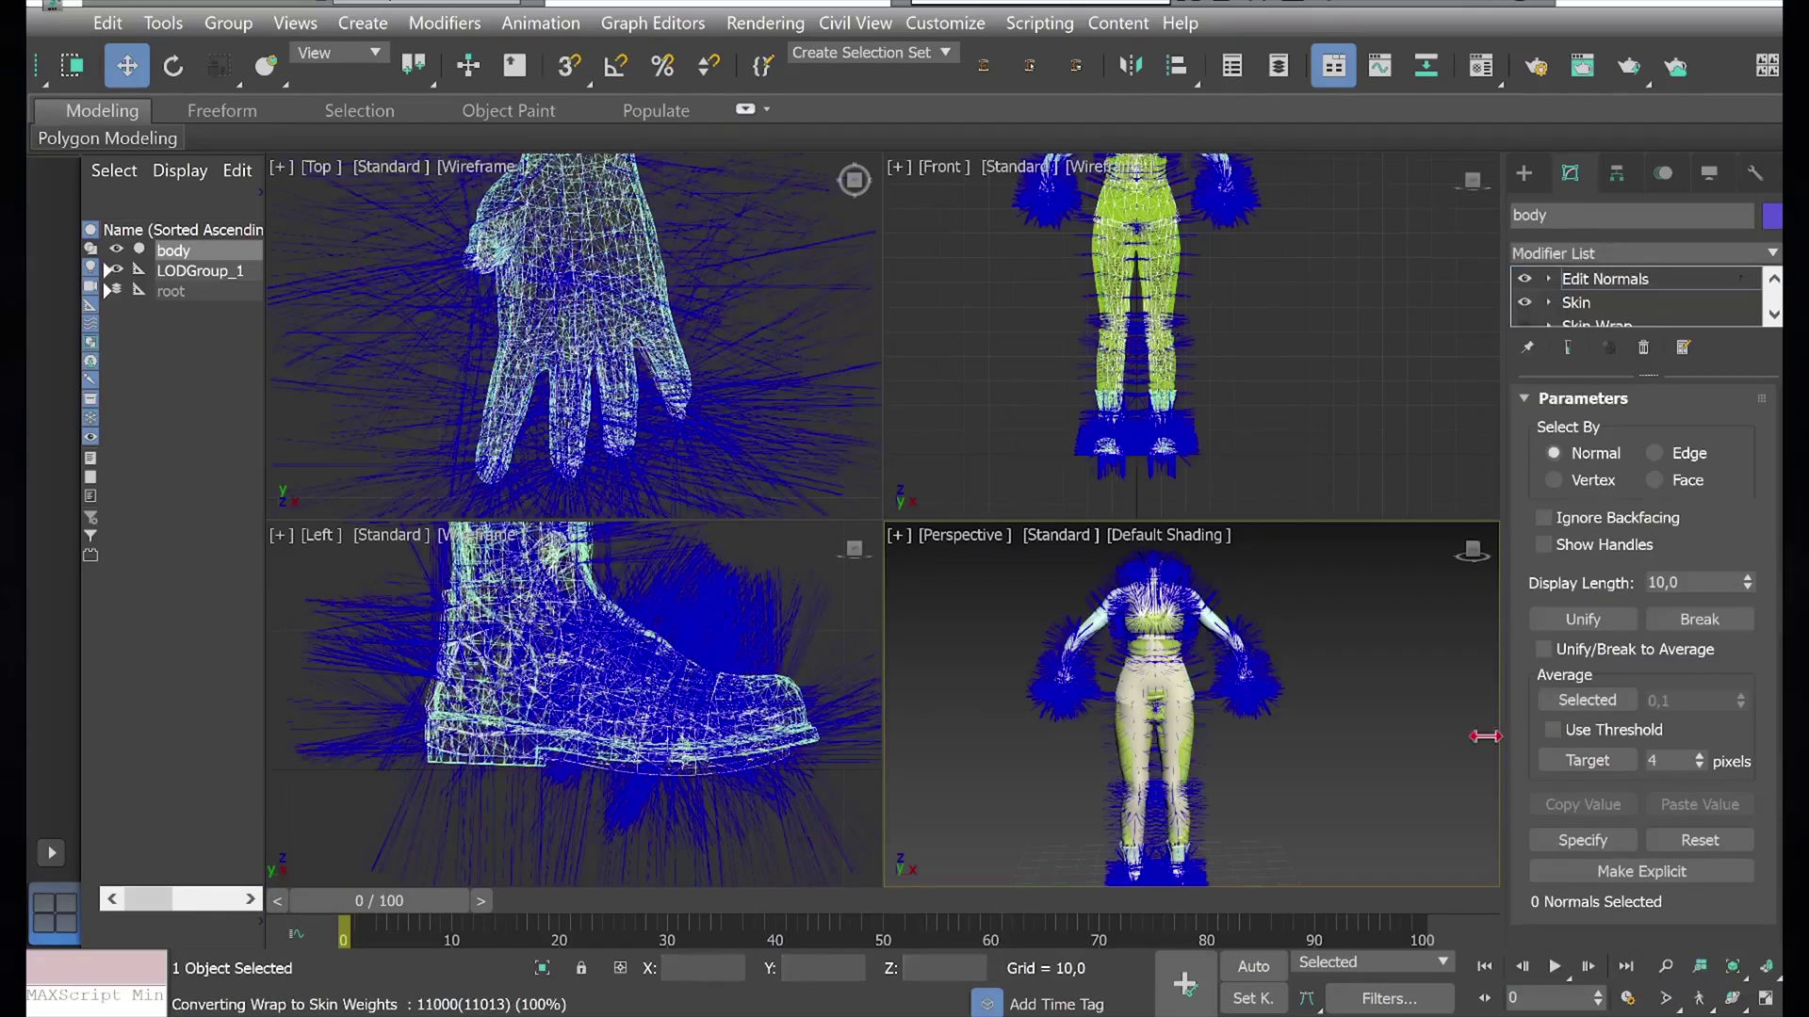
pyautogui.hotkey('ctrl', 'a')
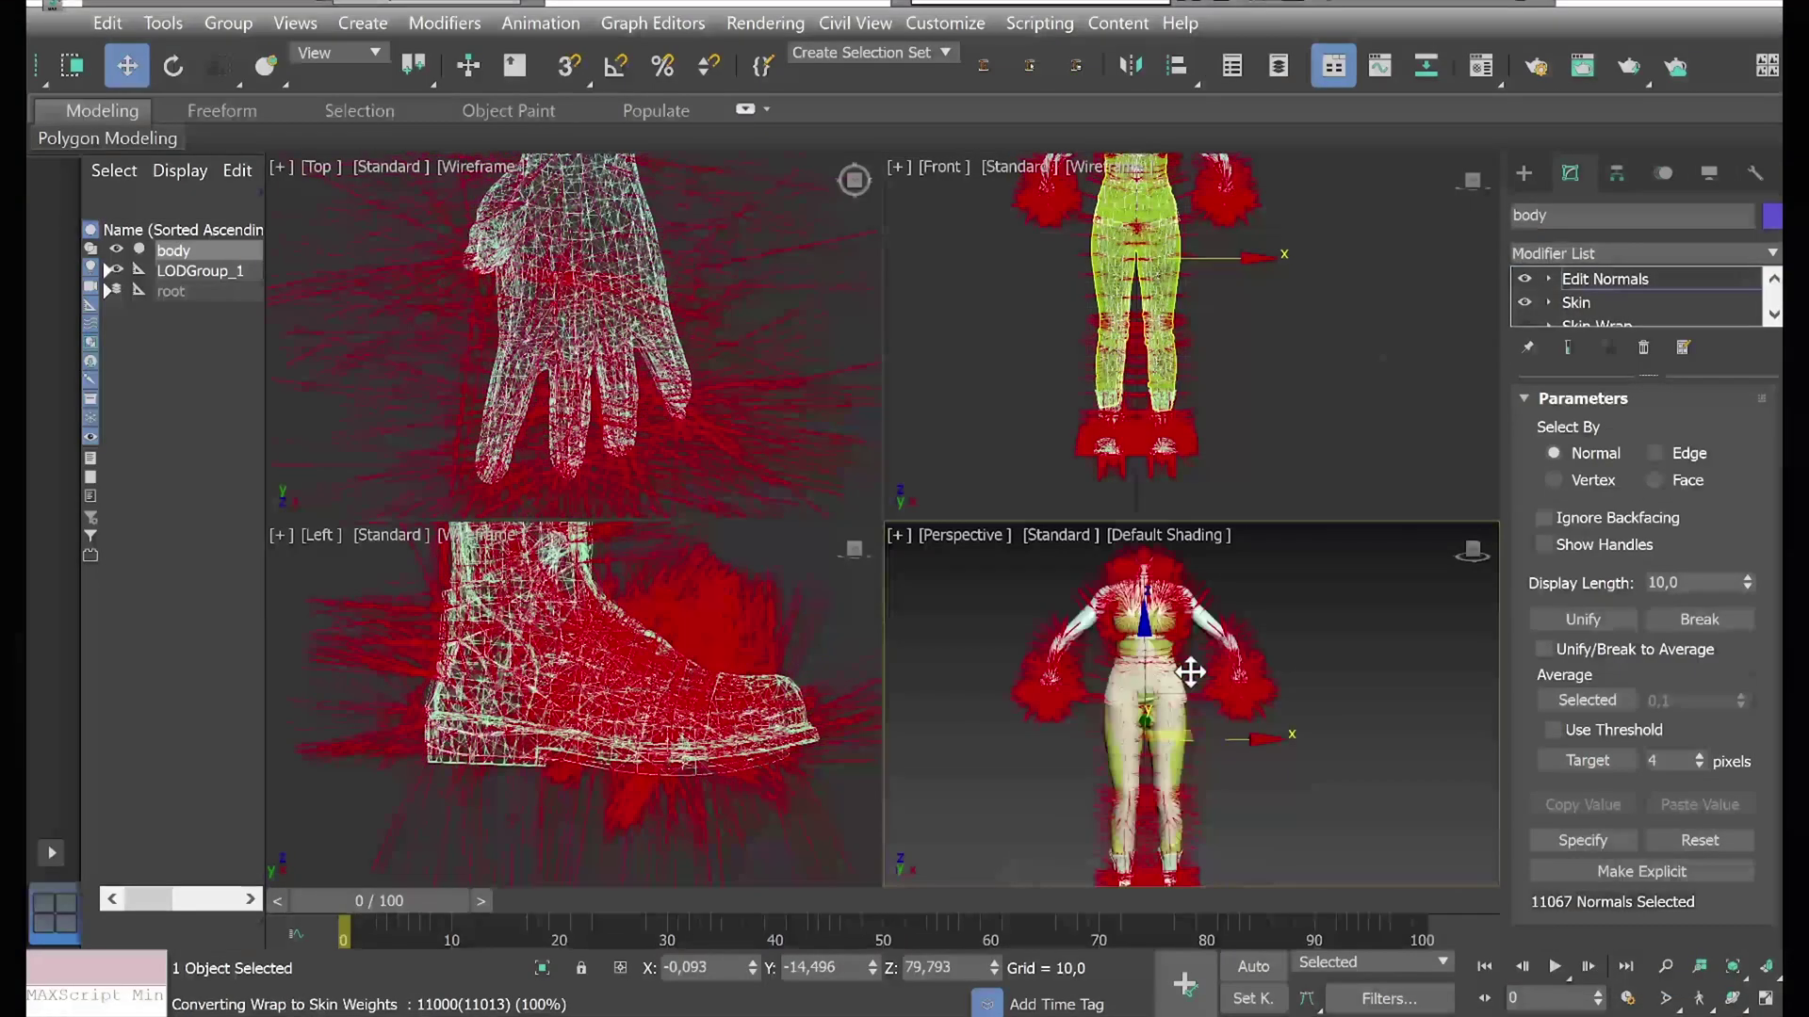
# Step: Average the selected normals with a 2-pixel target and a 0,001 threshold
pyautogui.scroll(3, 1185, 702)
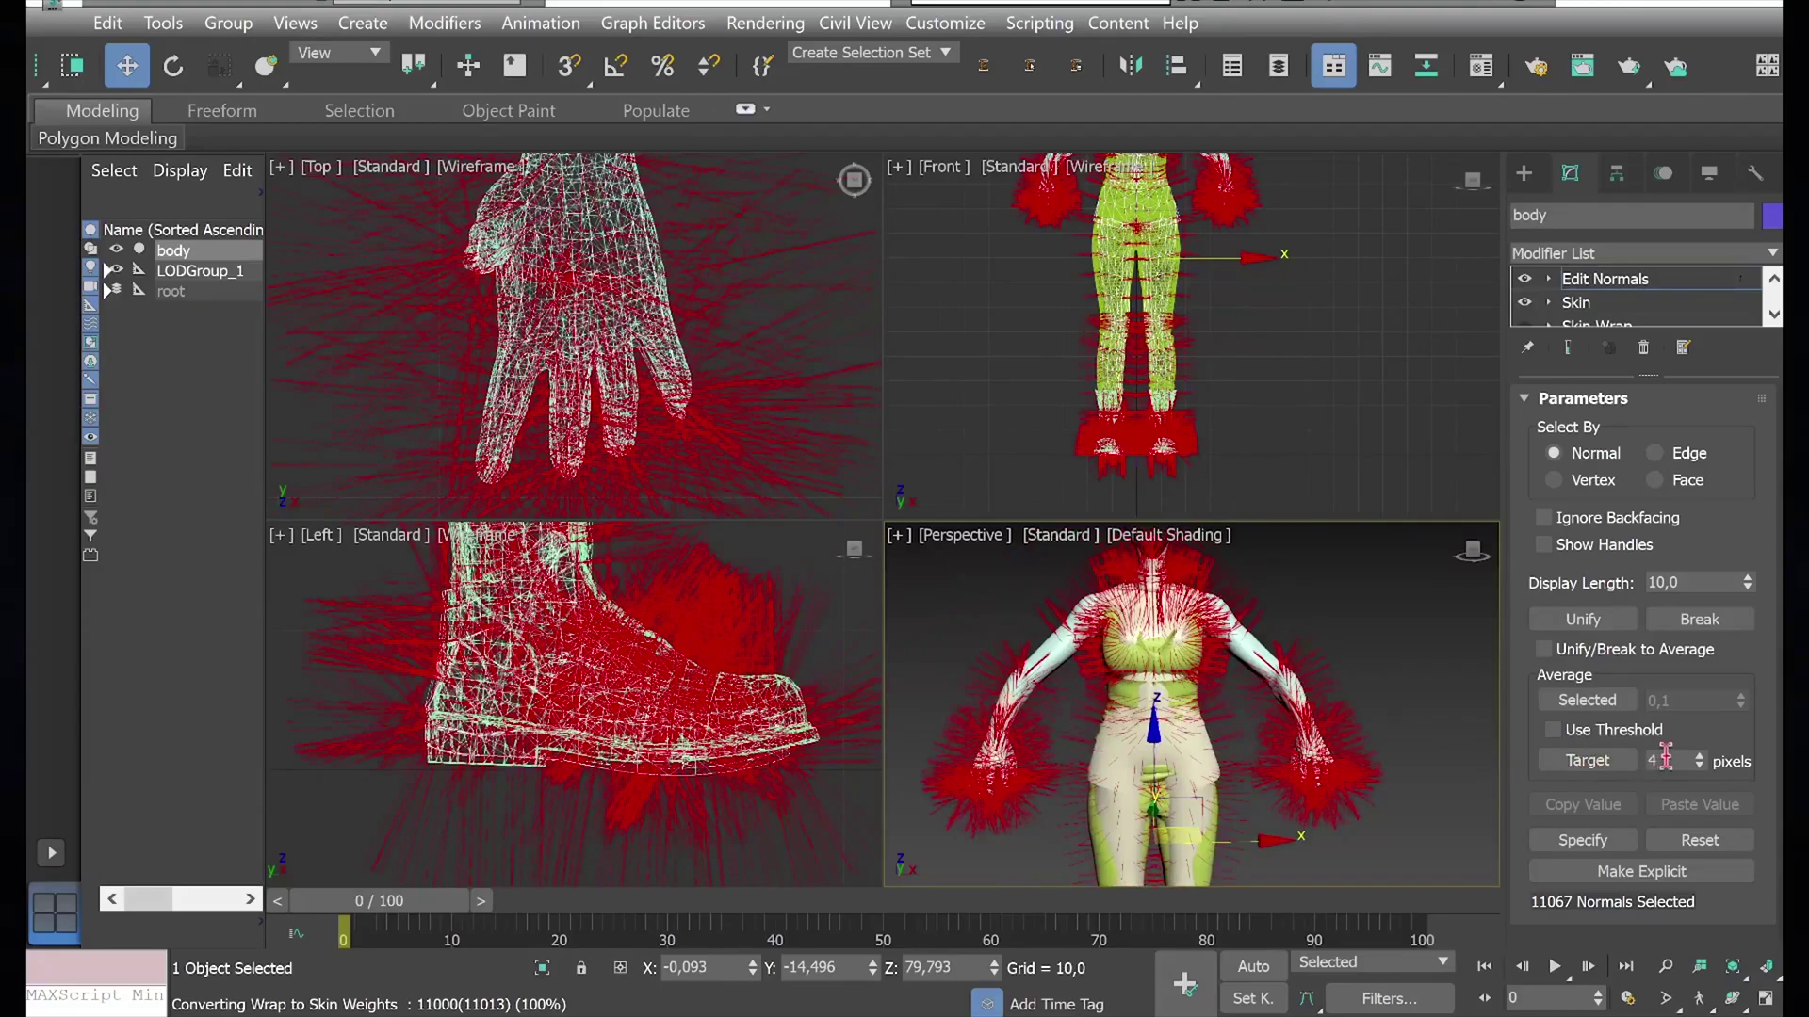
pyautogui.write('2')
pyautogui.press('Return')
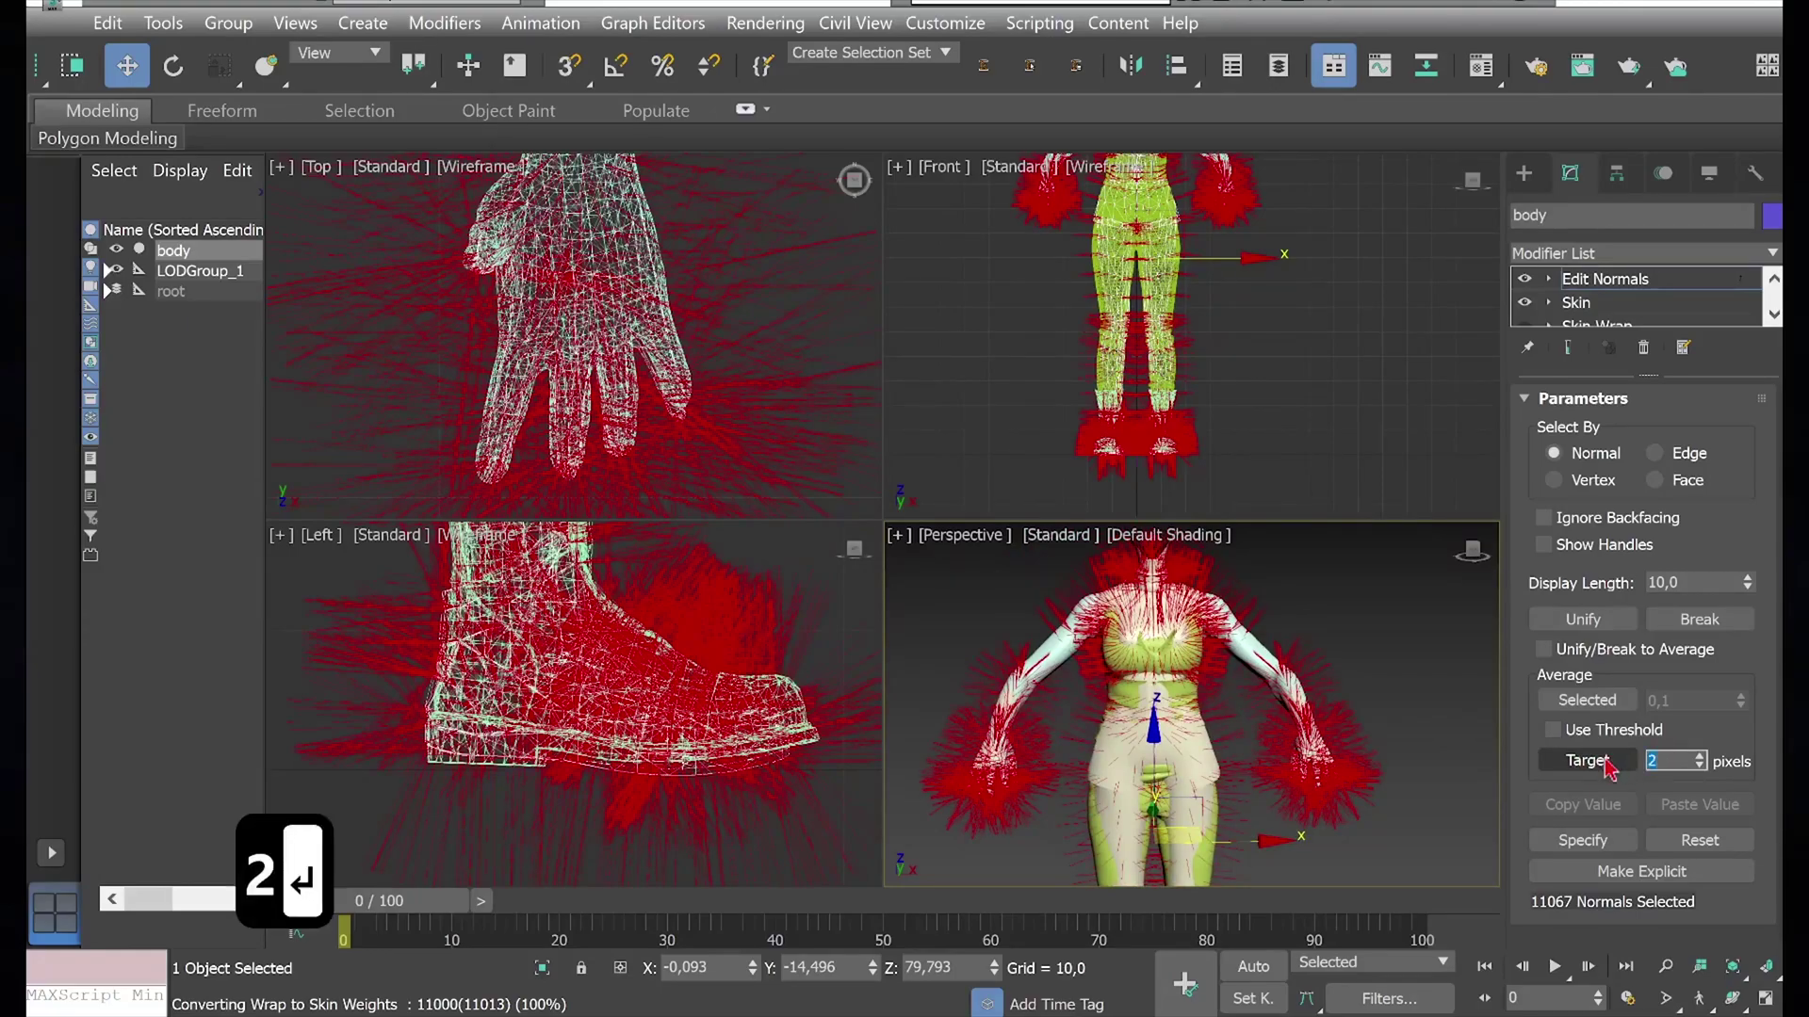
pyautogui.click(1588, 760)
pyautogui.click(1552, 730)
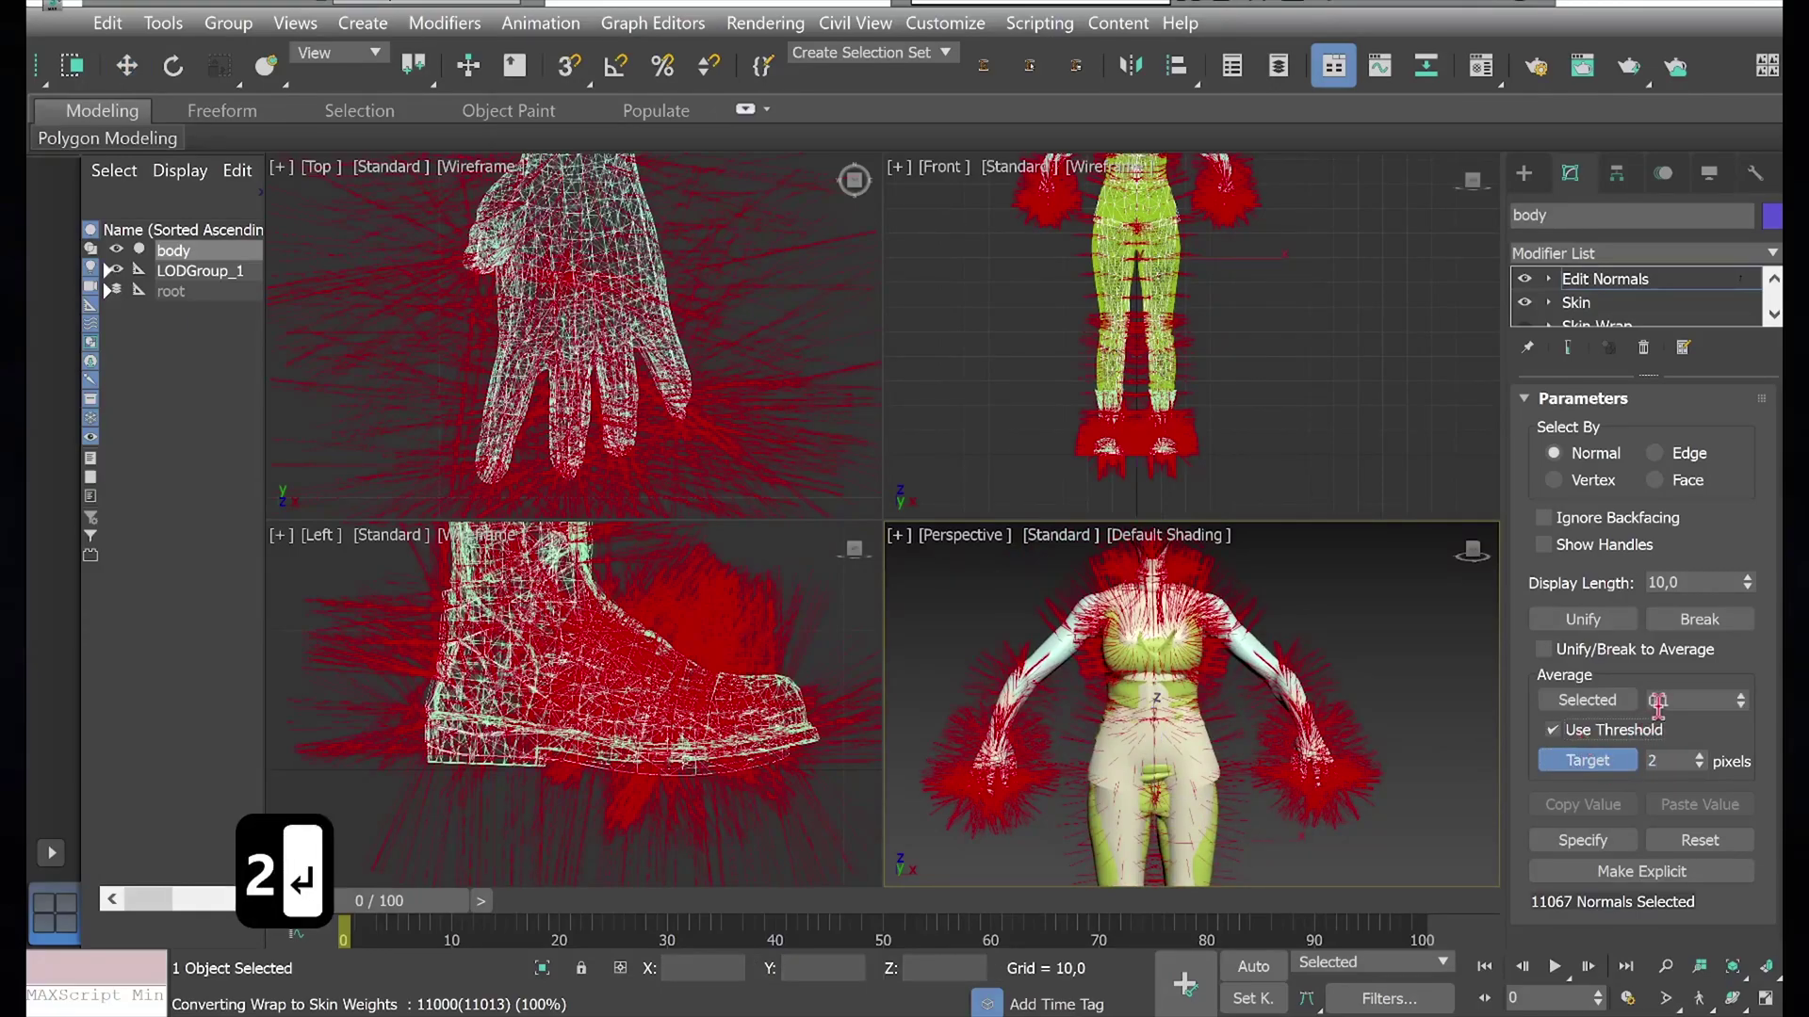
pyautogui.press('Right')
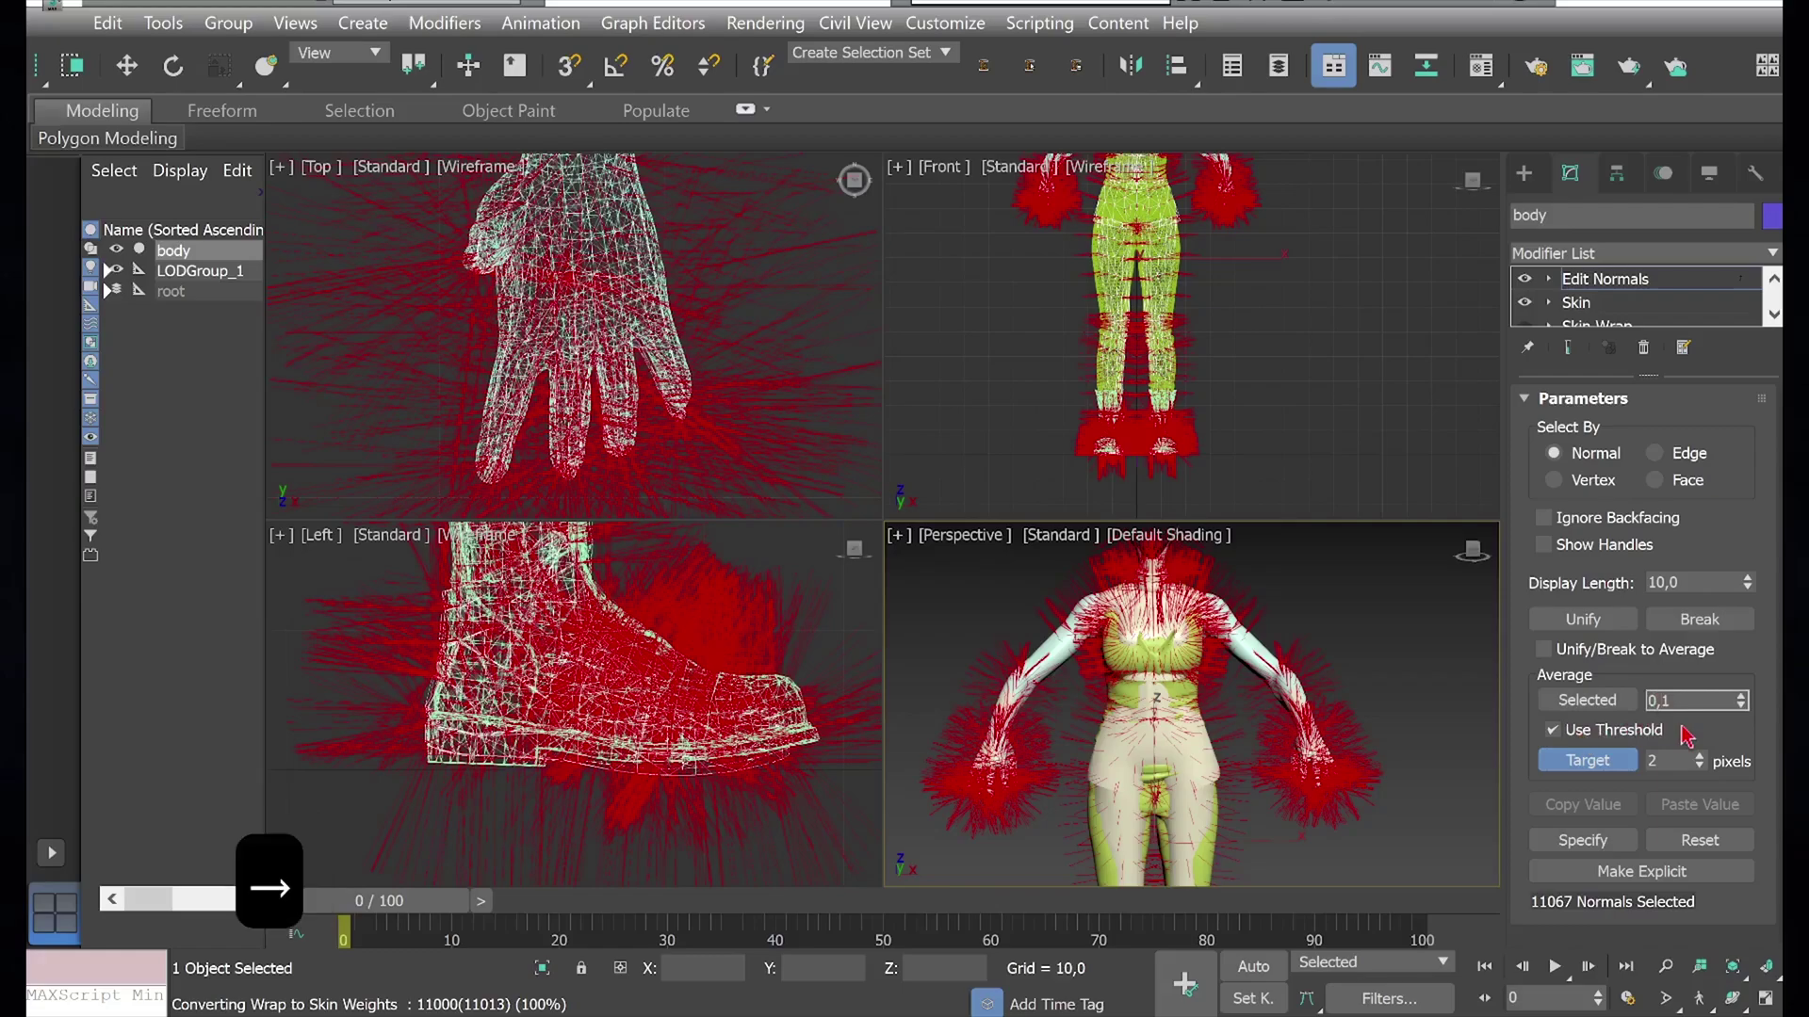
pyautogui.write('00')
pyautogui.click(1588, 700)
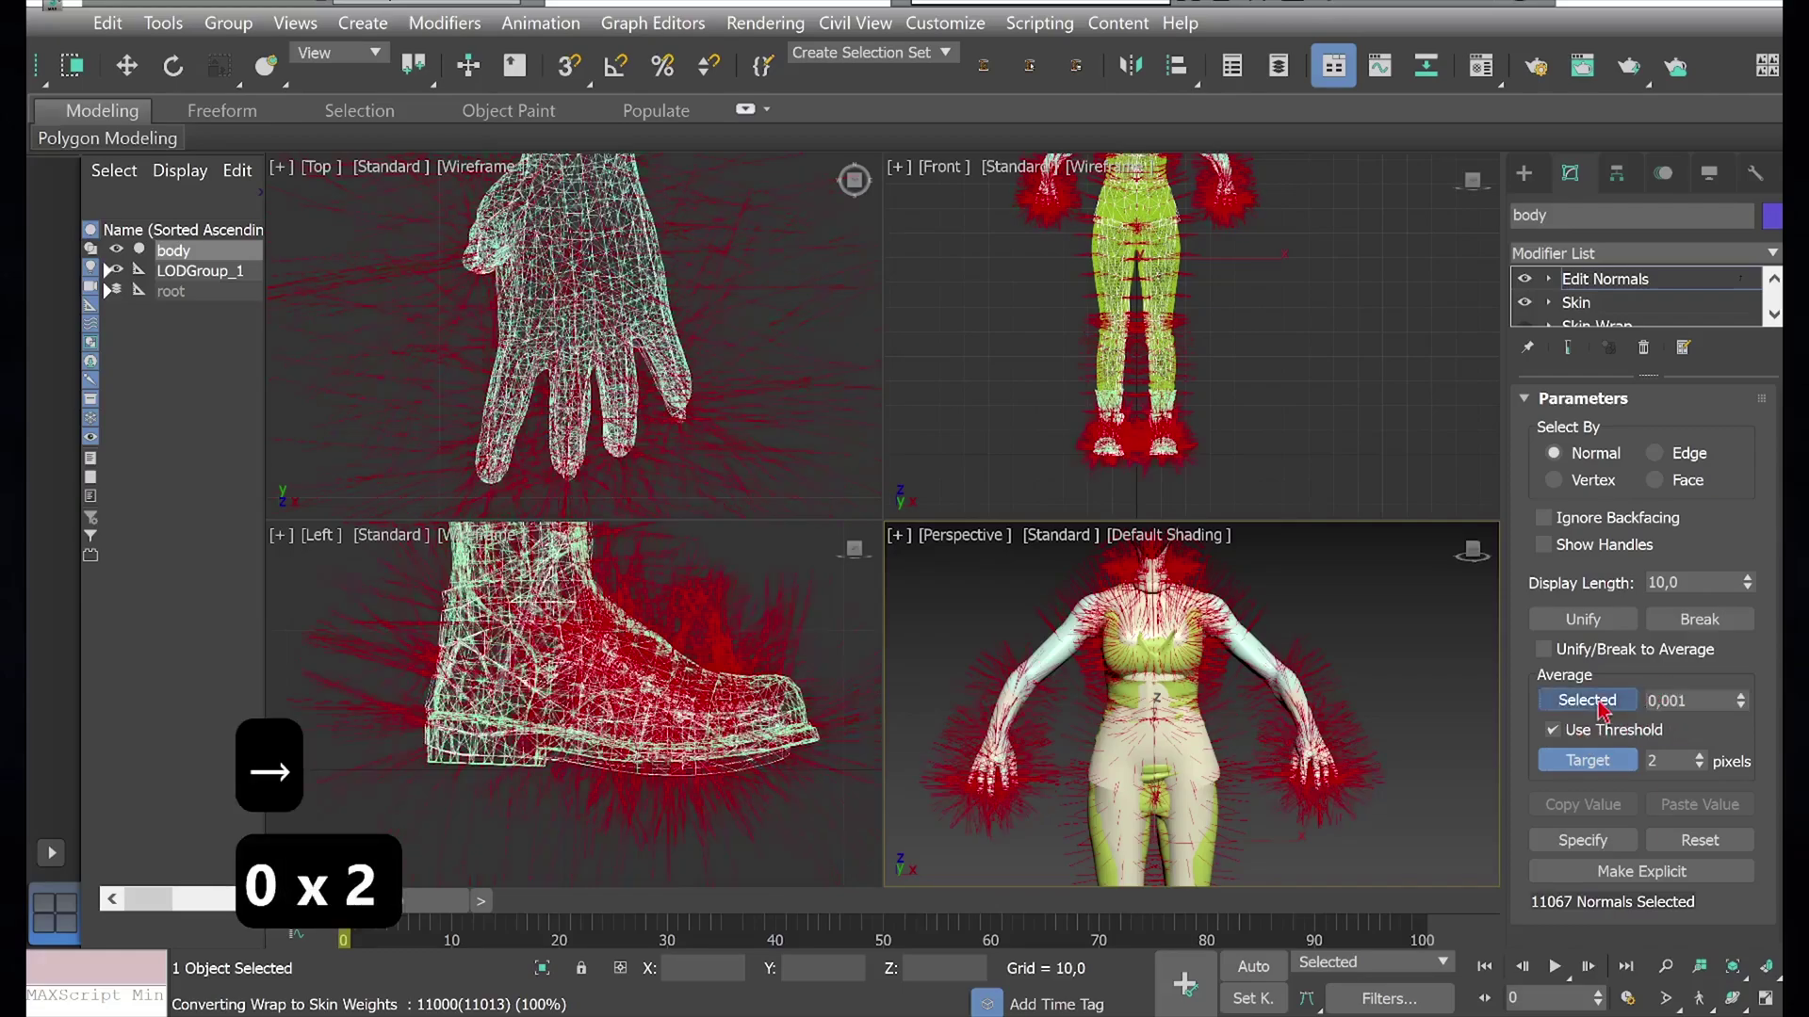
pyautogui.scroll(-5, 1147, 657)
pyautogui.keyDown('alt'); pyautogui.moveTo(1147, 656); pyautogui.dragTo(1216, 701, button='middle'); pyautogui.keyUp('alt')
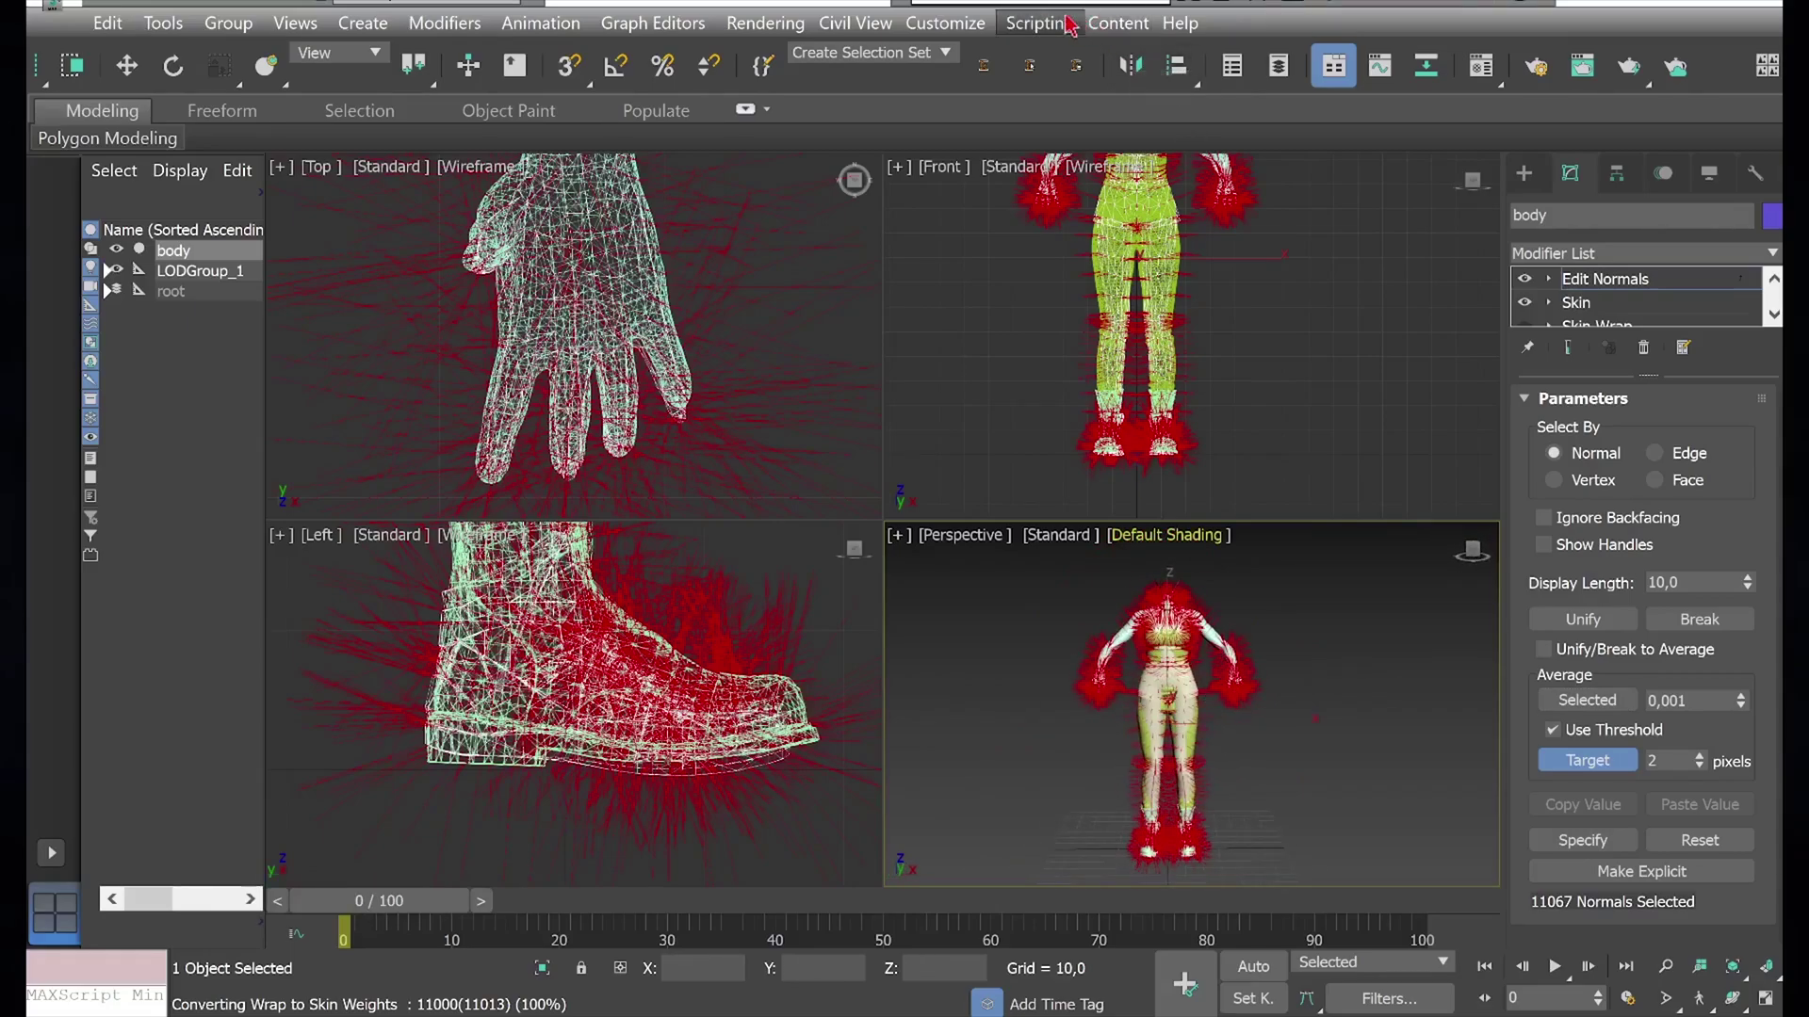
# Step: In Schematic View, put the LODGroup_1_MainMesh_1_SubMesh_3 node into rename mode
pyautogui.click(1018, 24)
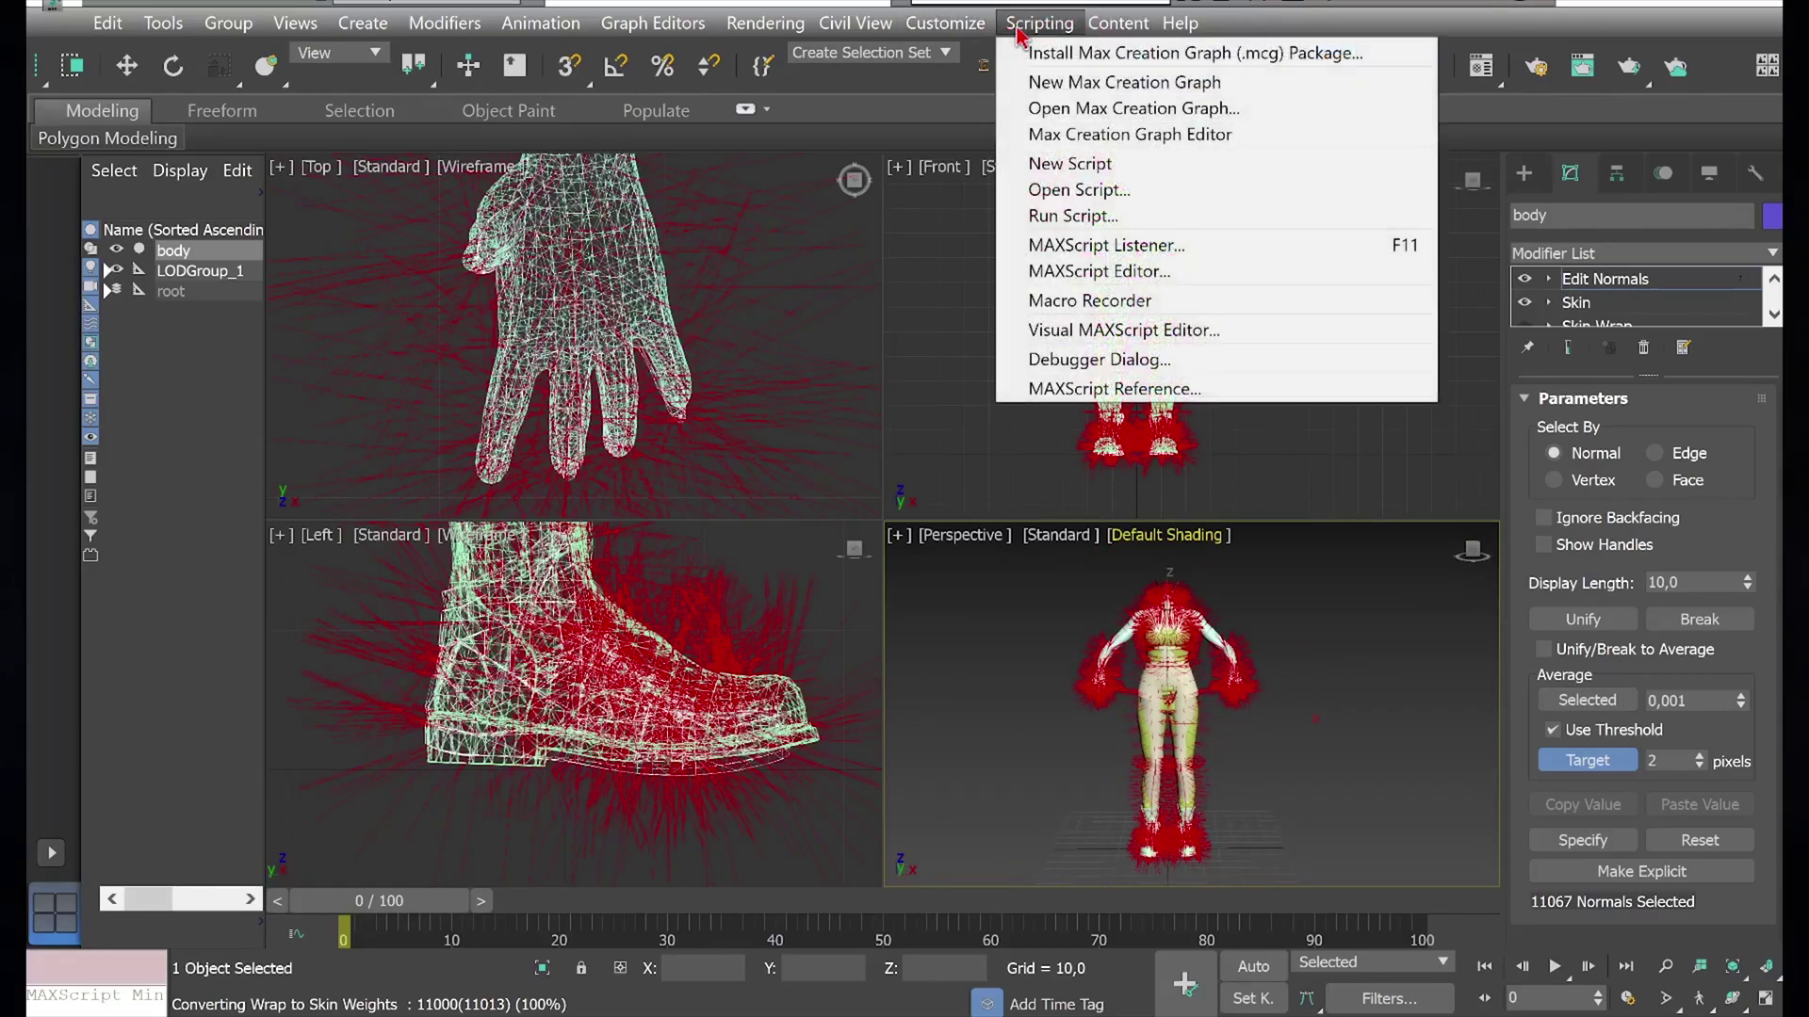
pyautogui.click(1018, 25)
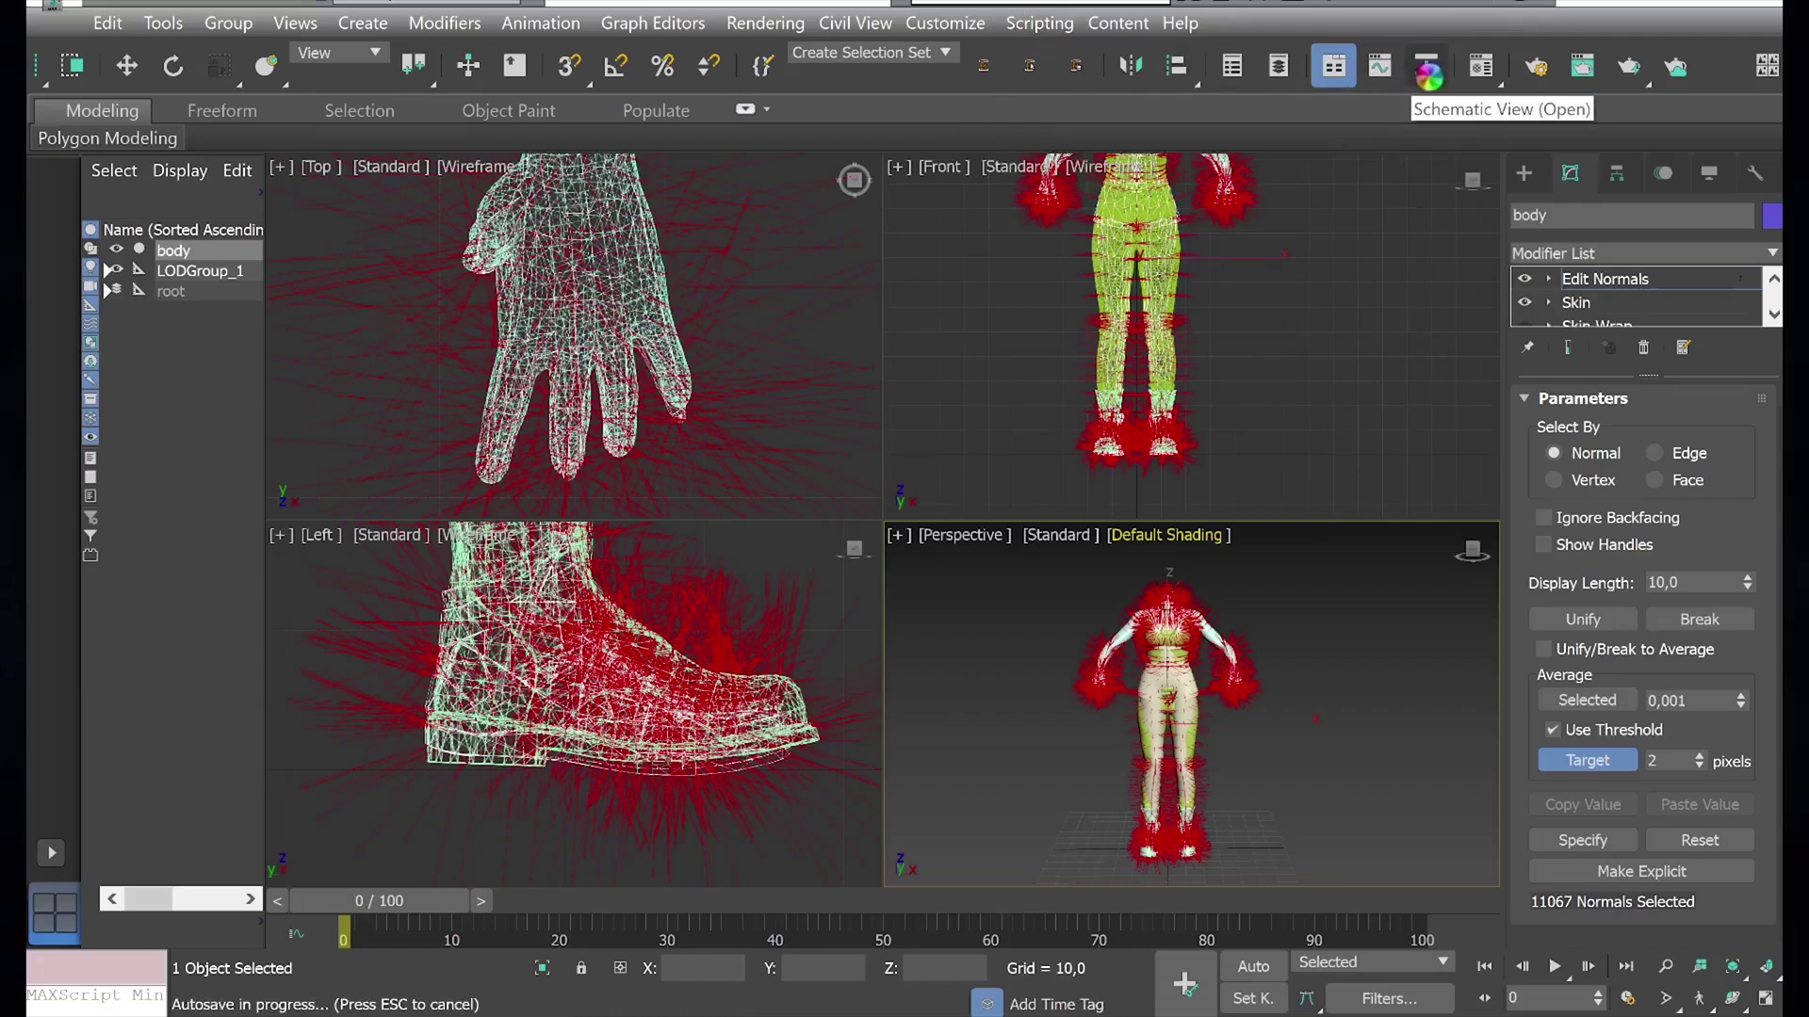
pyautogui.click(1426, 68)
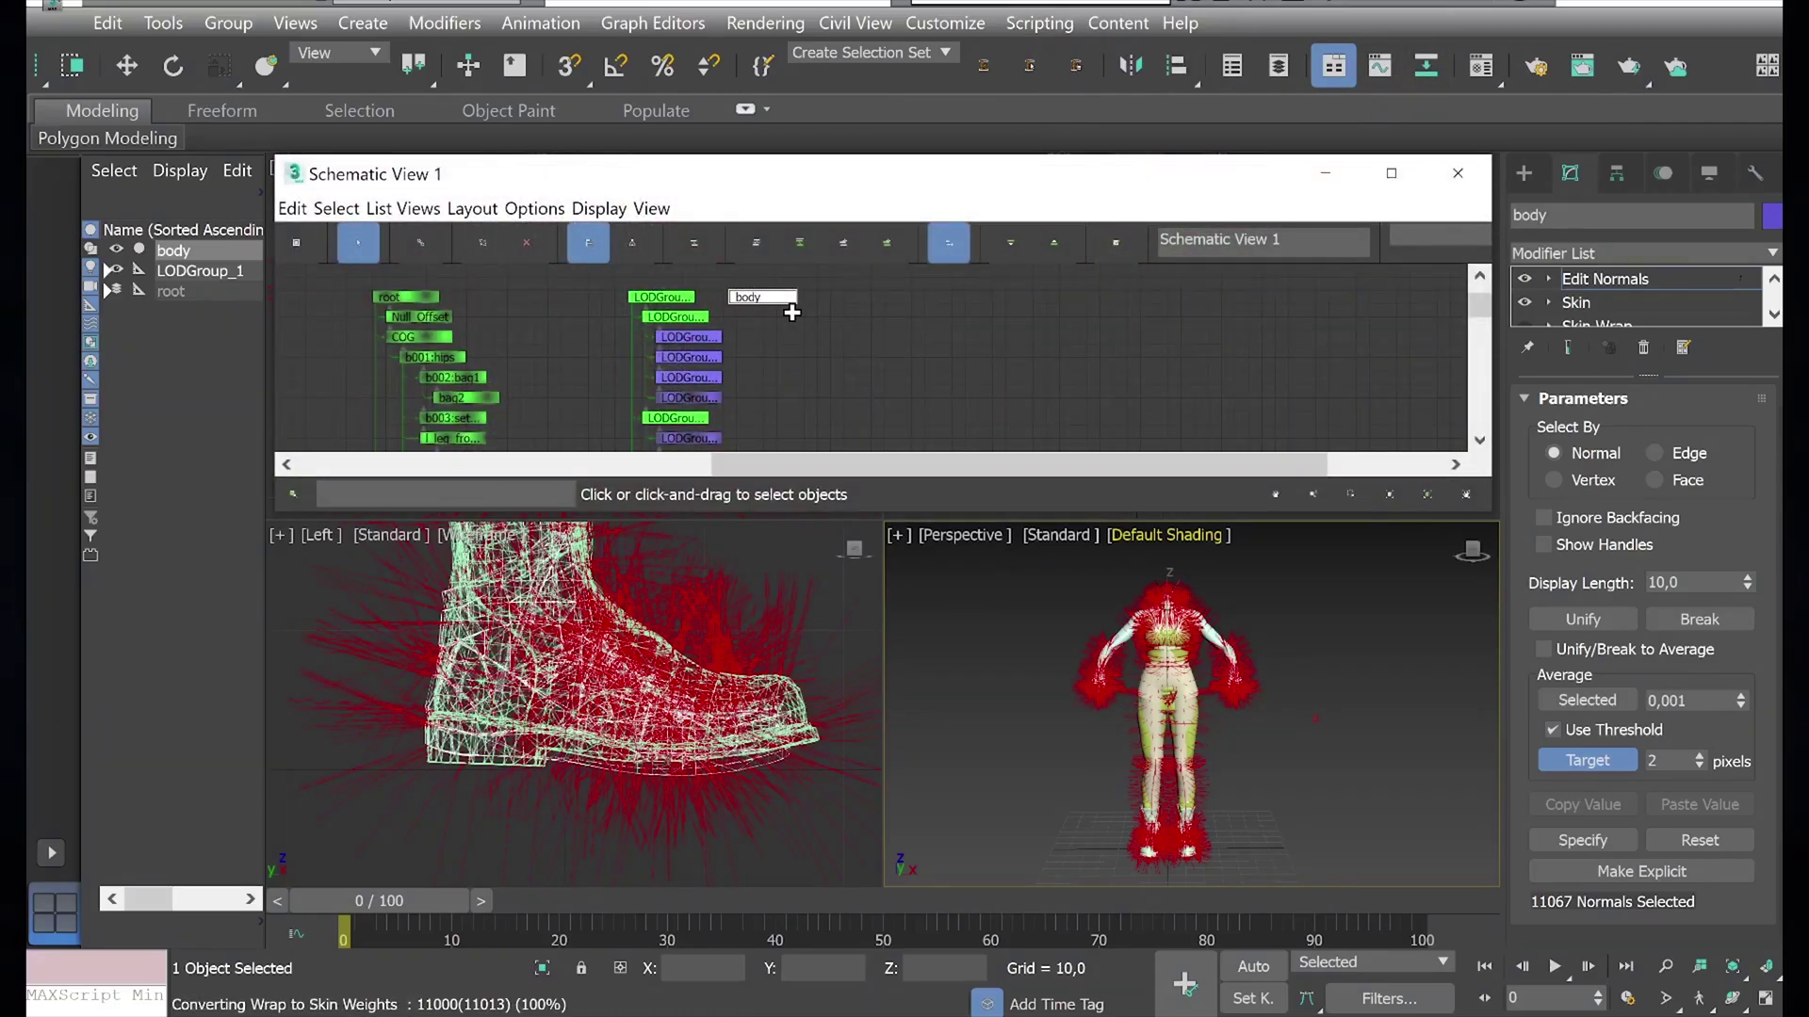
pyautogui.click(689, 337)
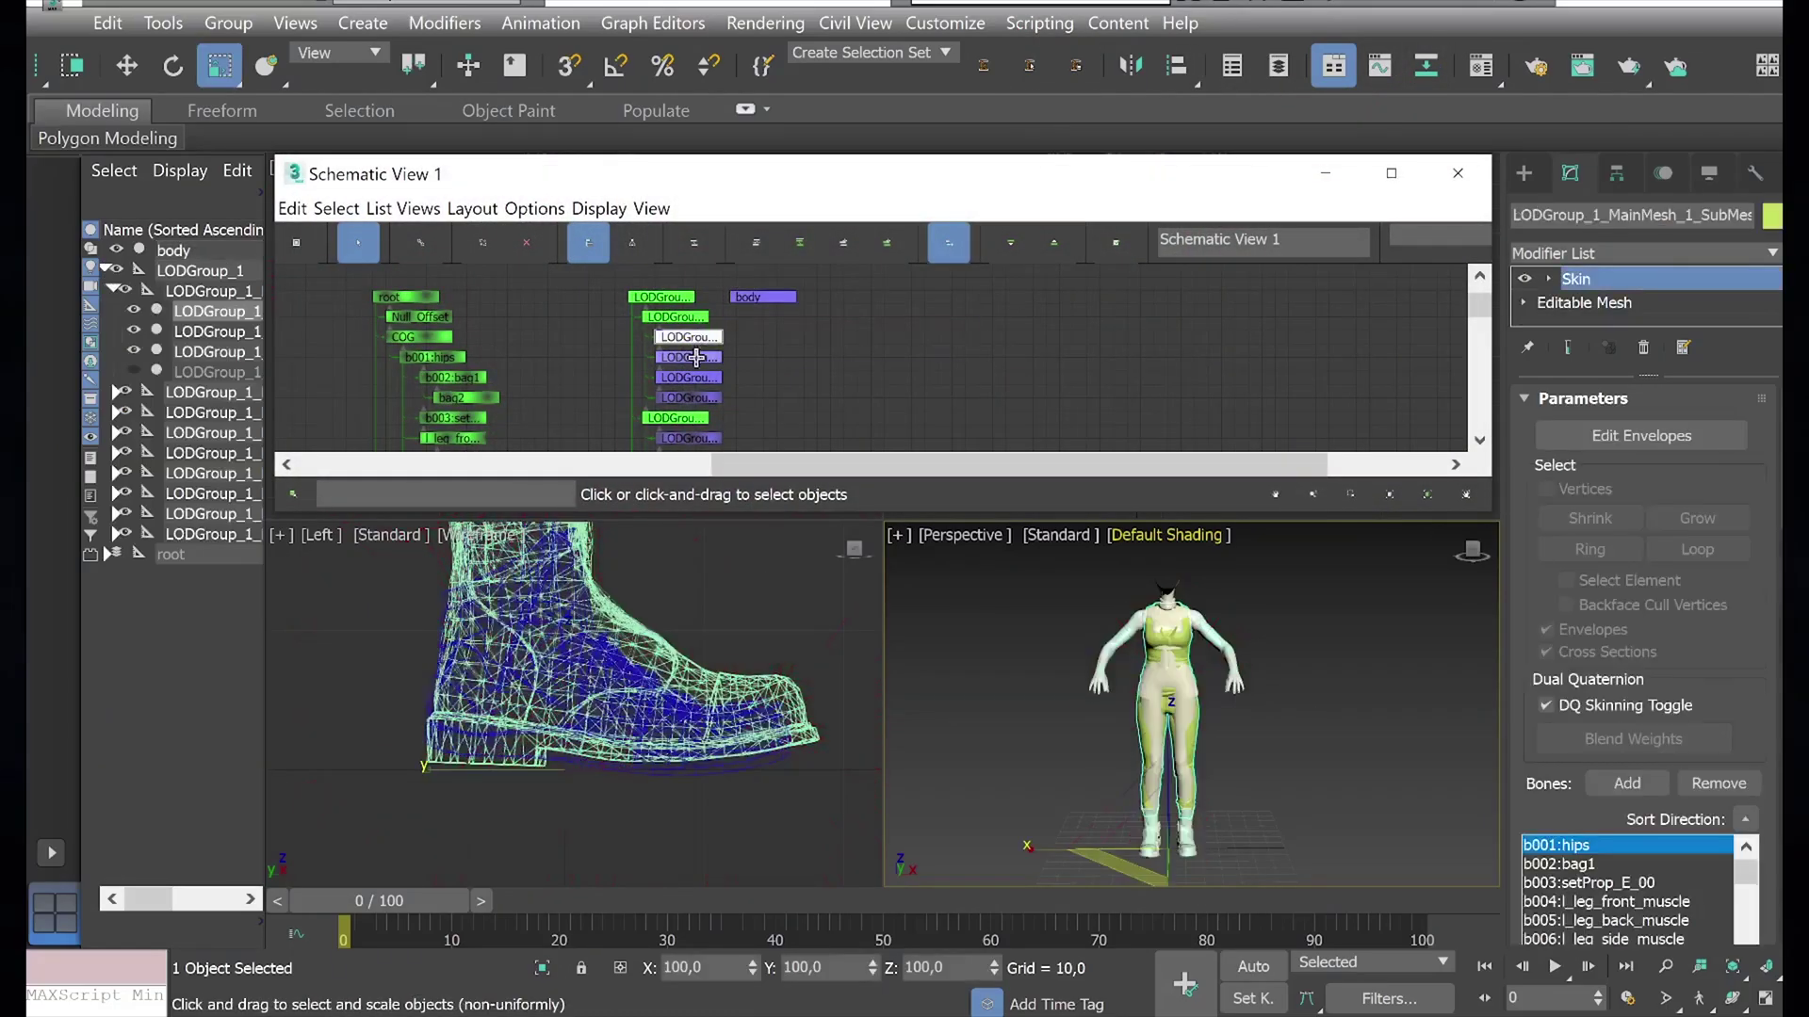
pyautogui.click(687, 378)
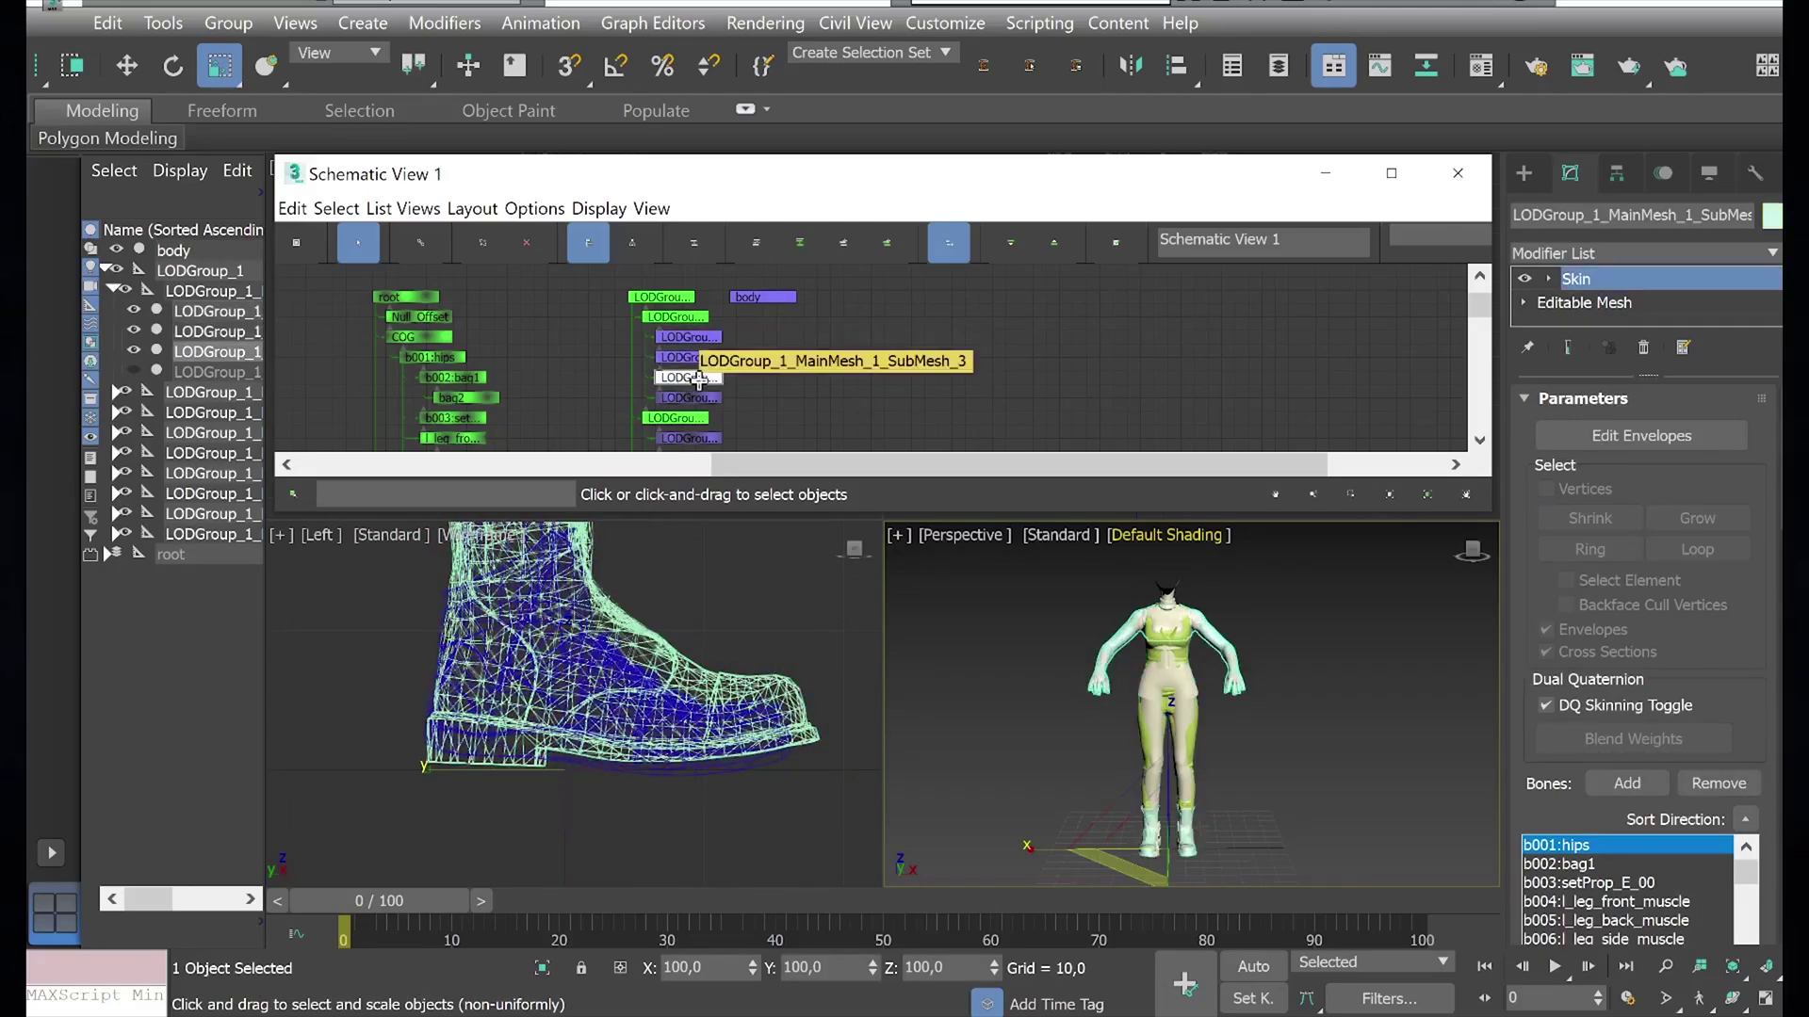
pyautogui.click(689, 337)
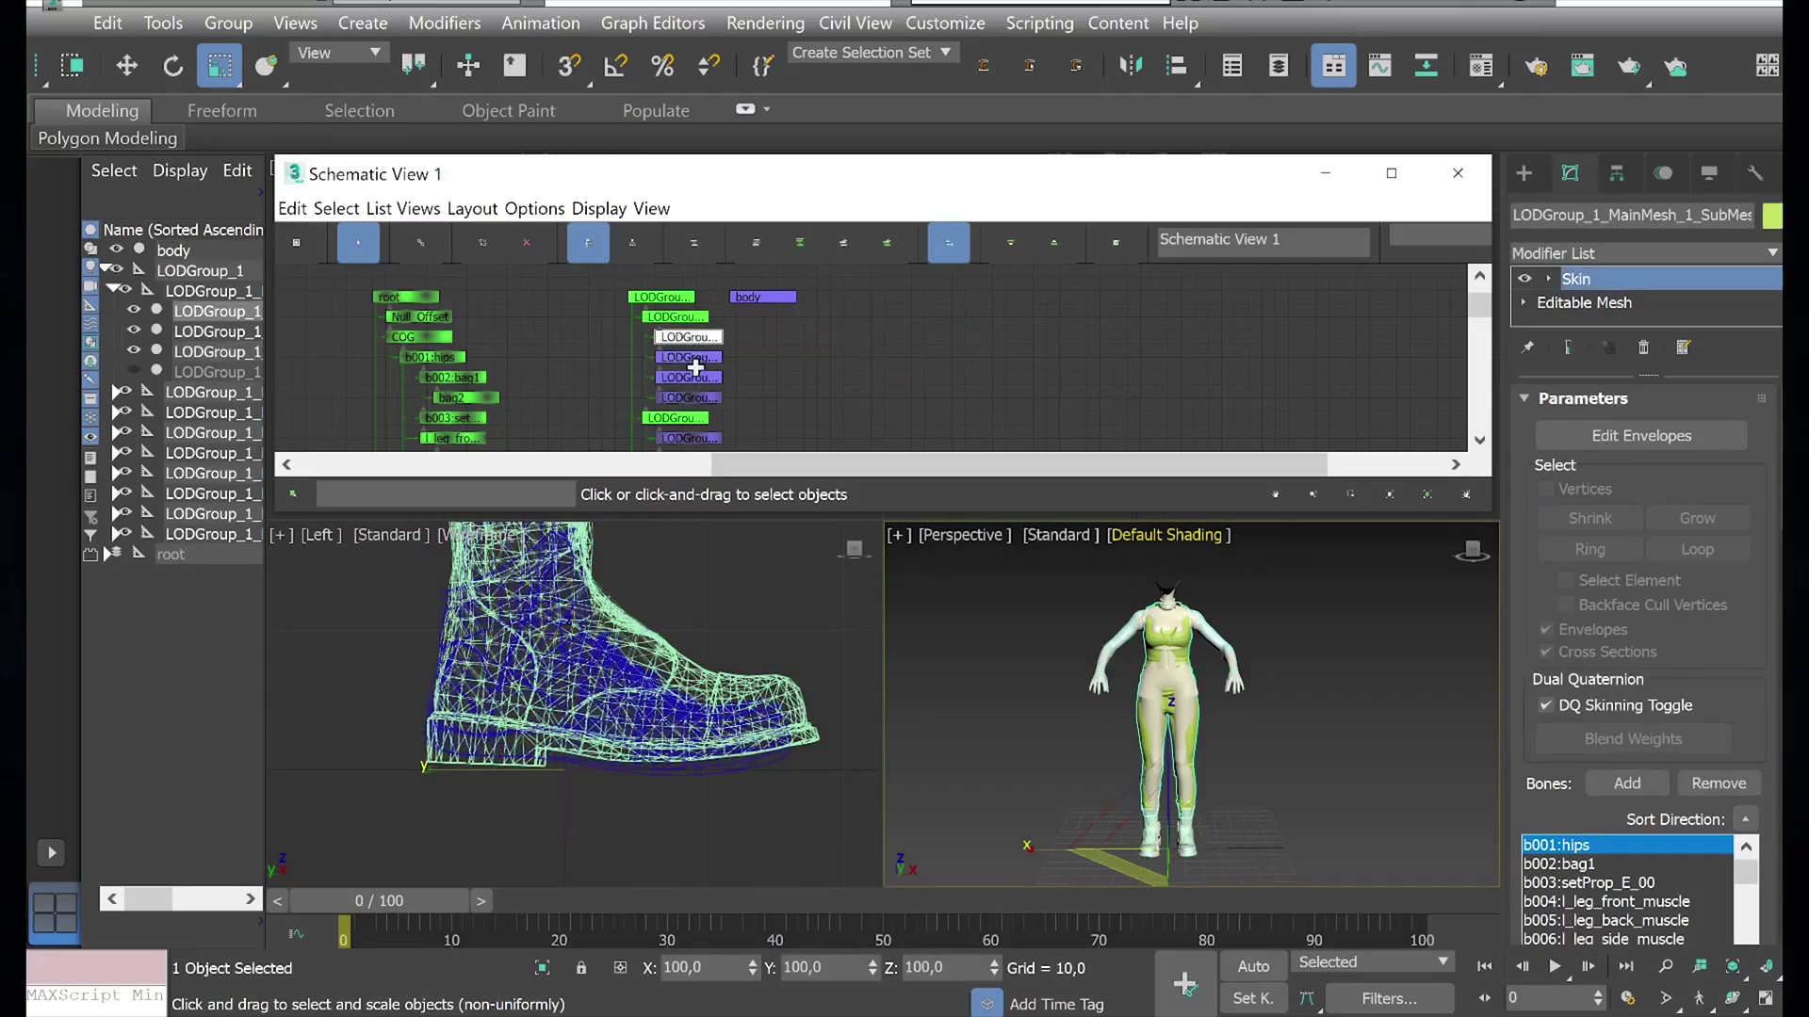
pyautogui.click(694, 376)
pyautogui.click(694, 377)
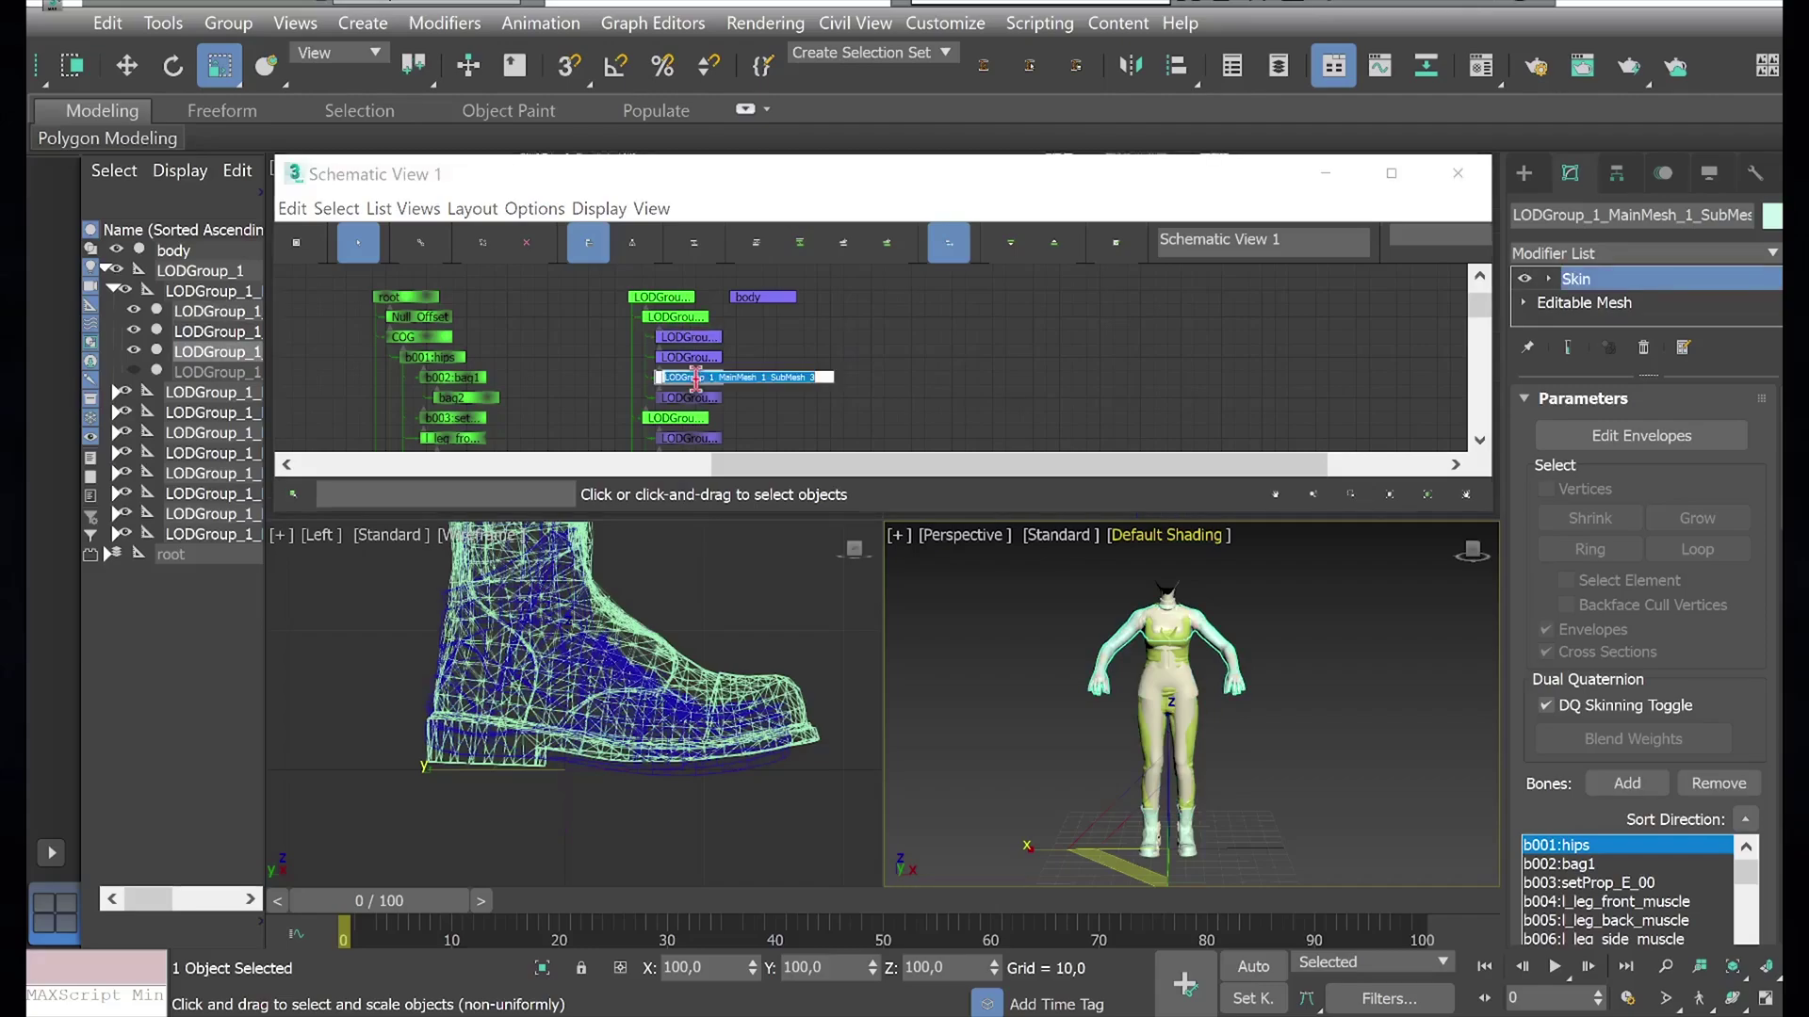
# Step: Rename the body node to the copied name LODGroup_1_MainMesh_1_SubMesh_3
pyautogui.hotkey('ctrl', 'c')
pyautogui.click(751, 297)
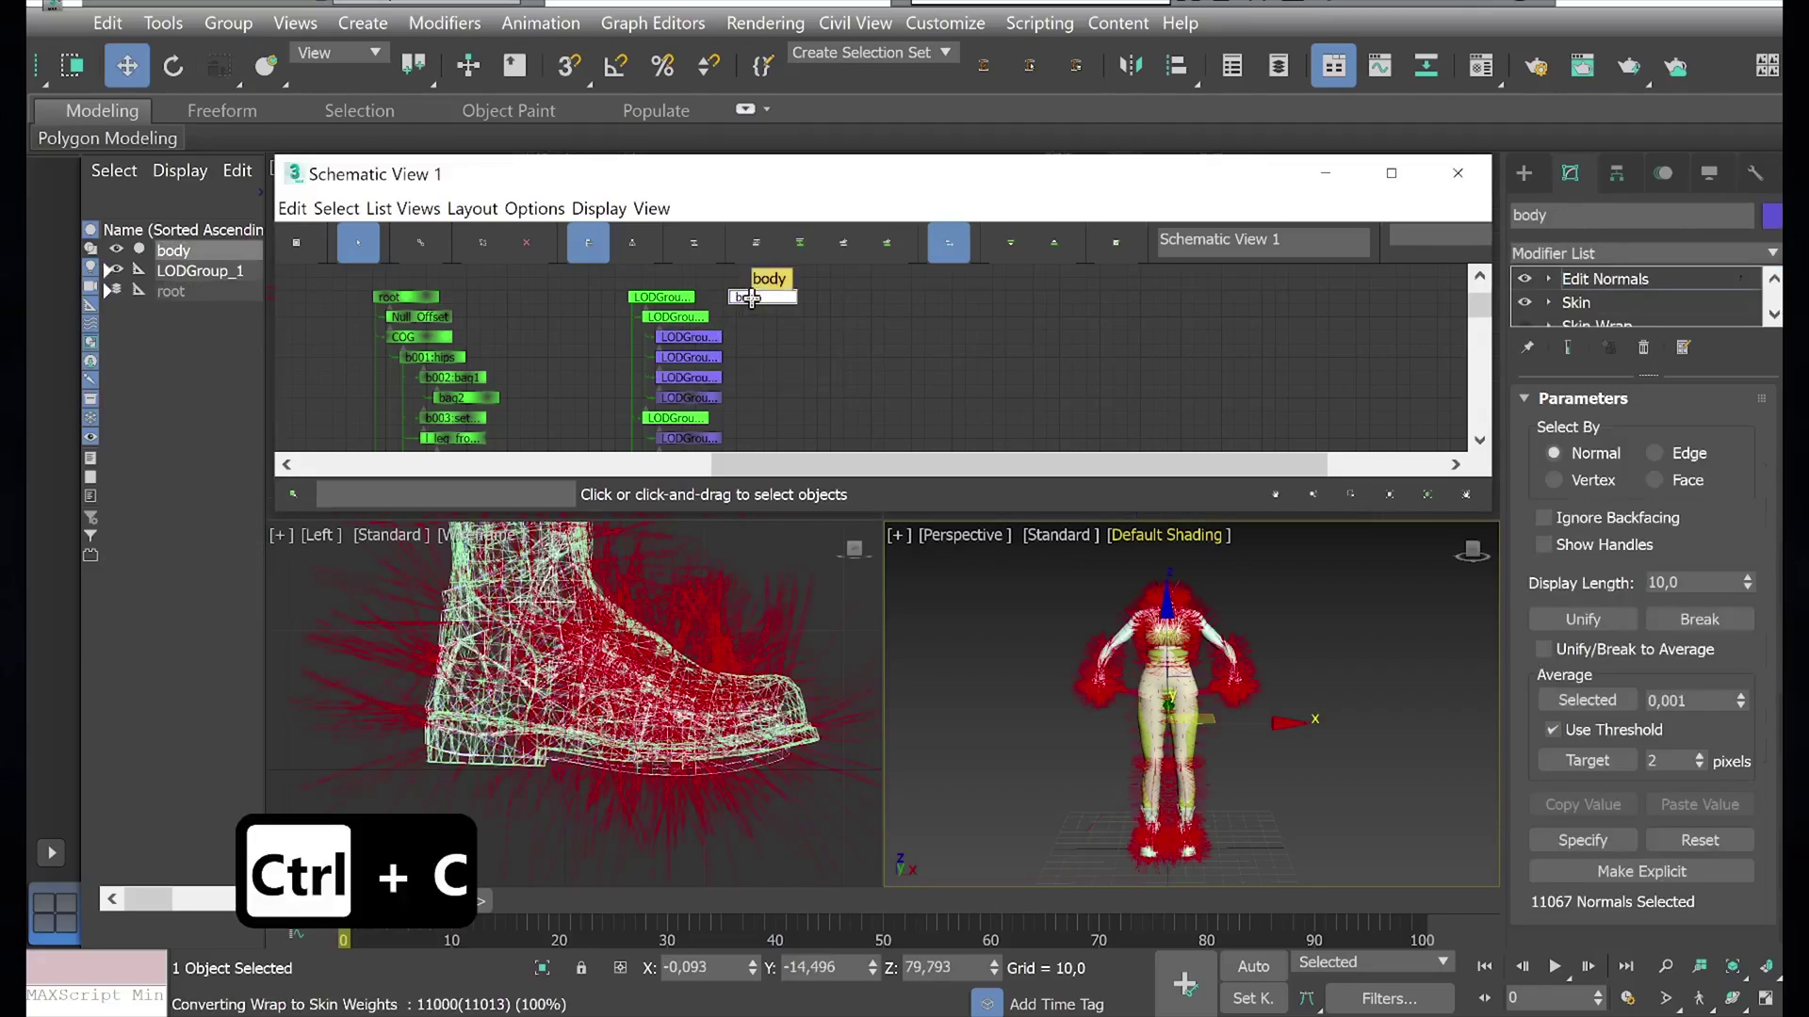
pyautogui.hotkey('ctrl', 'v')
pyautogui.press('Return')
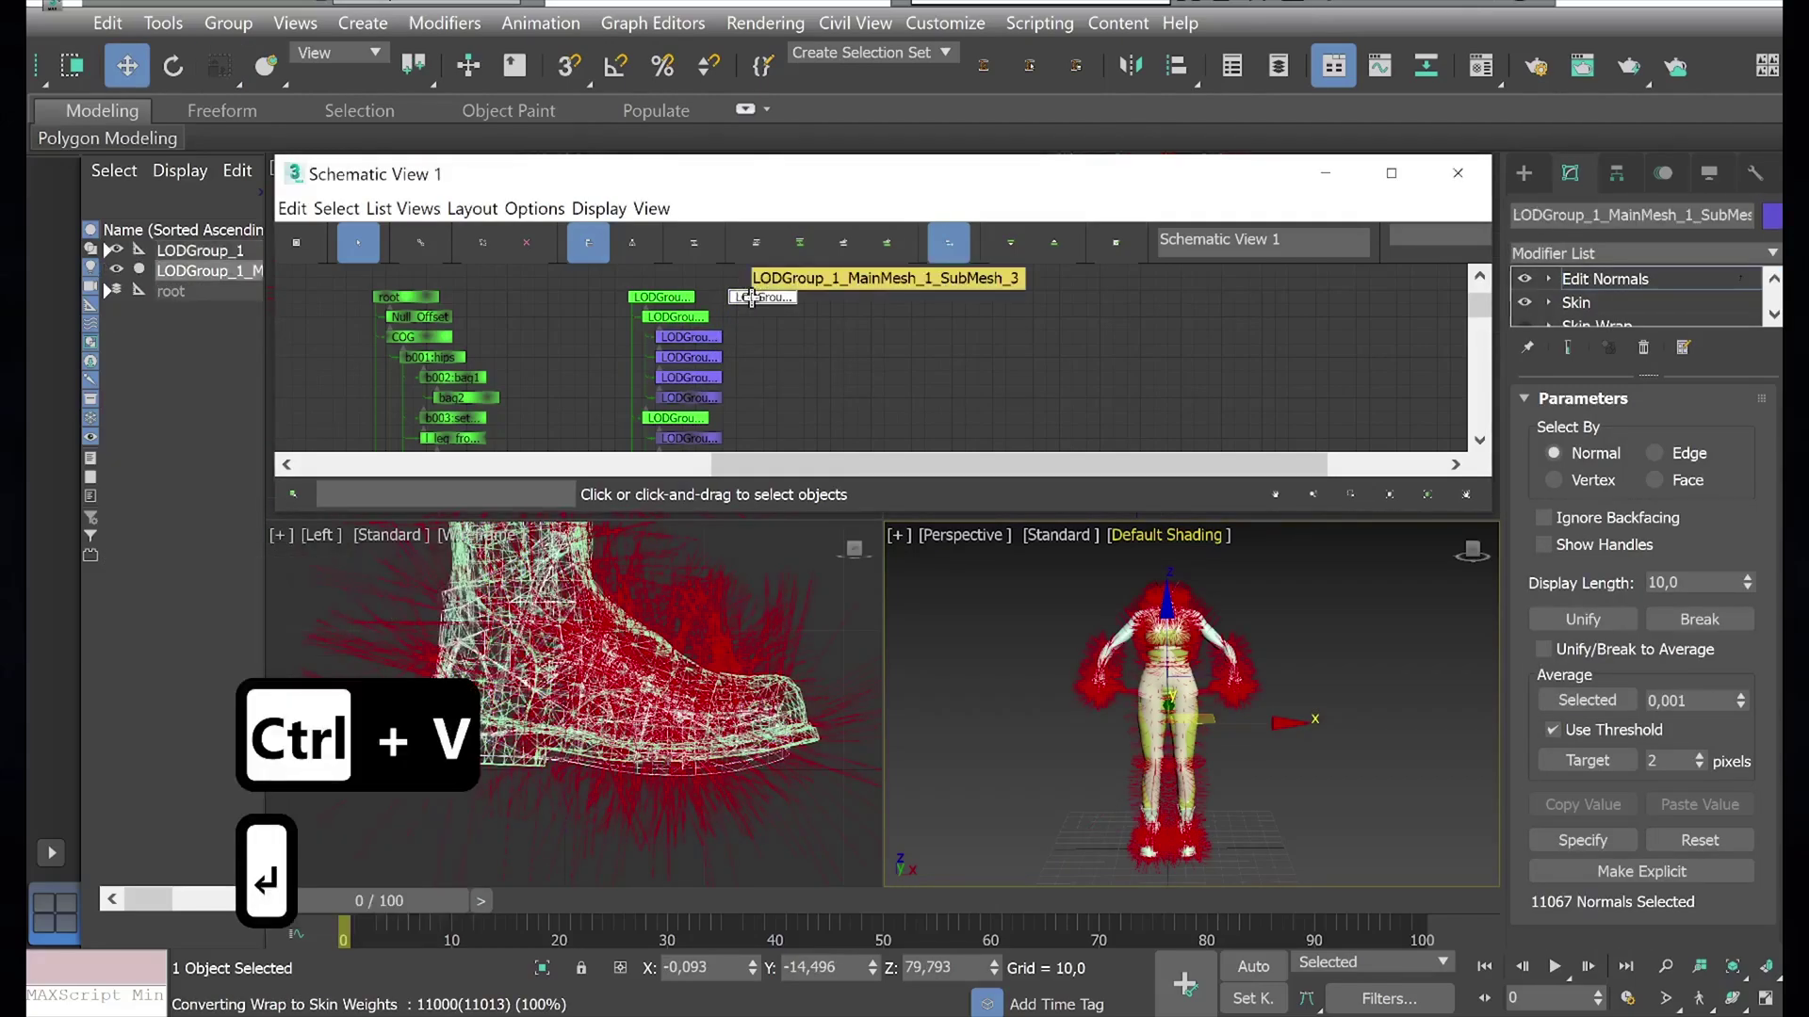
# Step: Create instance clones named LODGroup_2 and LODGroup_3 MainMesh_1_SubMesh_3
pyautogui.hotkey('ctrl', 'v')
pyautogui.hotkey('ctrl', 'a')
pyautogui.hotkey('ctrl', 'v')
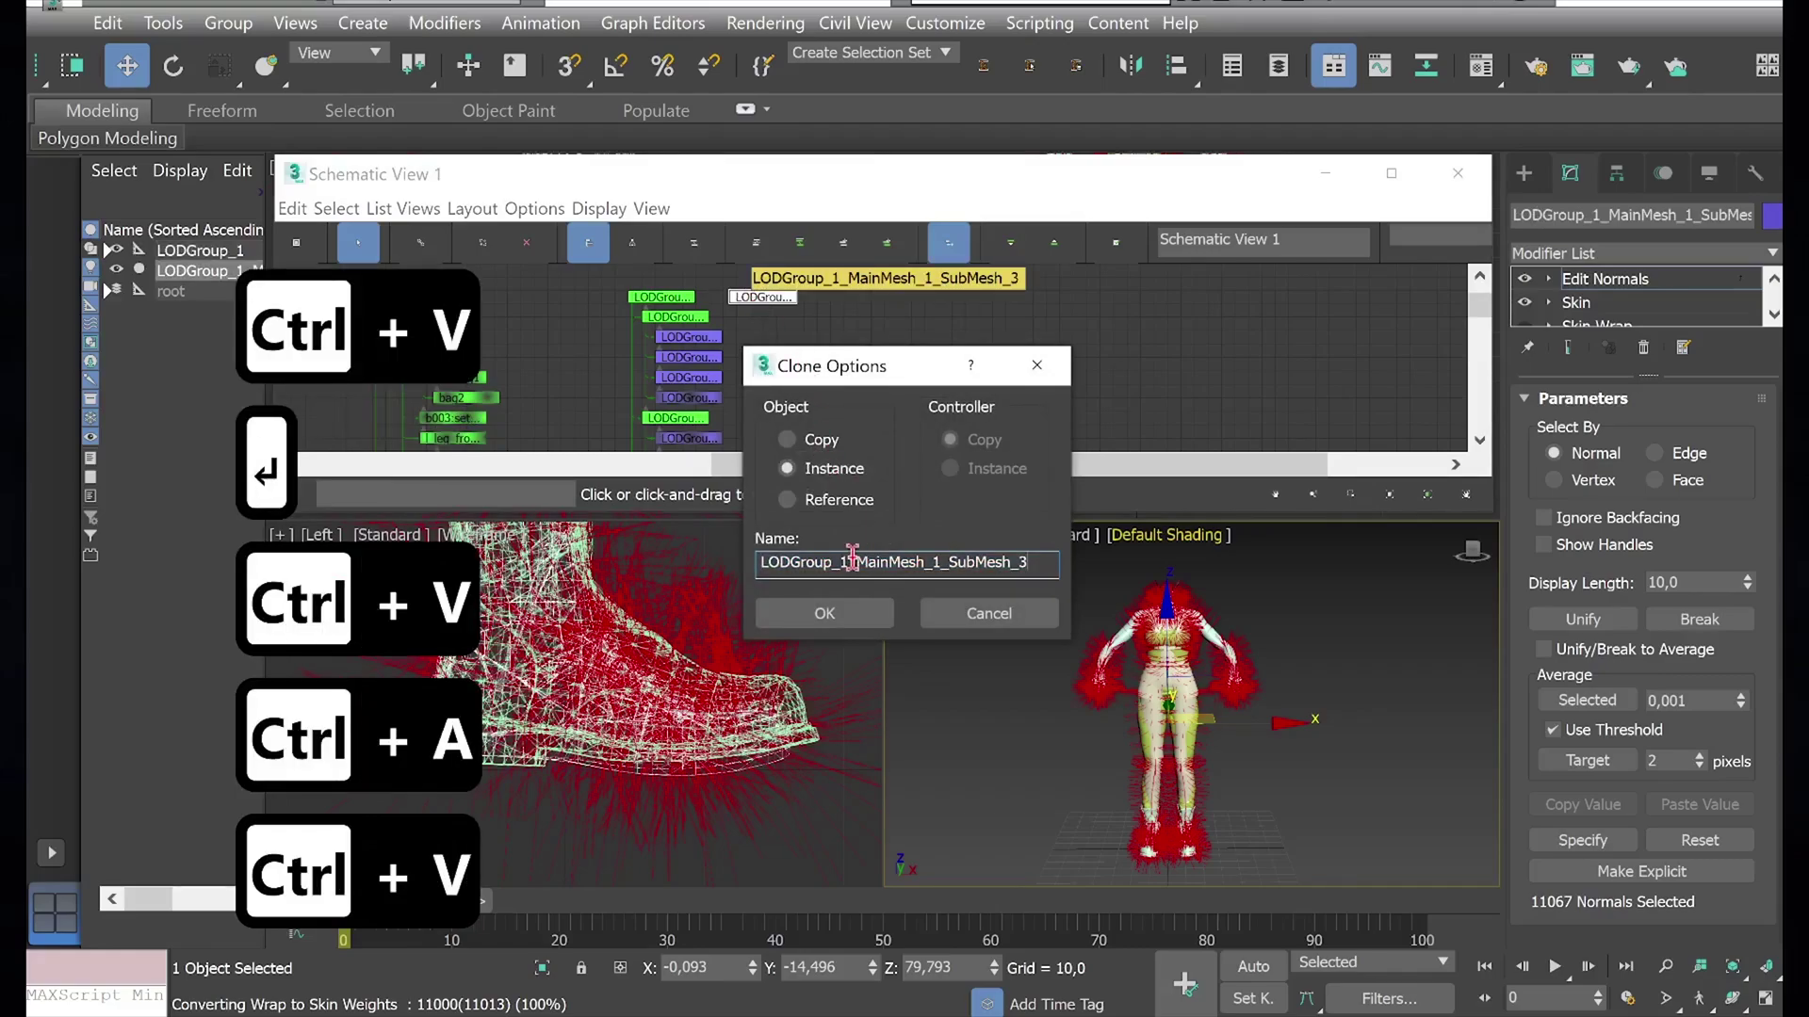
pyautogui.press('BackSpace')
pyautogui.press('BackSpace')
pyautogui.press('Return')
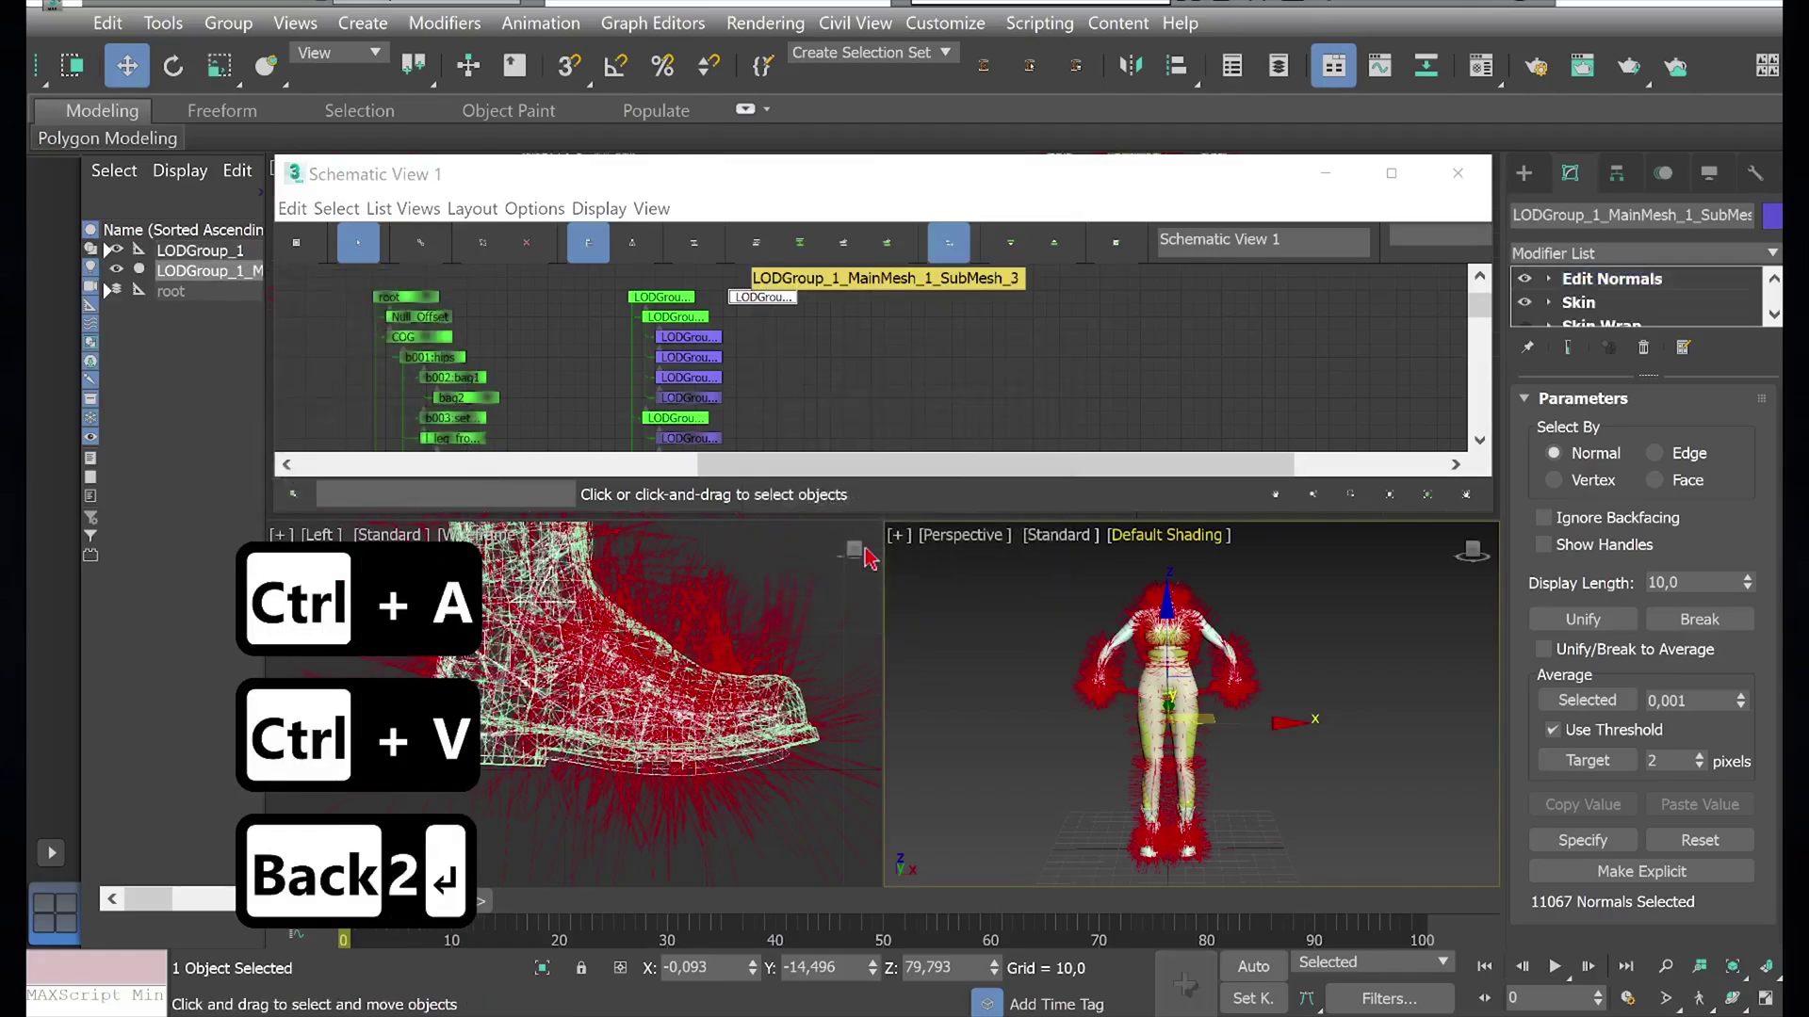
pyautogui.hotkey('ctrl', 'v')
pyautogui.hotkey('ctrl', 'a')
pyautogui.hotkey('ctrl', 'v')
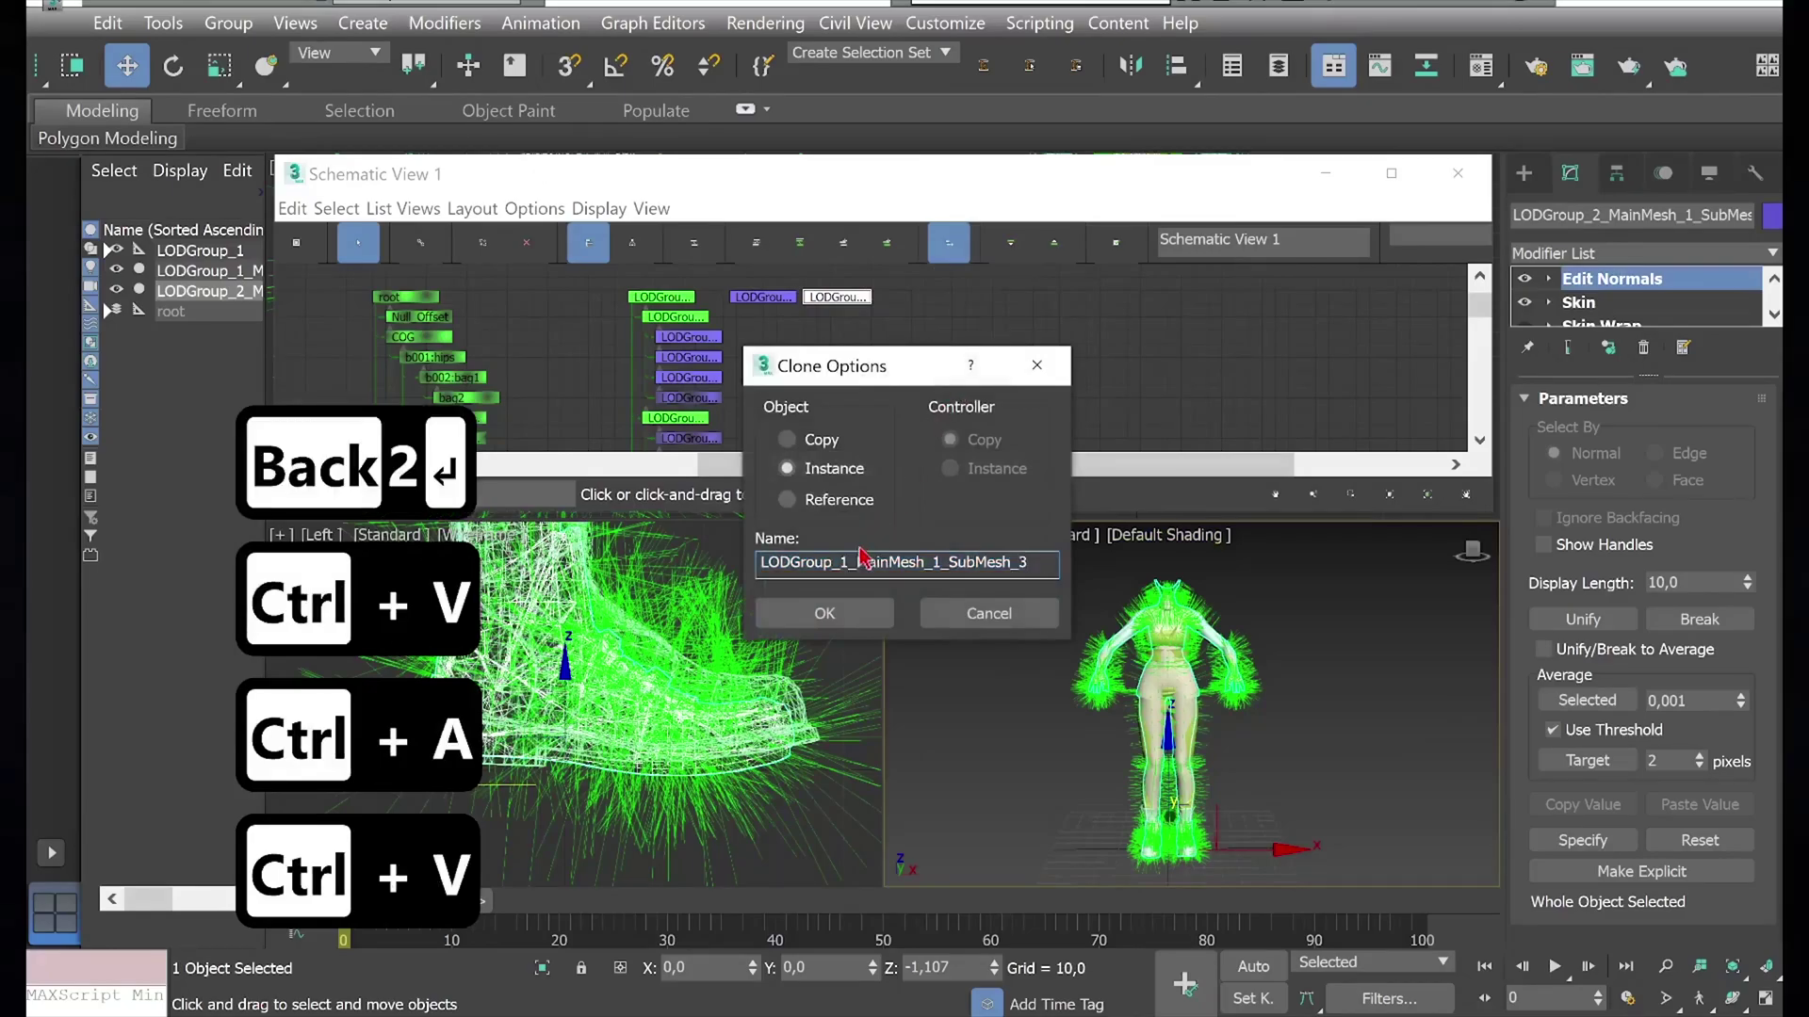
pyautogui.press('BackSpace')
pyautogui.write('3')
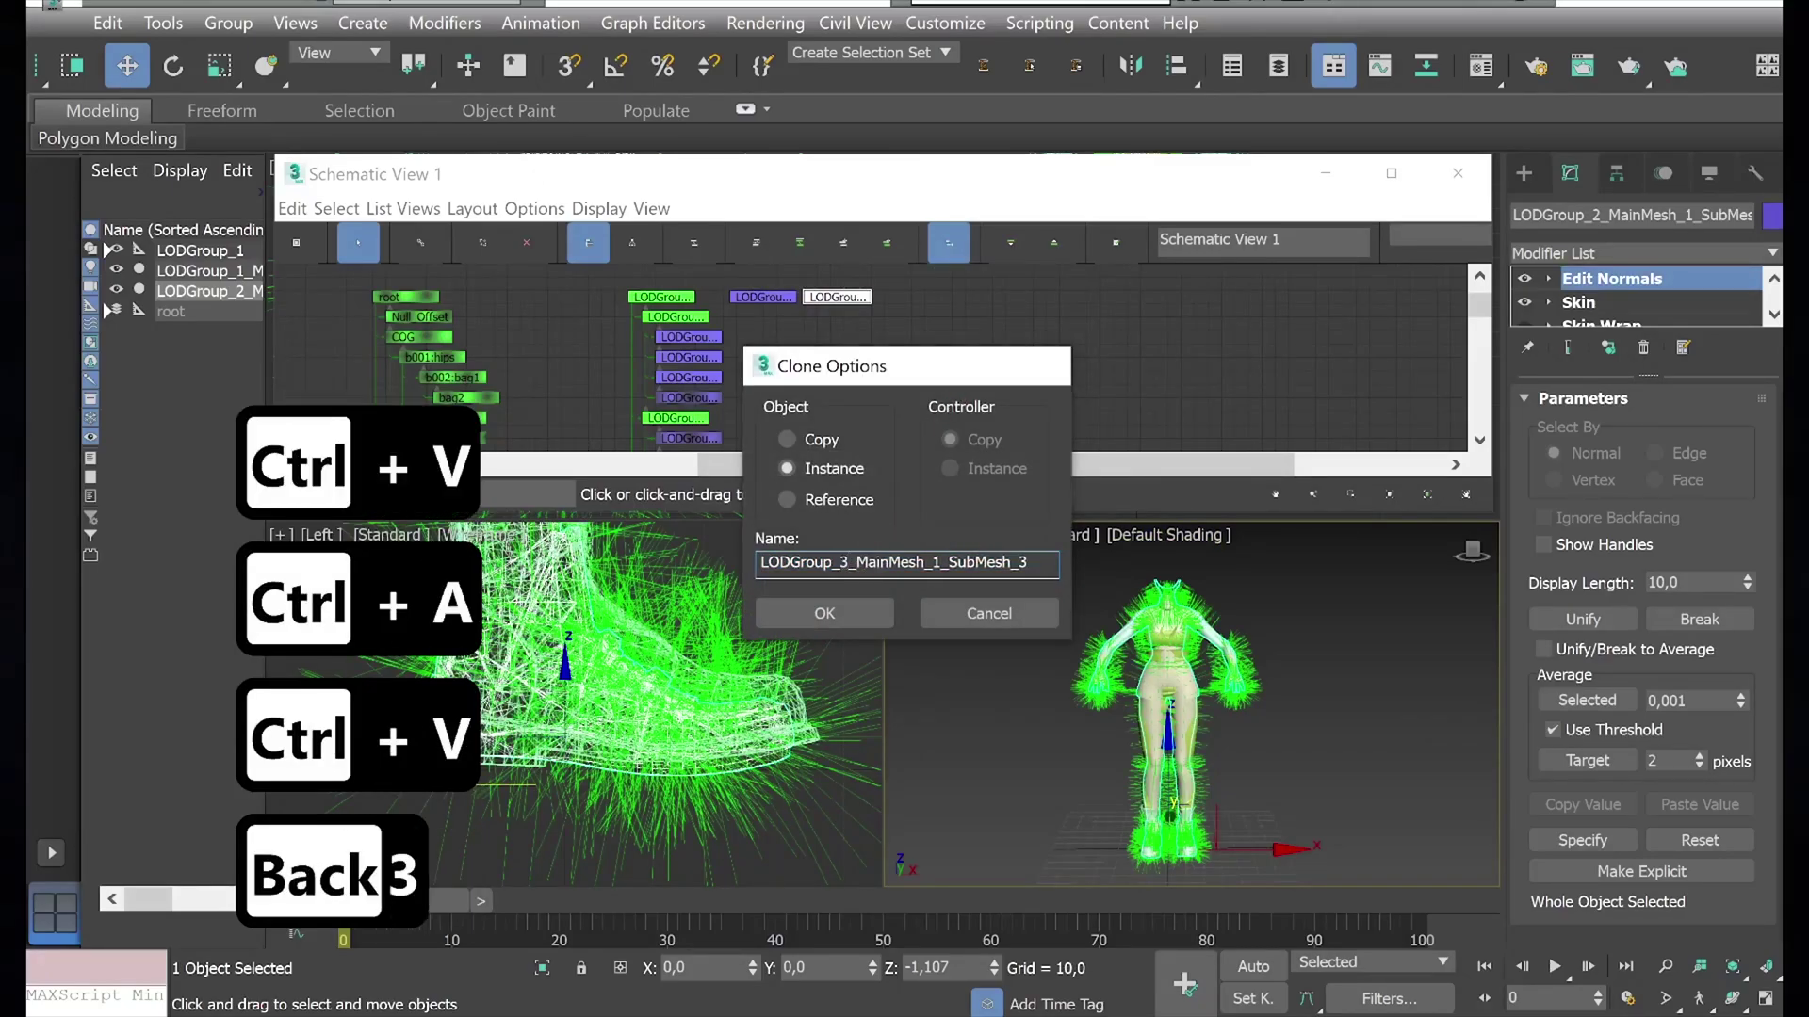
pyautogui.press('Return')
# Step: Create instance clones named LODGroup_4 and LODGroup_5 MainMesh_1_SubMesh_3
pyautogui.hotkey('ctrl', 'v')
pyautogui.hotkey('ctrl', 'a')
pyautogui.write('LODGroup_1_MainMesh_1_SubMesh_3')
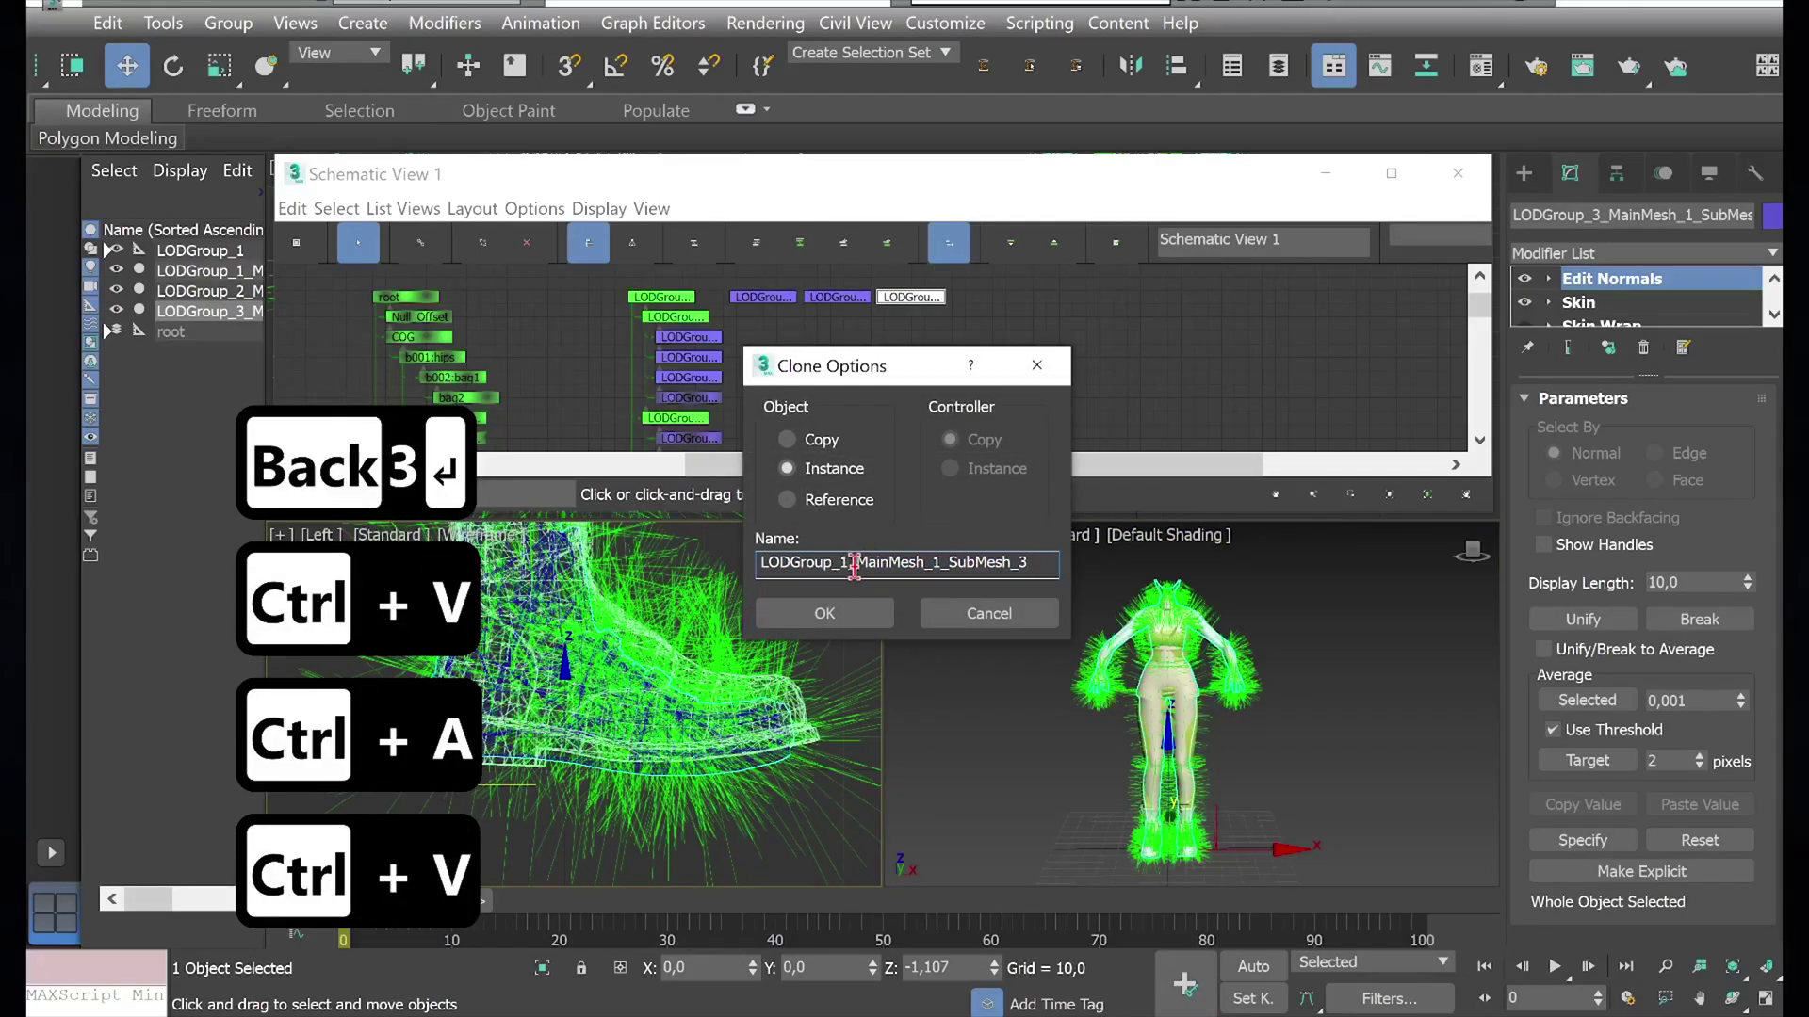
pyautogui.press('BackSpace')
pyautogui.write('4')
pyautogui.press('Return')
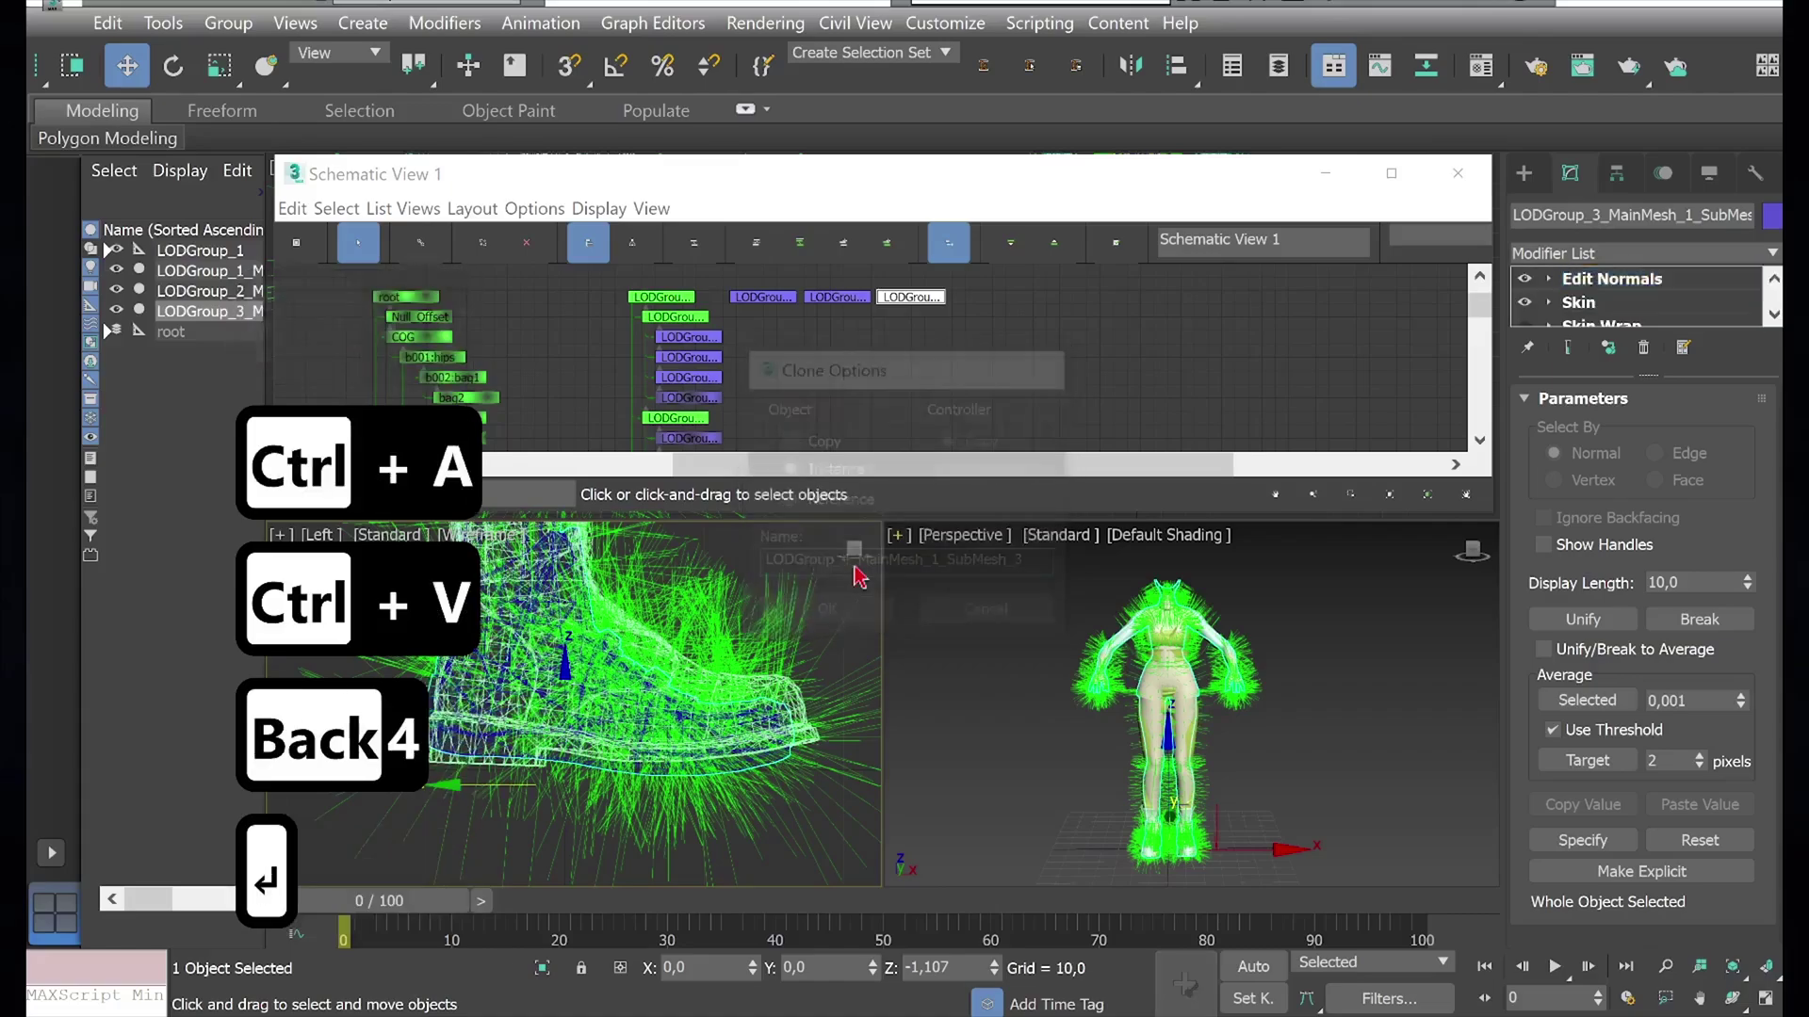
pyautogui.hotkey('ctrl', 'v')
pyautogui.hotkey('ctrl', 'a')
pyautogui.write('LODGroup_1_MainMesh_1_SubMesh_3')
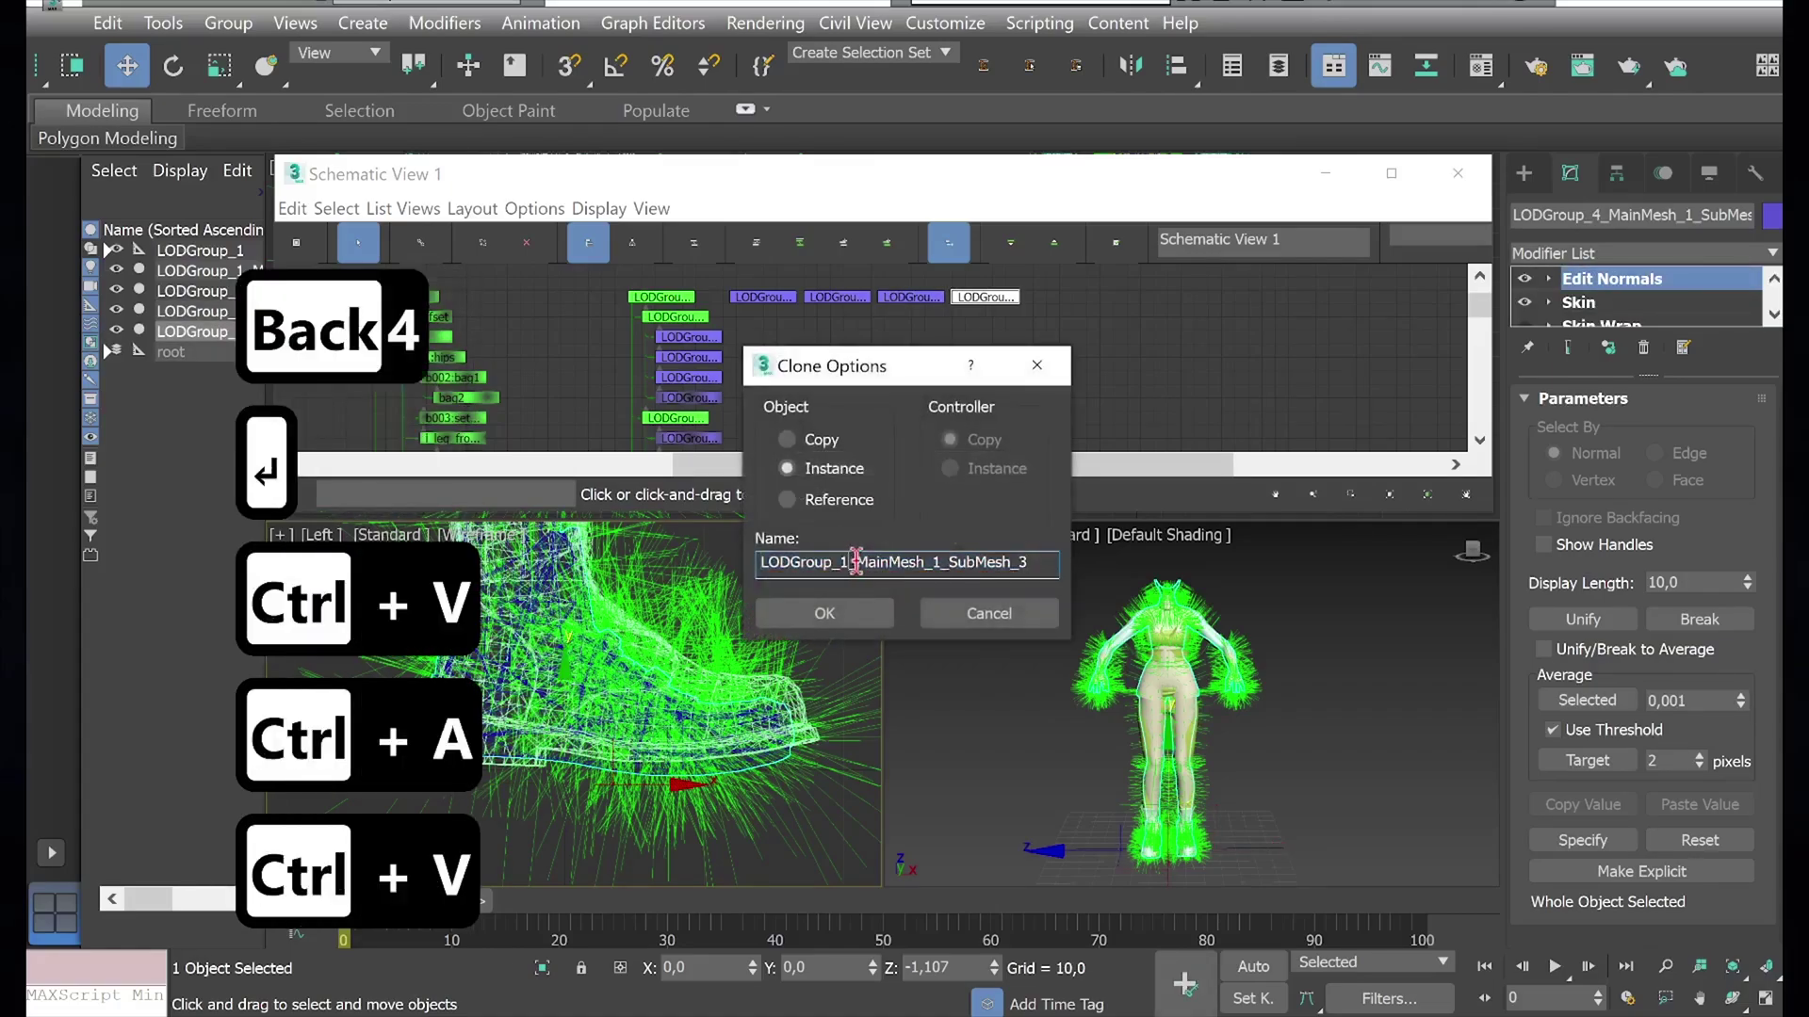
pyautogui.press('BackSpace')
pyautogui.write('5')
pyautogui.press('Return')
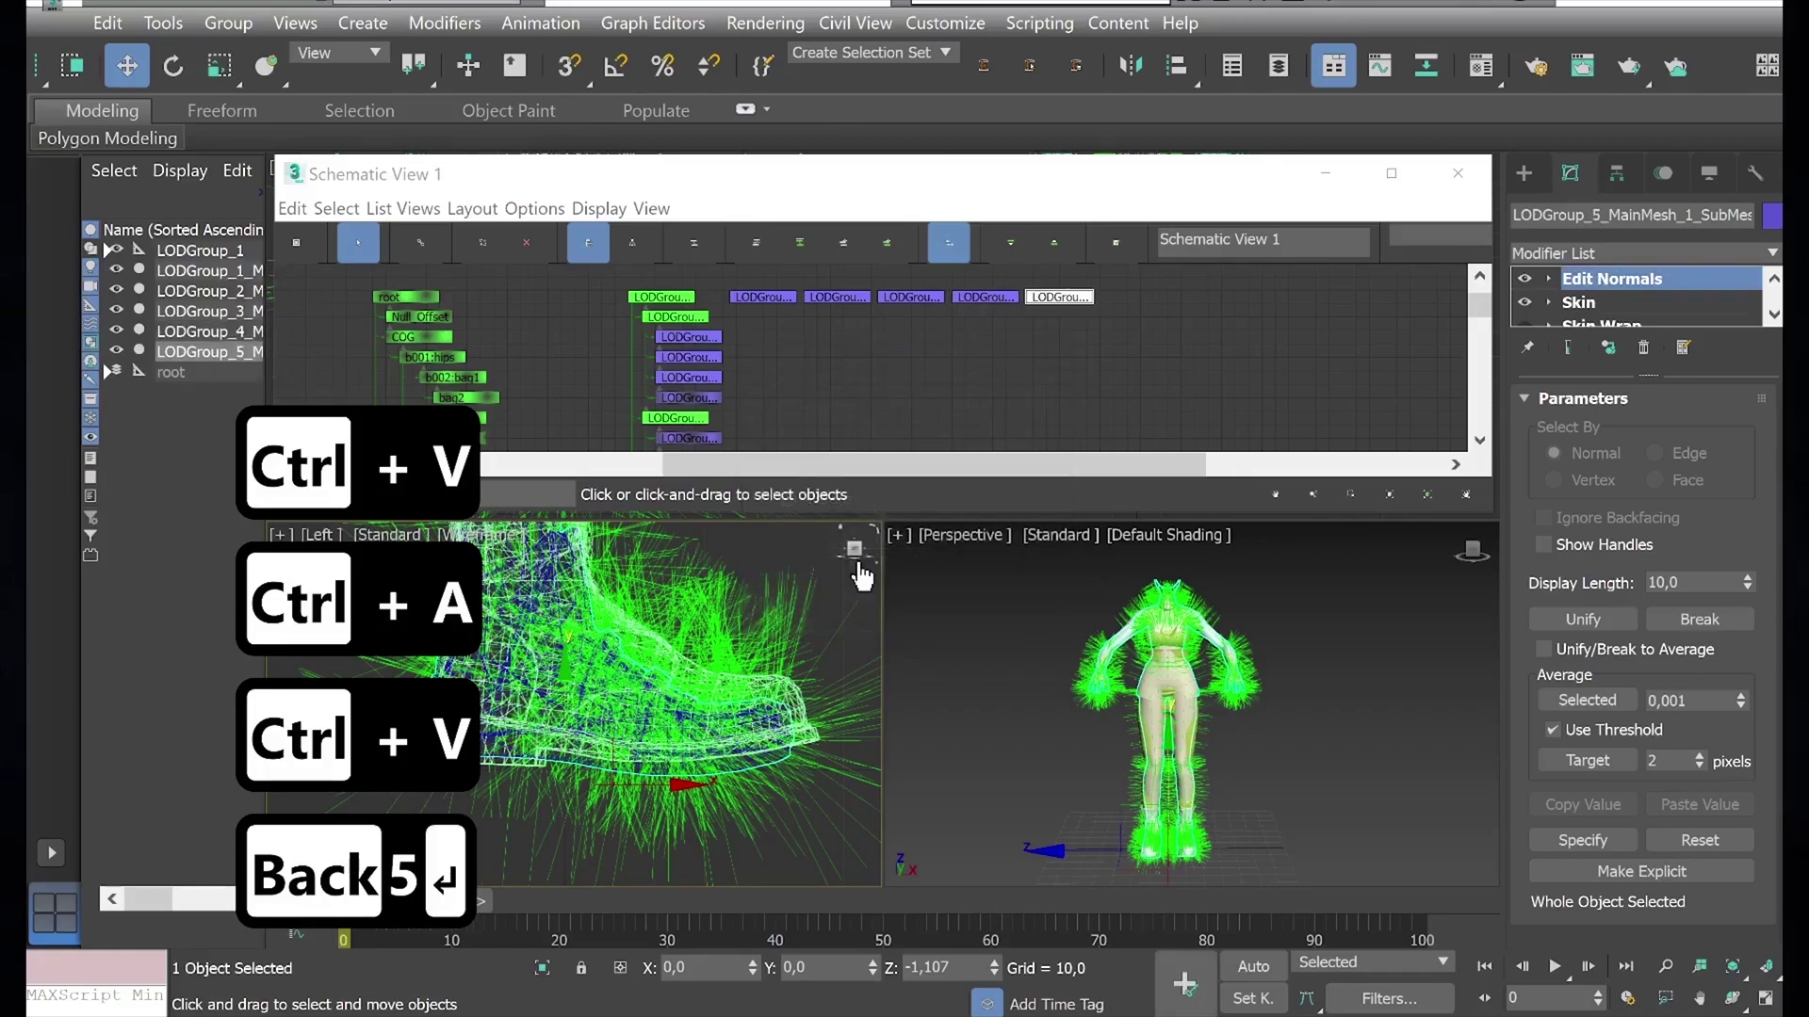
# Step: Select the five LODGroup nodes and run the RE_Engine_MESH_v0.5e.ms script
pyautogui.click(880, 429)
pyautogui.moveTo(721, 325); pyautogui.dragTo(1112, 275)
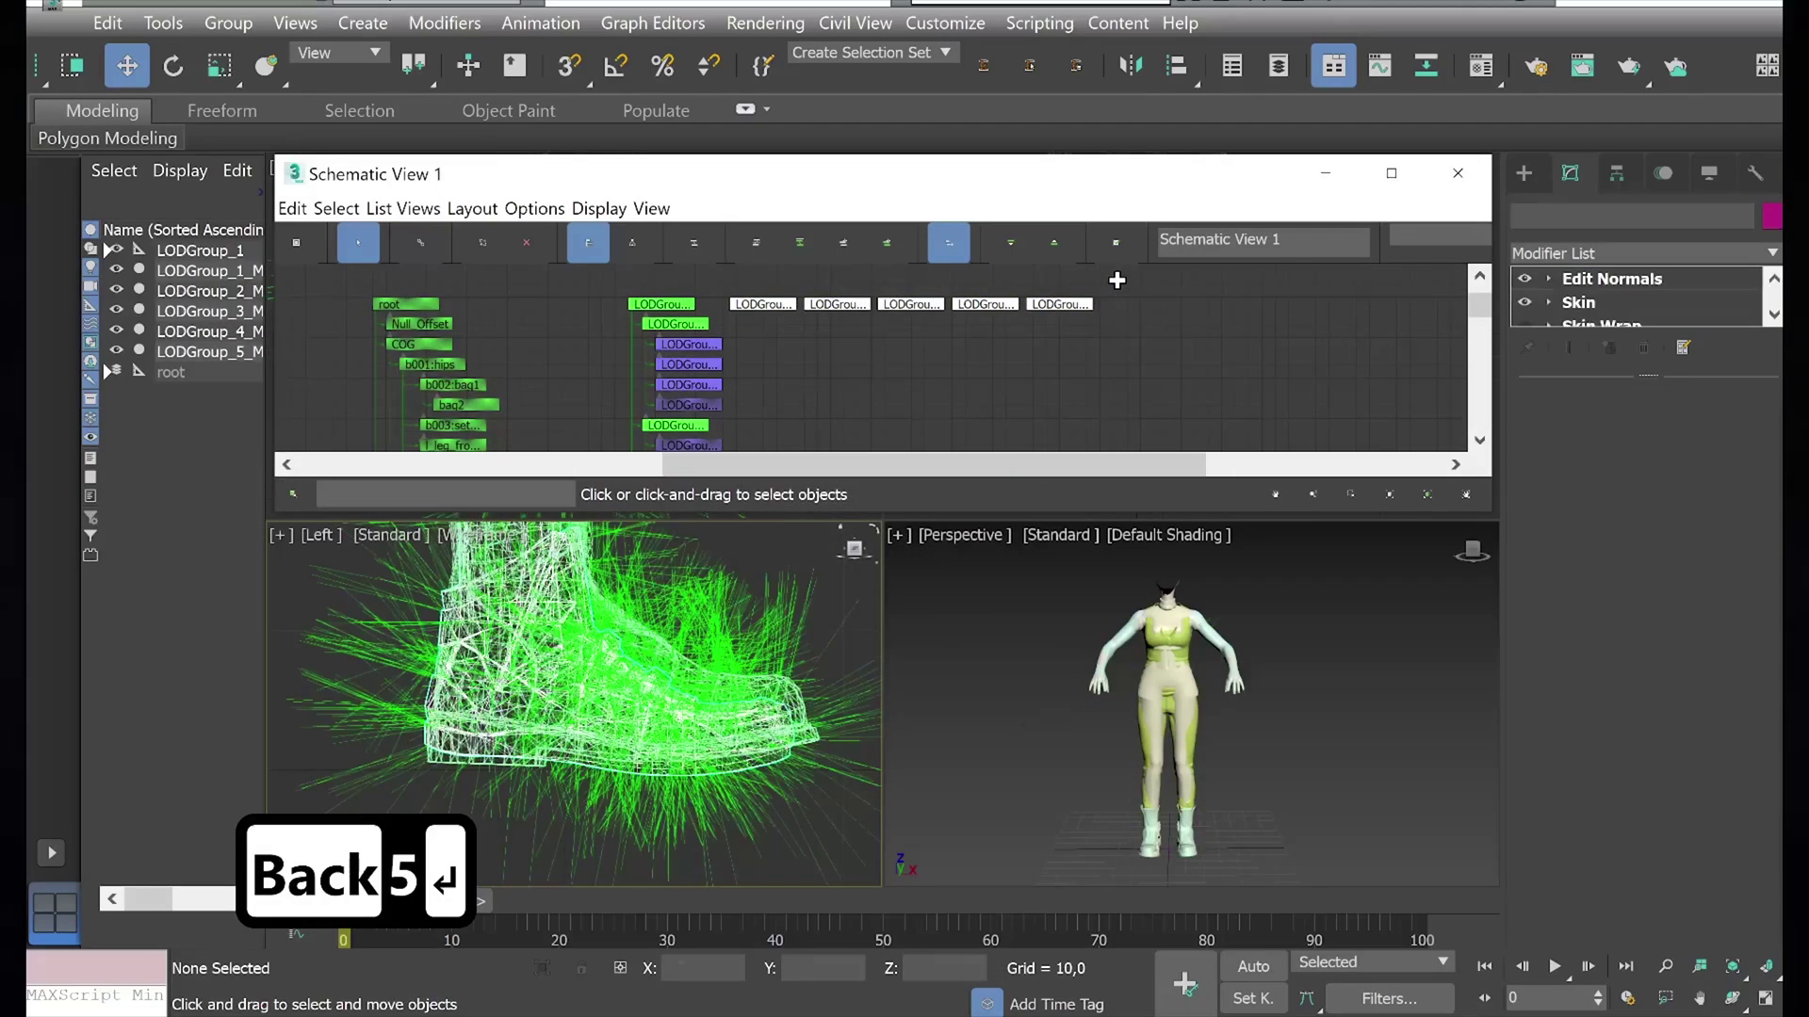
pyautogui.click(1039, 22)
pyautogui.click(1072, 216)
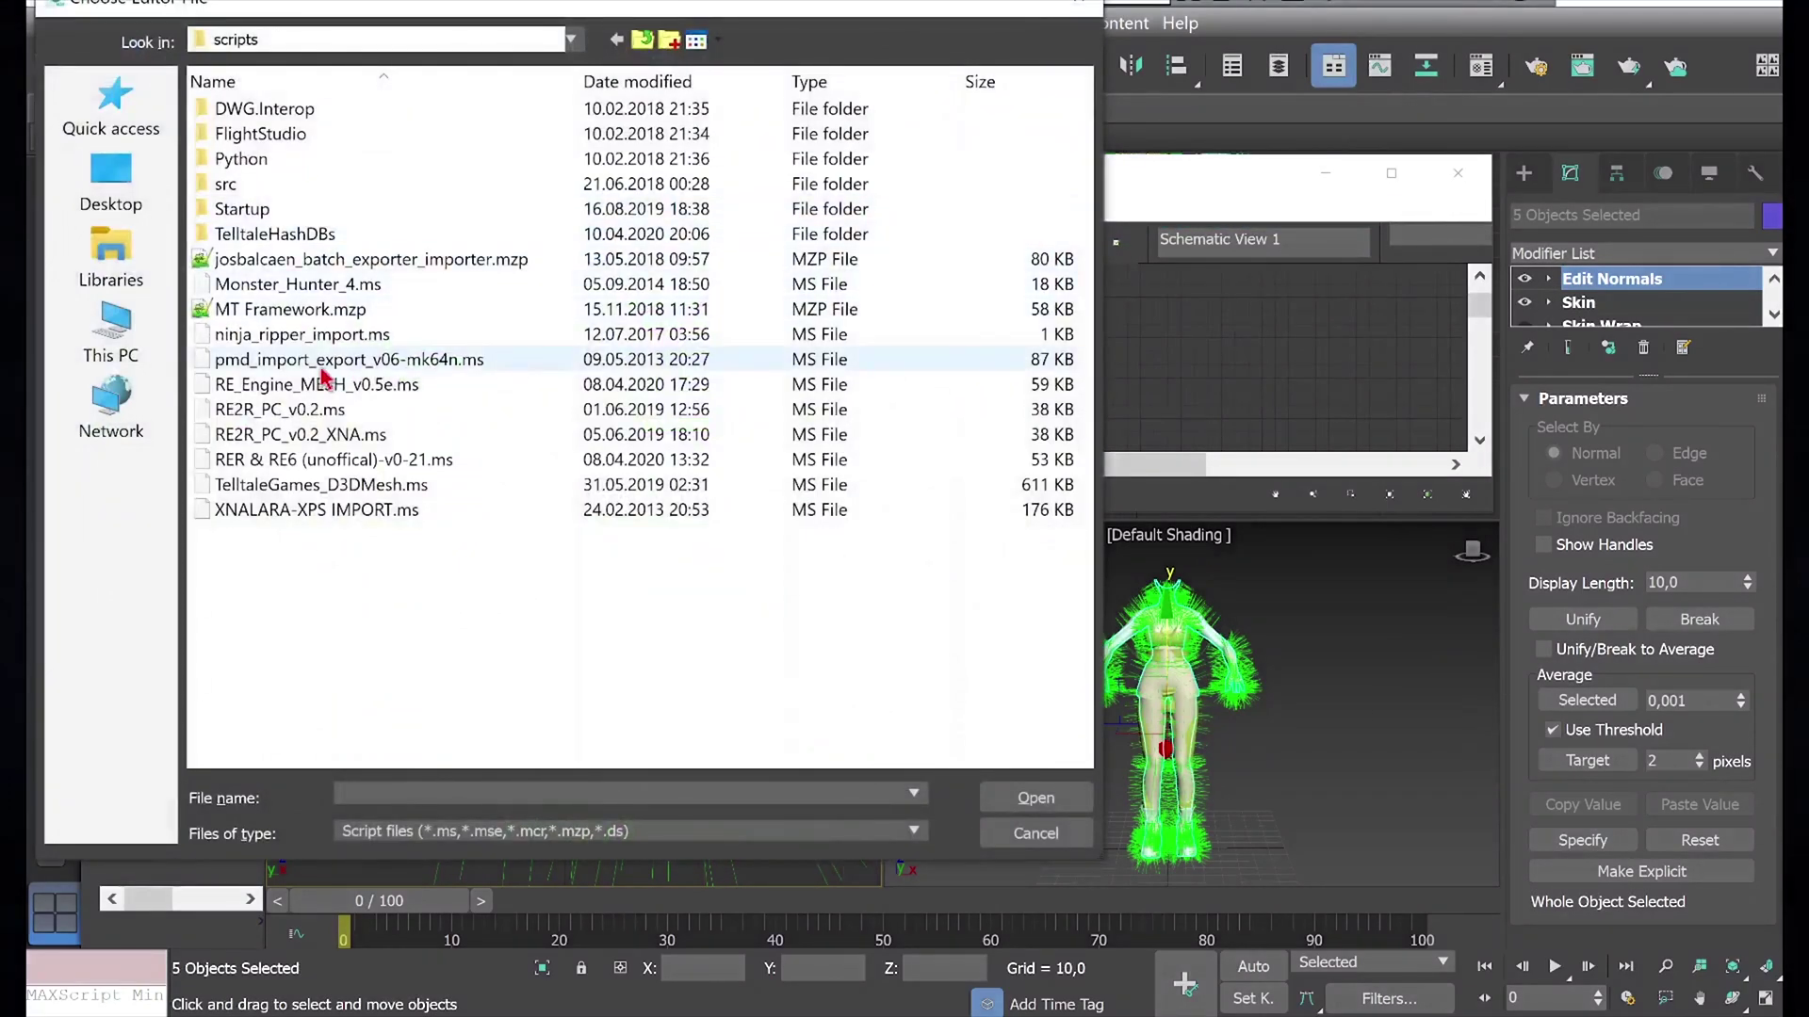
pyautogui.doubleClick(313, 391)
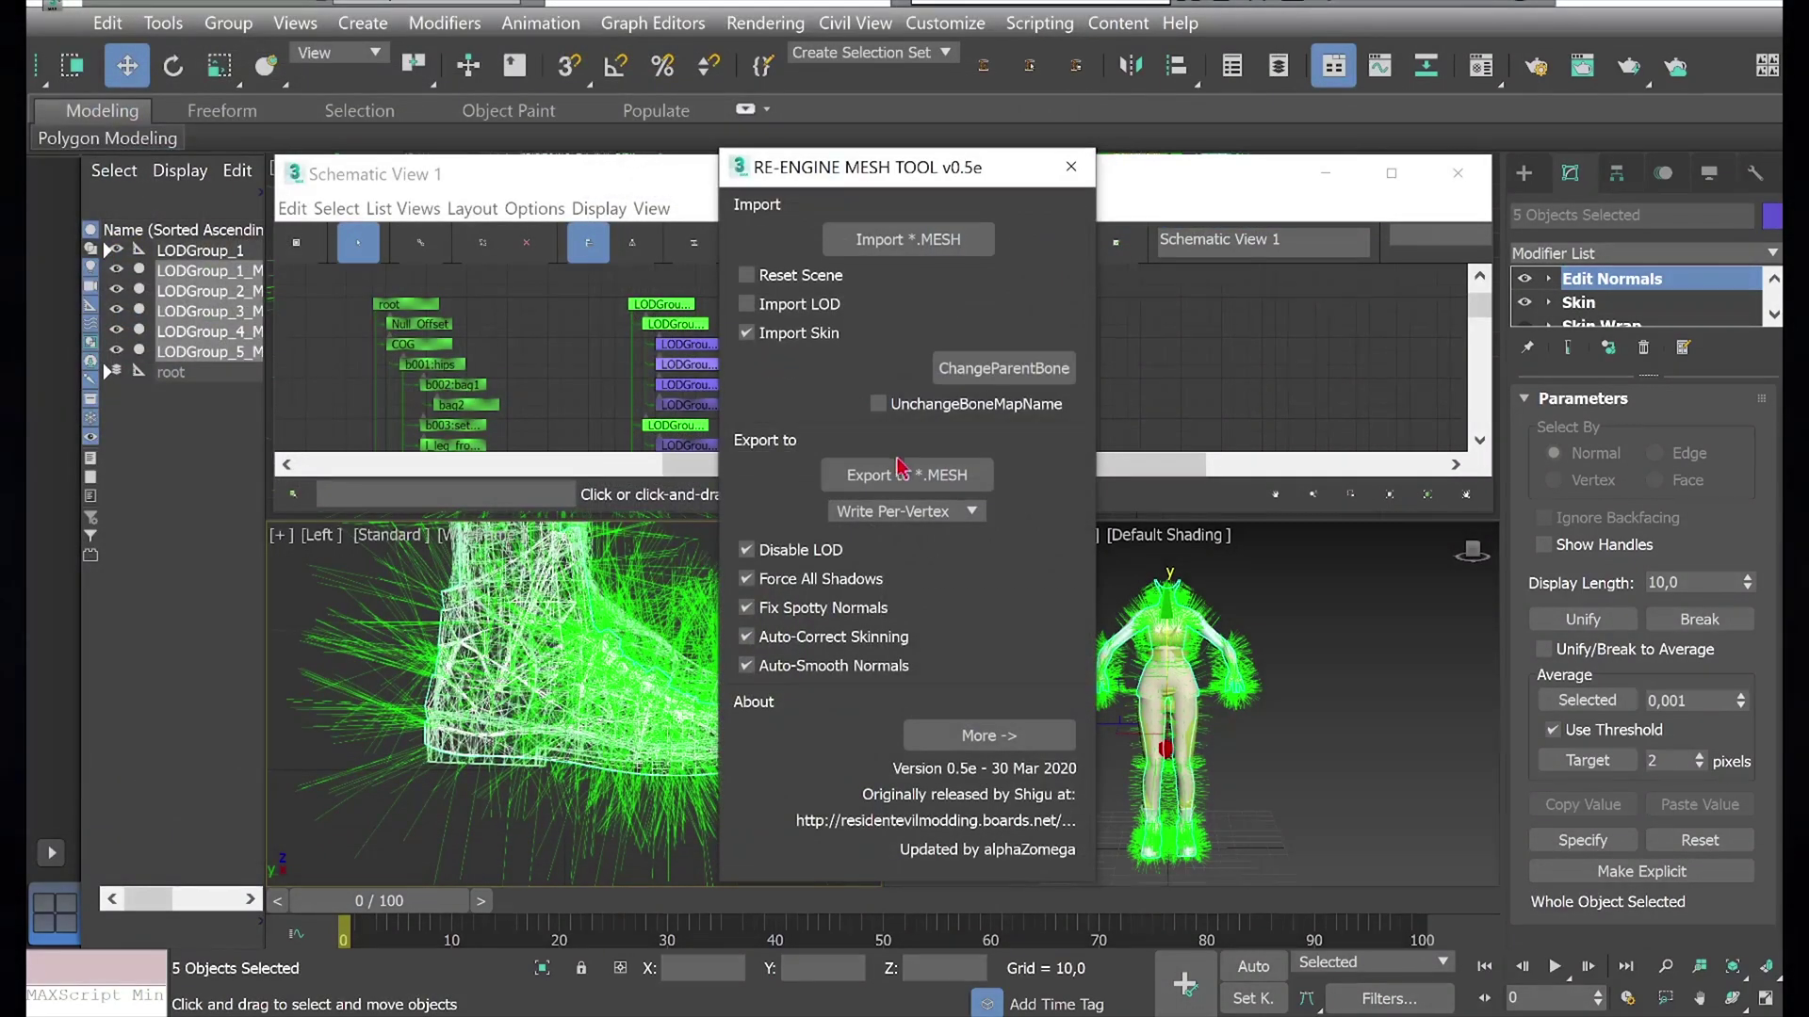
# Step: Export the selection as a .MESH based on pl2000.mesh.1902042334
pyautogui.click(899, 468)
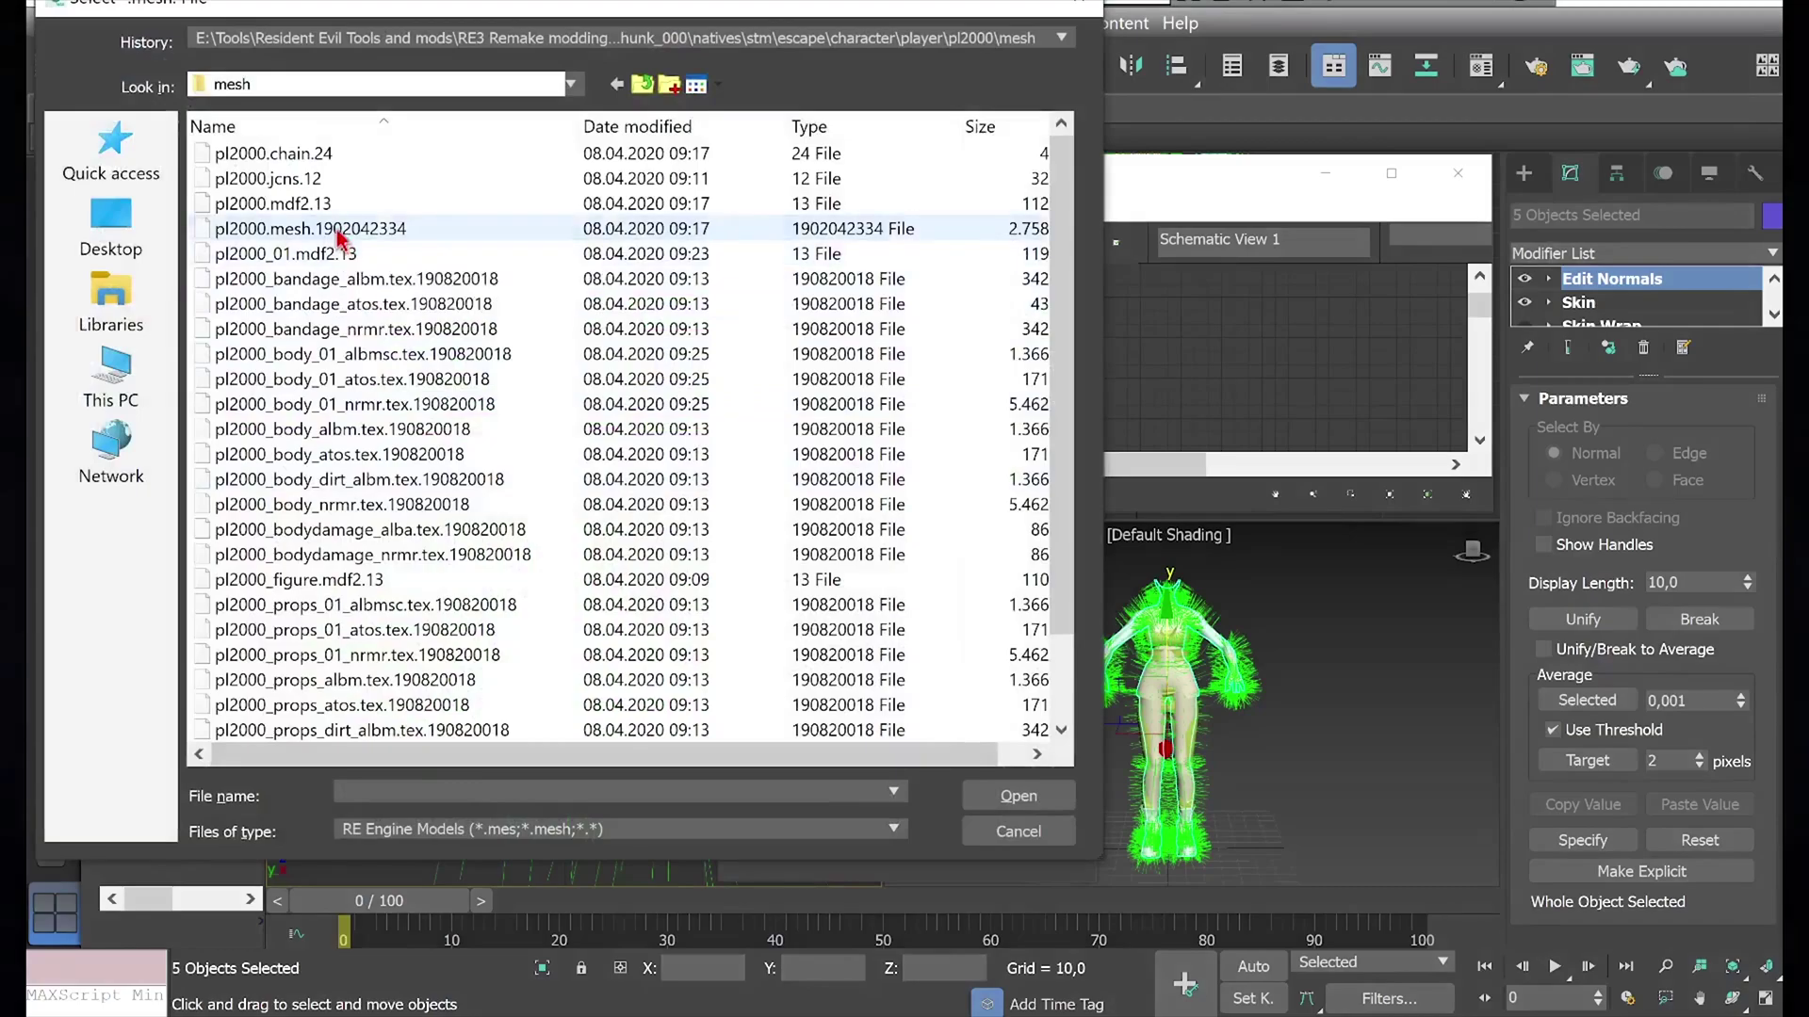
pyautogui.click(337, 230)
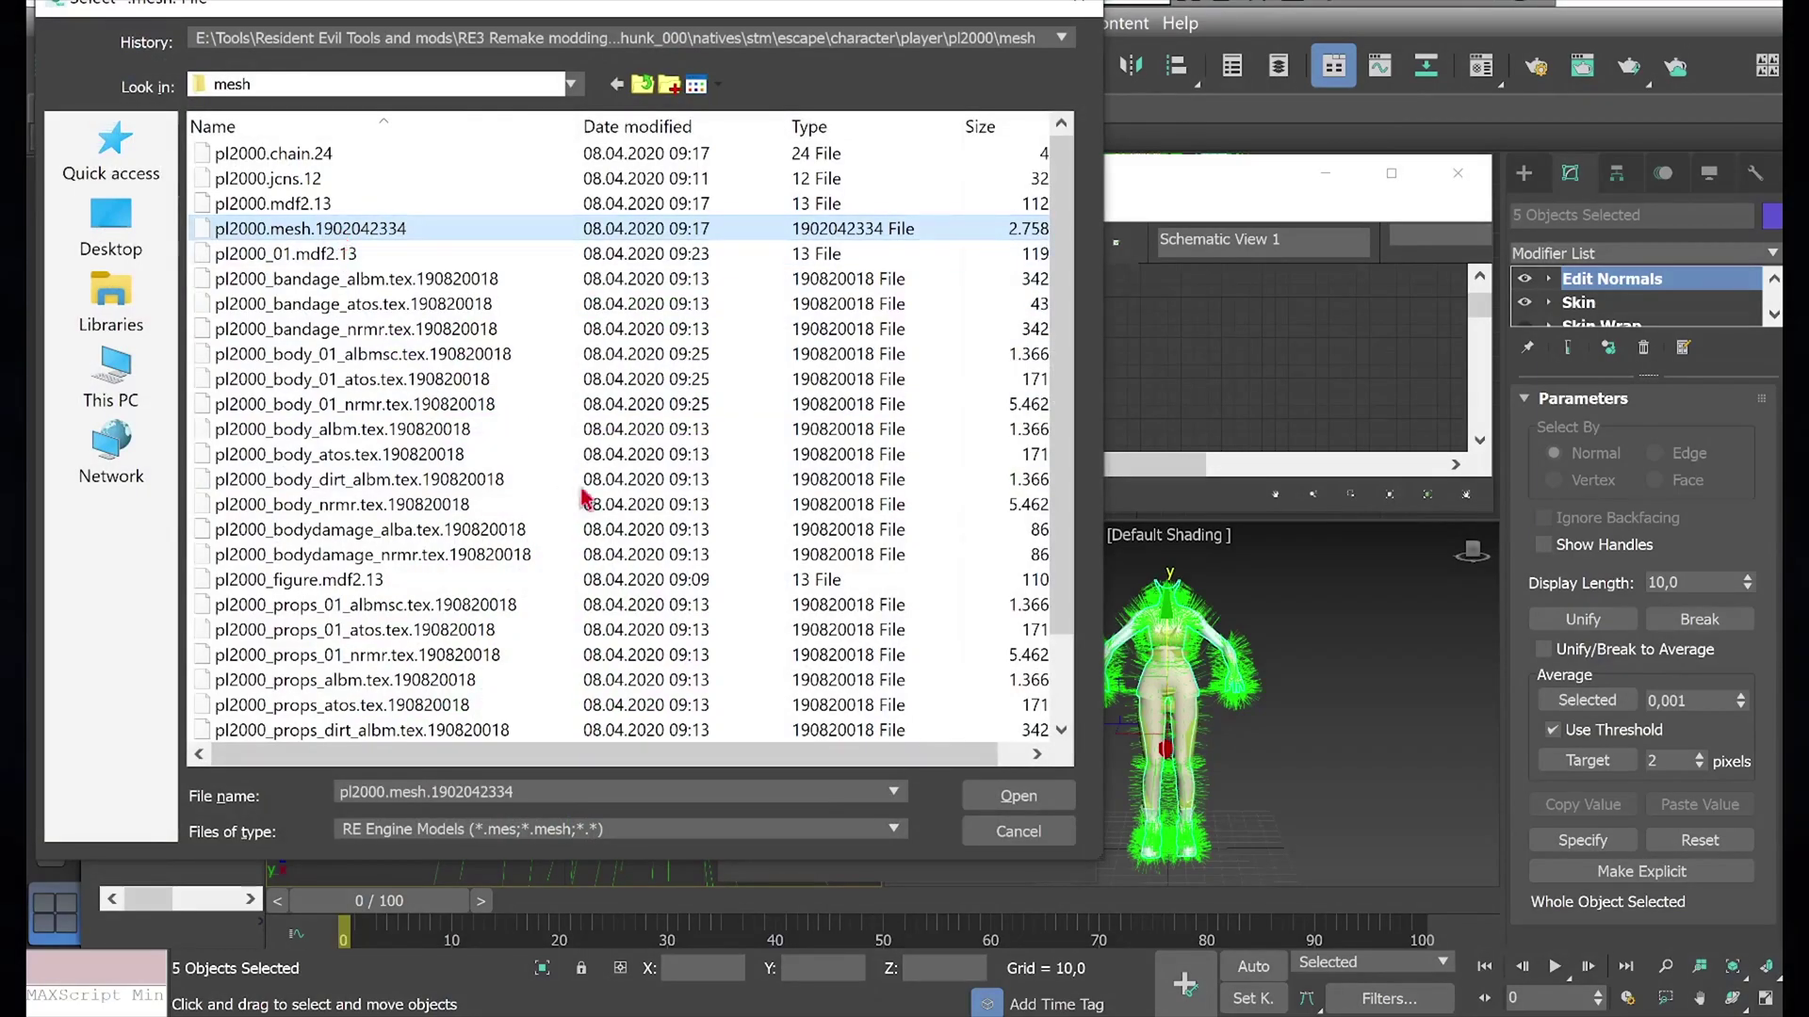
pyautogui.click(987, 803)
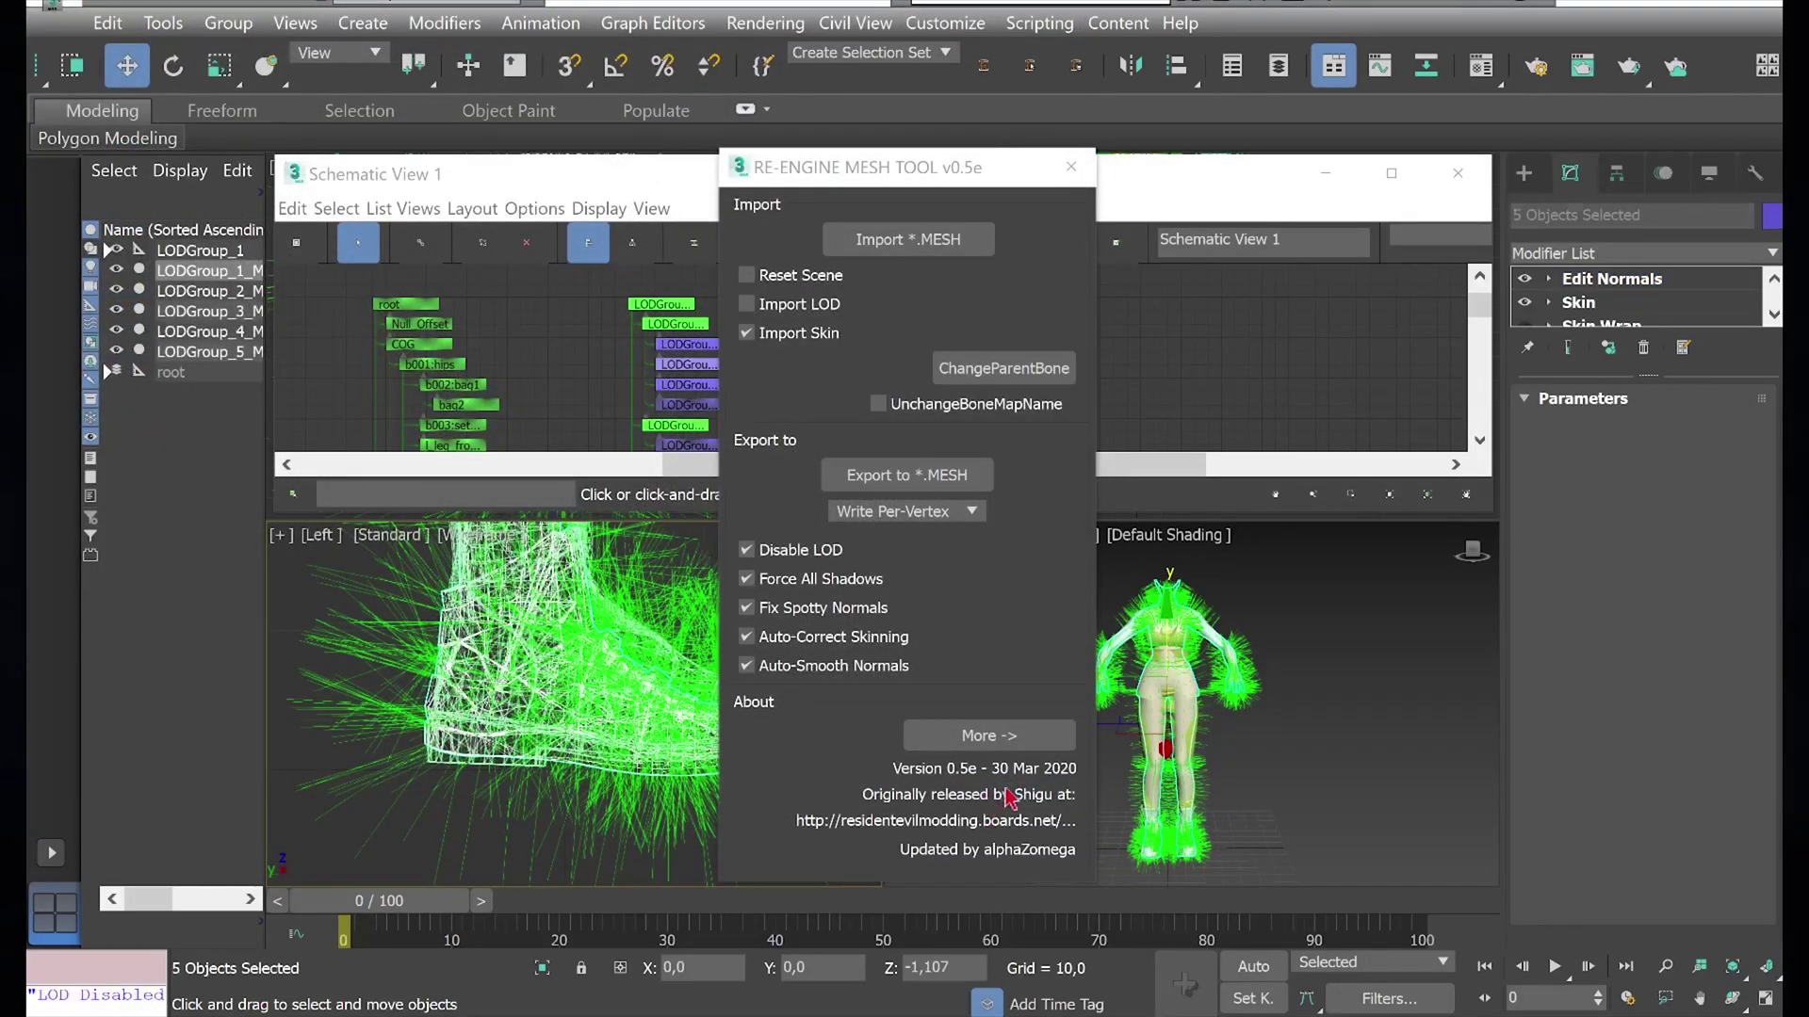
pyautogui.click(937, 608)
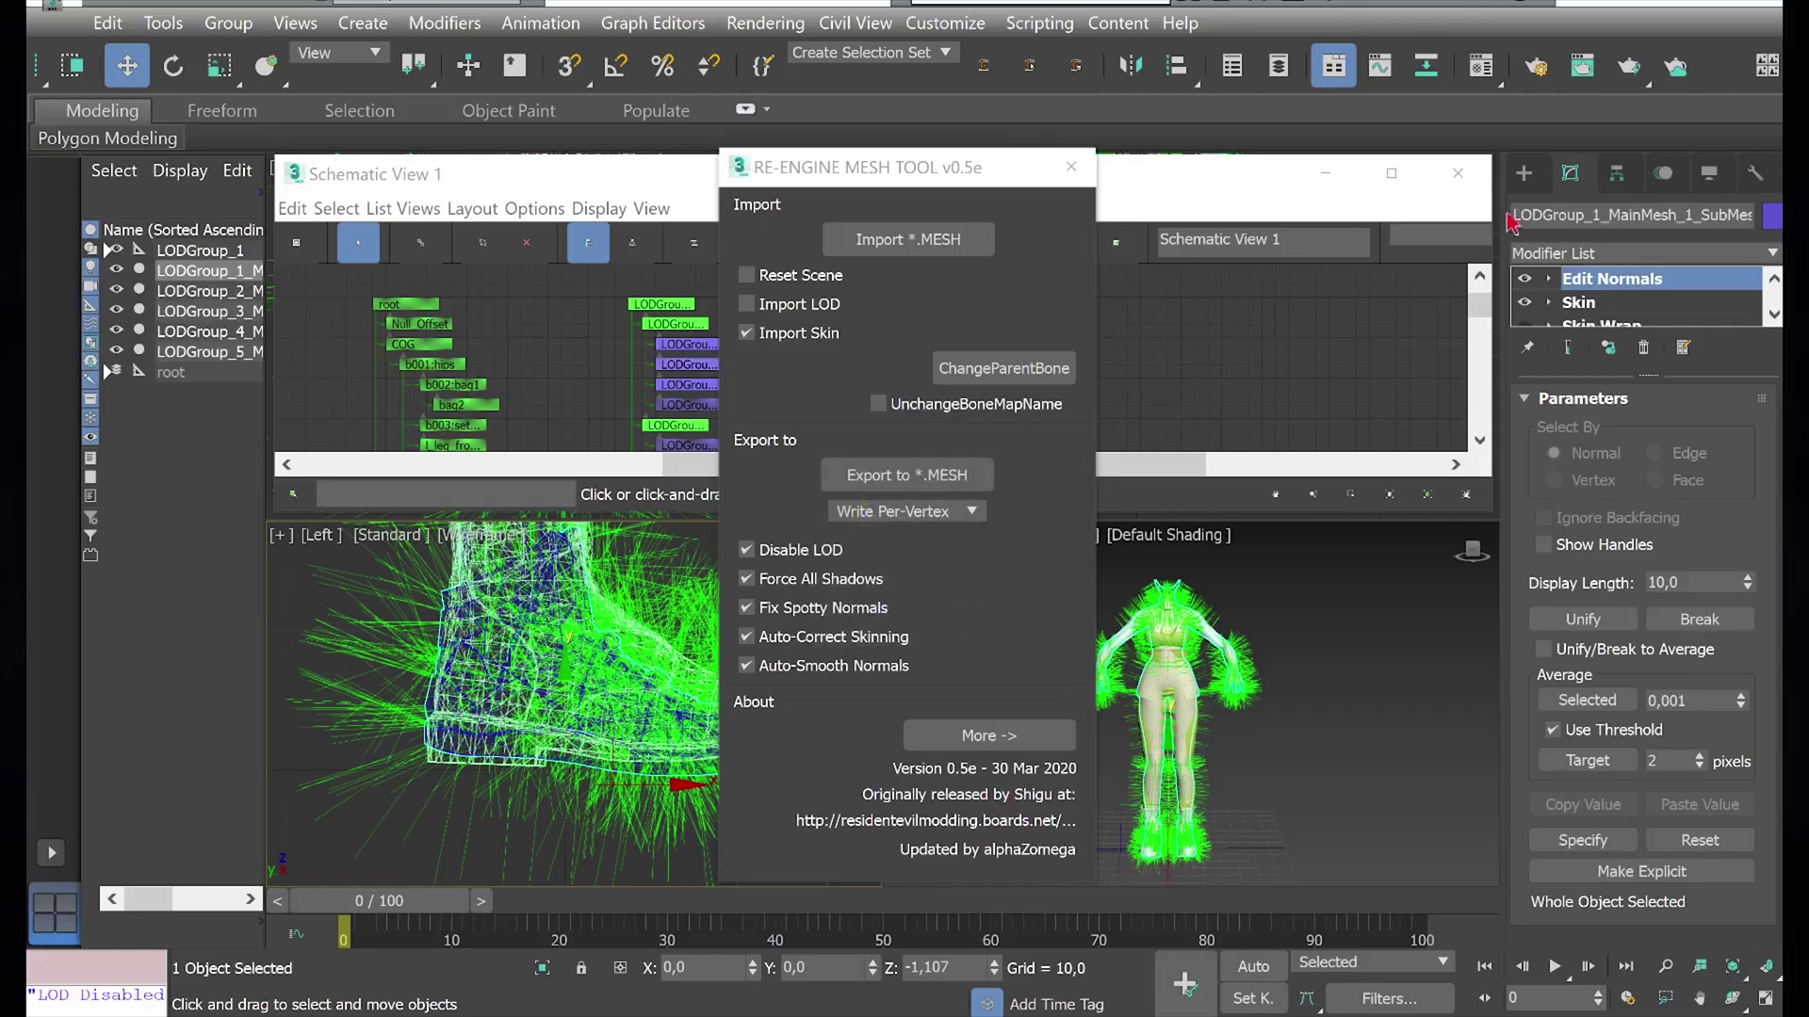
# Step: Minimise 3ds Max and reload the pl2000 mesh folder to show the exported file
pyautogui.click(1636, 13)
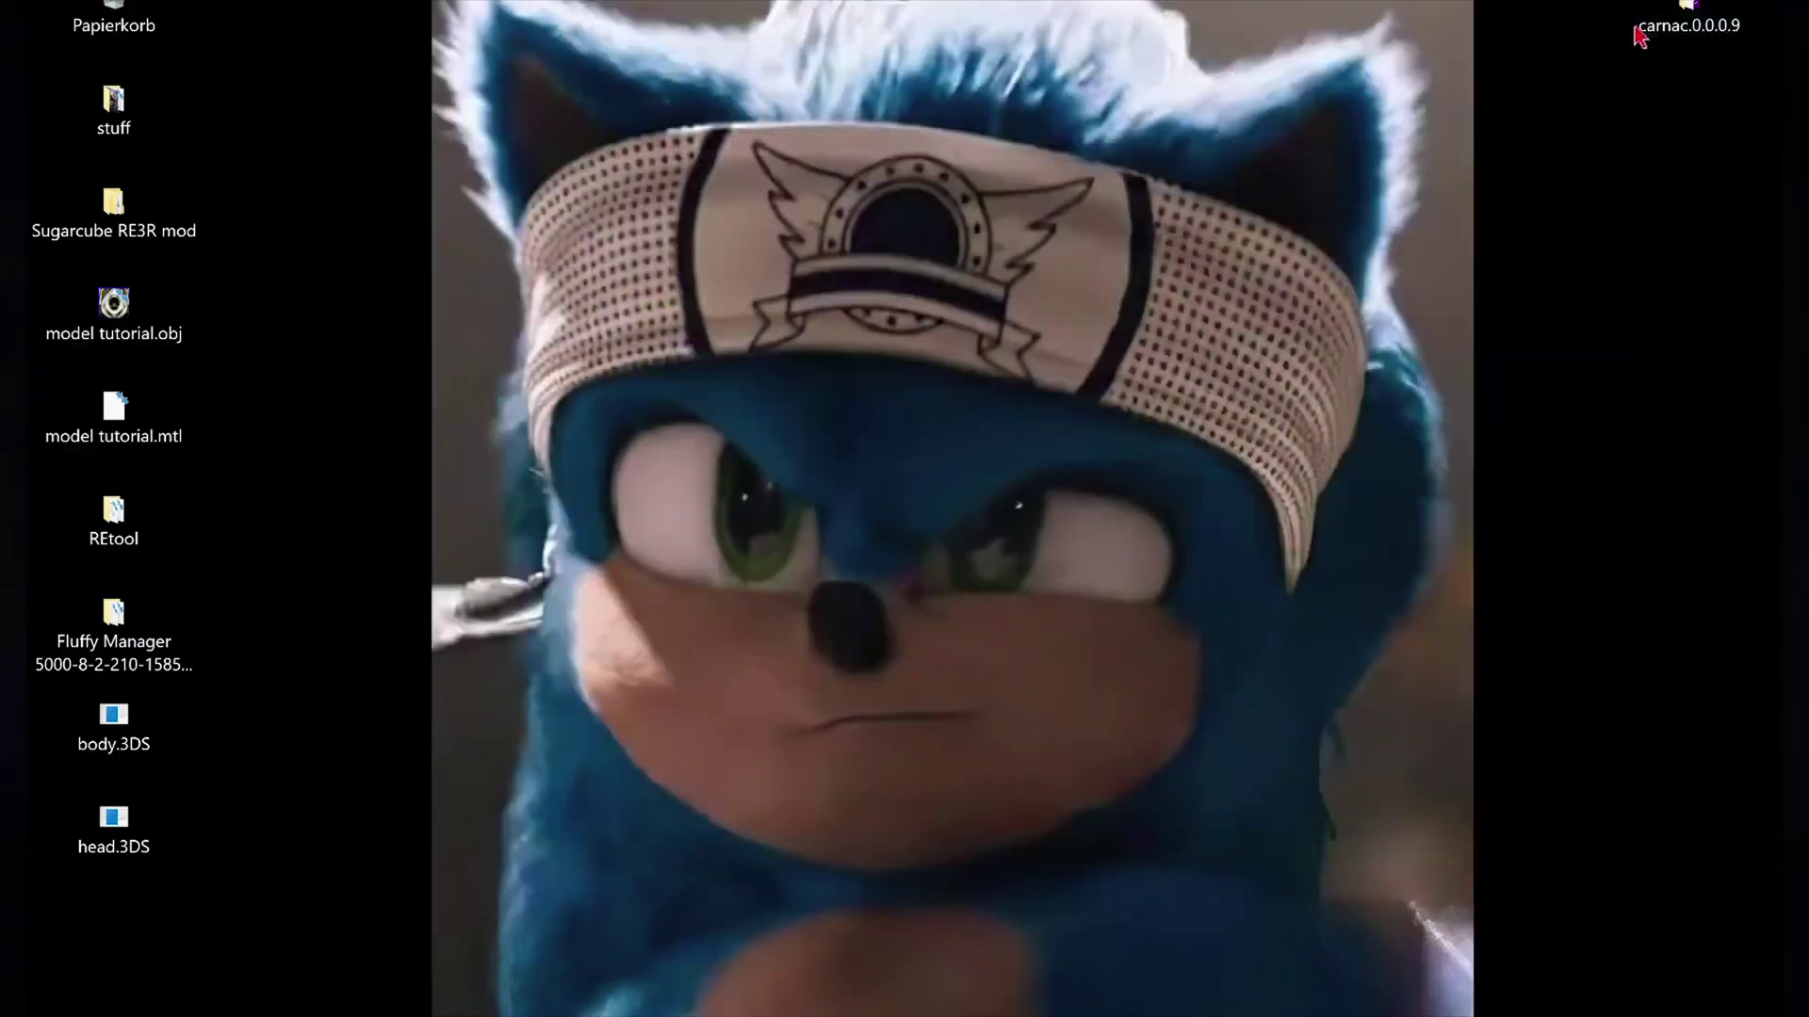
pyautogui.hotkey('alt', 'Tab')
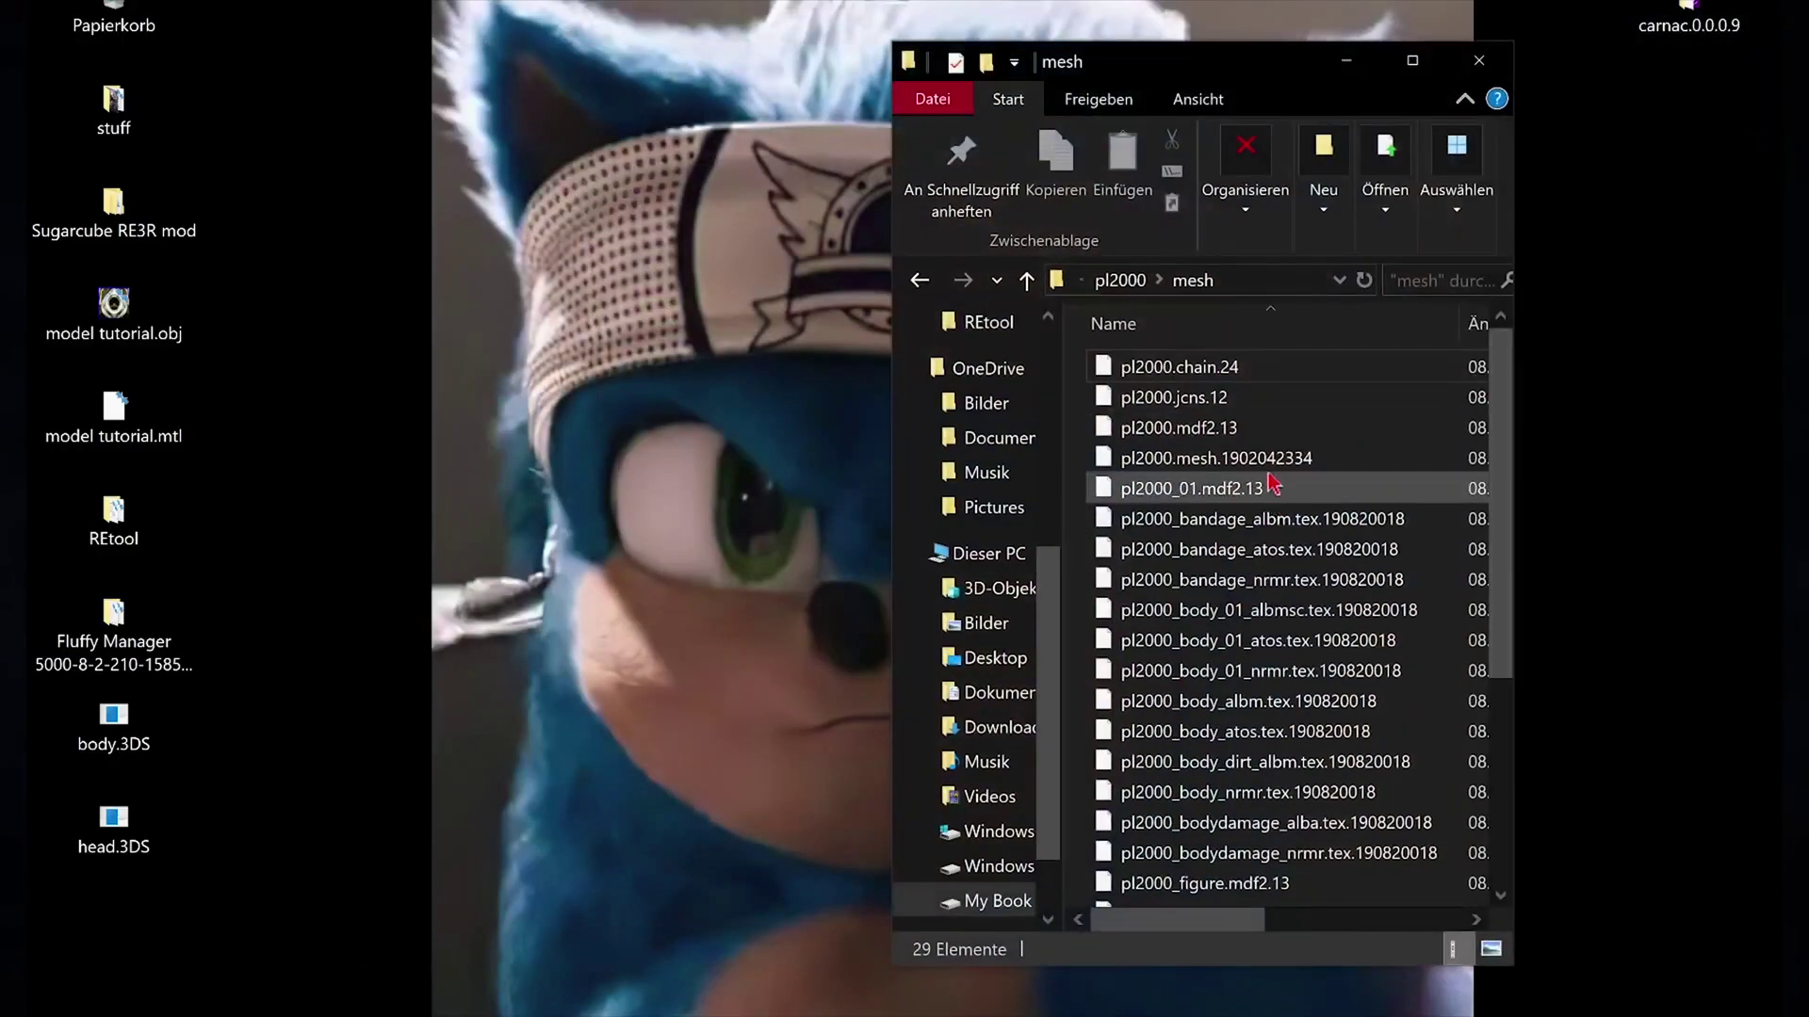
pyautogui.click(1027, 280)
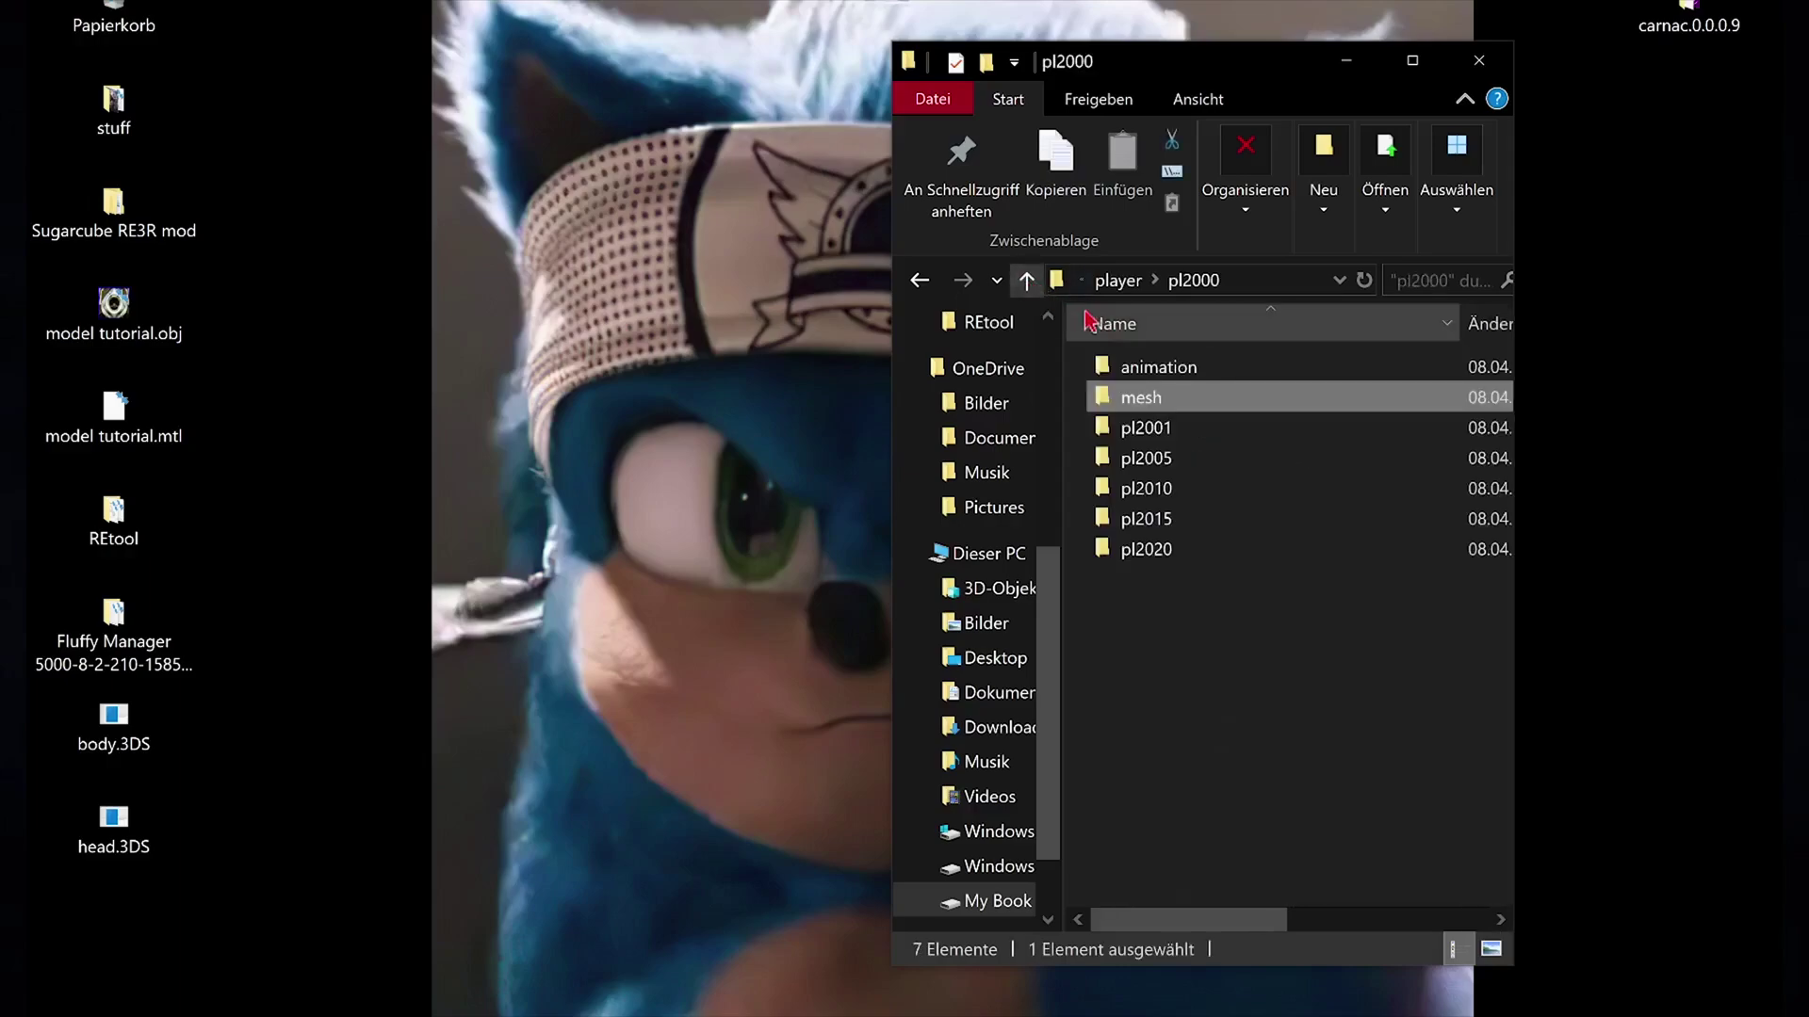
pyautogui.doubleClick(1177, 401)
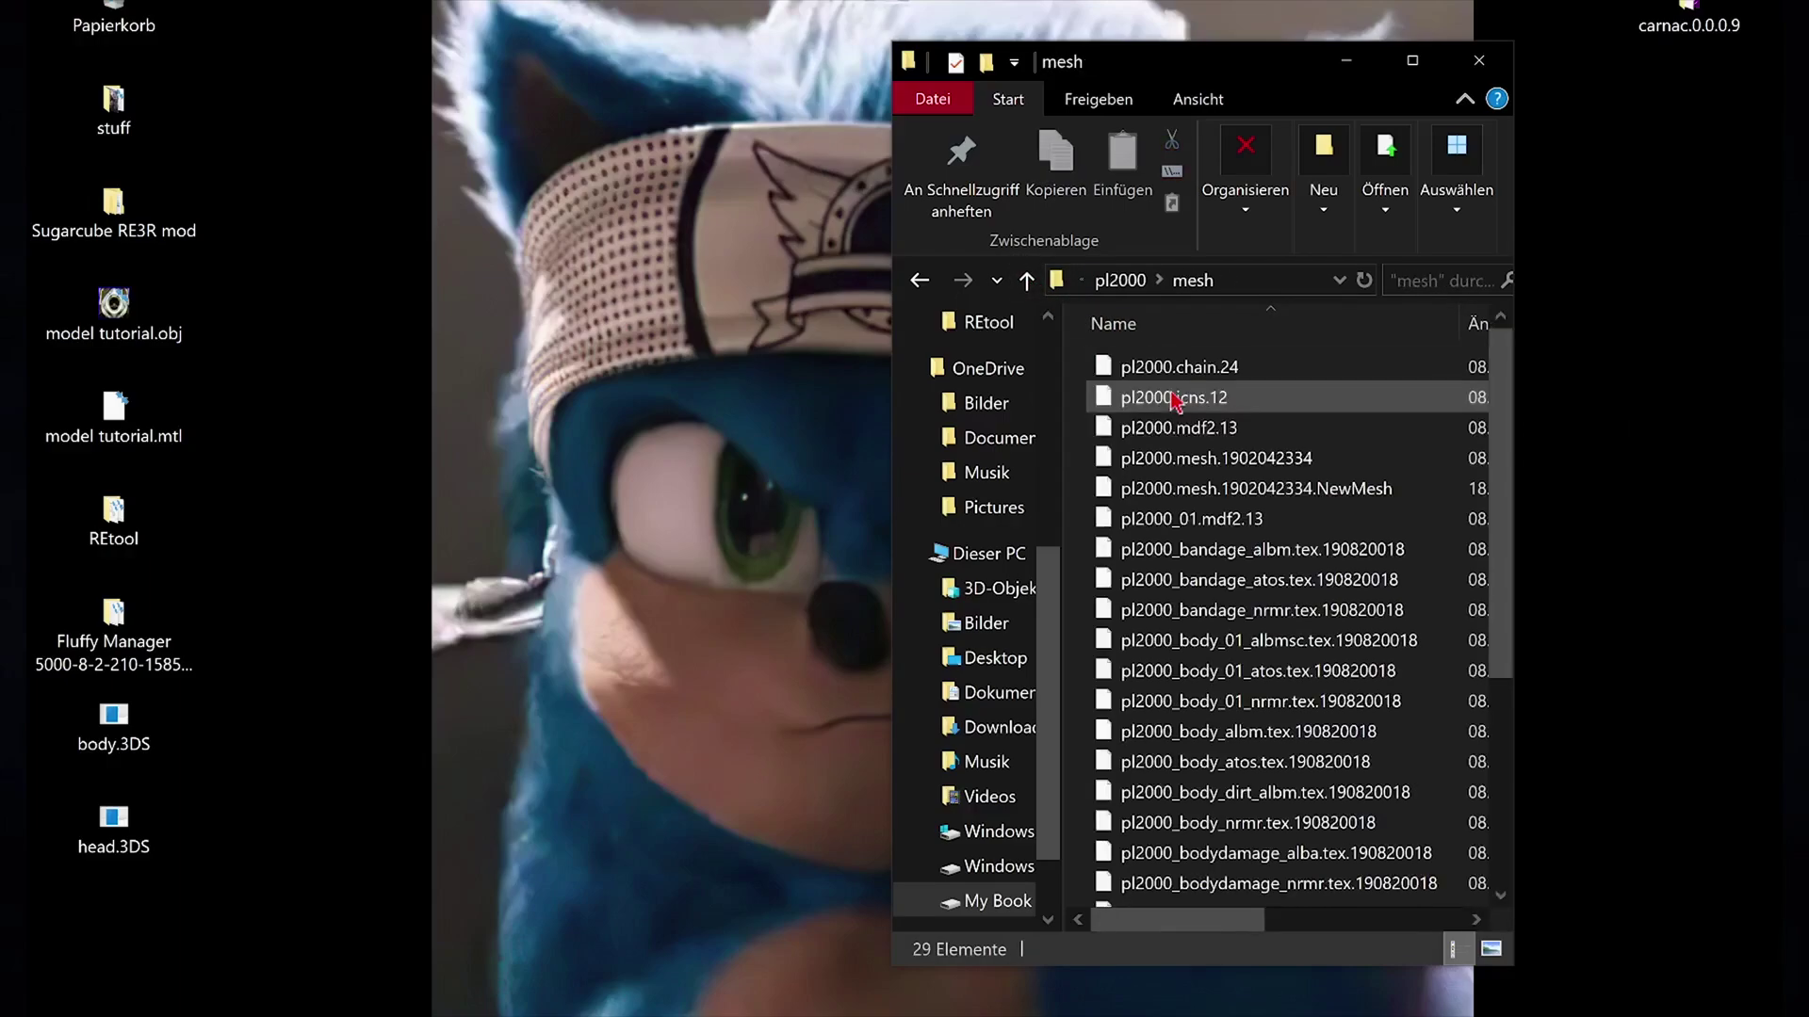
# Step: Move pl2000.mesh.1902042334.NewMesh onto the desktop with Hierher verschieben
pyautogui.click(1252, 480)
pyautogui.click(1253, 485)
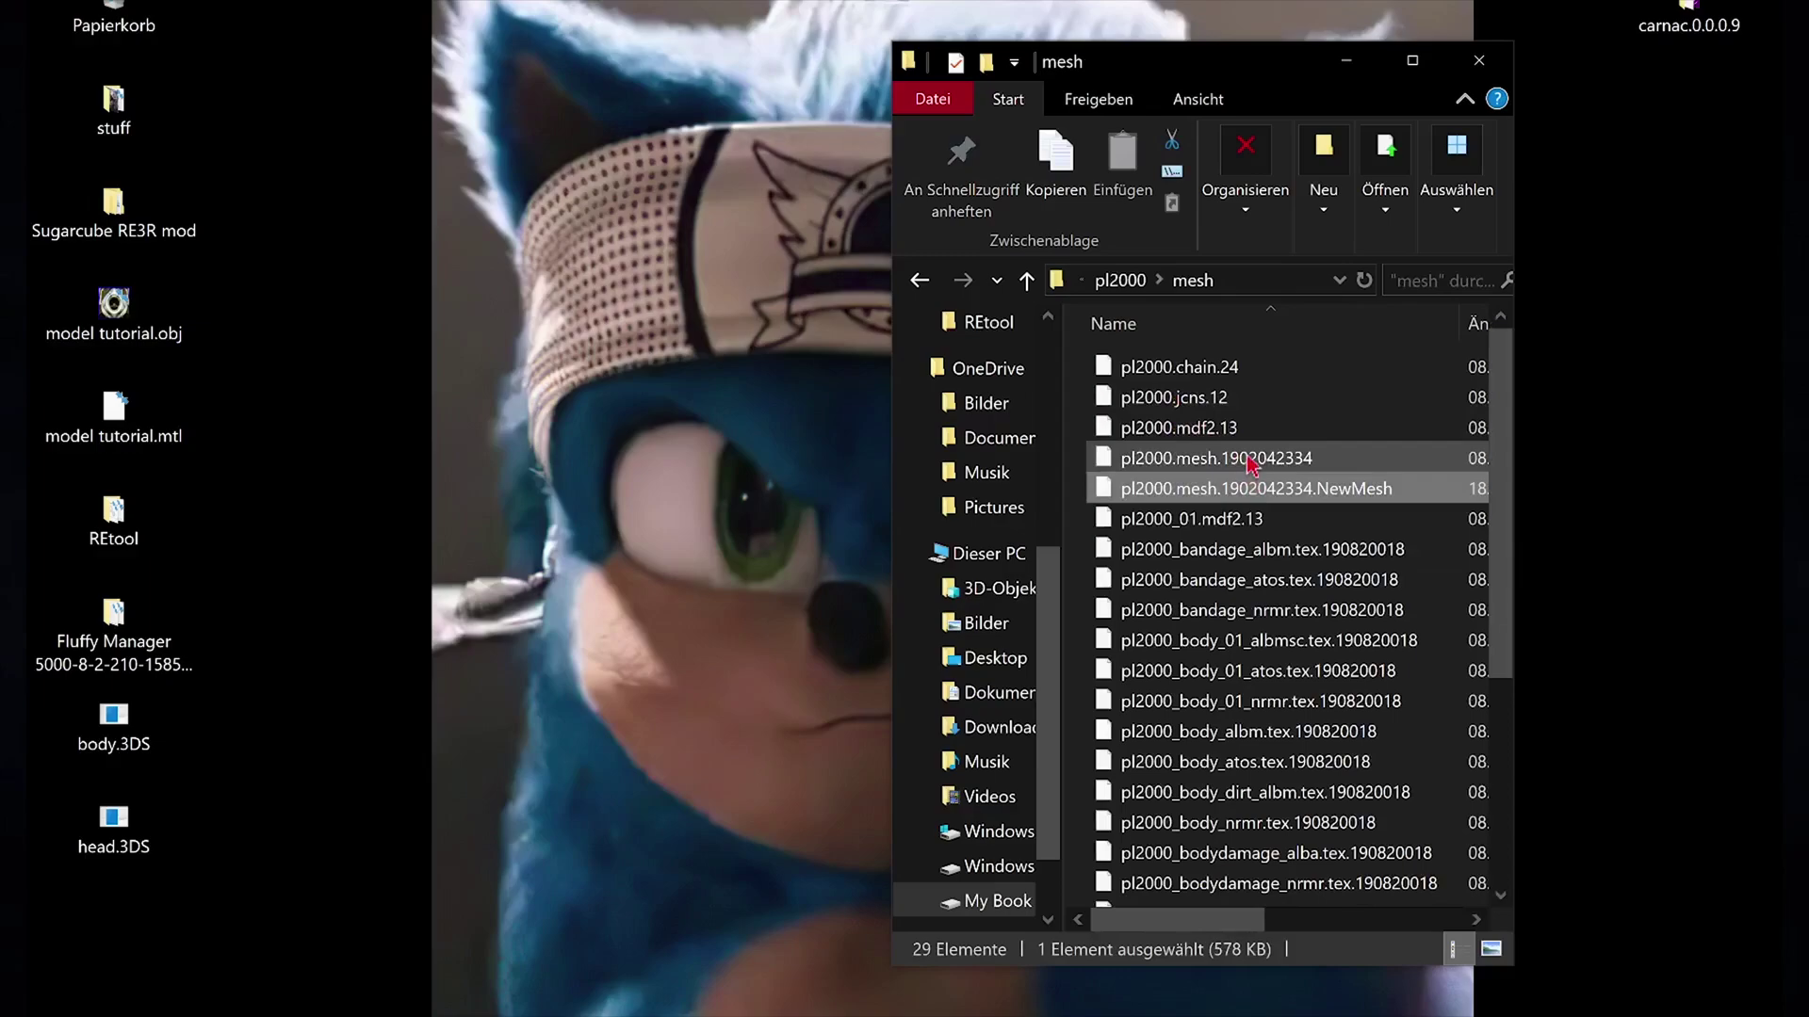
pyautogui.click(1253, 462)
pyautogui.click(1300, 488)
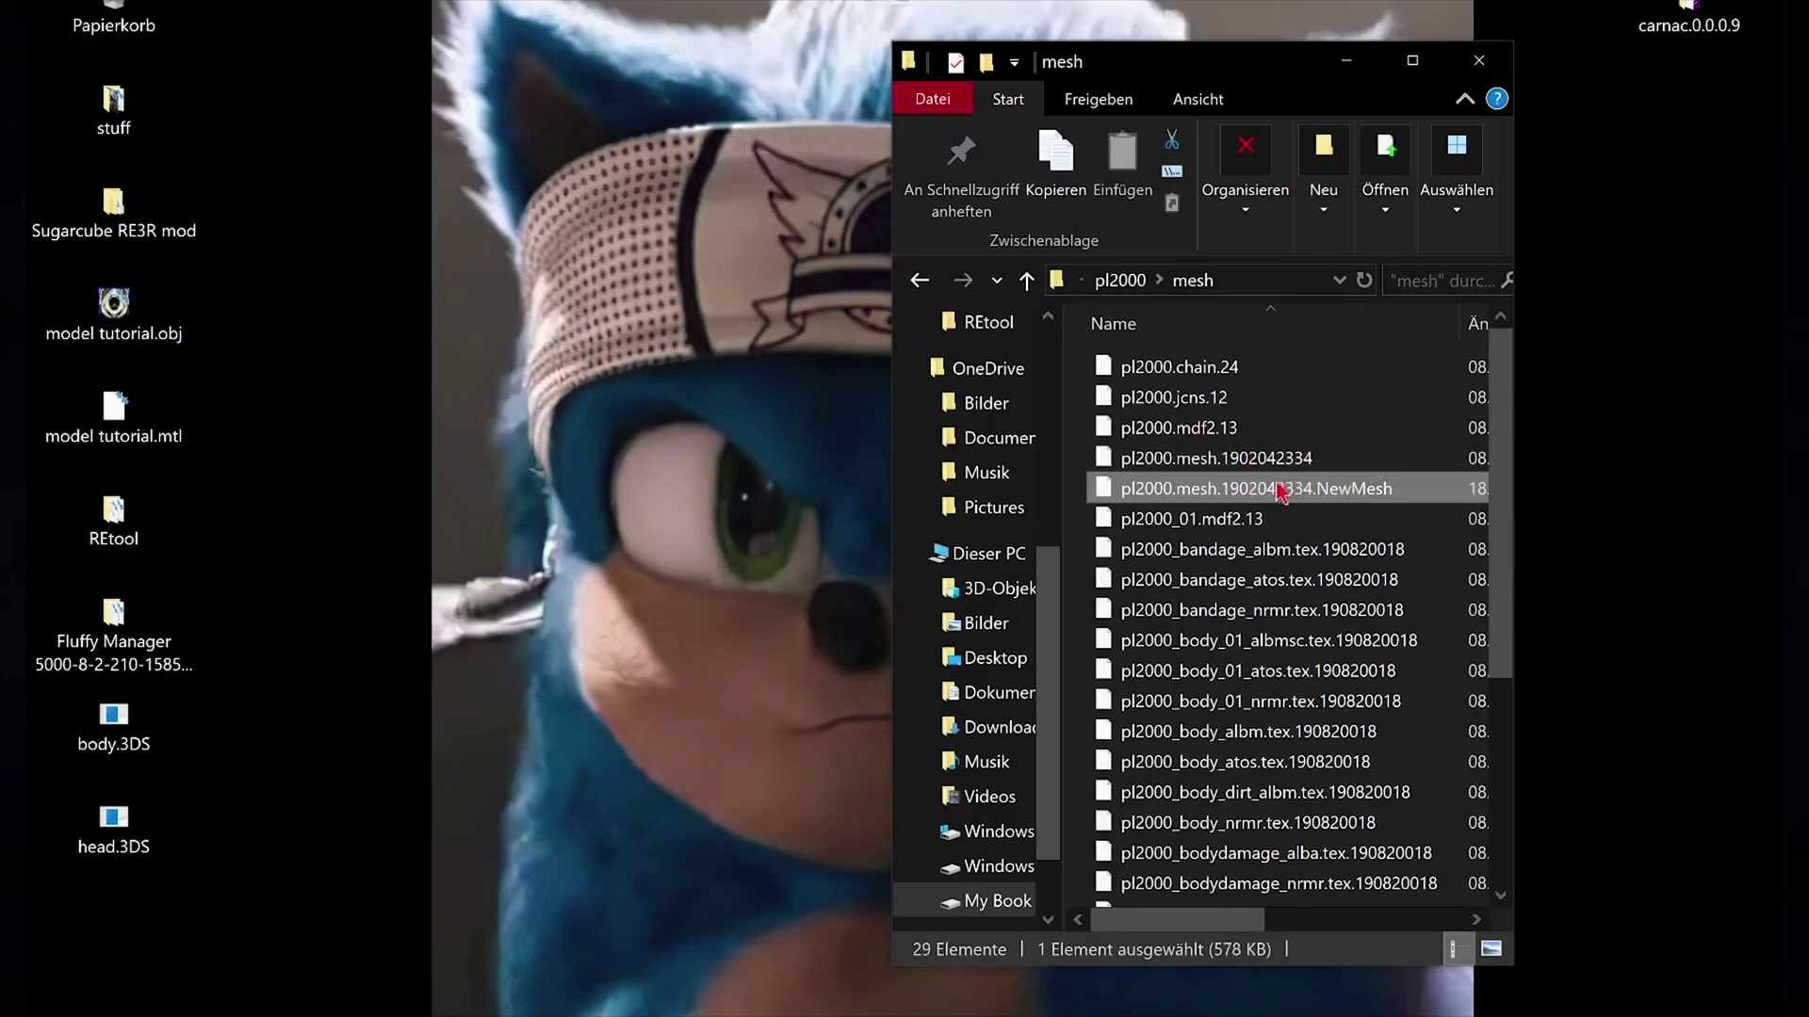
pyautogui.moveTo(1281, 490); pyautogui.dragTo(716, 554, button='right')
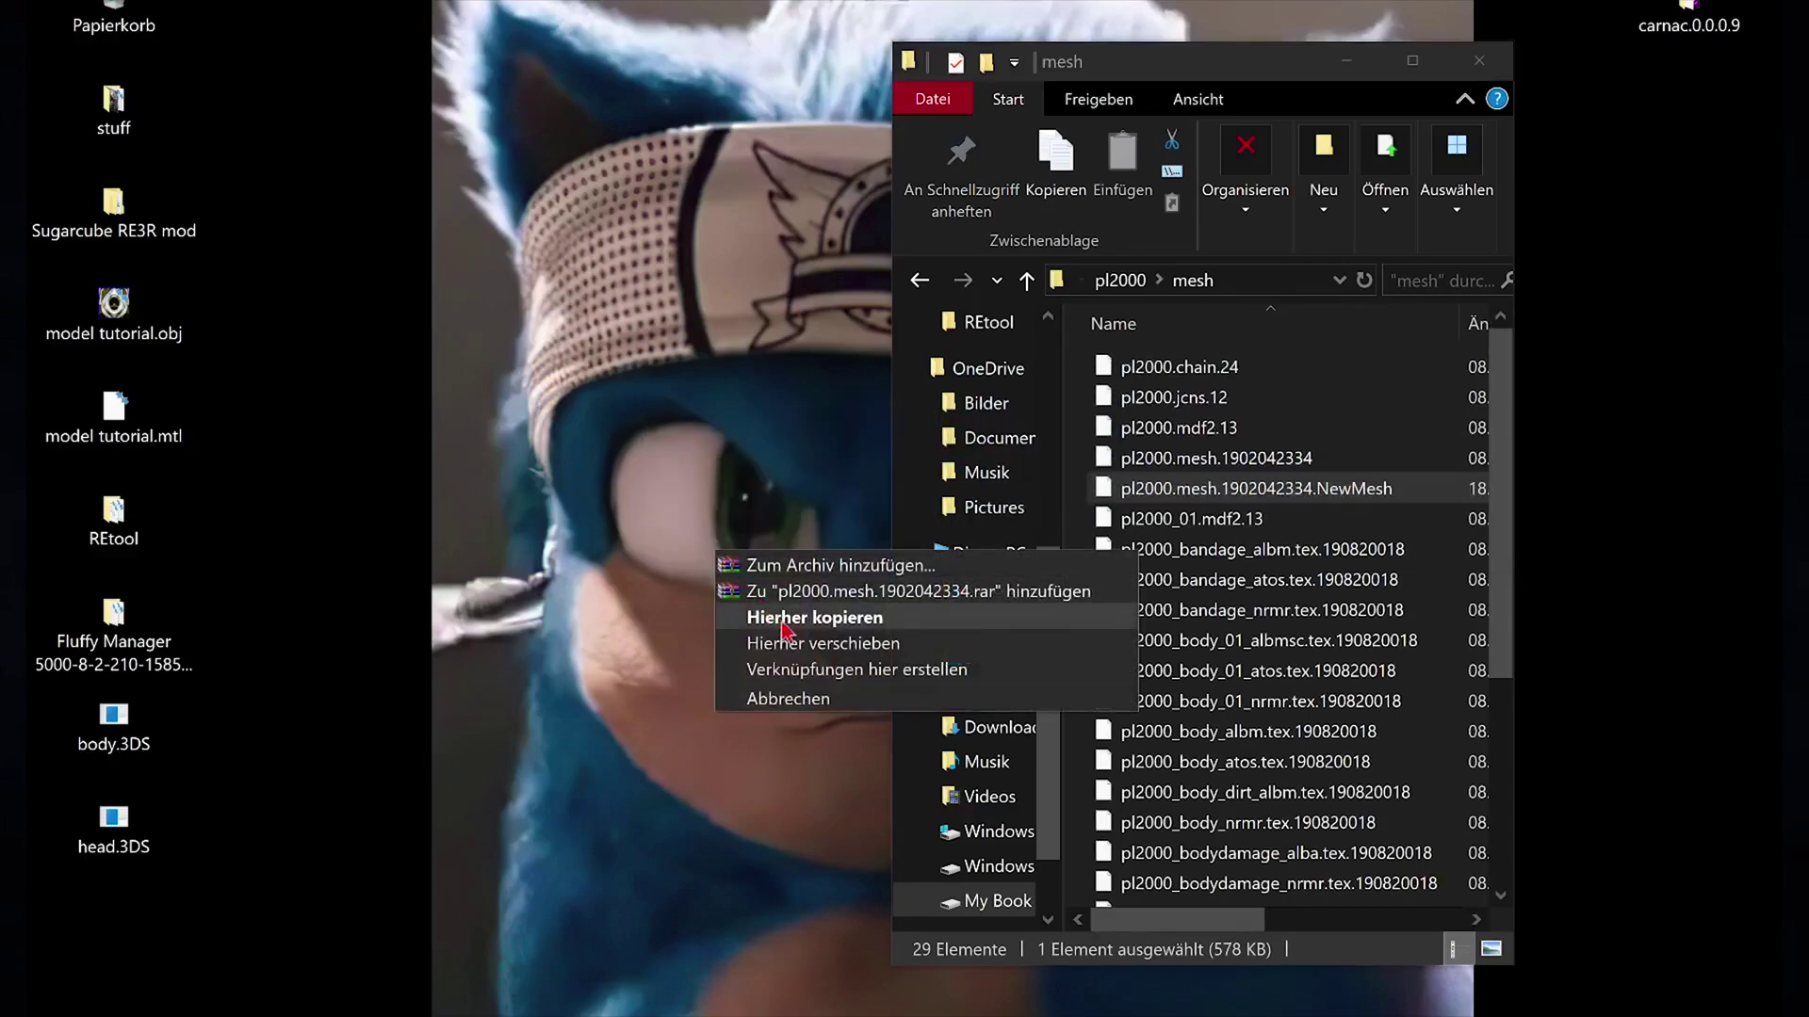
pyautogui.click(794, 645)
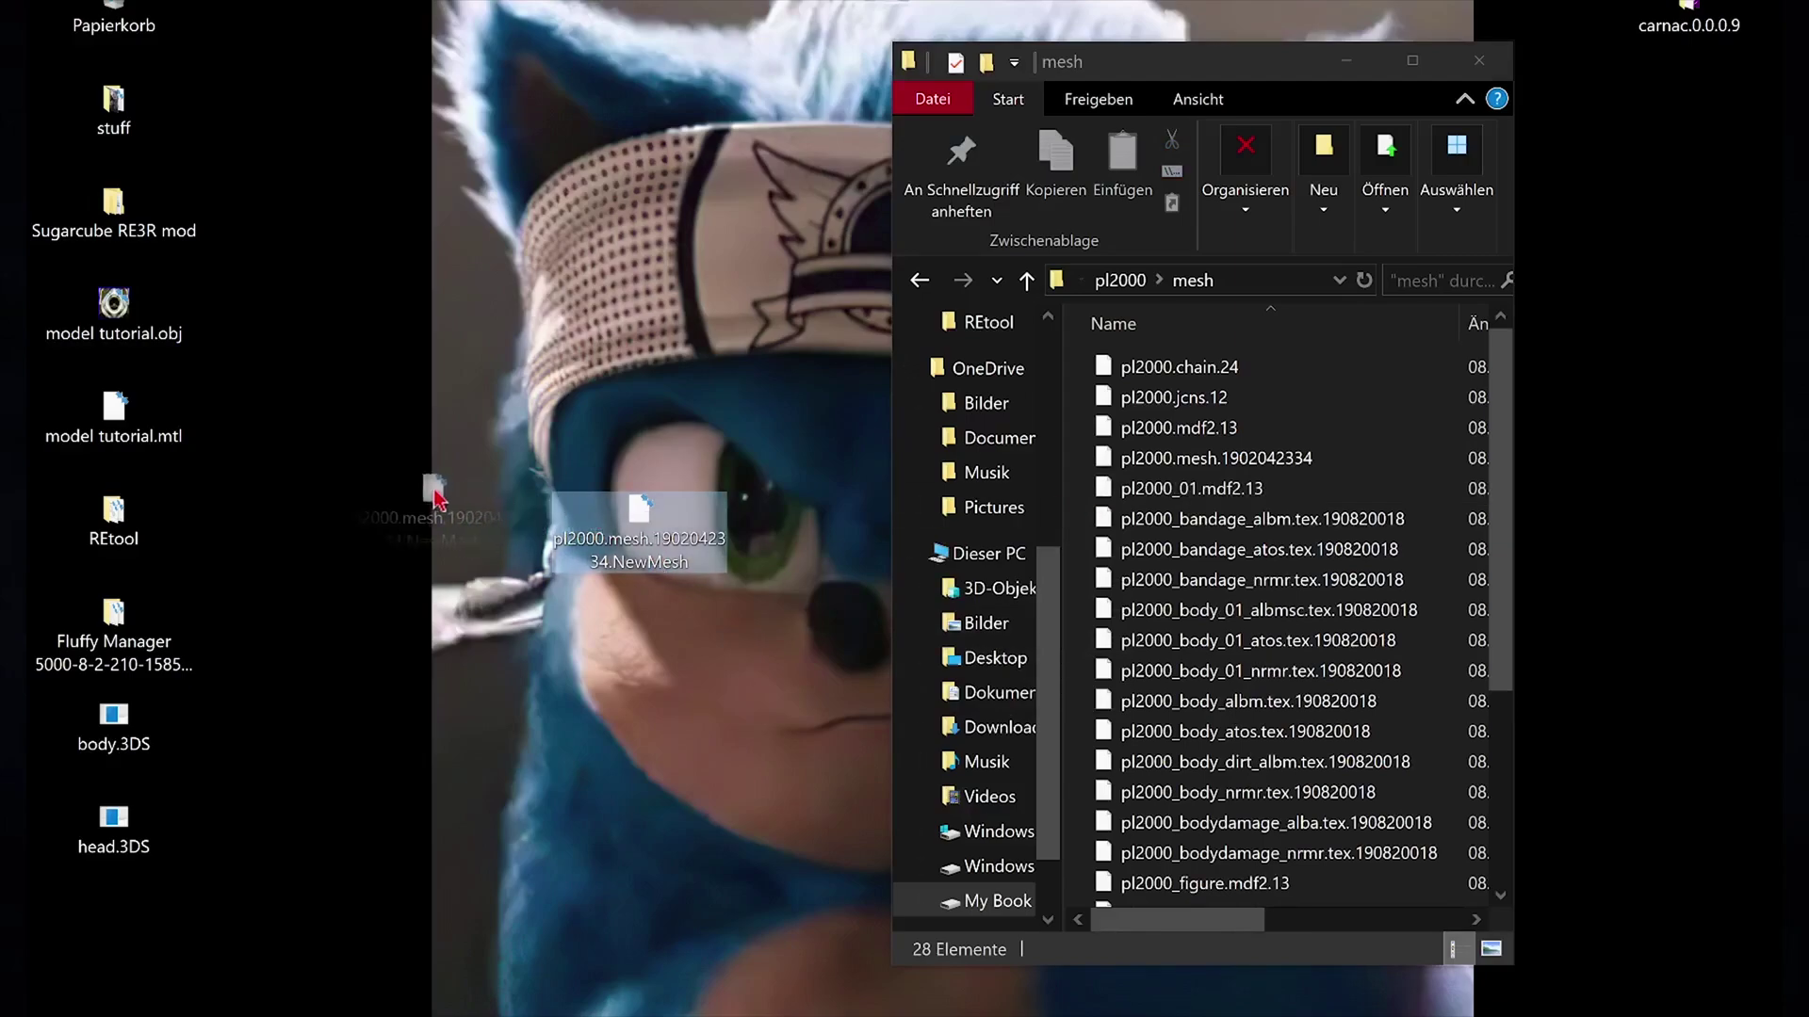
pyautogui.moveTo(659, 528); pyautogui.dragTo(424, 572)
pyautogui.click(443, 589)
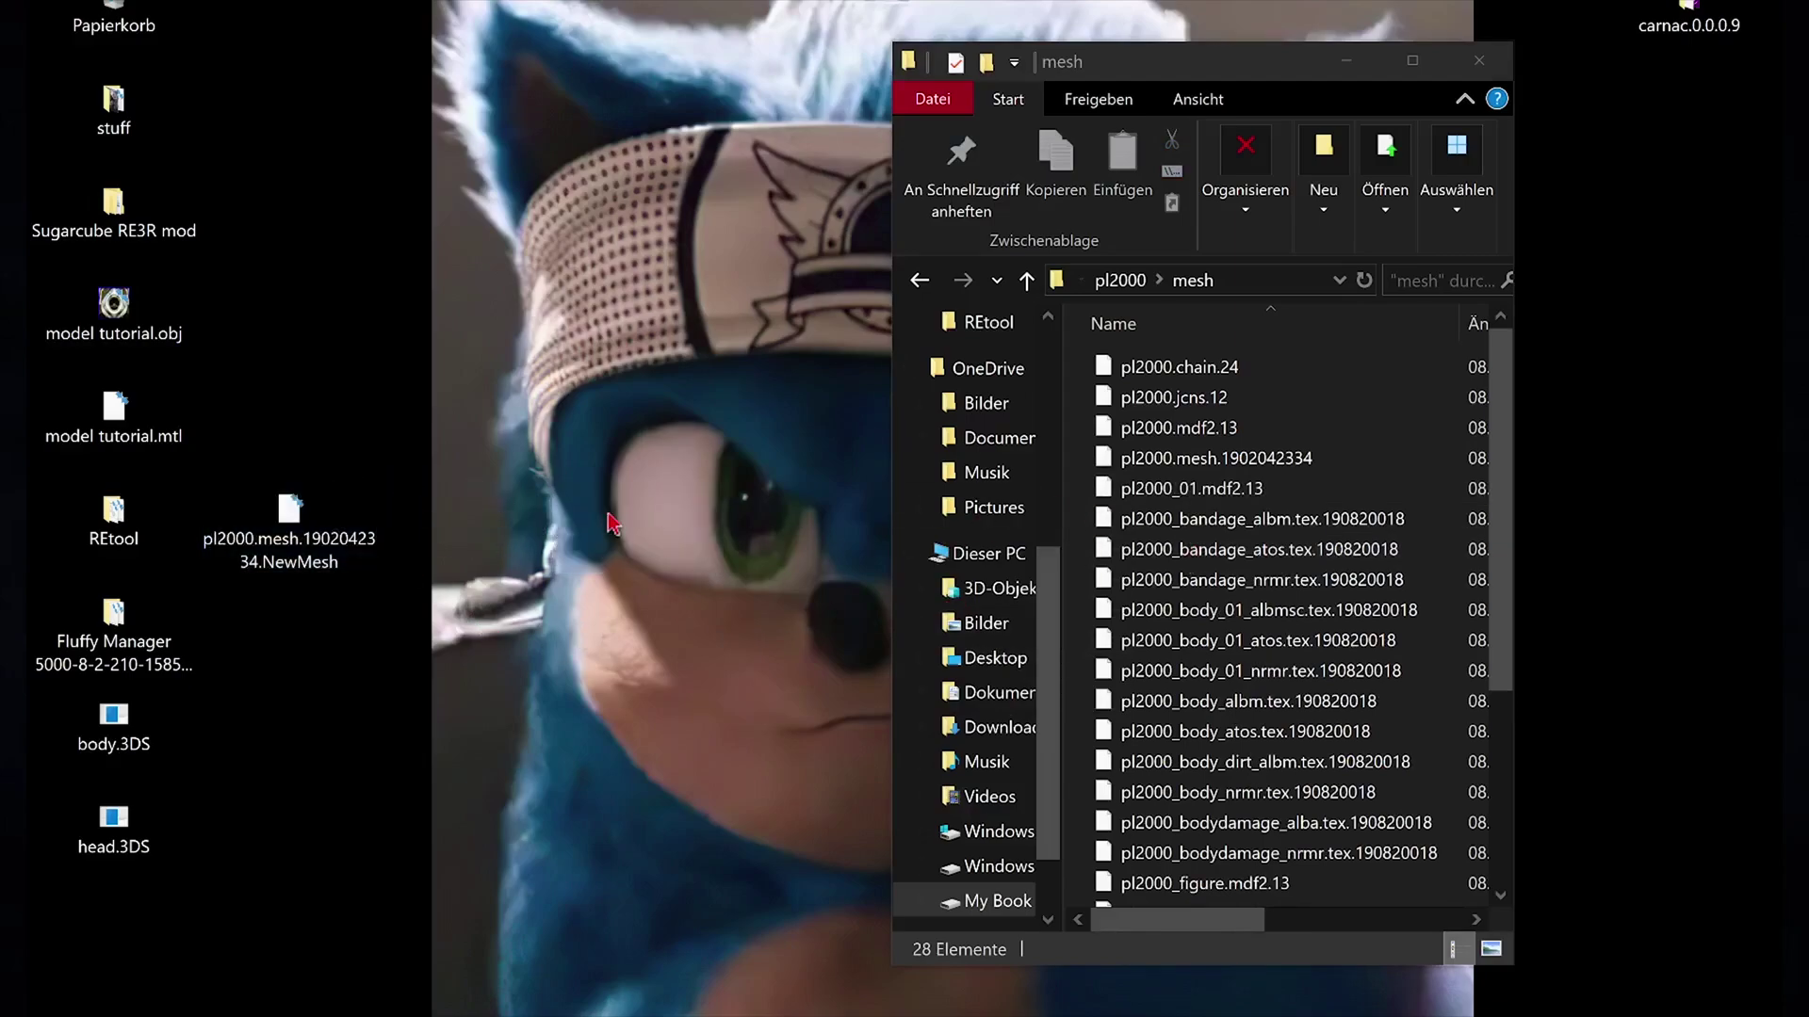
# Step: Select pl2000_body_albm and the other body texture files
pyautogui.scroll(-2, 1240, 563)
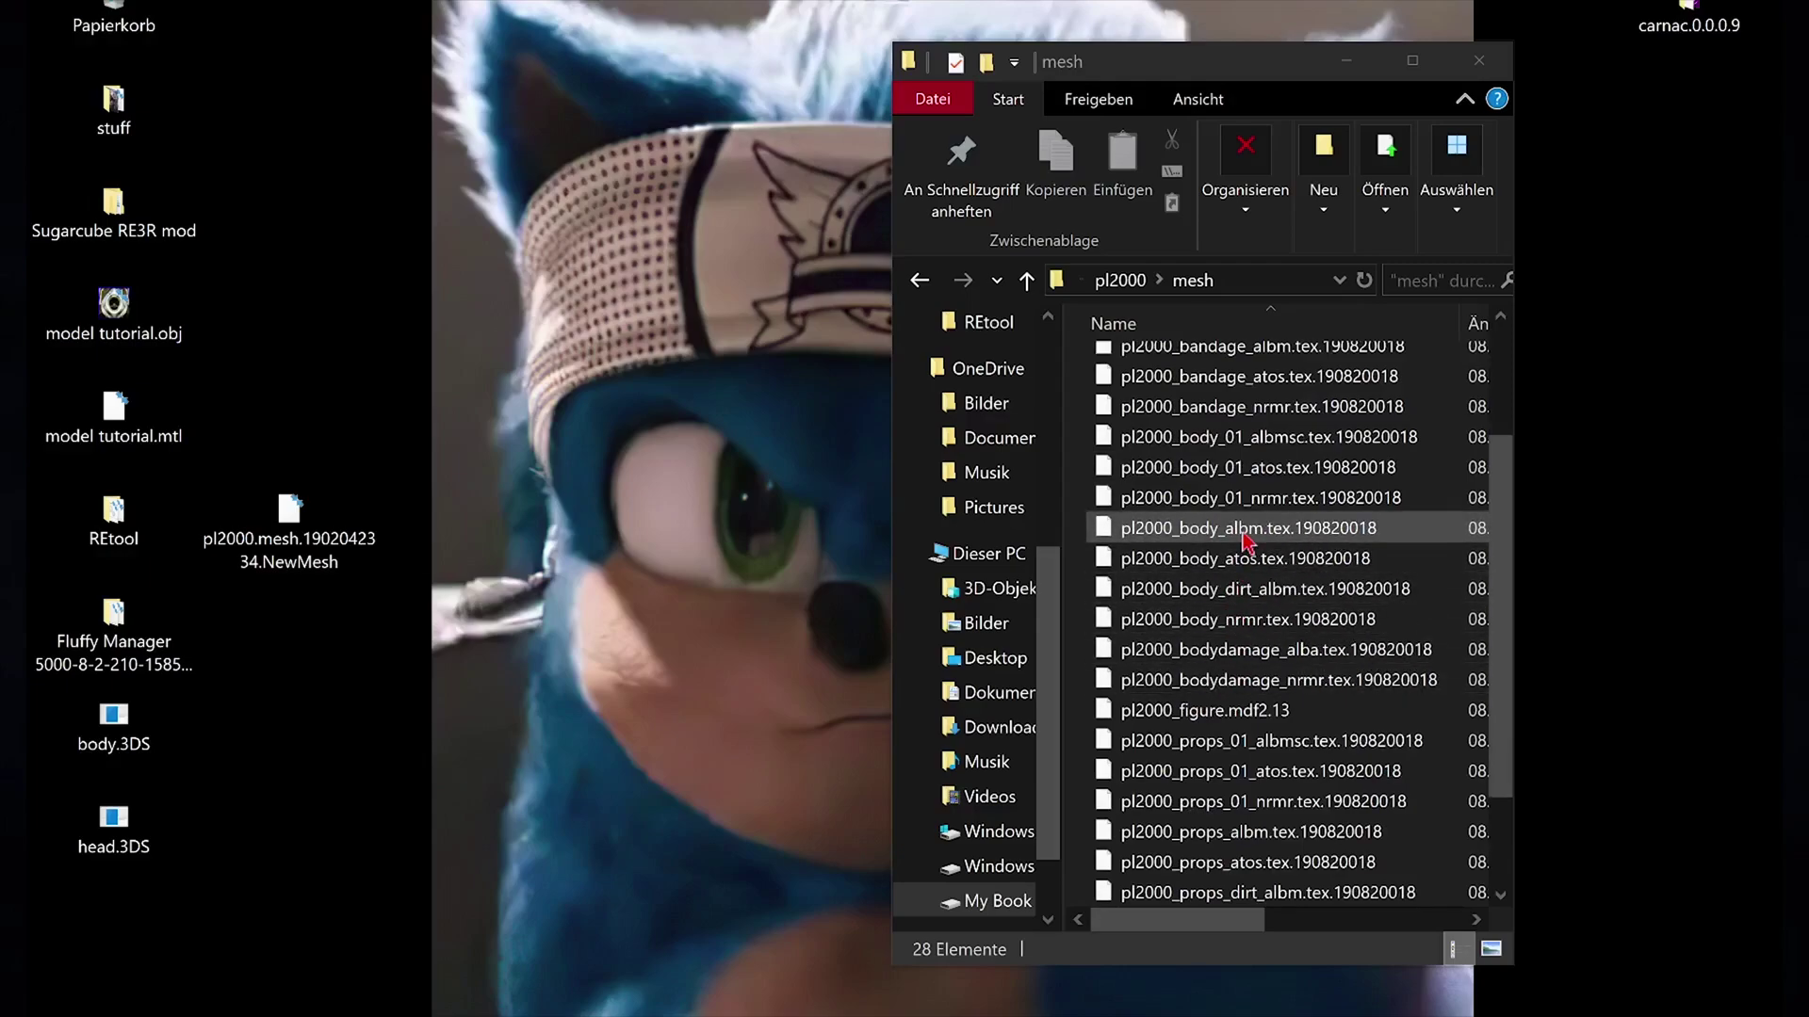
pyautogui.click(1244, 530)
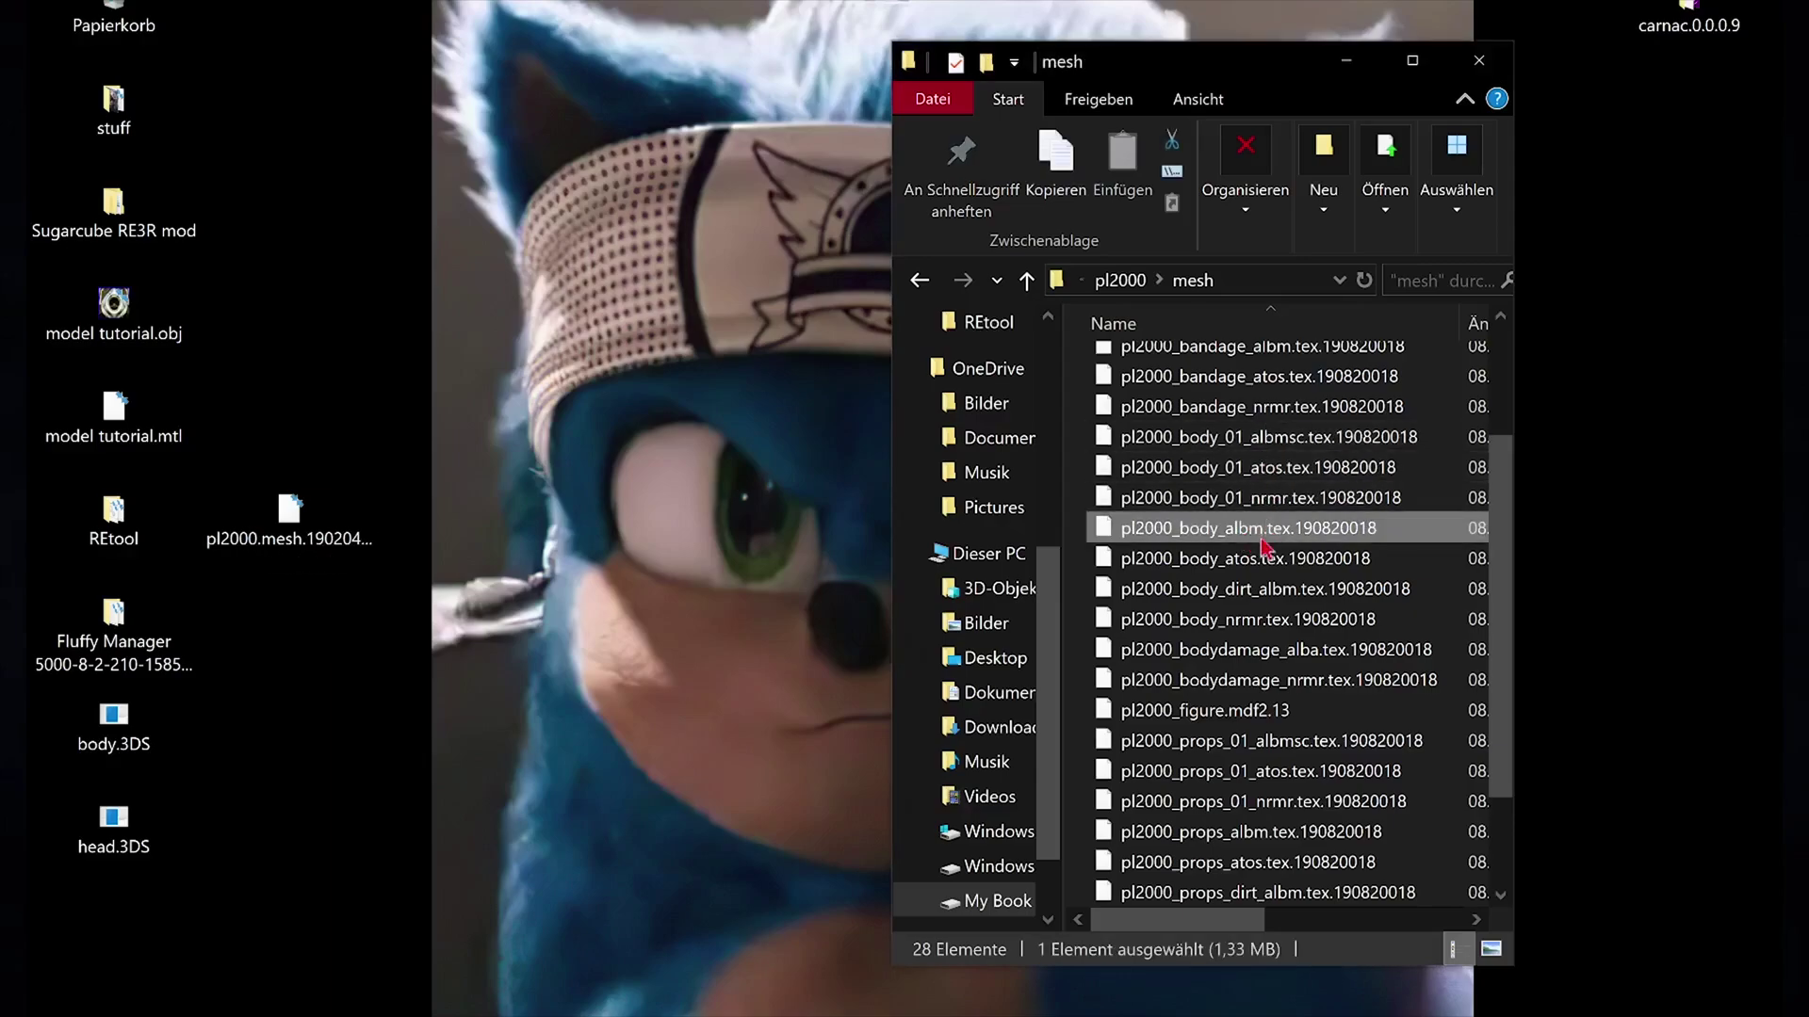
pyautogui.keyDown('shift'); pyautogui.click(1257, 589); pyautogui.keyUp('shift')
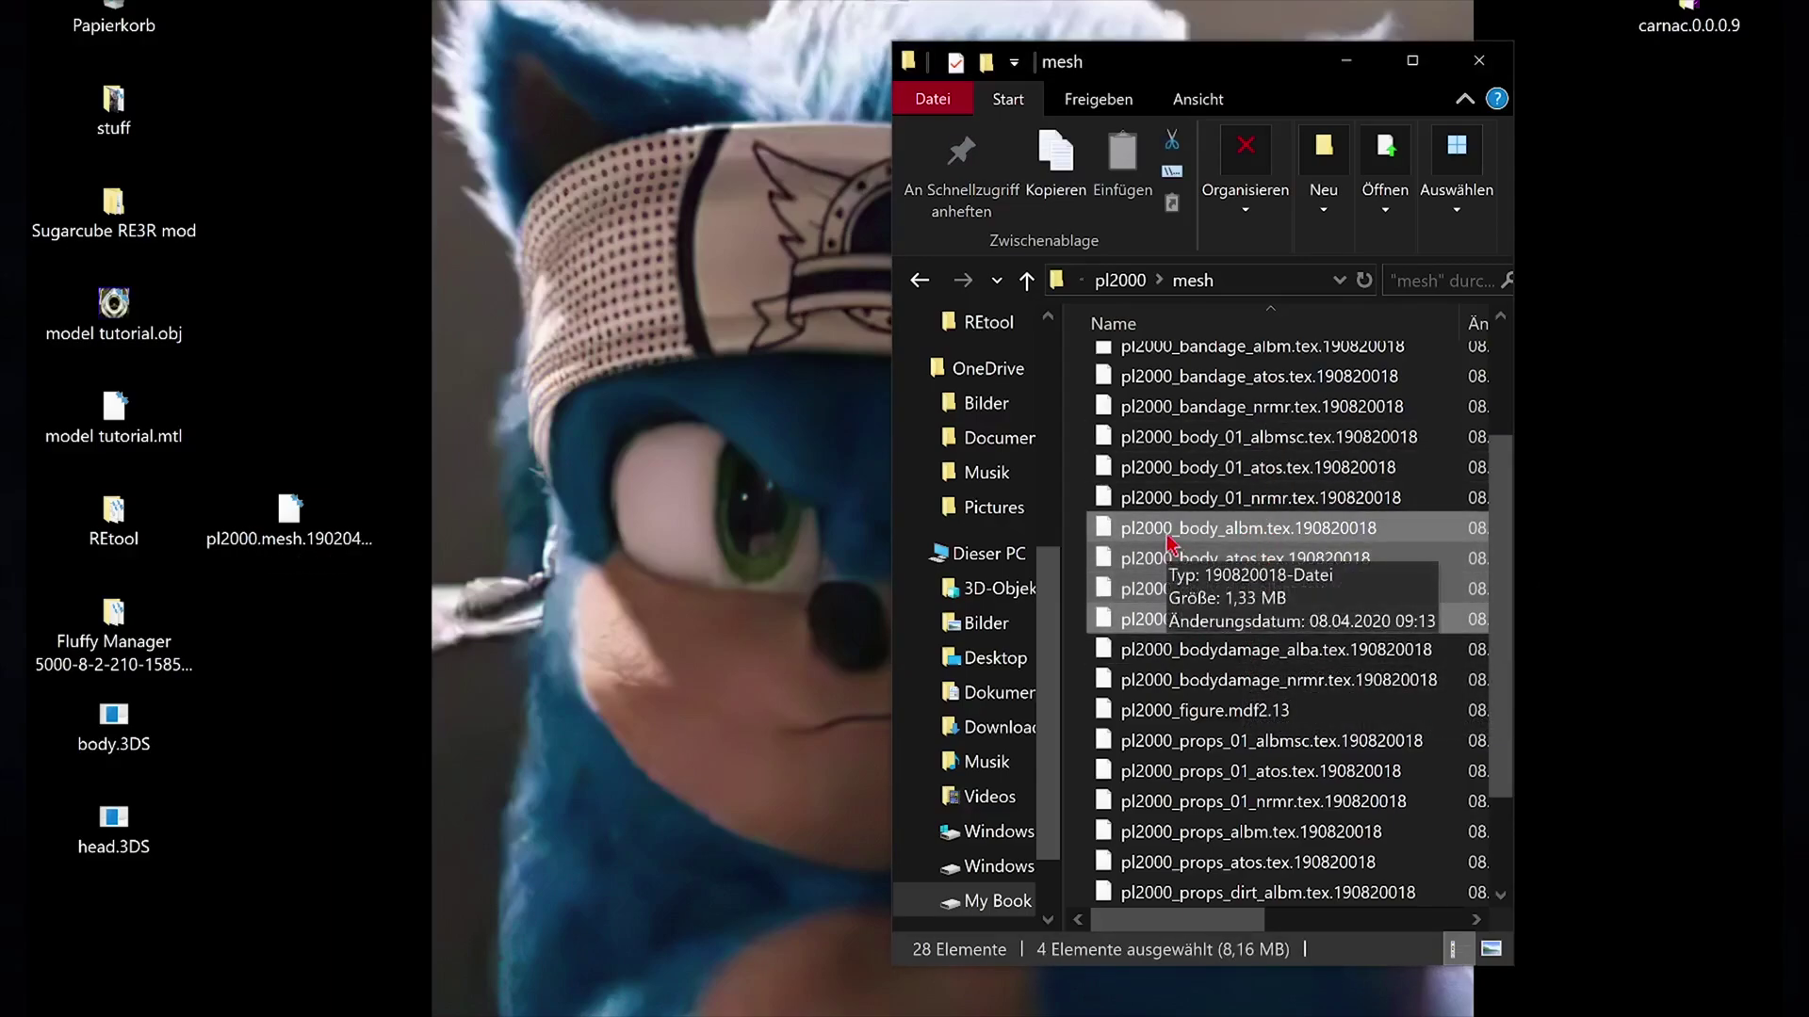
# Step: Create a new desktop folder named 'model tut'
pyautogui.rightClick(593, 535)
pyautogui.moveTo(678, 839)
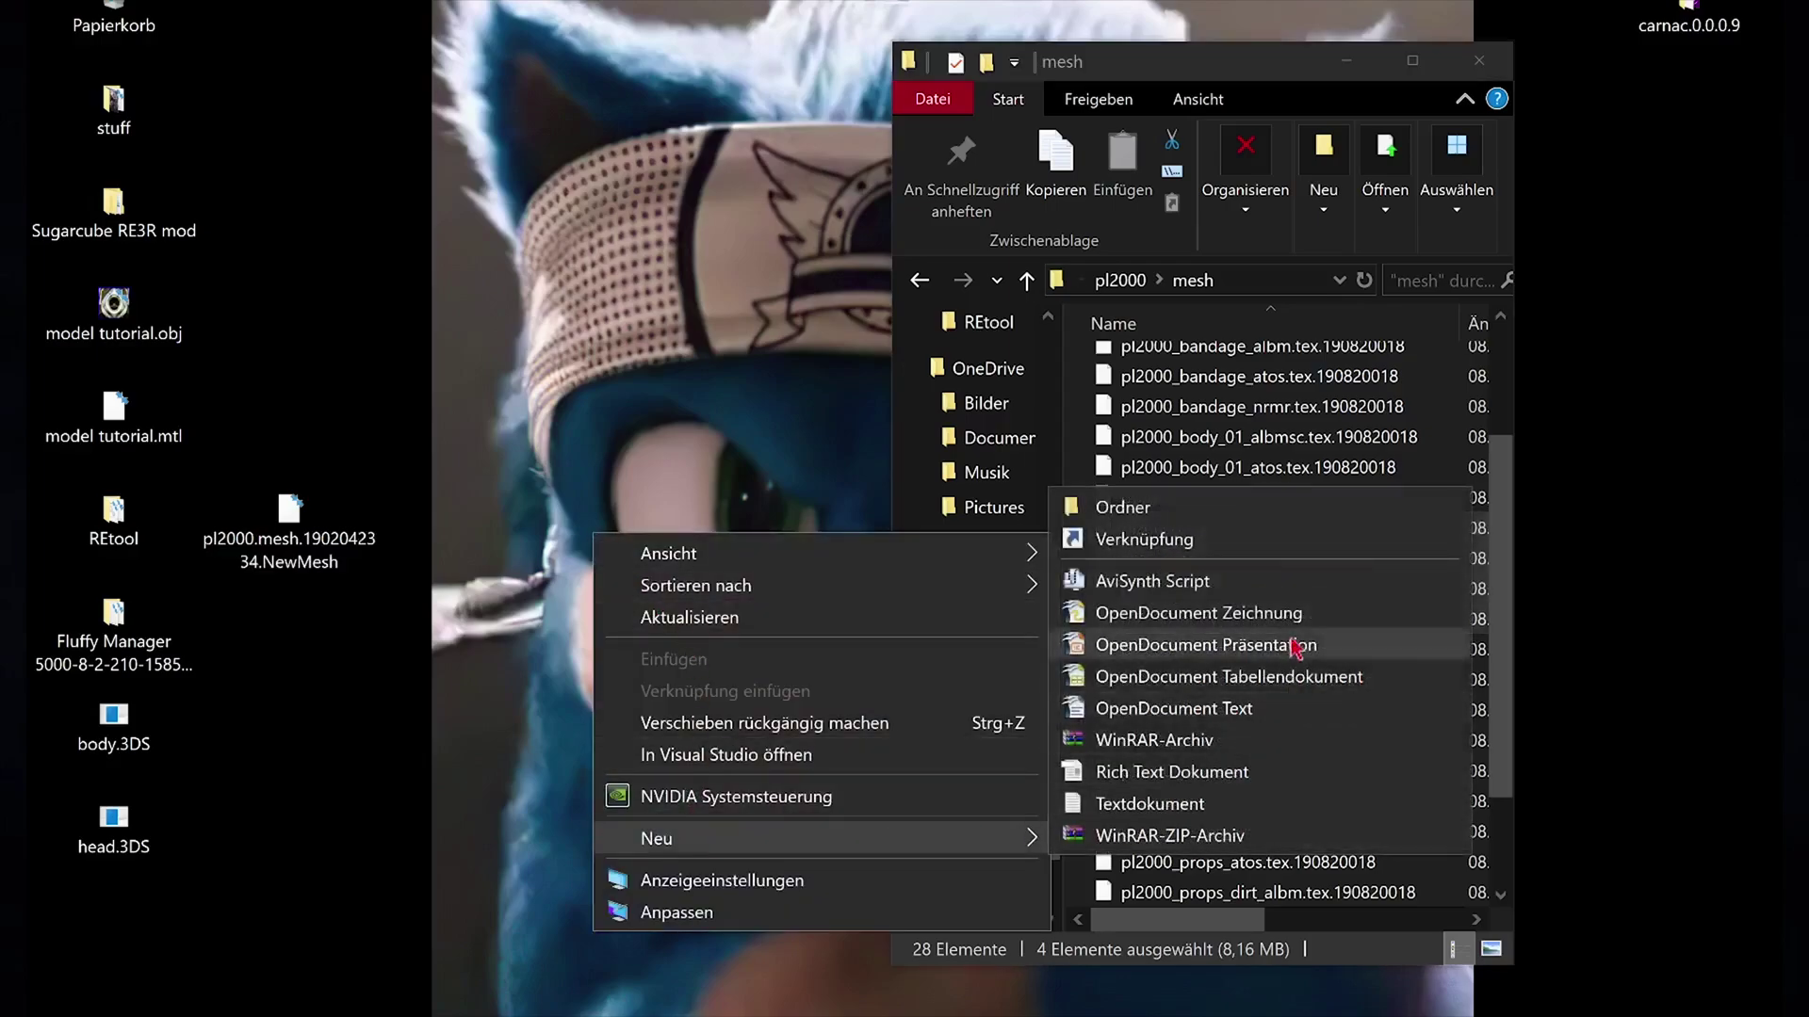
pyautogui.click(1211, 509)
pyautogui.write('model tut')
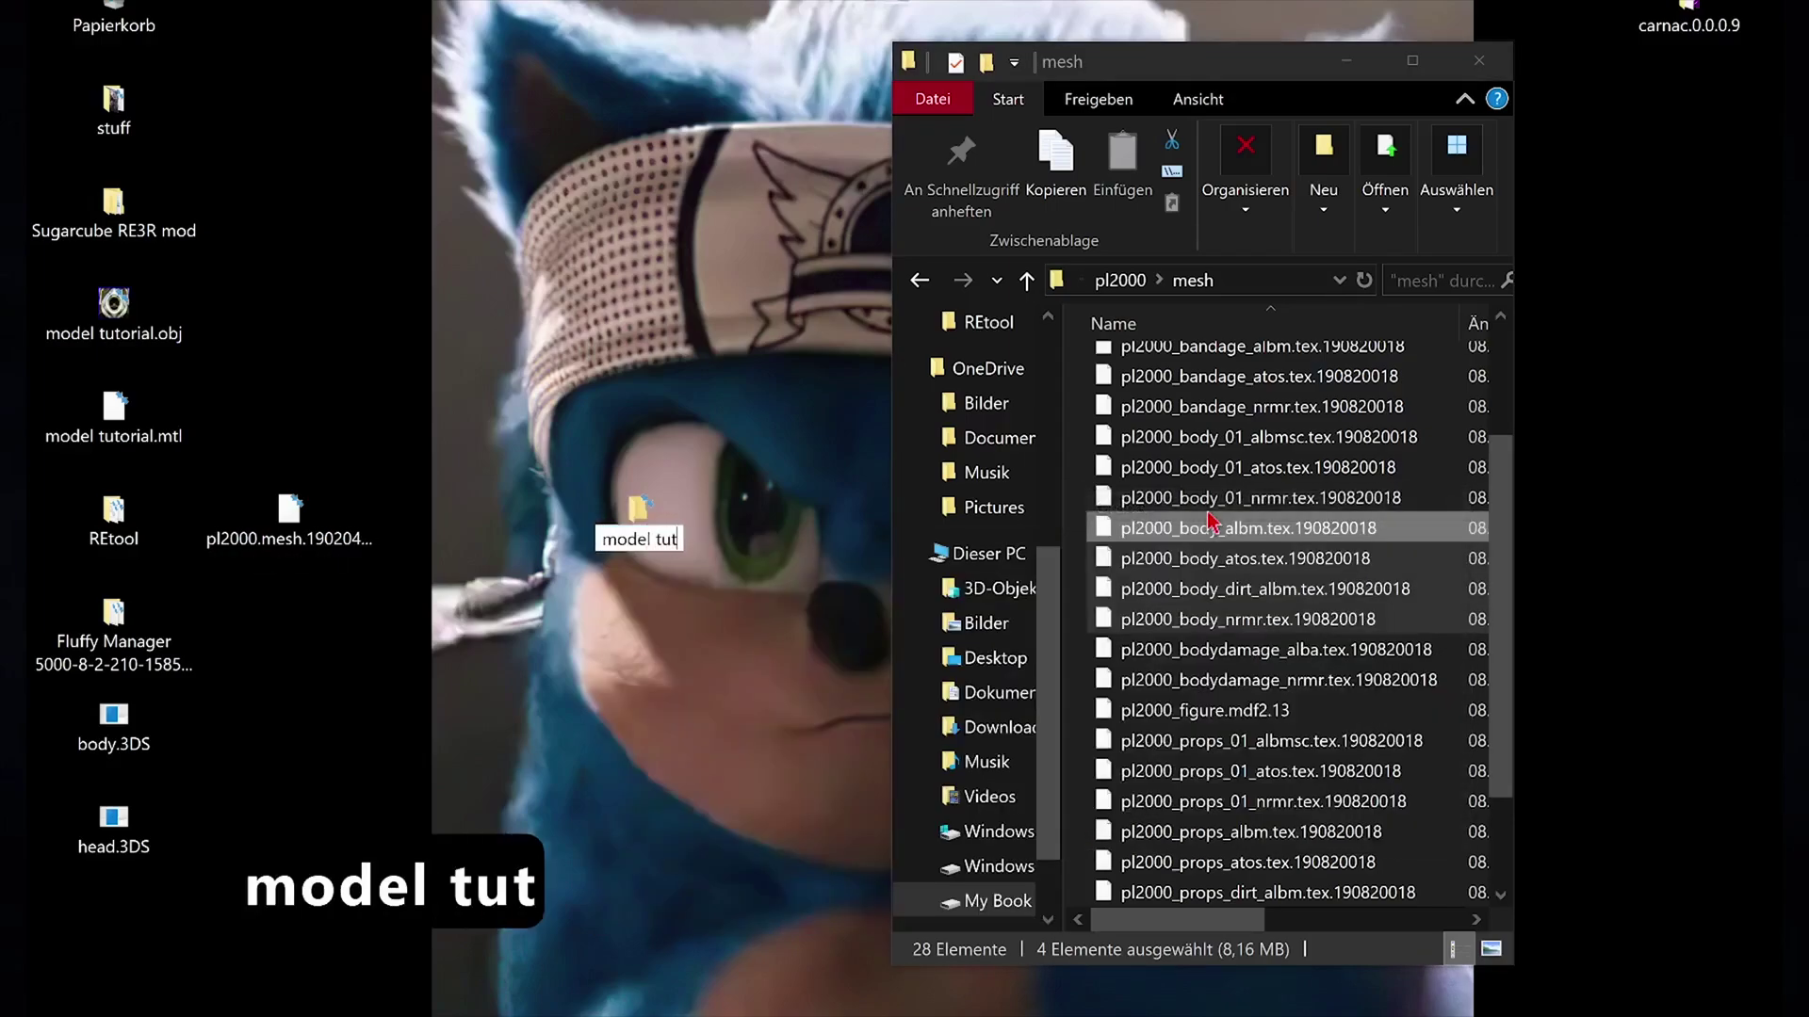
pyautogui.press('Return')
# Step: Copy the body textures and move the pl2000 mesh file into 'model tut', then open it
pyautogui.moveTo(1234, 542); pyautogui.dragTo(645, 514, button='right')
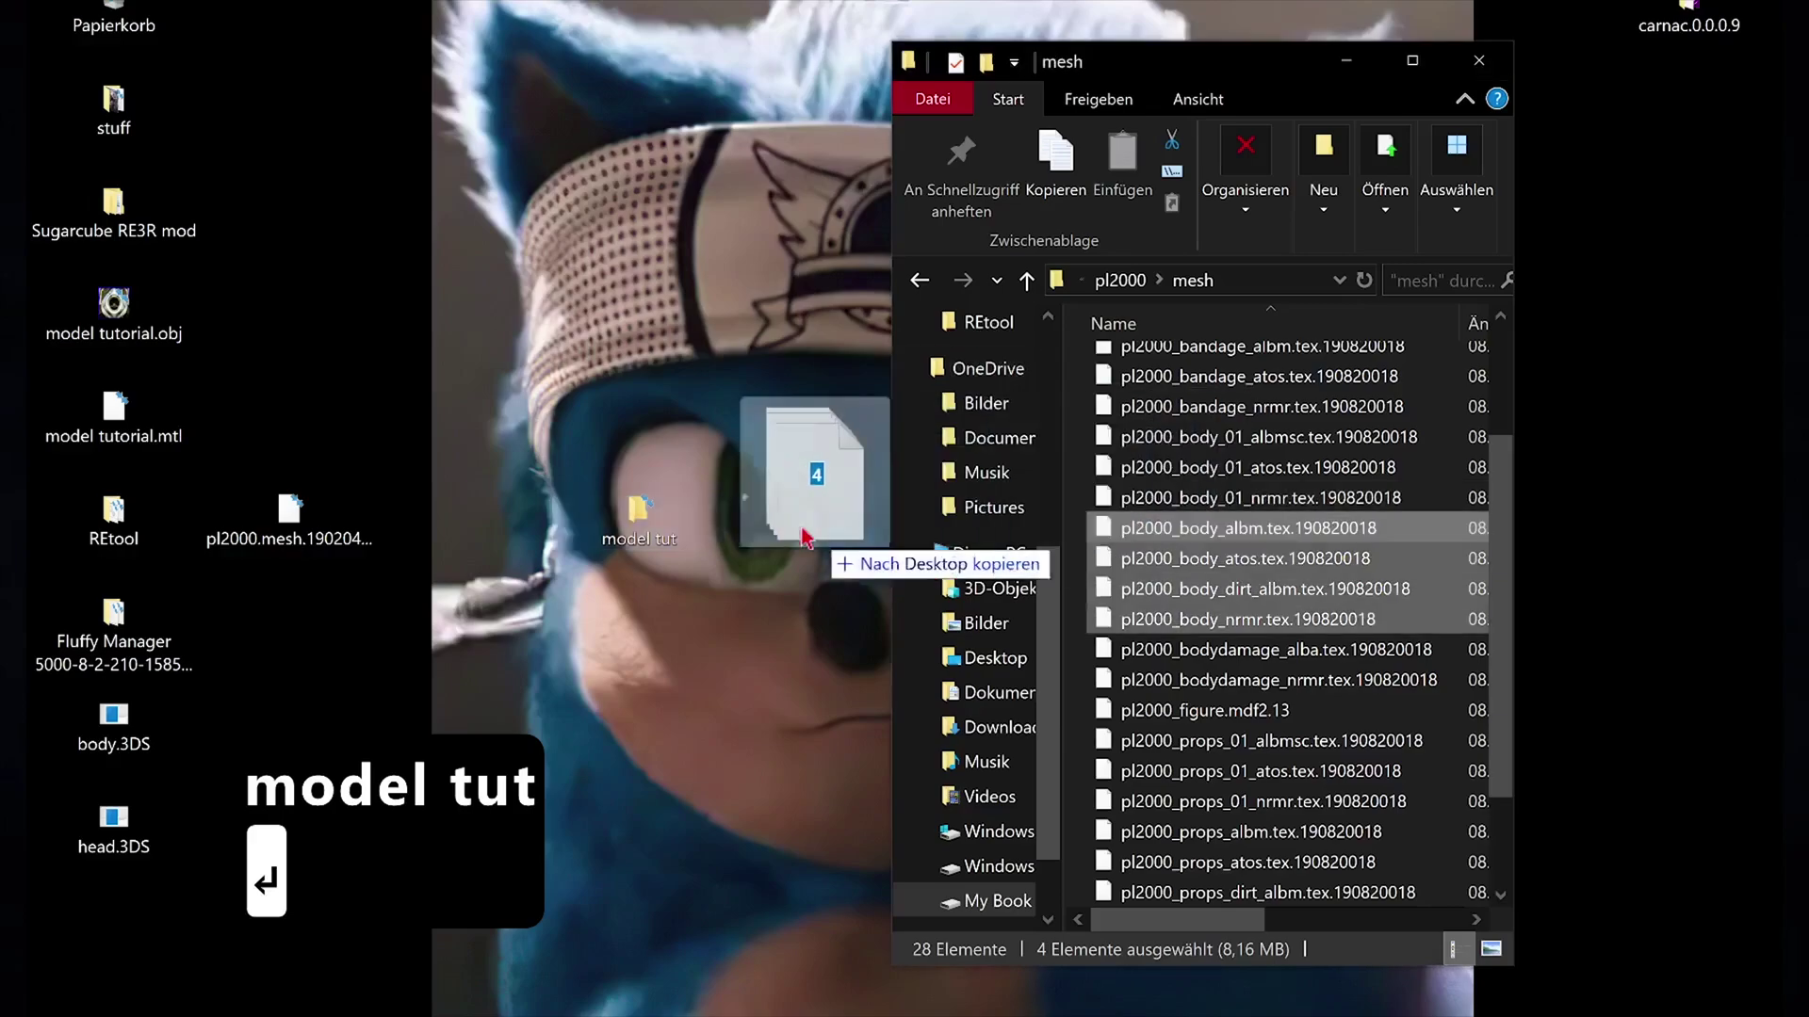
pyautogui.click(805, 581)
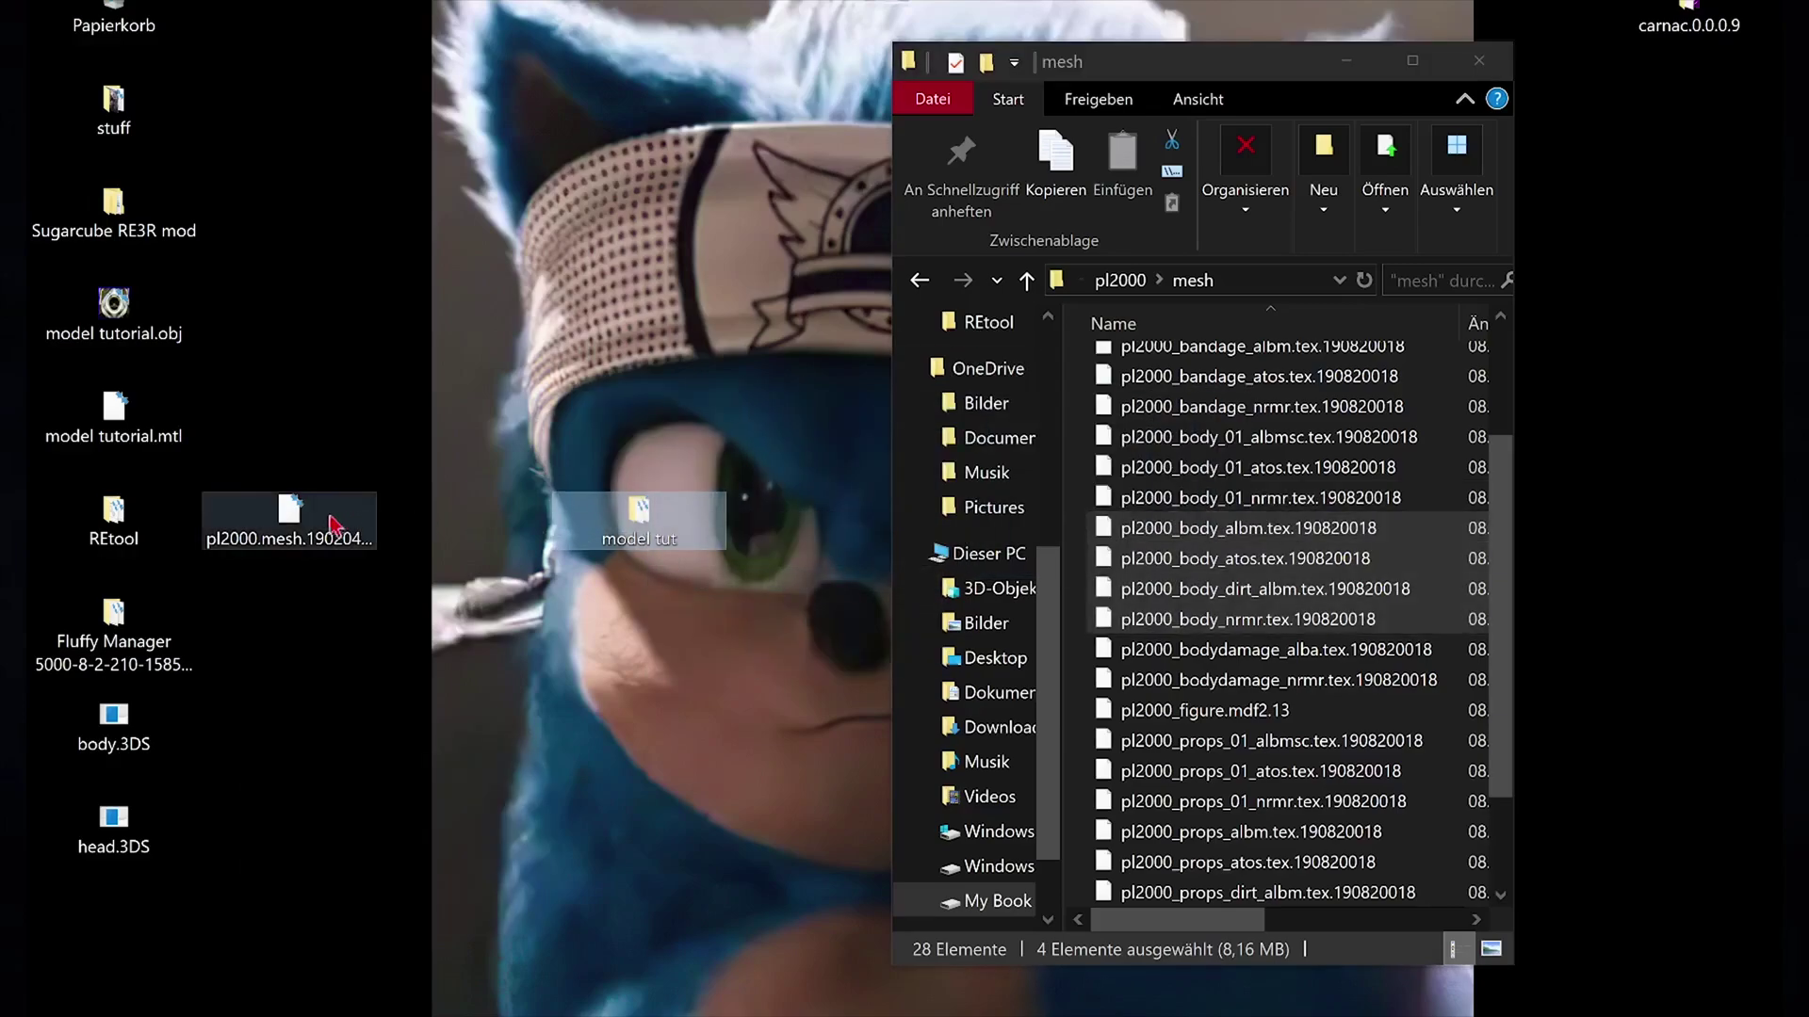
pyautogui.moveTo(289, 513); pyautogui.dragTo(633, 525)
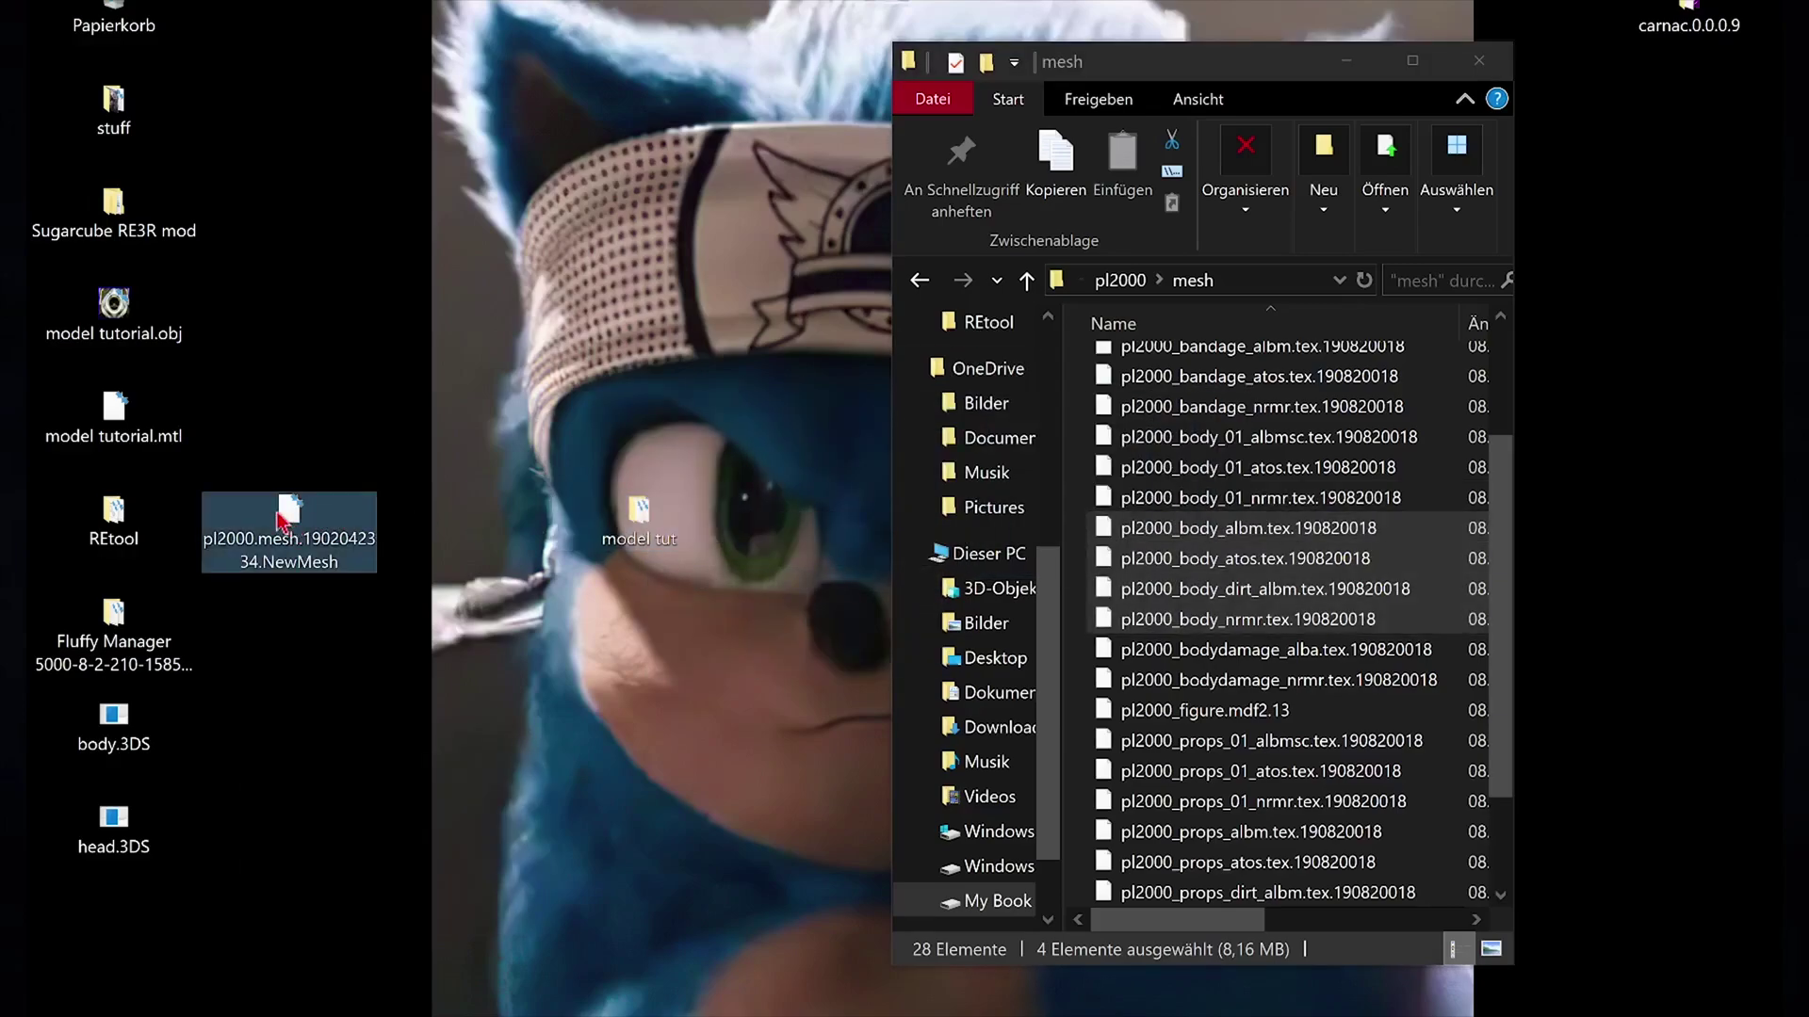
pyautogui.doubleClick(634, 526)
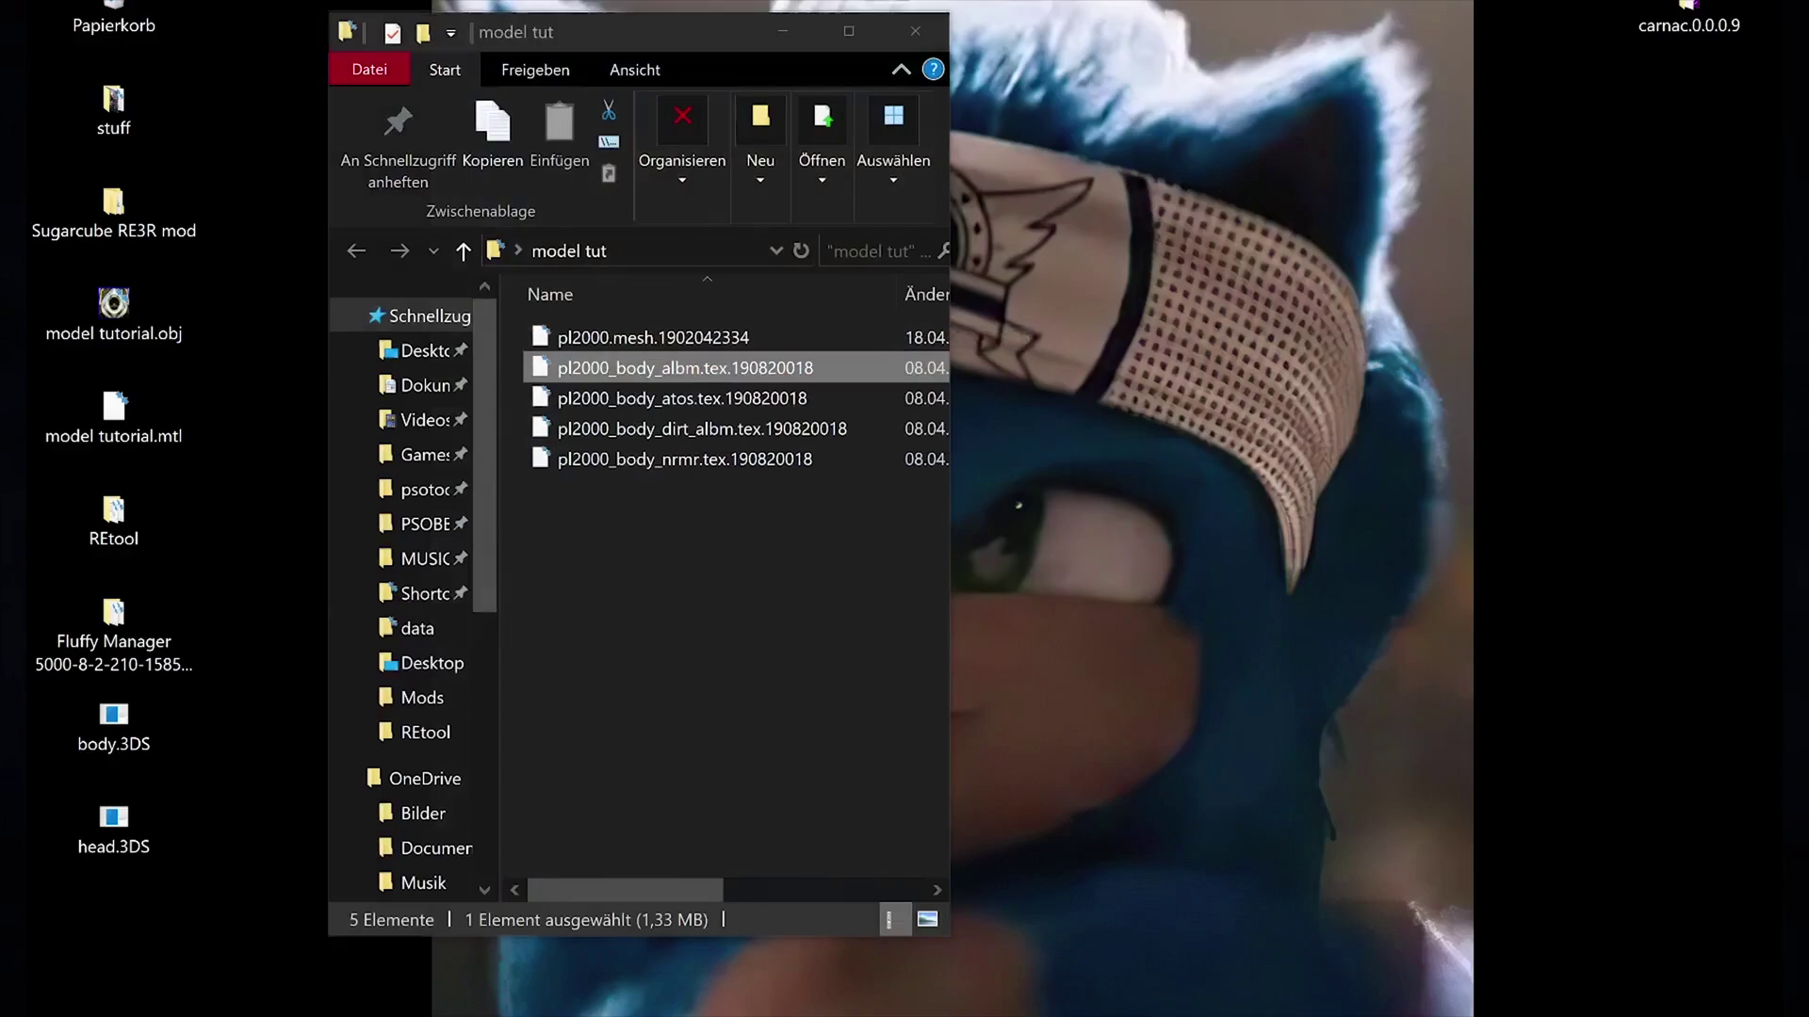
# Step: Copy pl2000_body_albm.tex into REtool and convert it to DDS with texture-conv-all-tex.bat
pyautogui.click(1628, 301)
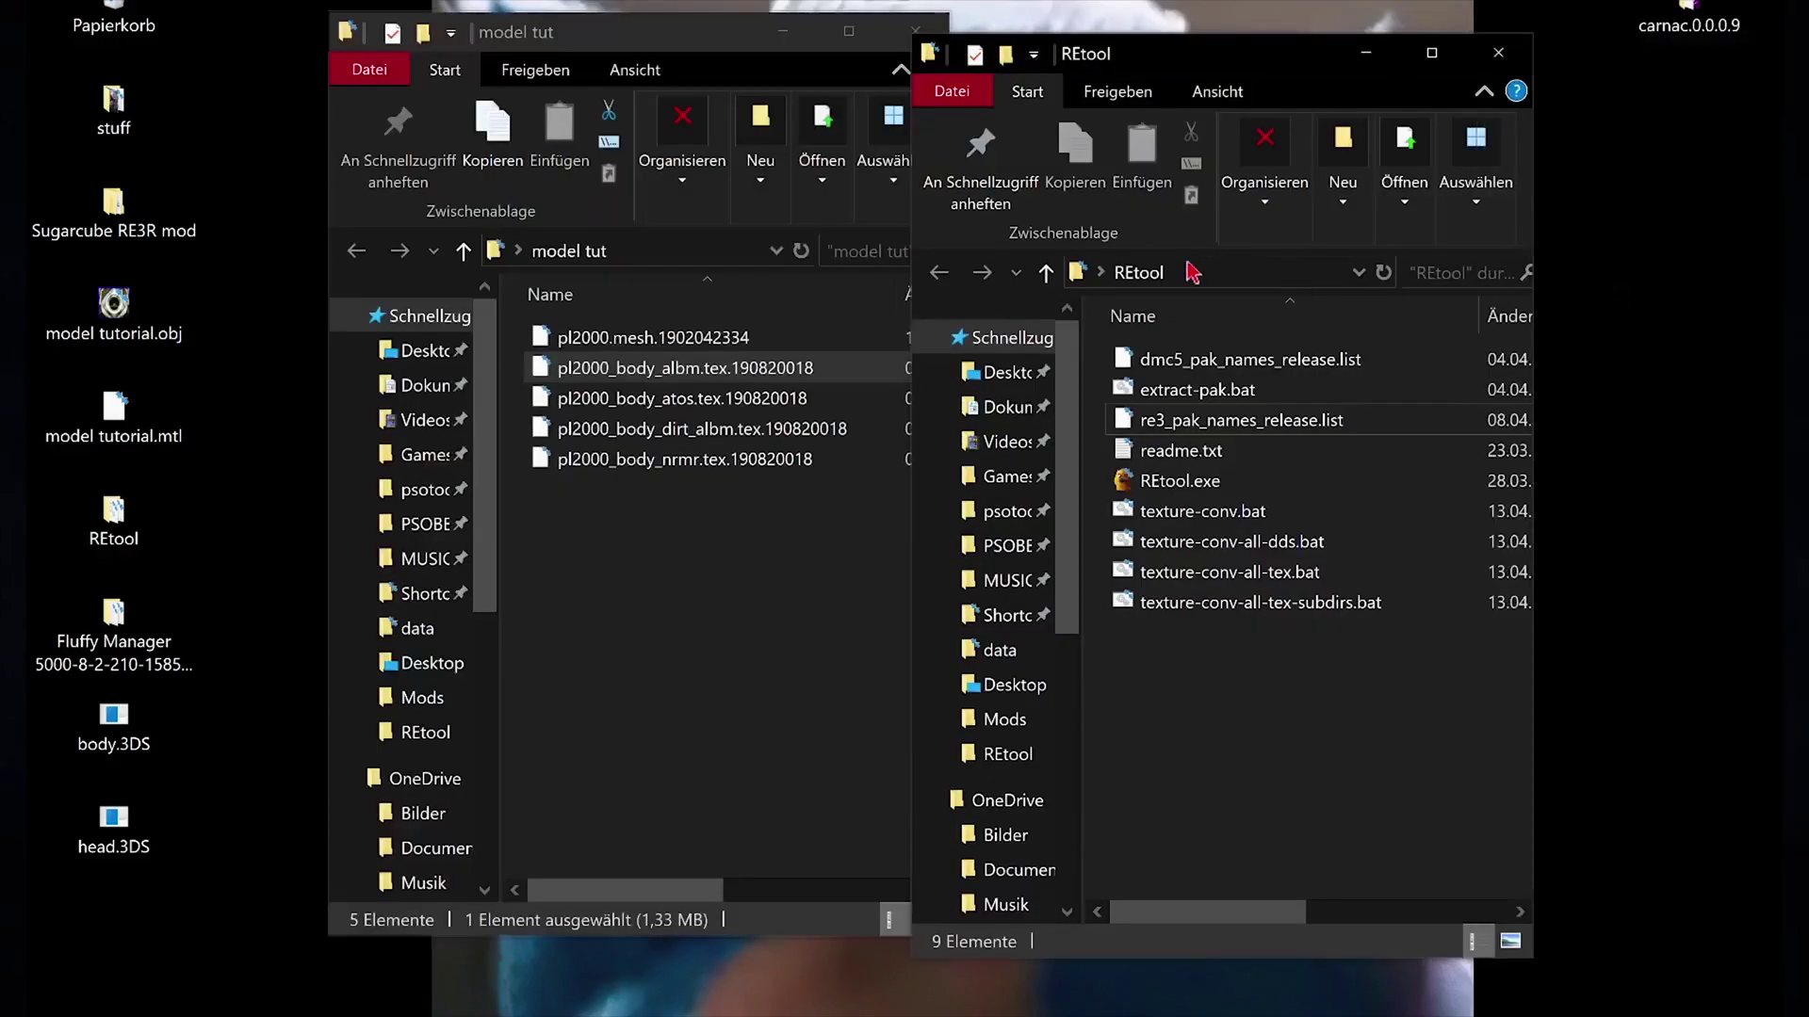
pyautogui.click(731, 379)
pyautogui.moveTo(731, 380); pyautogui.dragTo(1141, 716, button='right')
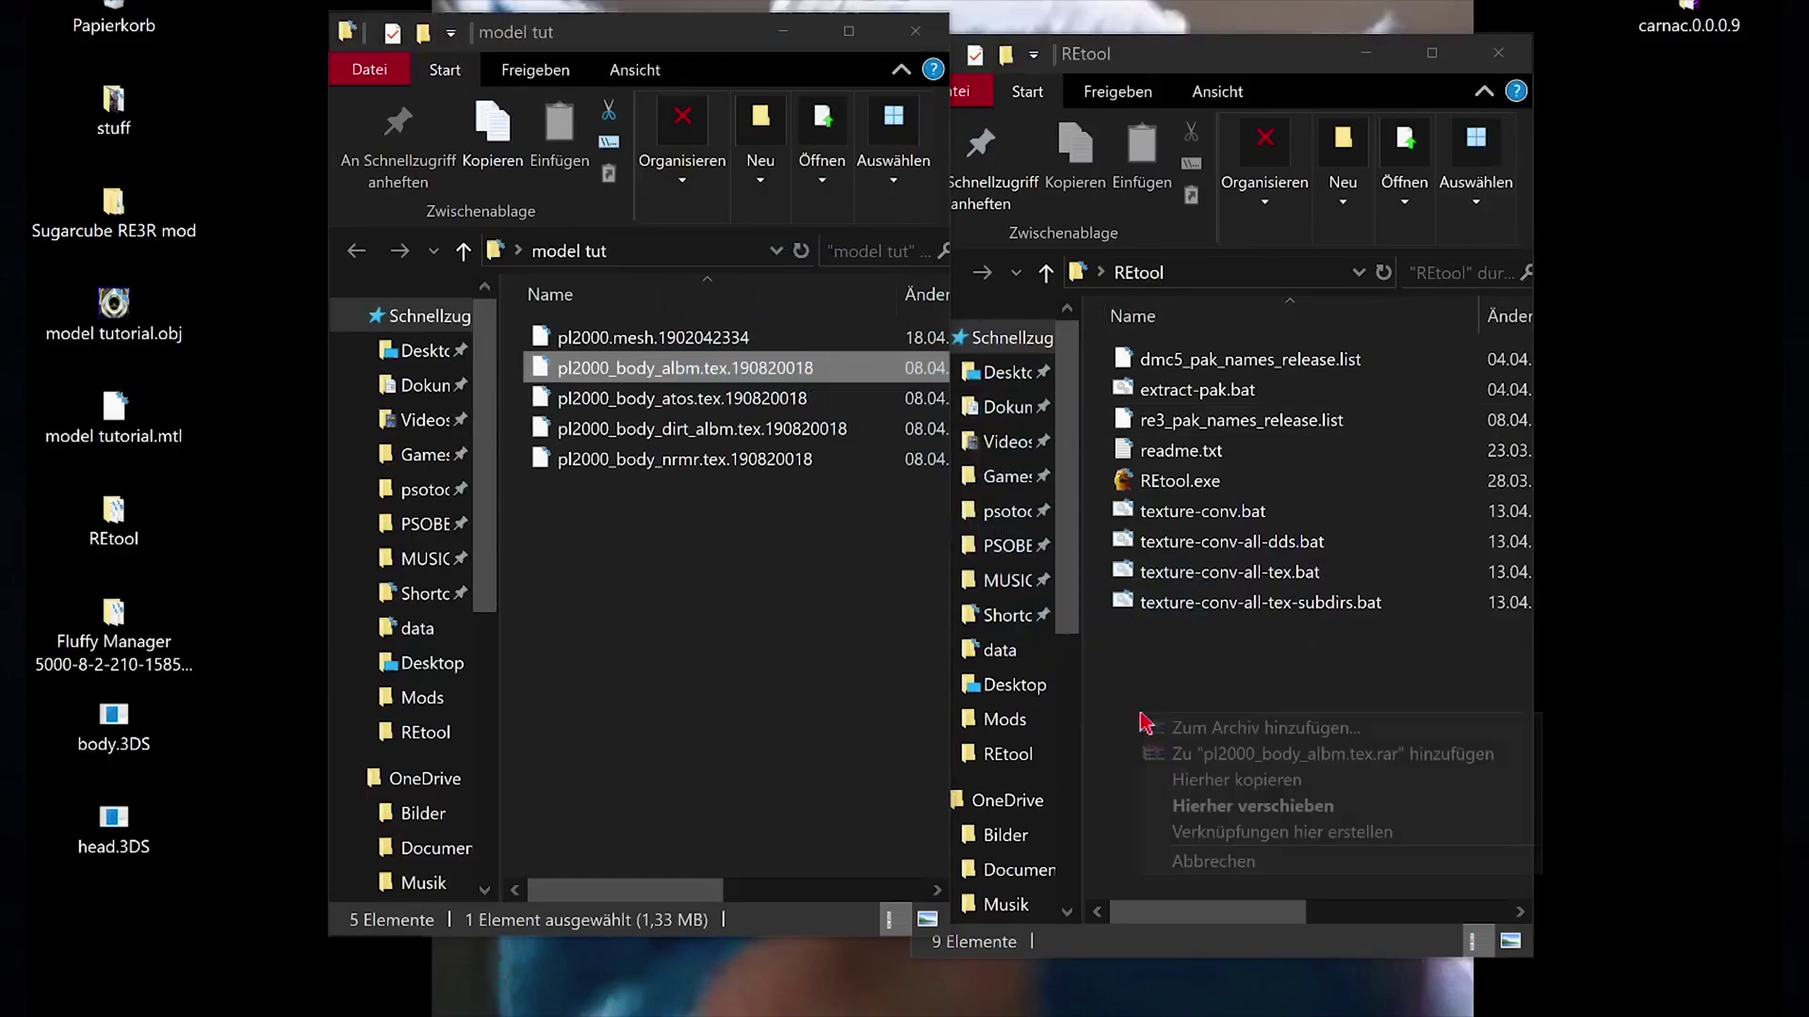
pyautogui.click(1206, 782)
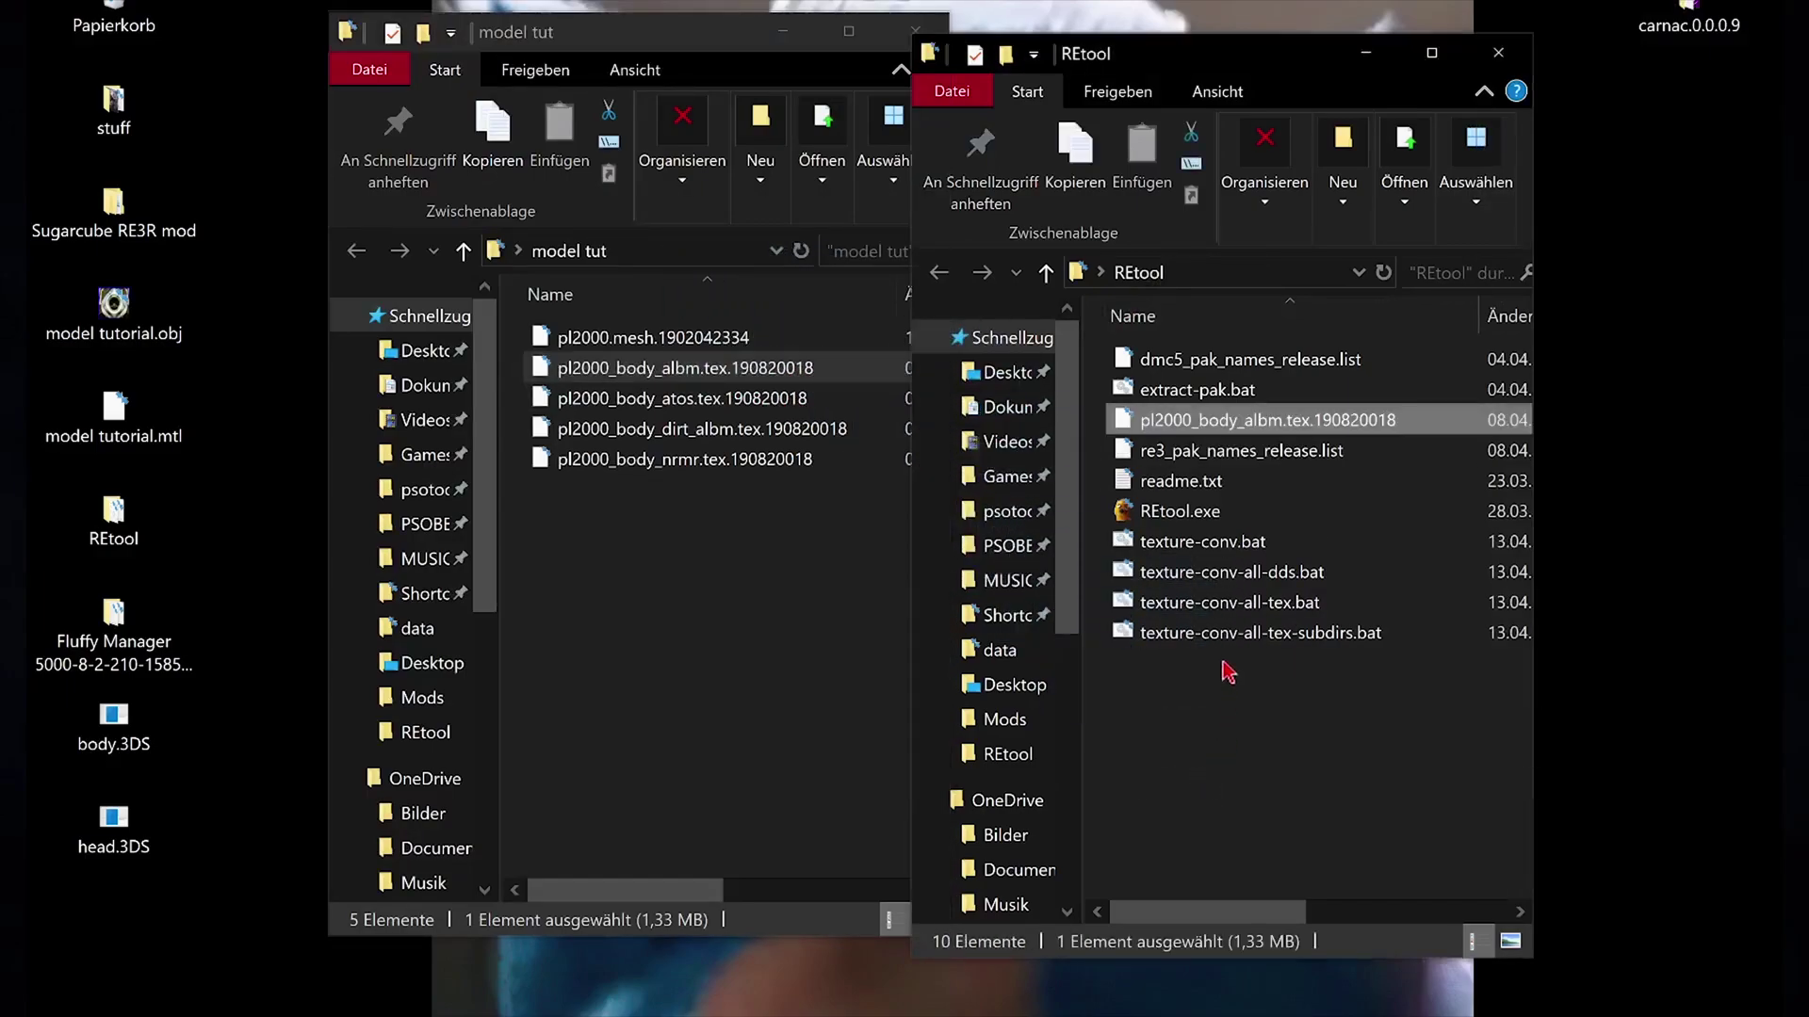
pyautogui.moveTo(1212, 423); pyautogui.dragTo(1243, 603)
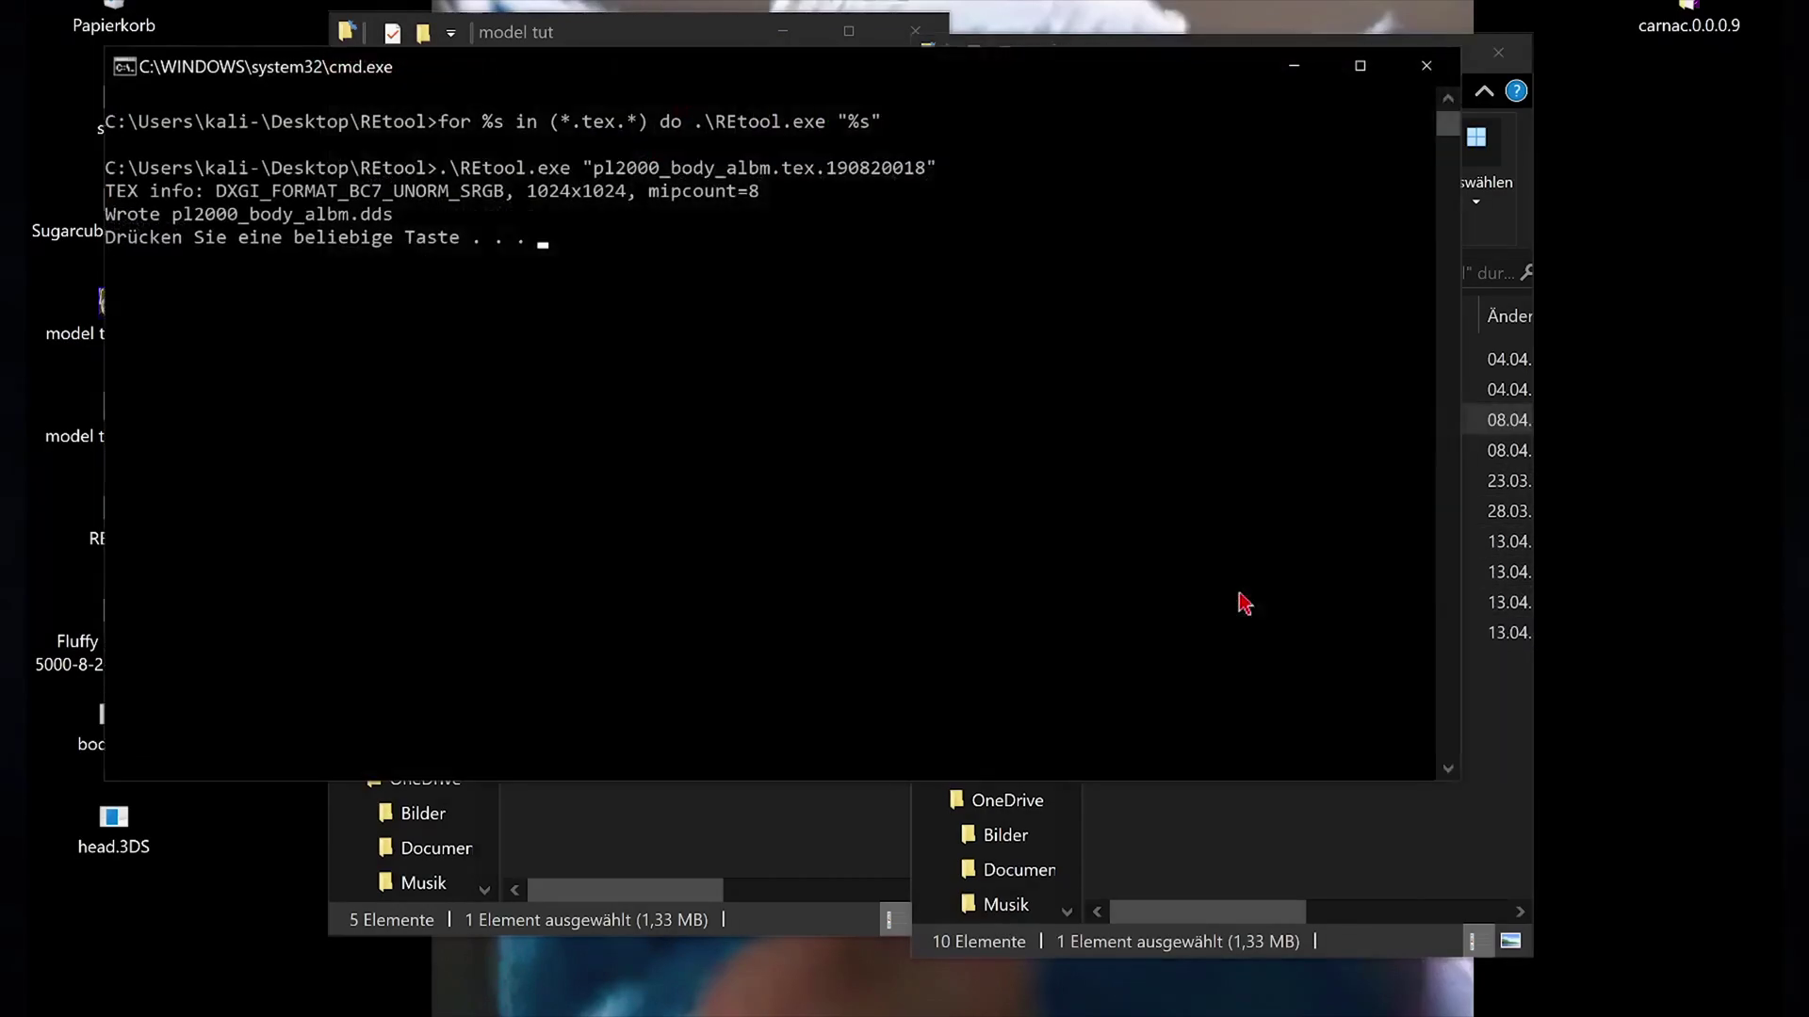
pyautogui.press('Return')
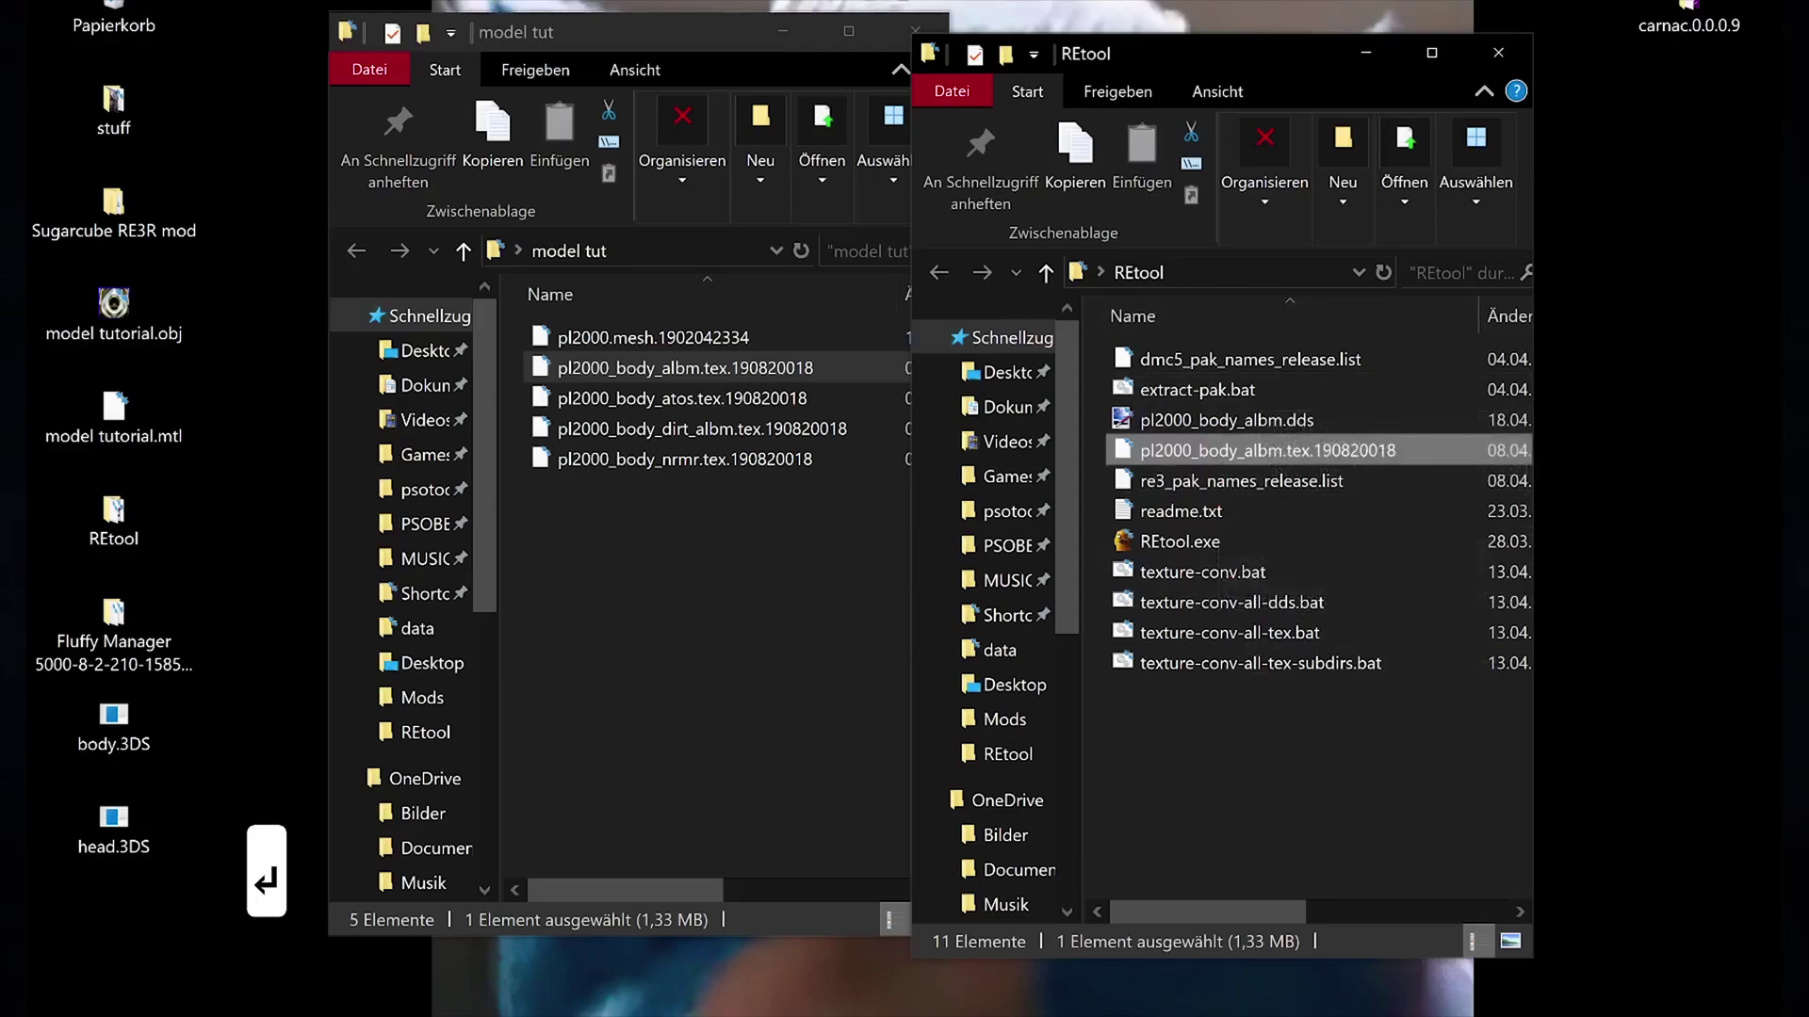
pyautogui.press('super')
# Step: Open pl2000_body_albm.dds in Photoshop, then open the Sugarcube RE3R mod desktop folder
pyautogui.click(1385, 123)
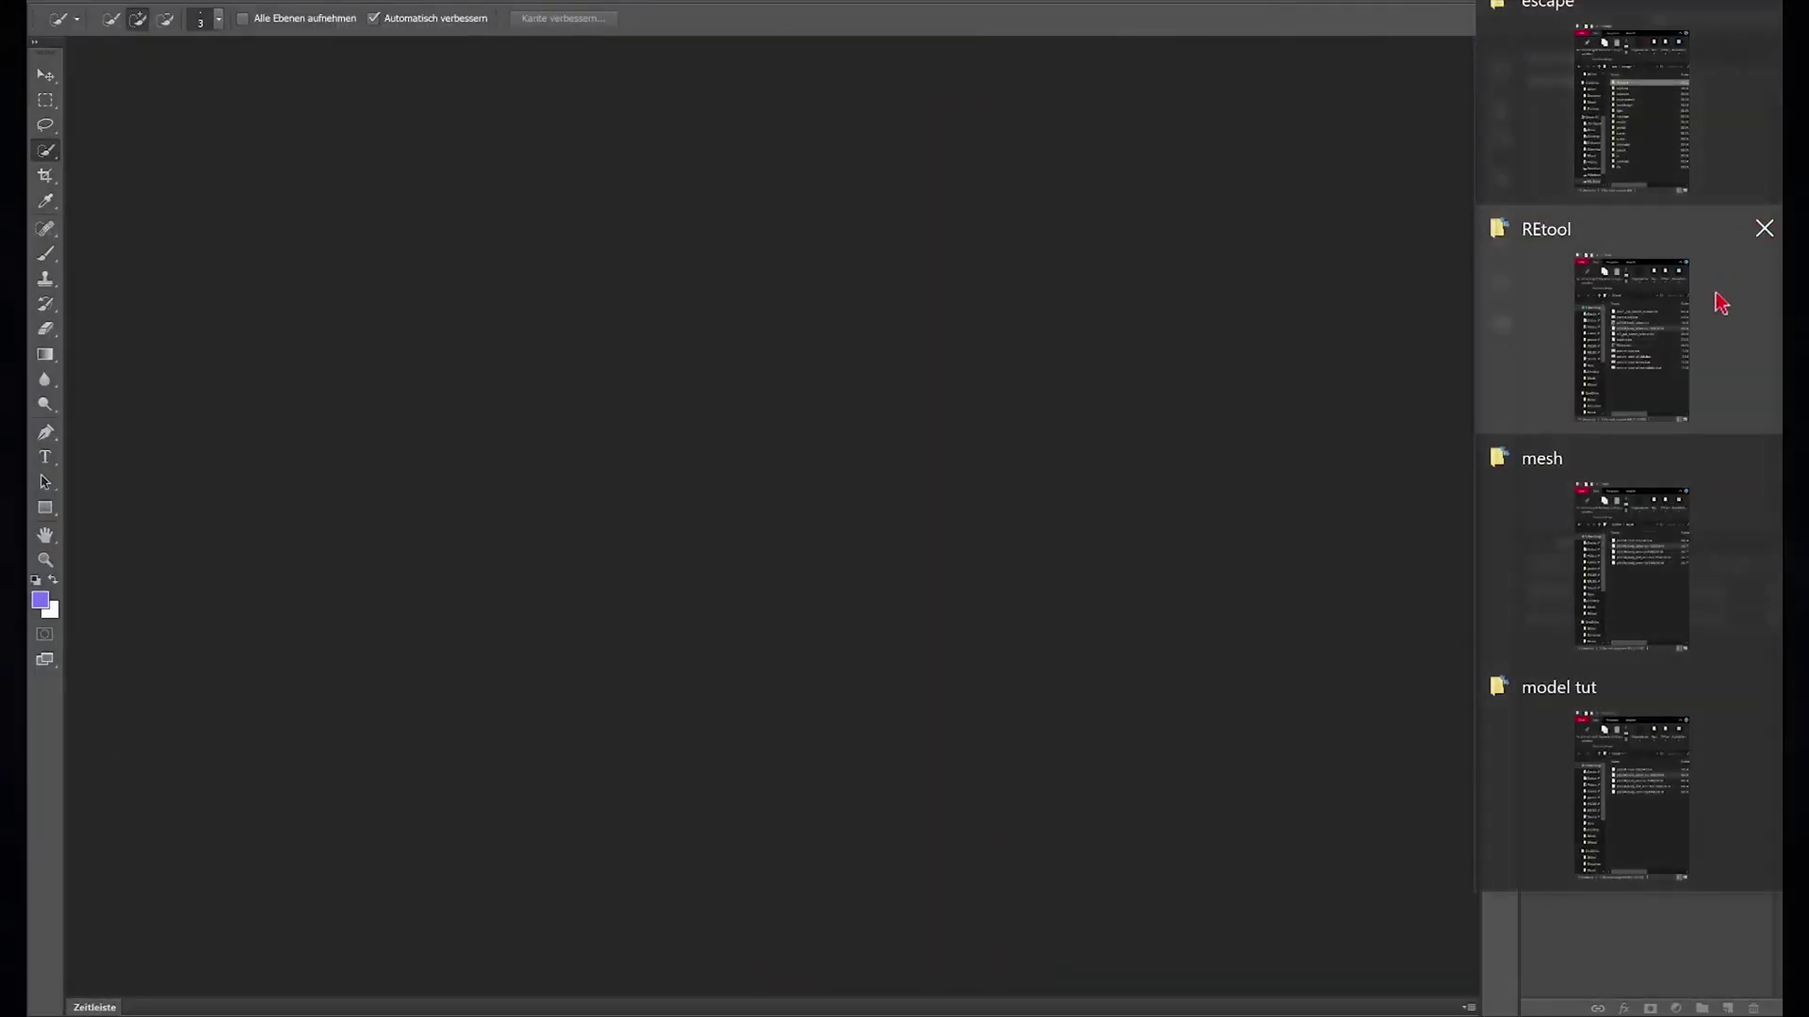
pyautogui.click(1611, 347)
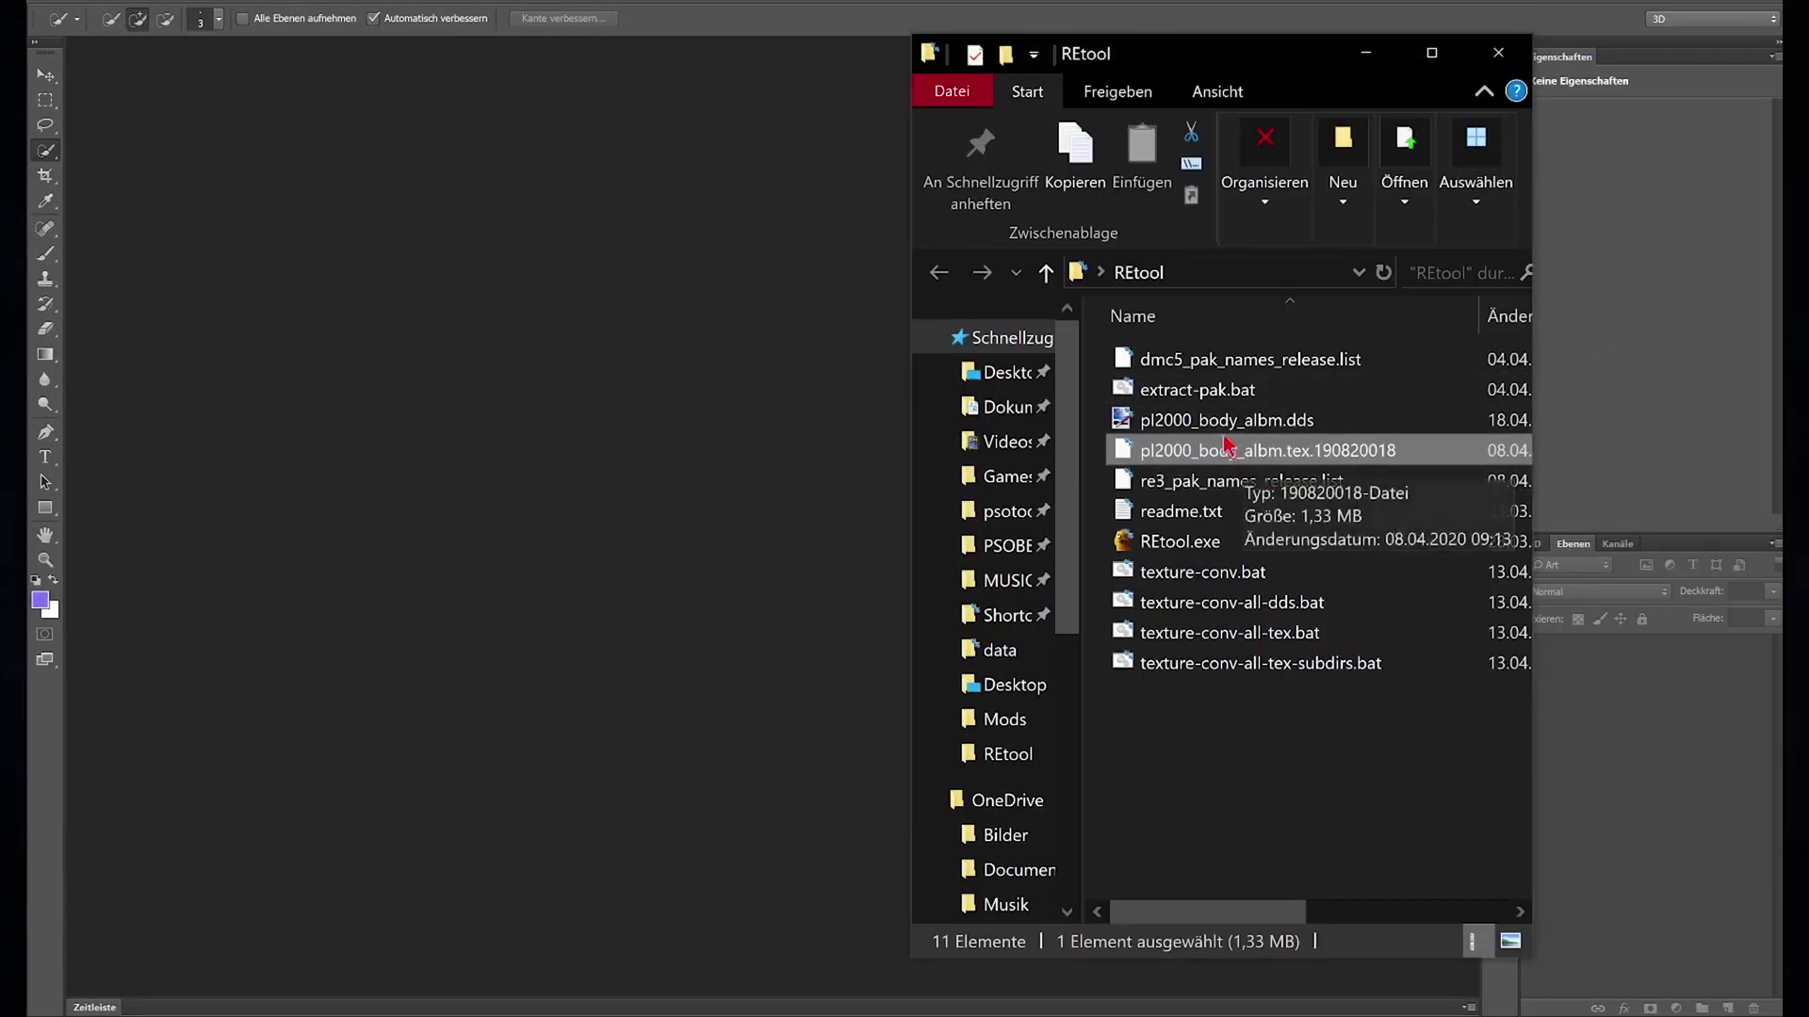
pyautogui.moveTo(1211, 422); pyautogui.dragTo(810, 445)
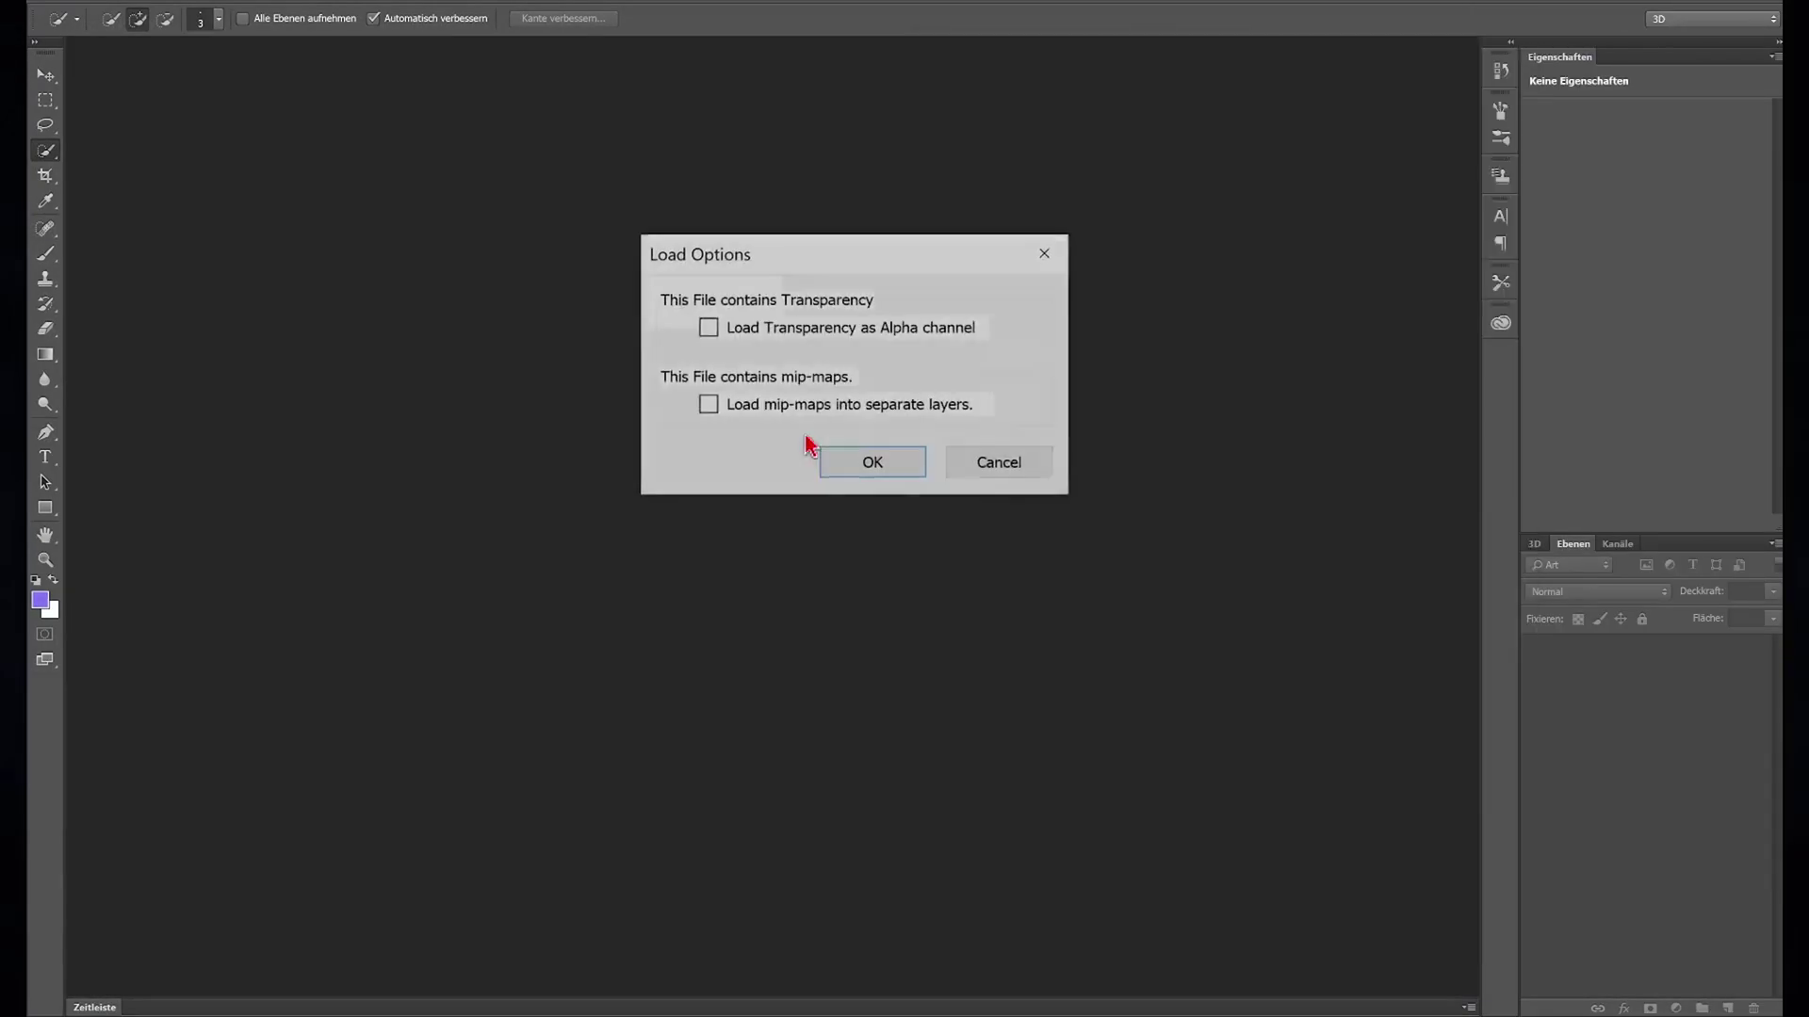
pyautogui.click(864, 464)
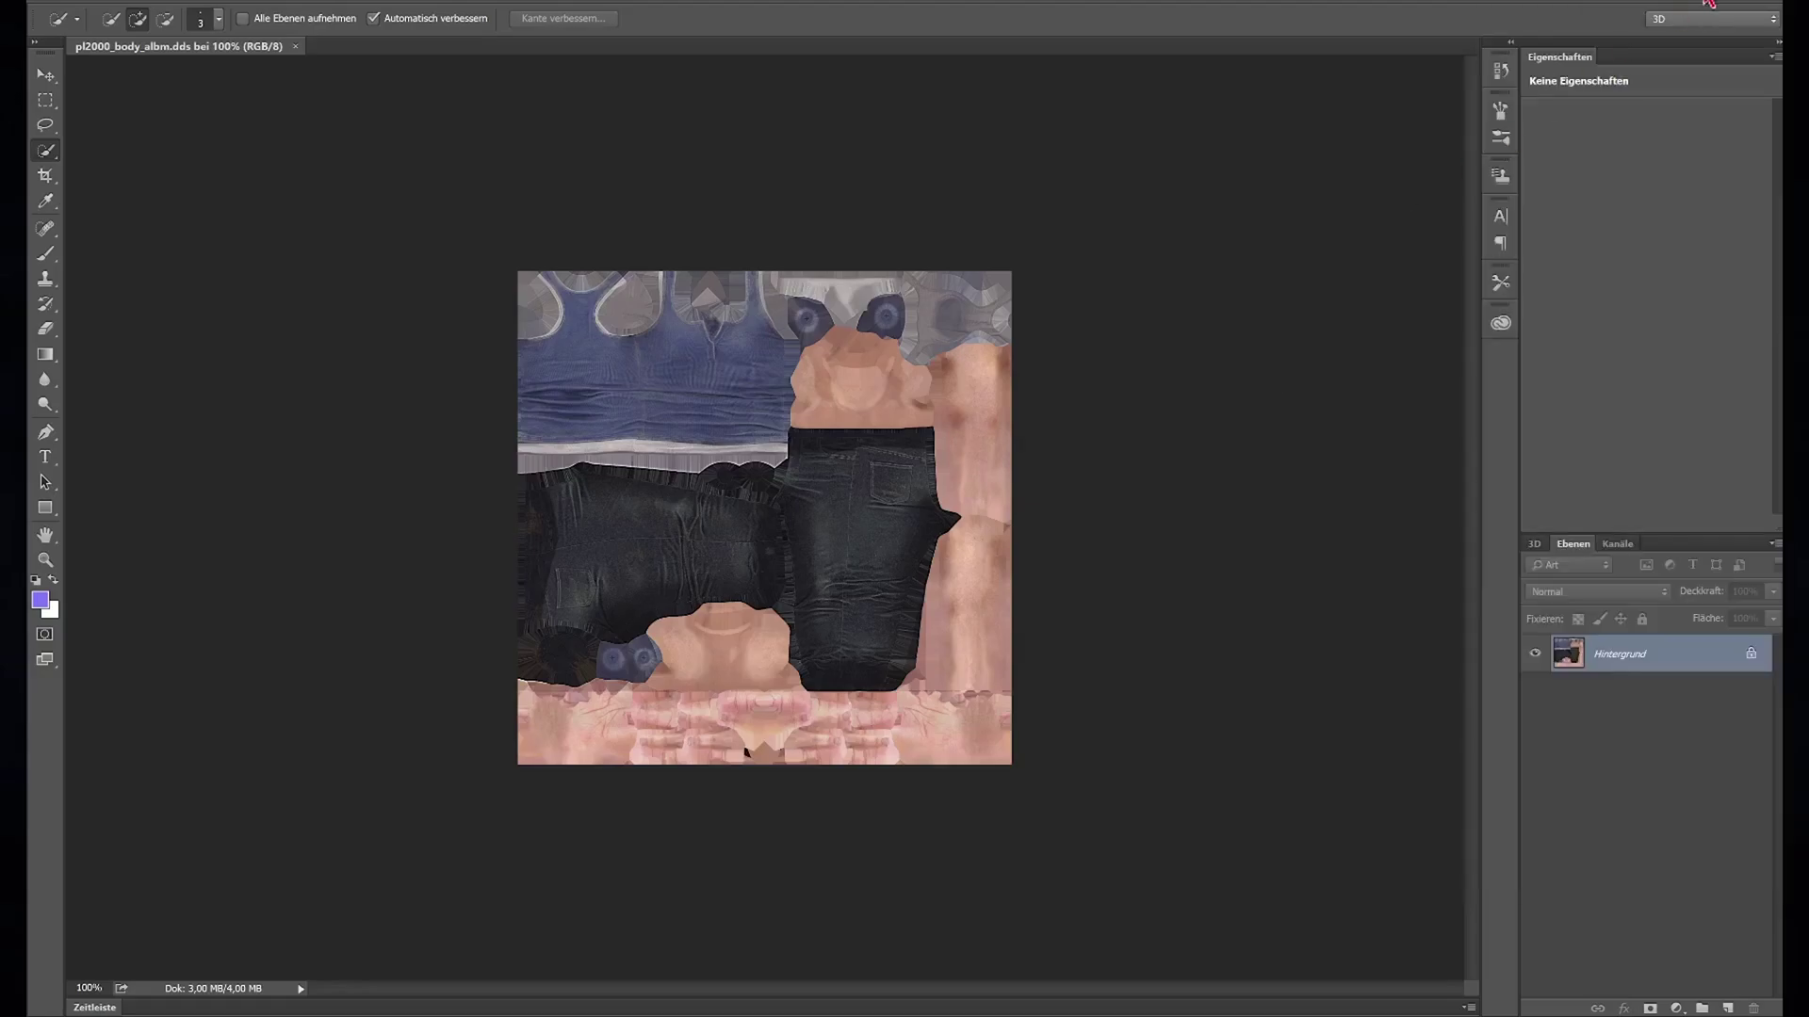
pyautogui.click(1708, 3)
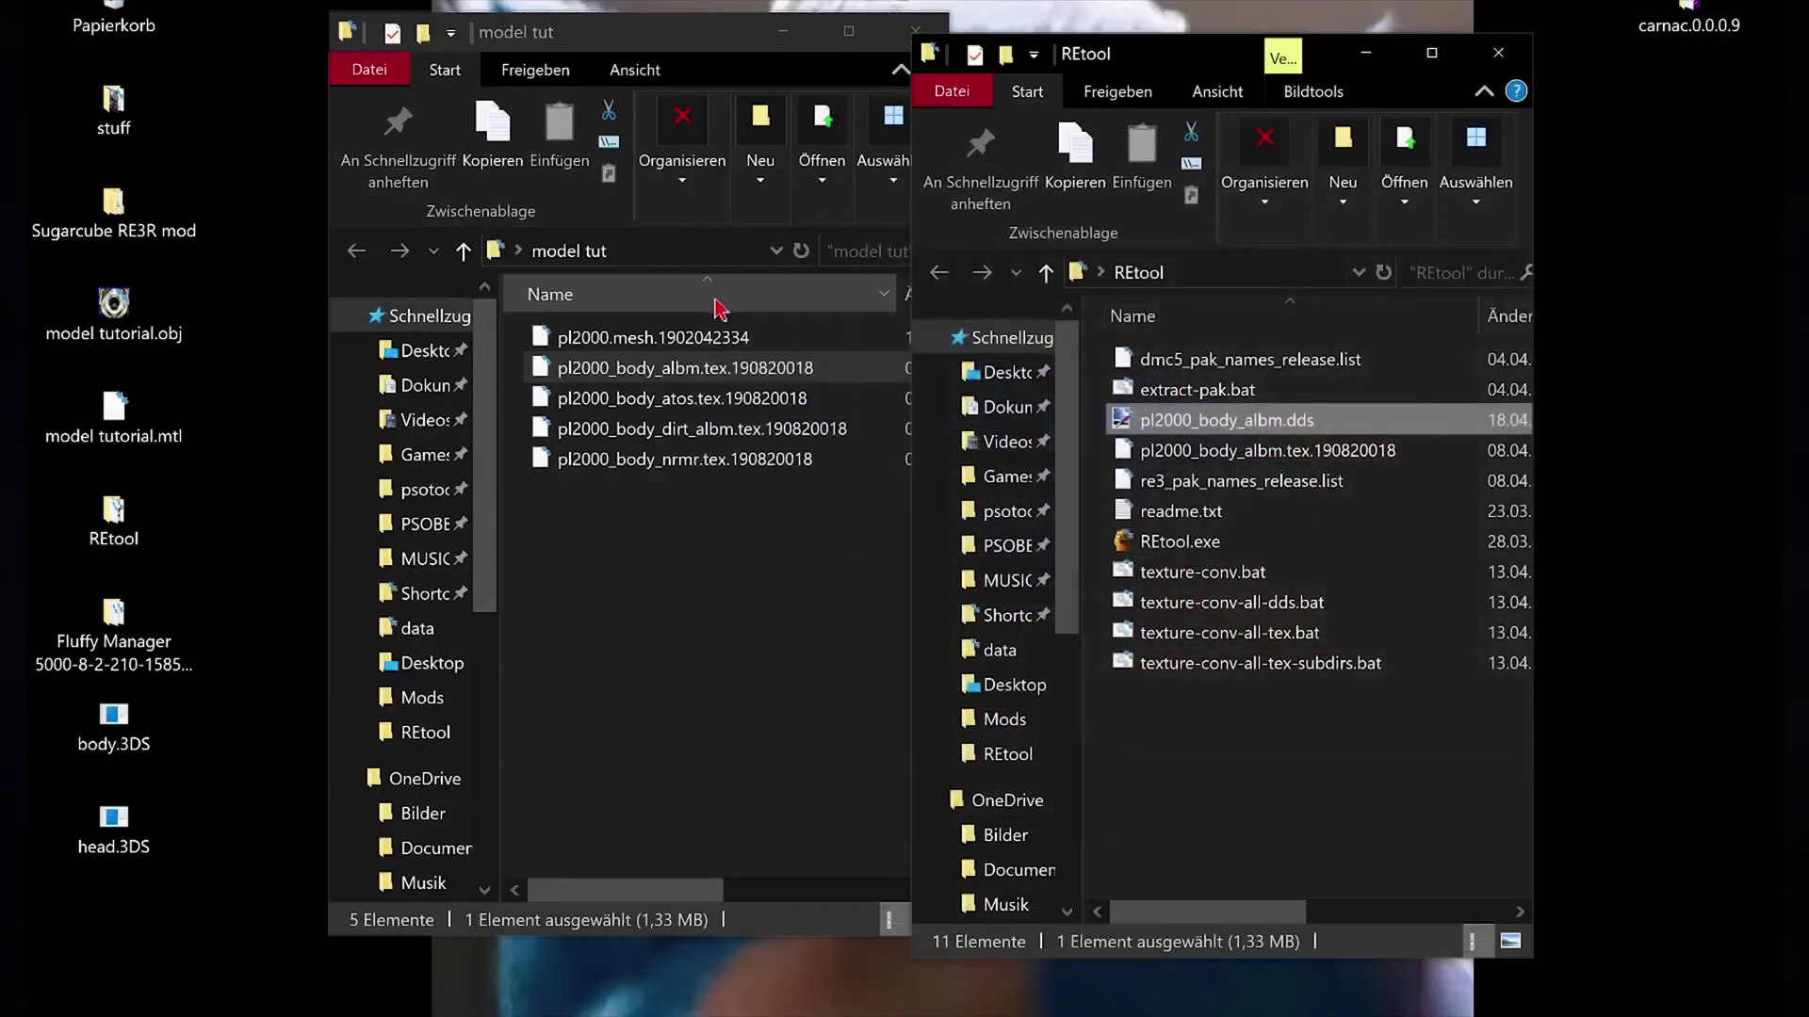
pyautogui.doubleClick(137, 218)
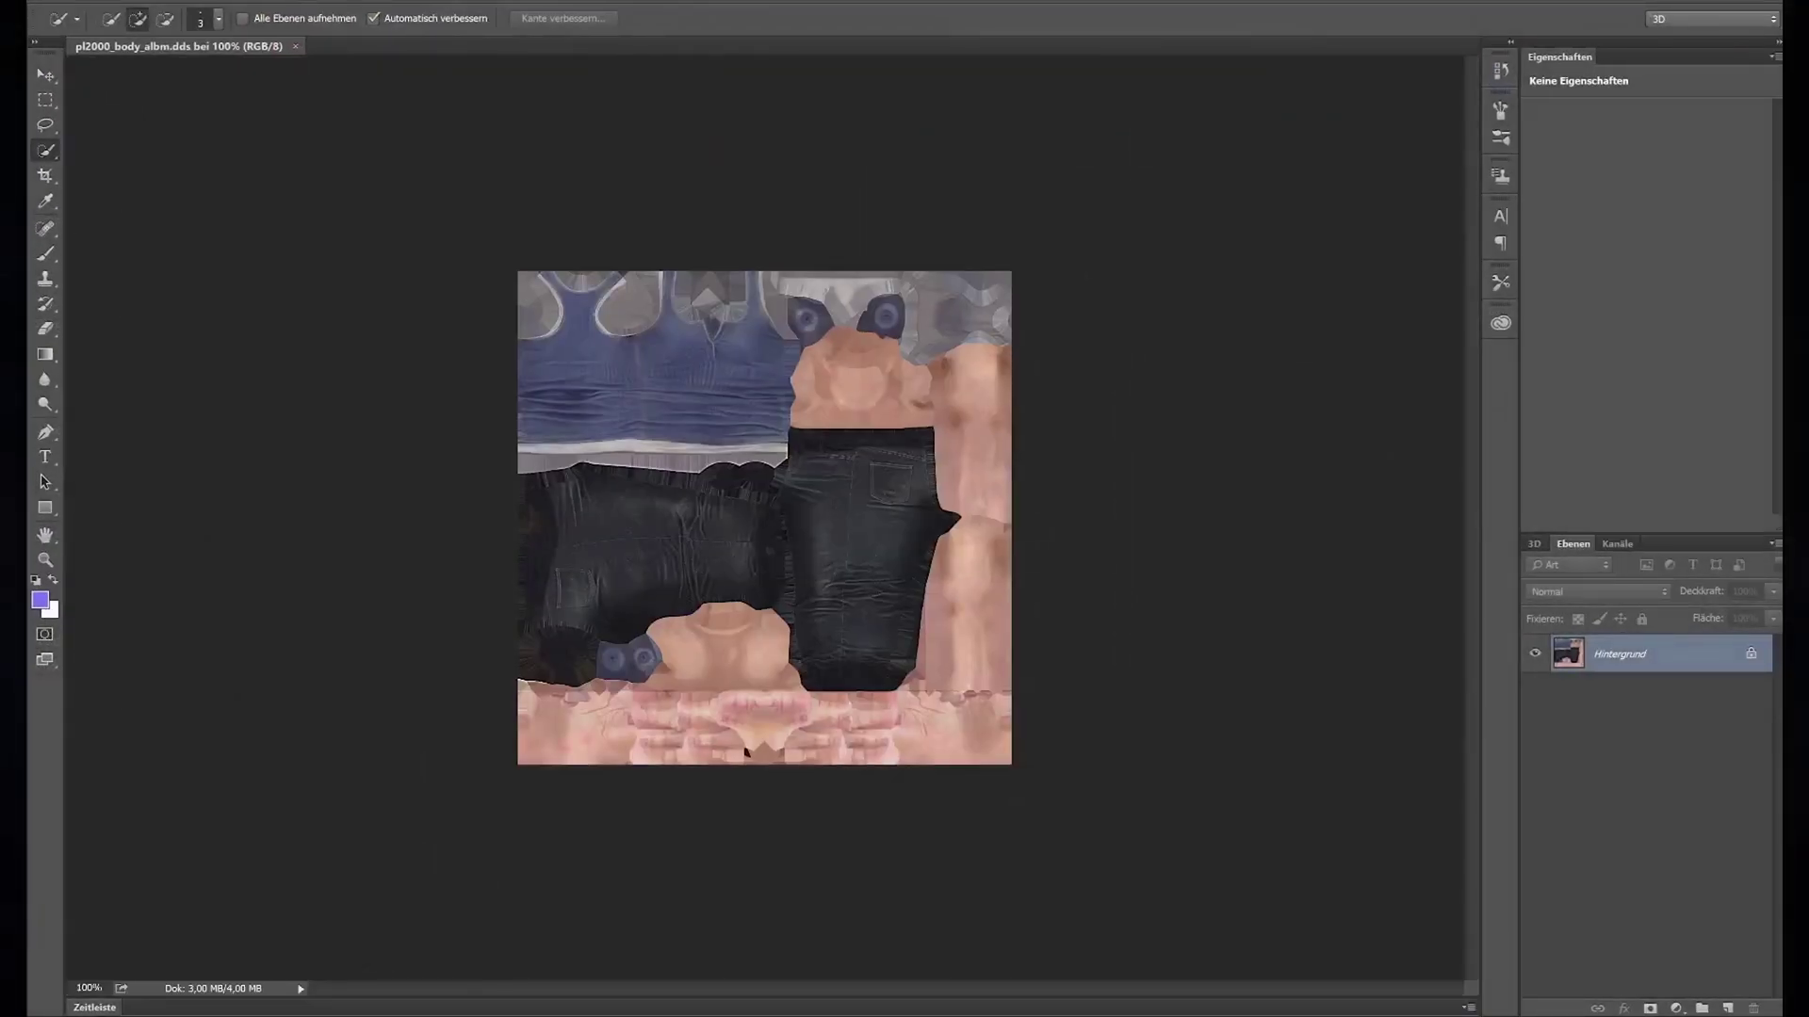
# Step: Drag sug.png from the Sugarcube RE3R mod folder onto the body albedo canvas and commit it as a layer
pyautogui.click(1667, 871)
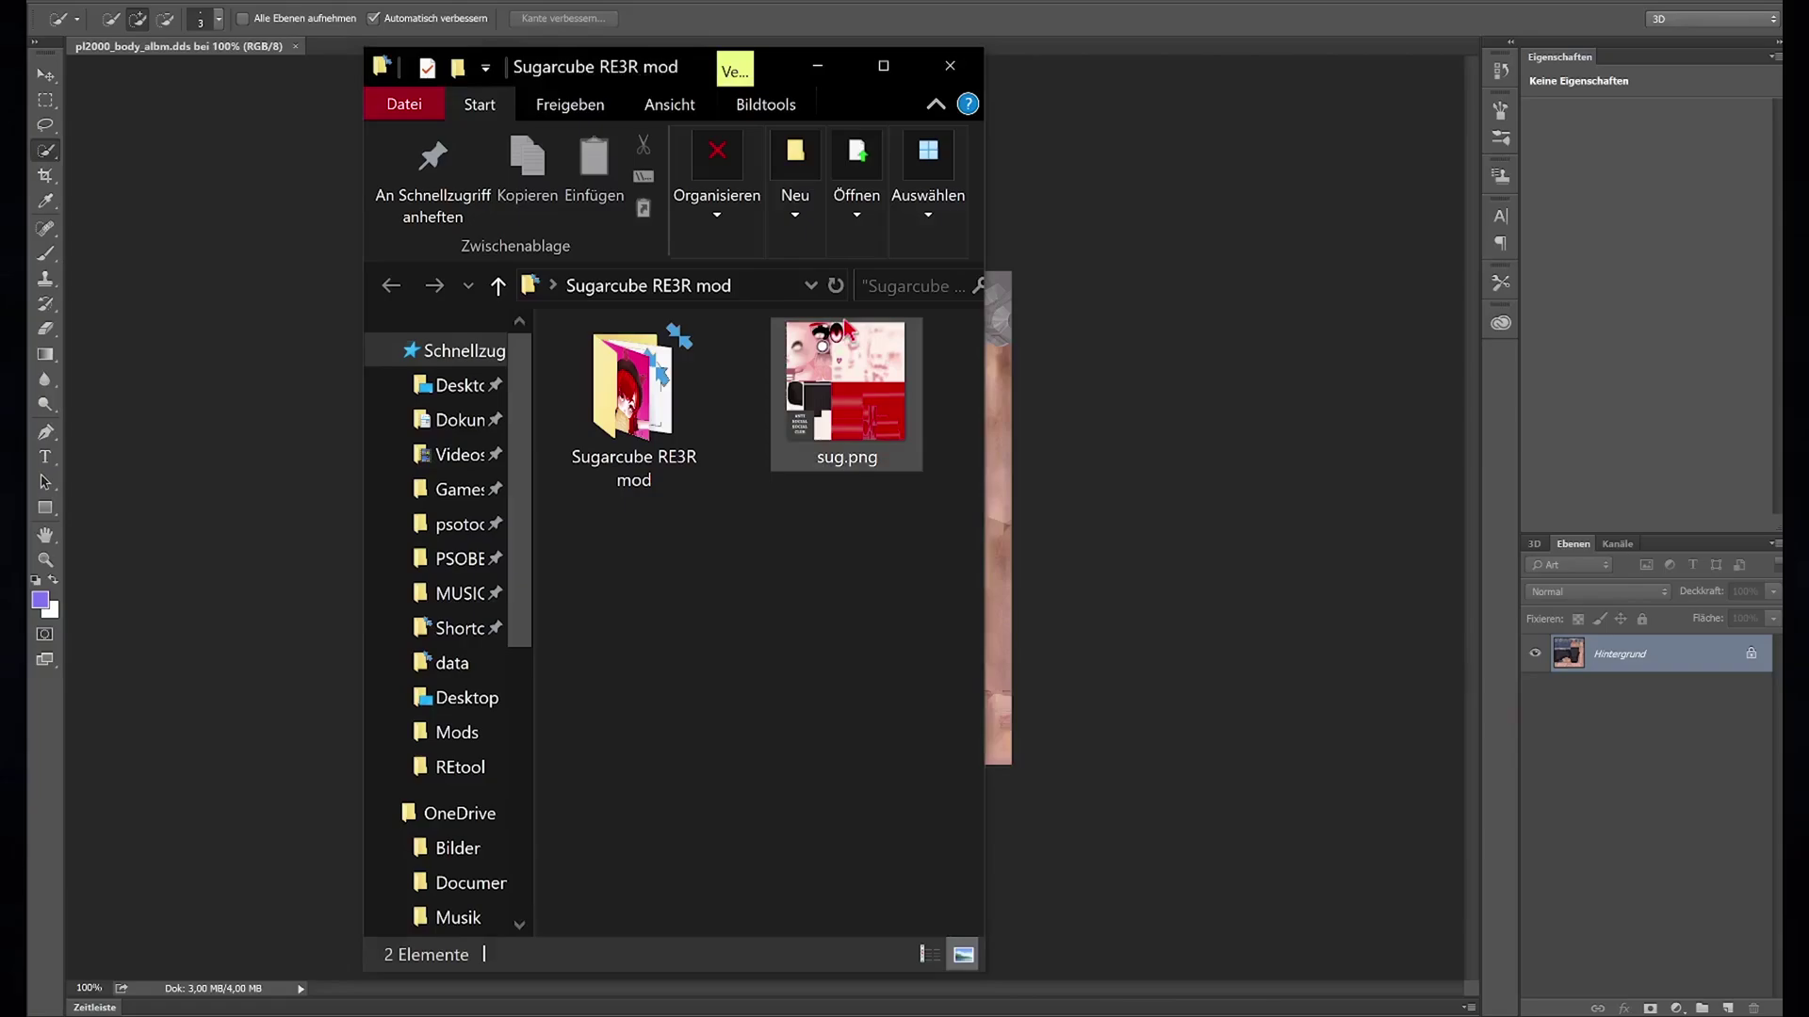
pyautogui.moveTo(845, 328); pyautogui.dragTo(1050, 473)
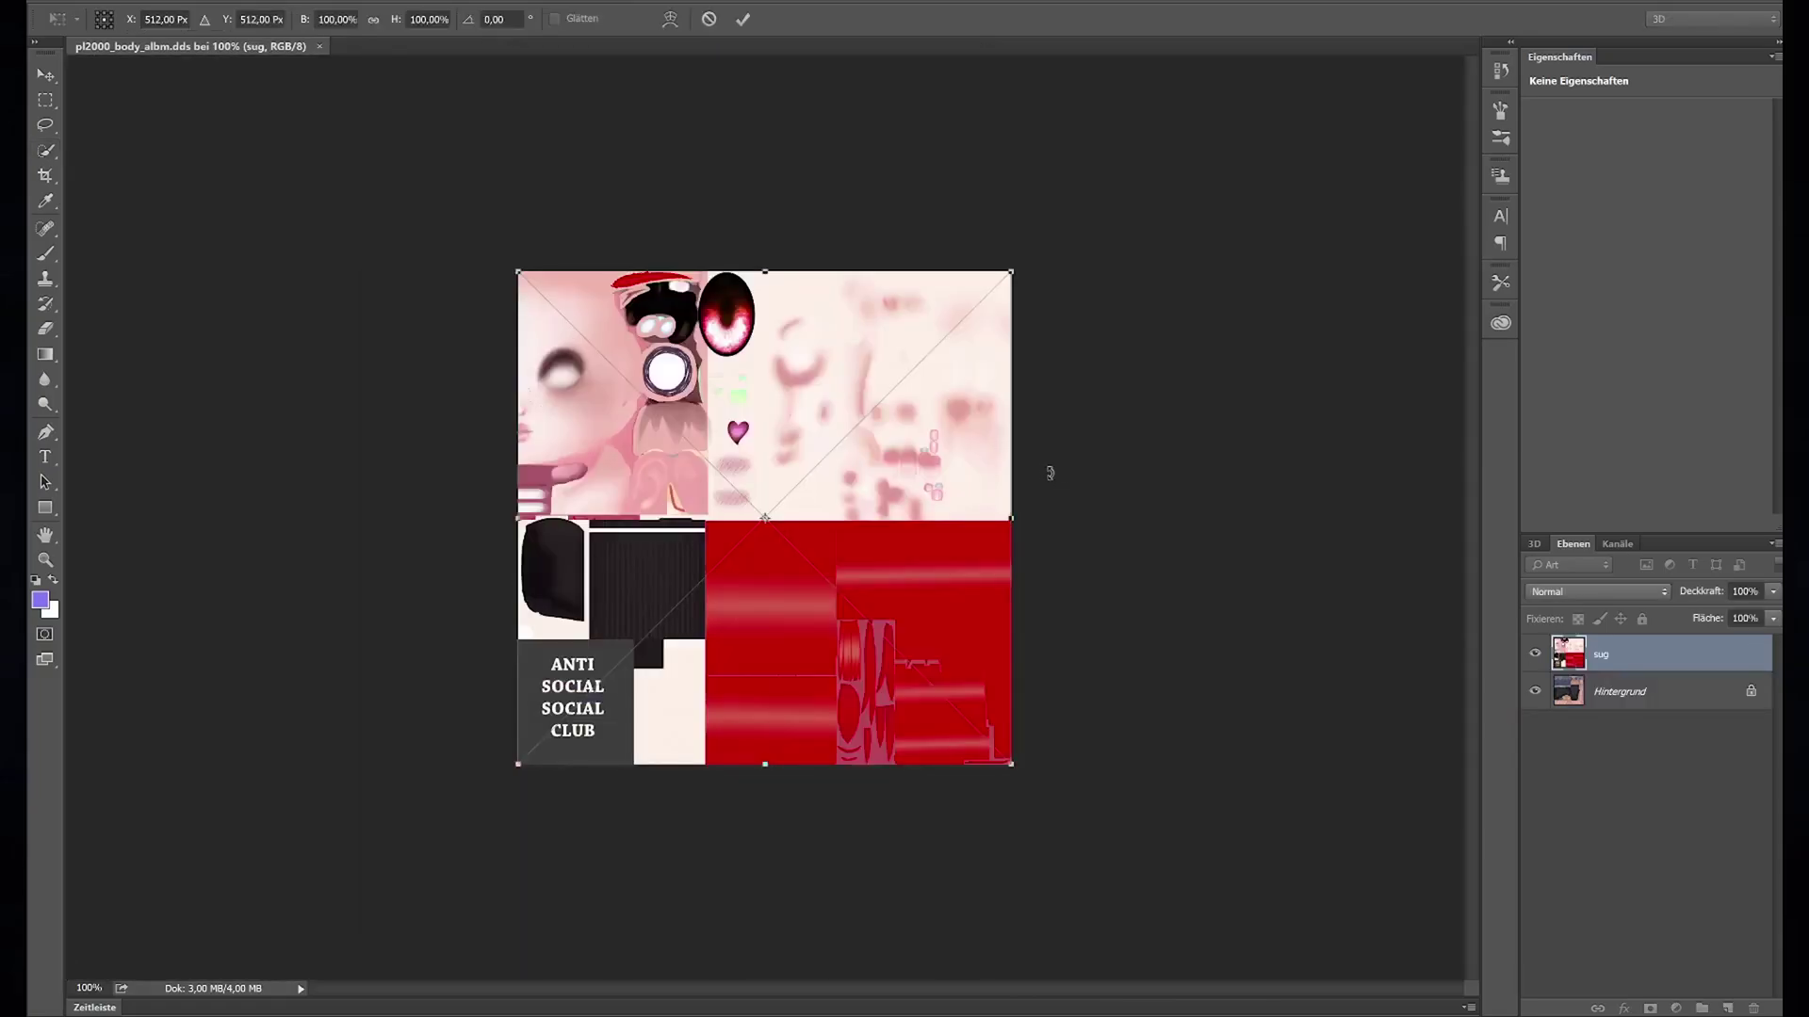
pyautogui.press('Return')
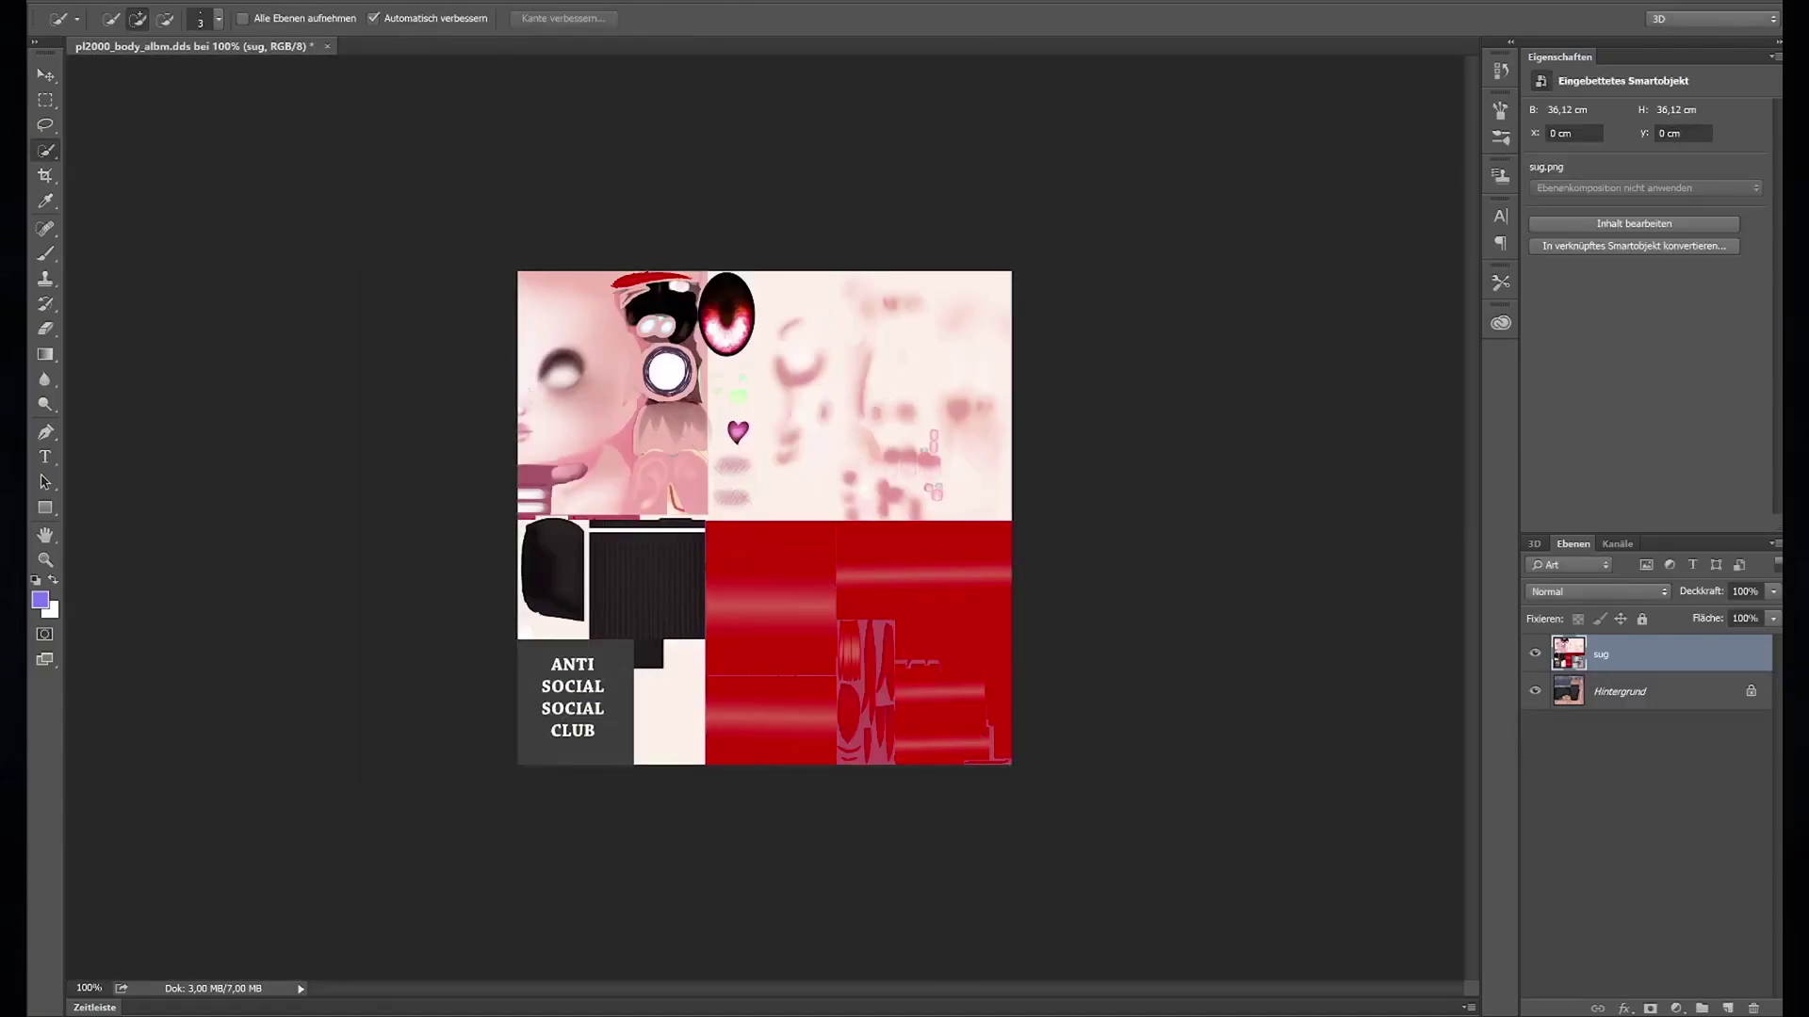
pyautogui.click(1617, 544)
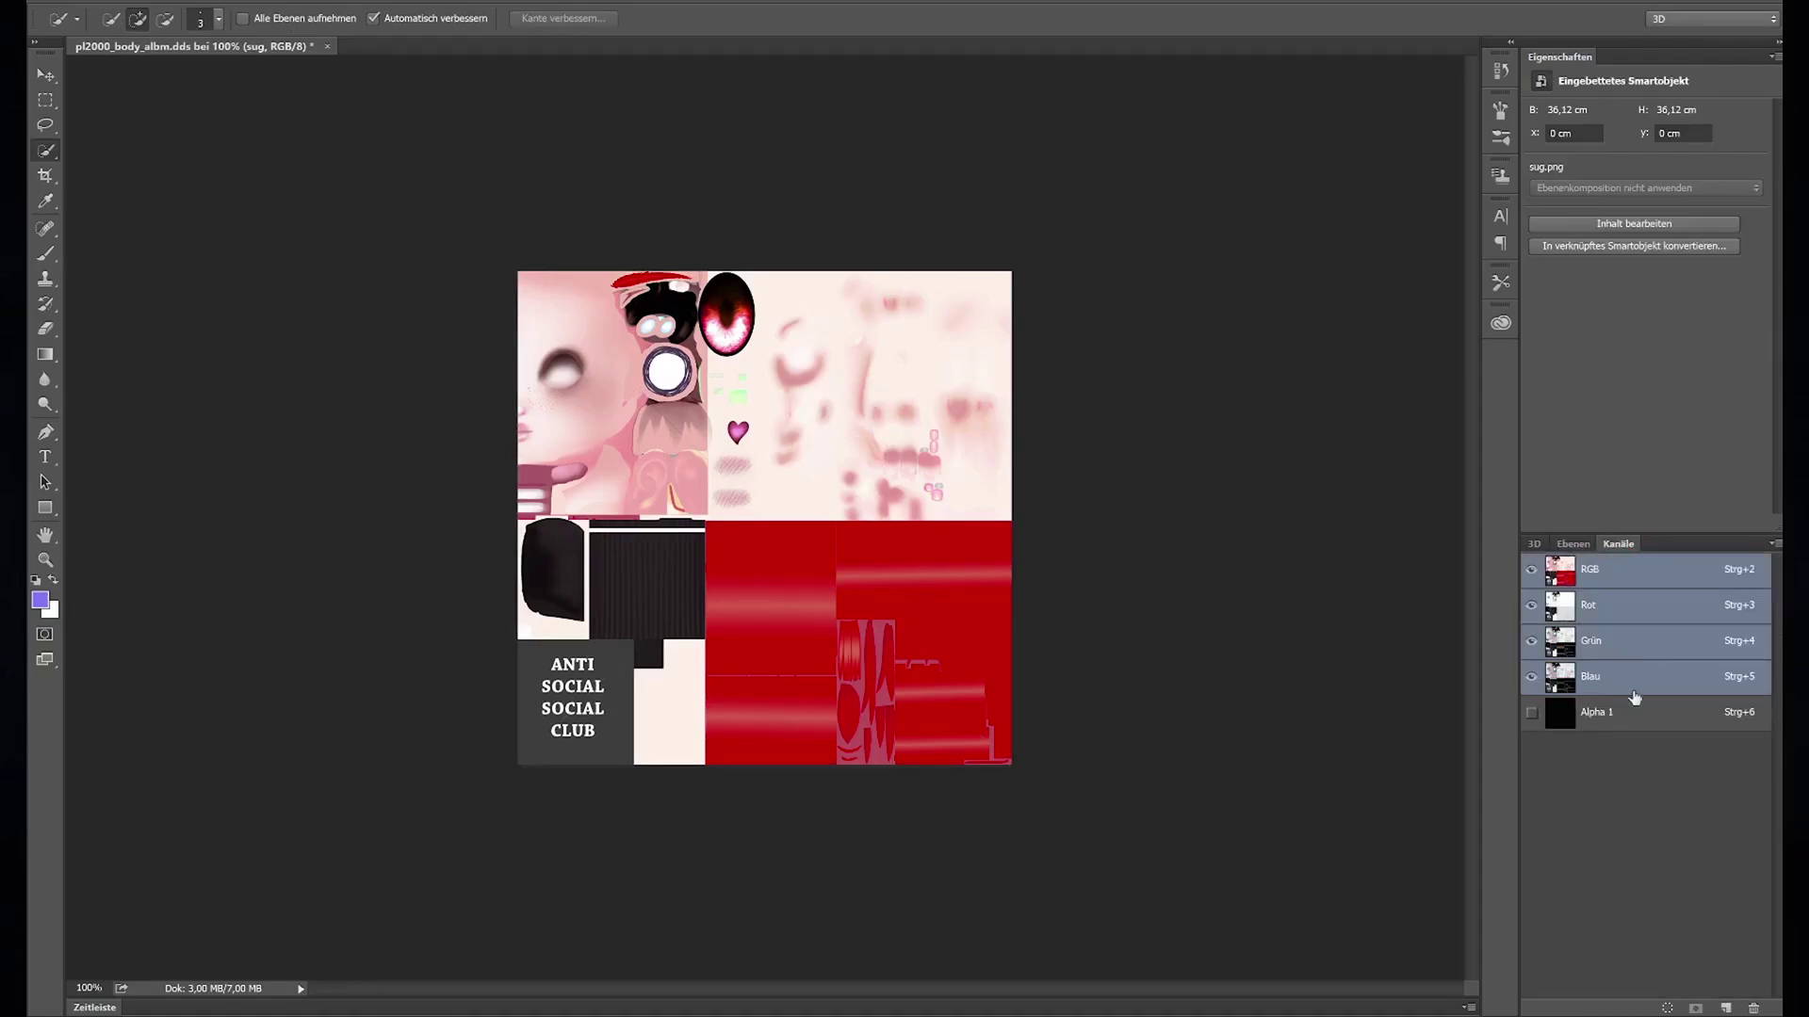
pyautogui.click(1534, 545)
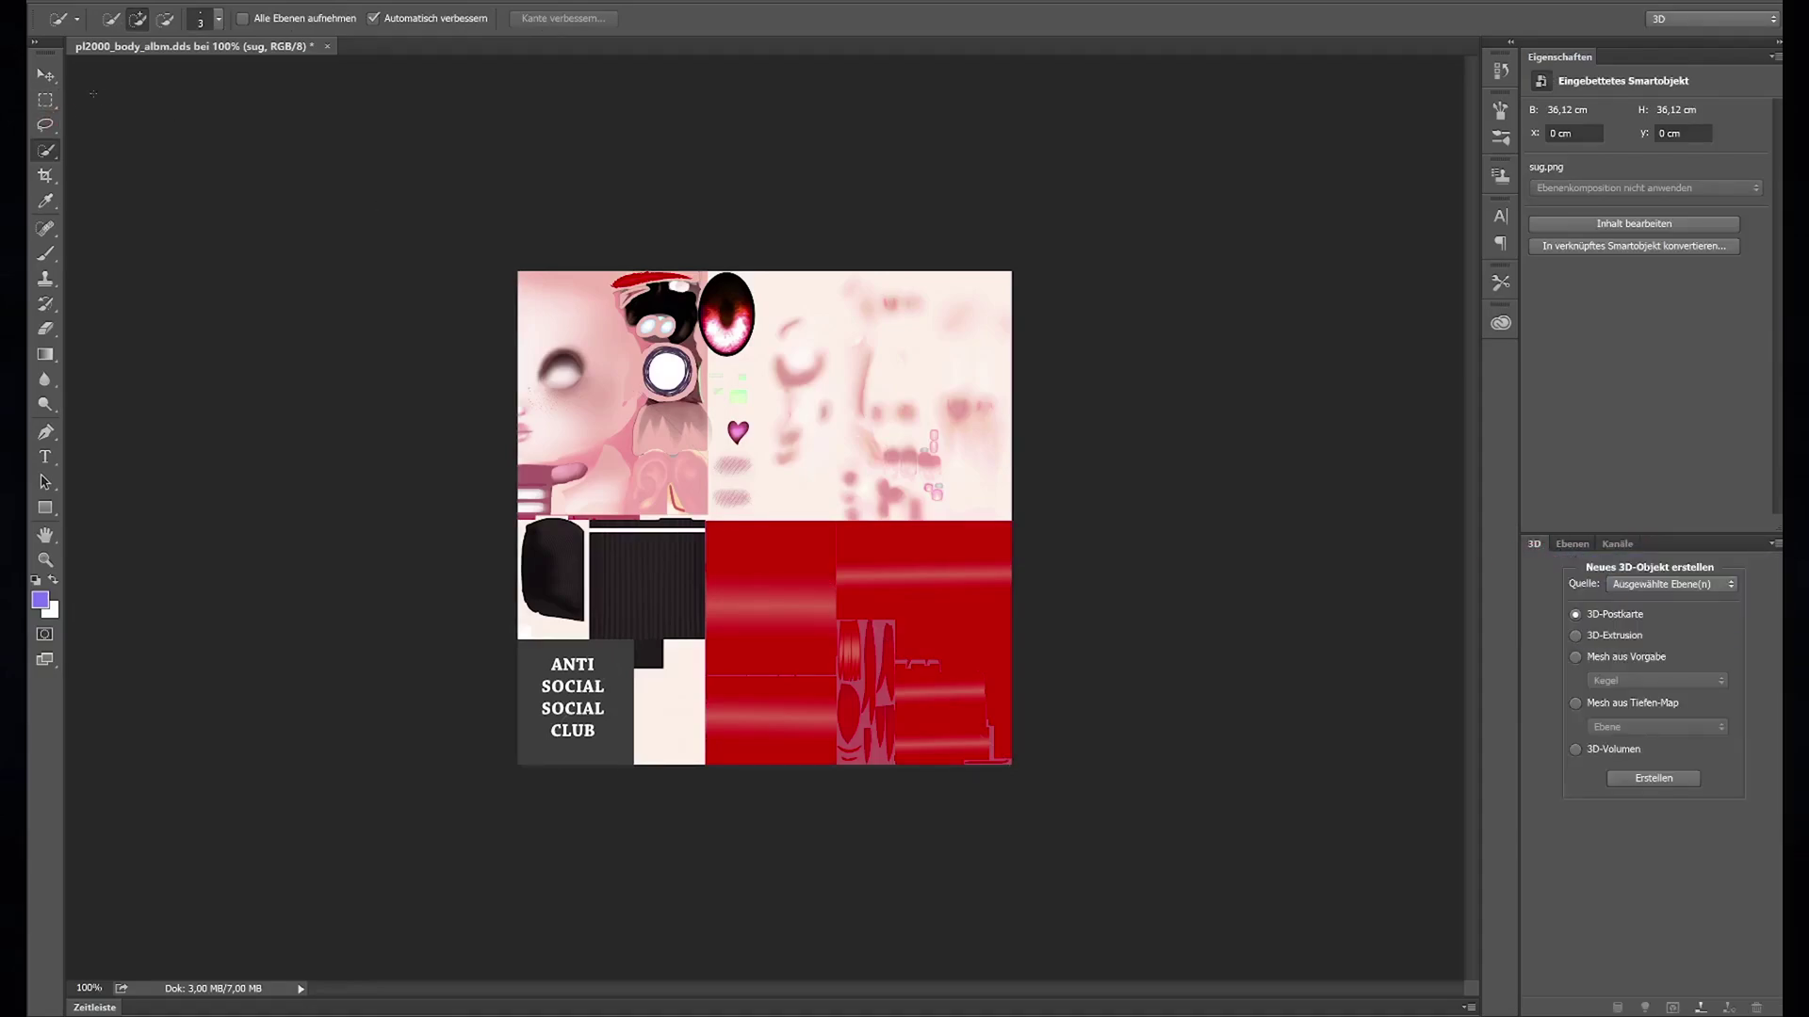
pyautogui.click(75, 3)
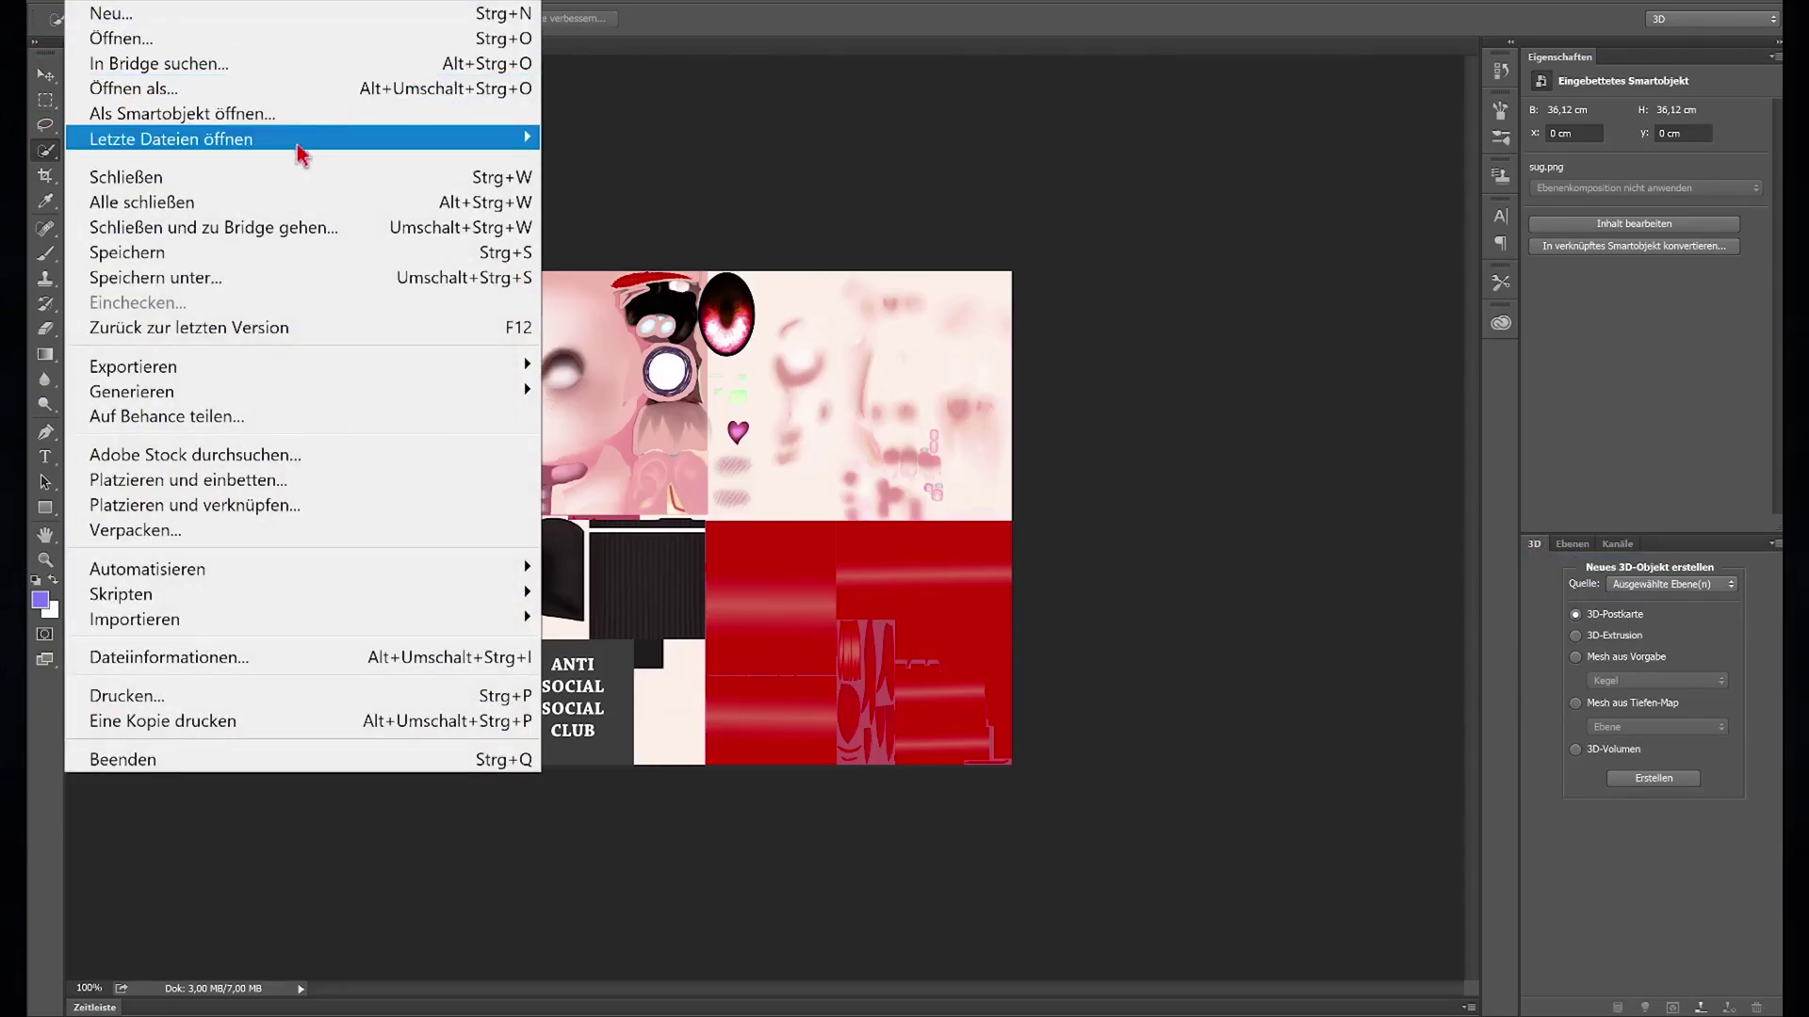
# Step: Overwrite pl2000_body_albm.dds, exporting as Color + Alpha with BC7 compression
pyautogui.click(327, 277)
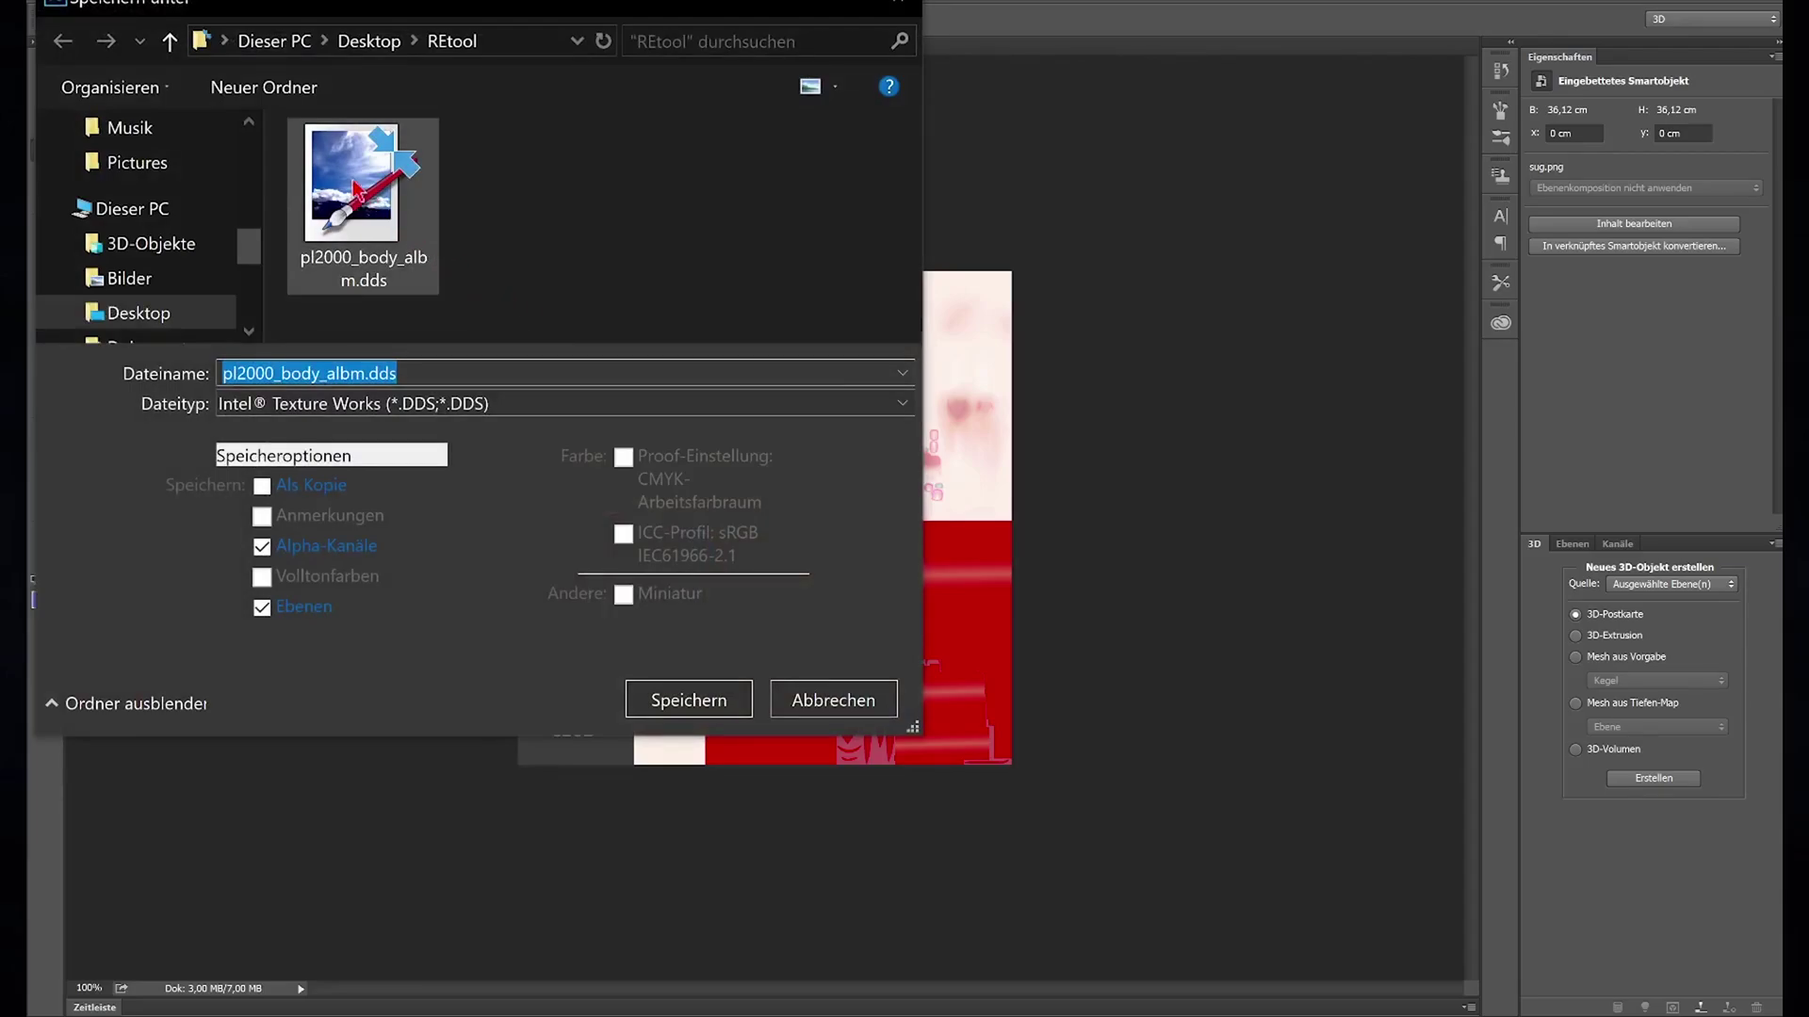
pyautogui.click(414, 254)
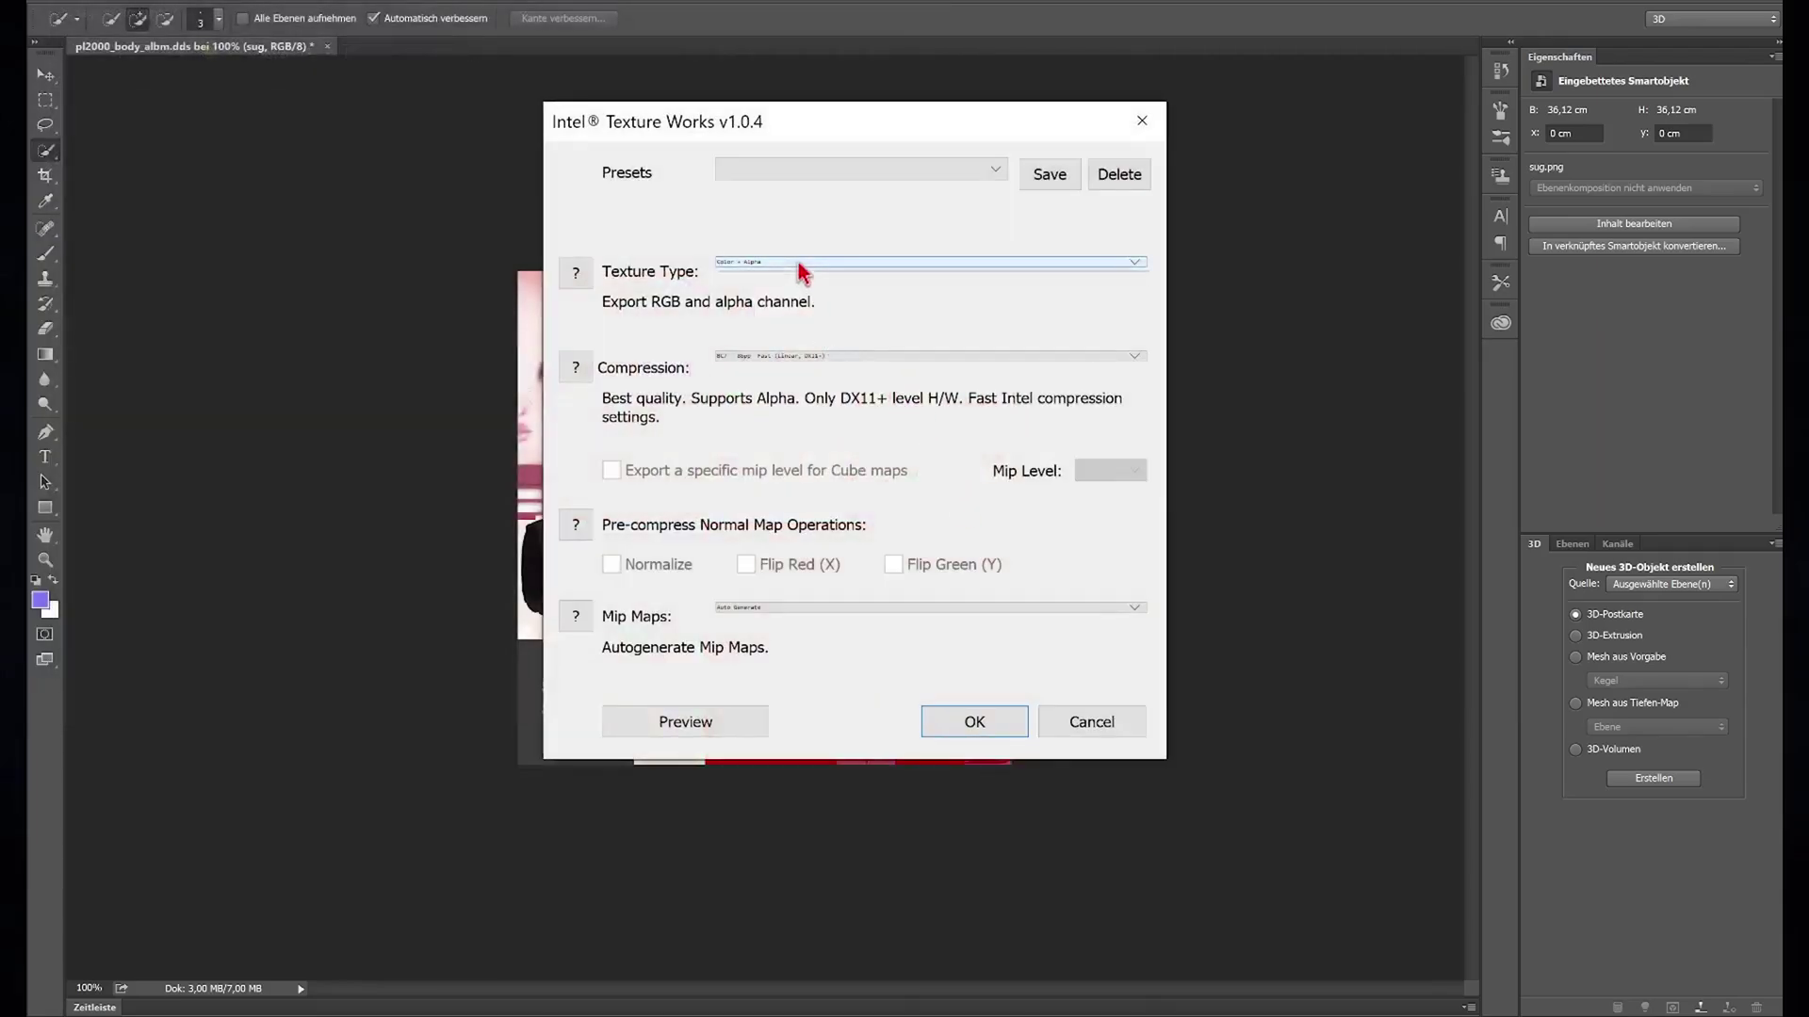
pyautogui.click(801, 263)
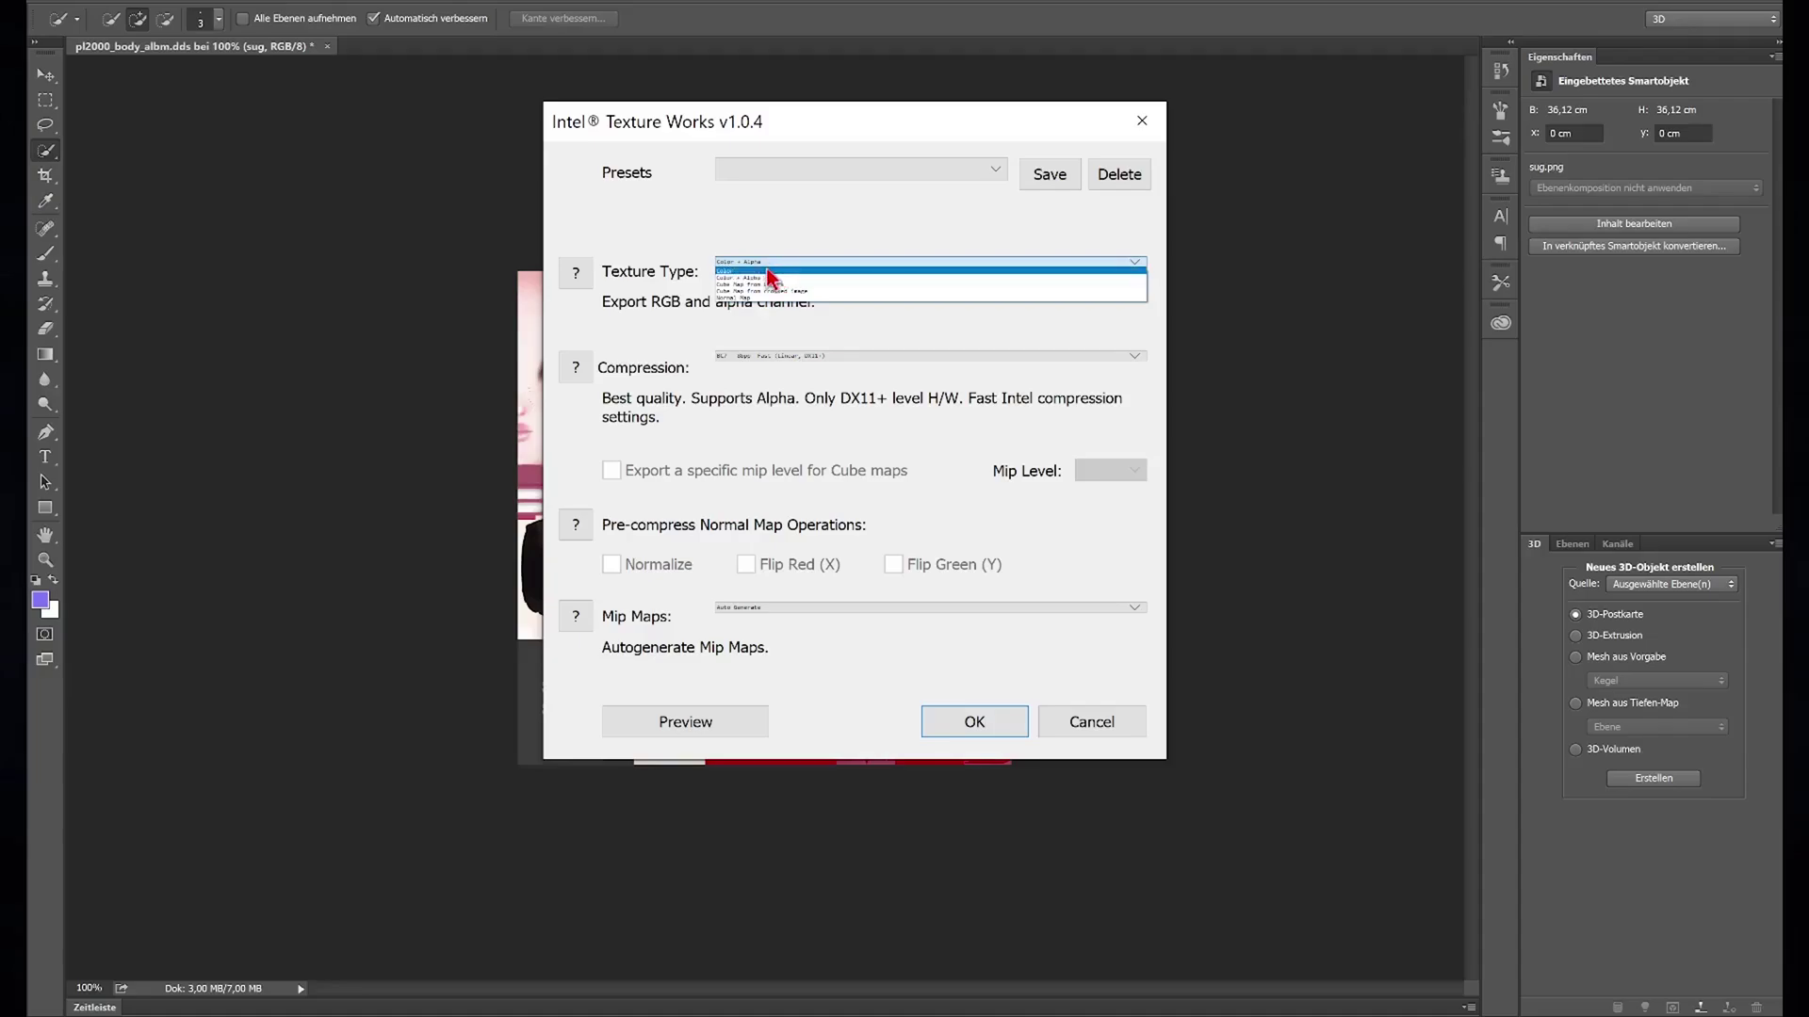
pyautogui.click(771, 279)
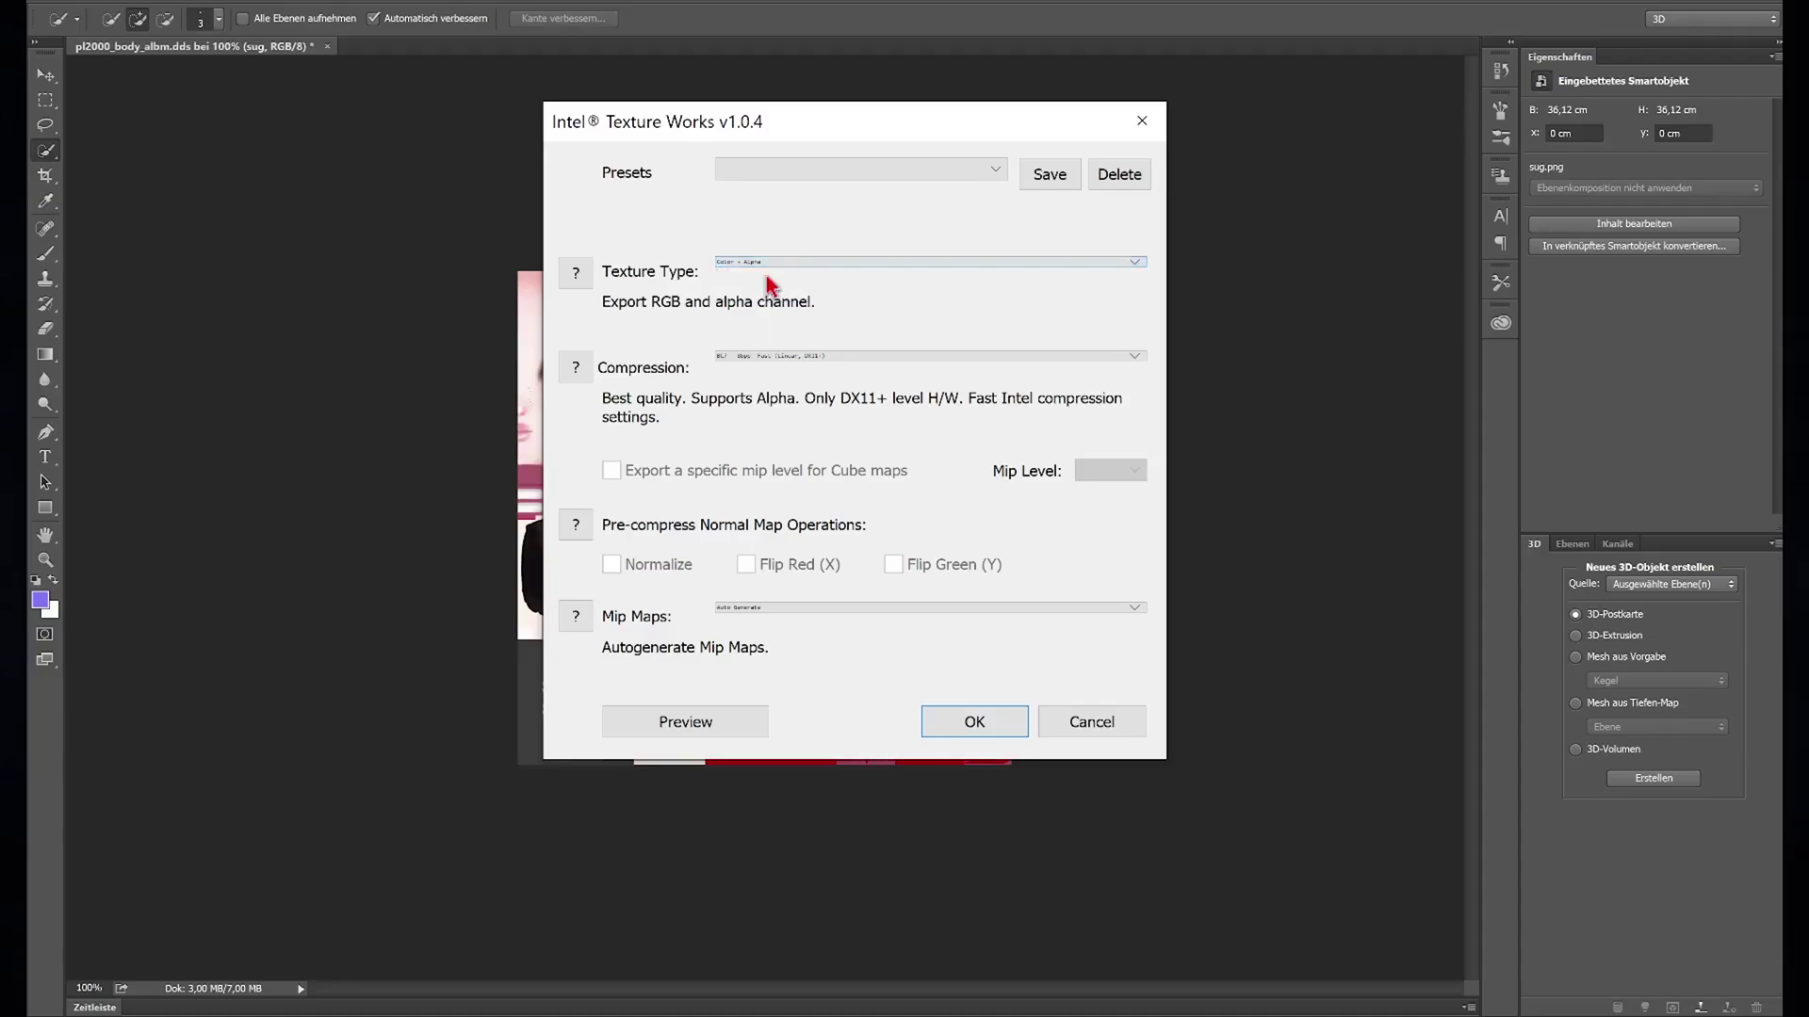
pyautogui.click(794, 357)
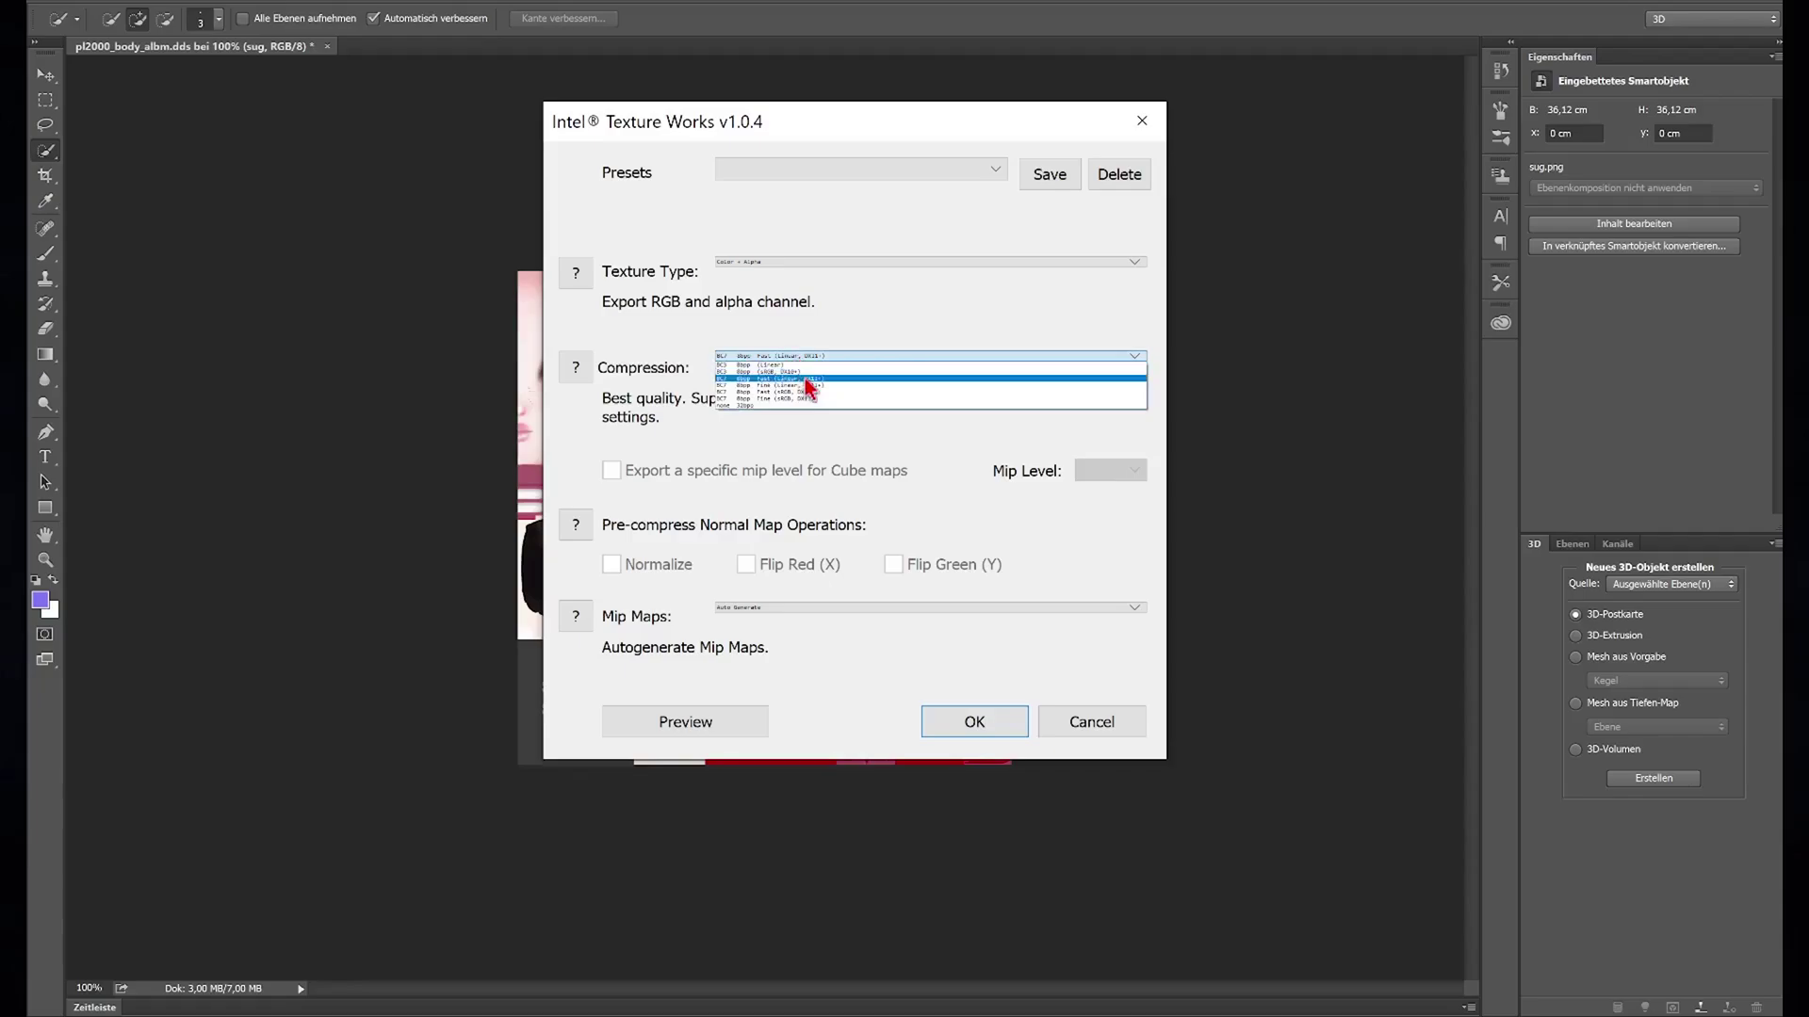
pyautogui.click(807, 379)
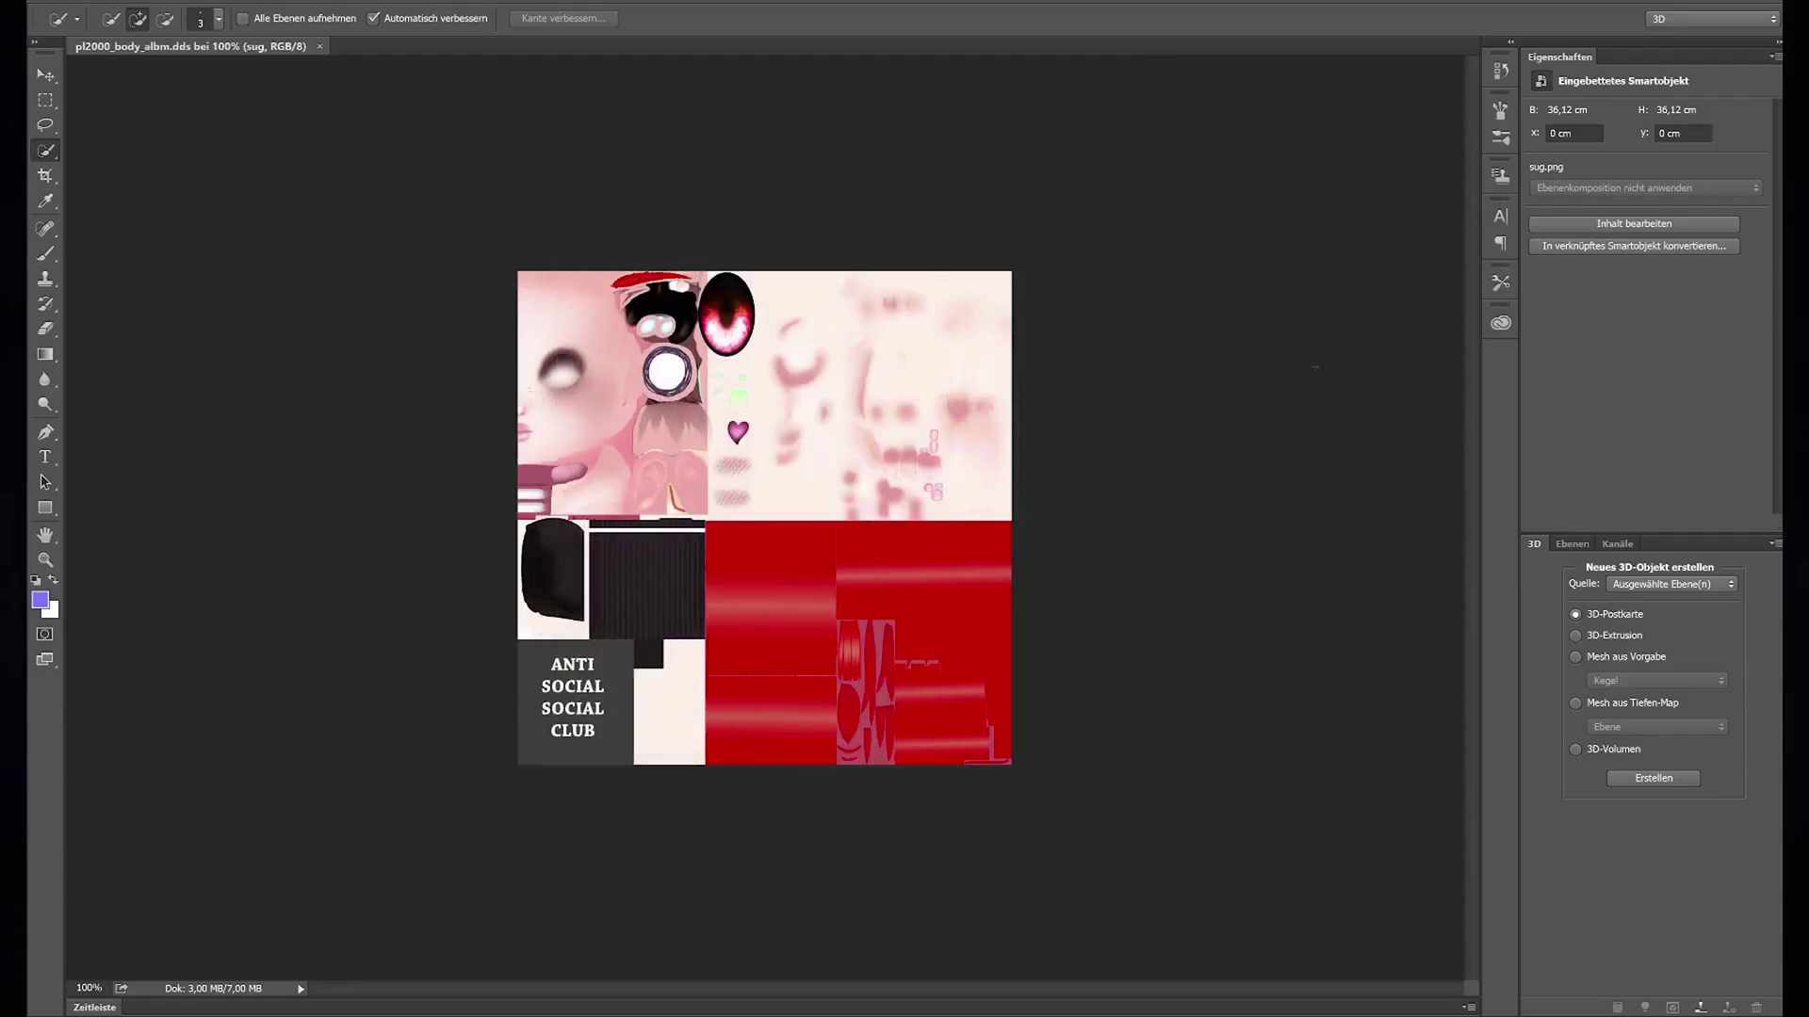
# Step: Close Photoshop and convert the edited pl2000_body_albm.dds back to .tex in REtool
pyautogui.click(1768, 5)
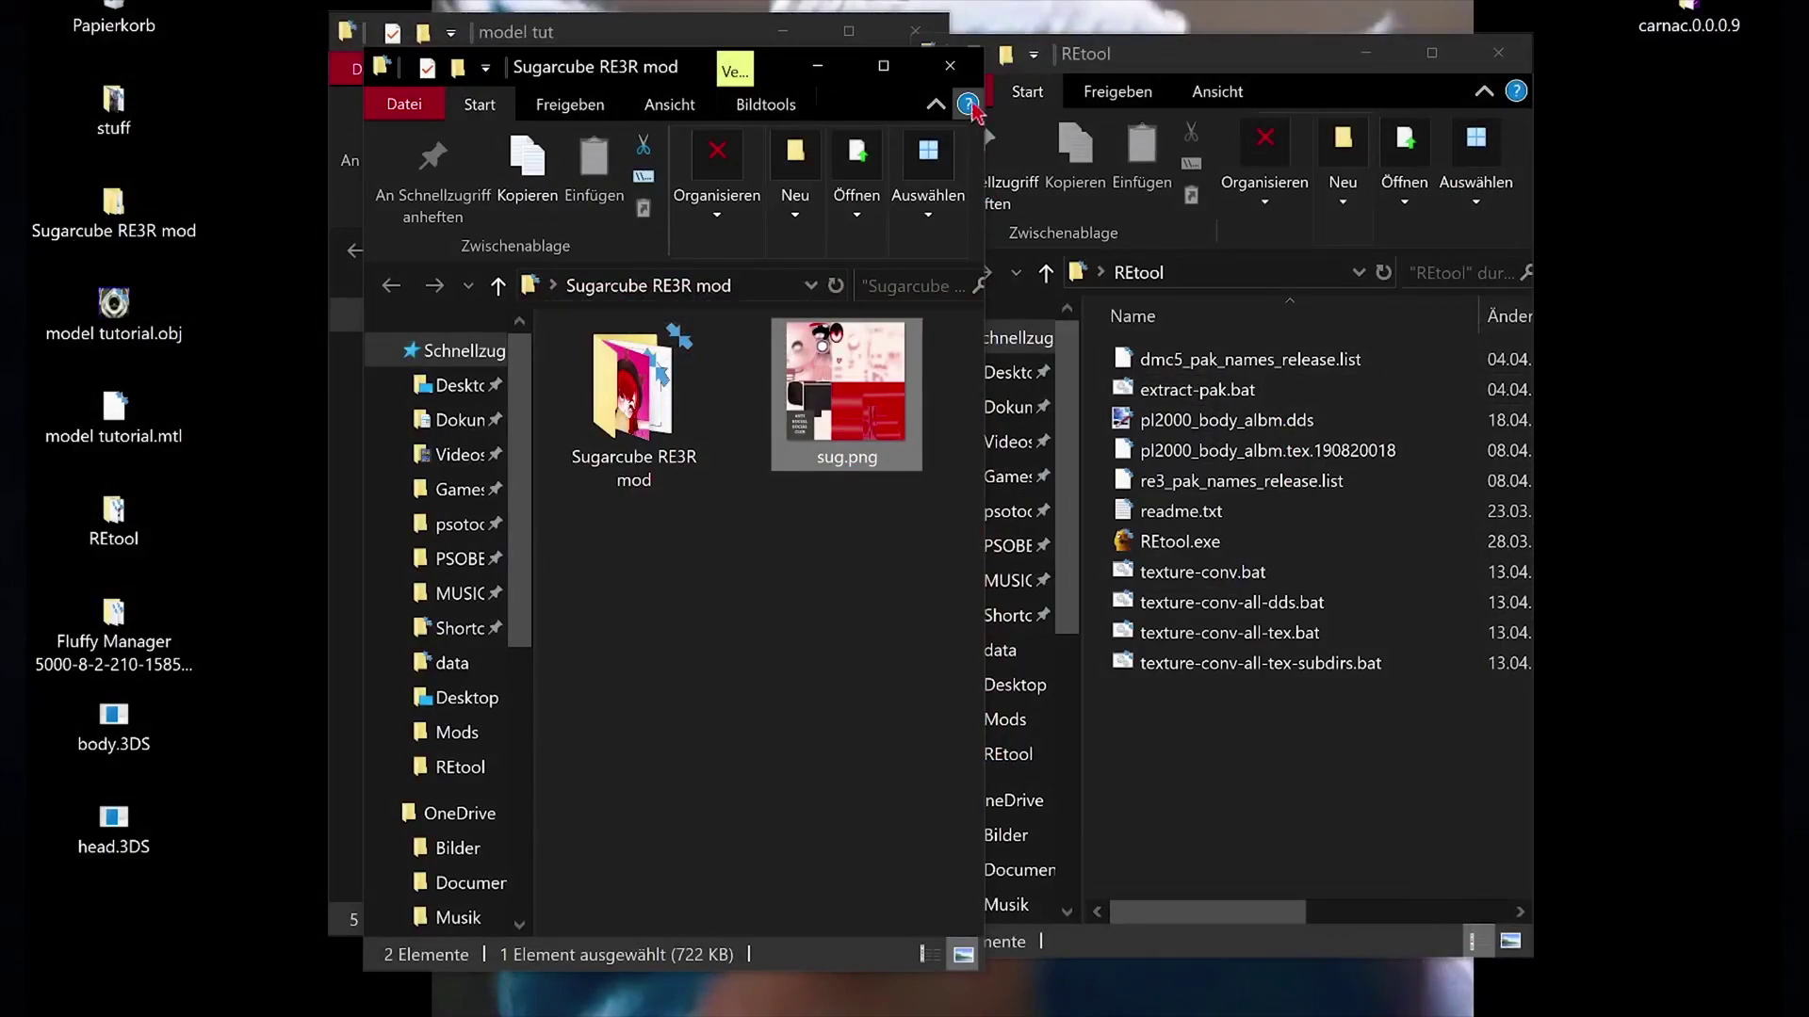
pyautogui.click(949, 66)
pyautogui.click(1197, 421)
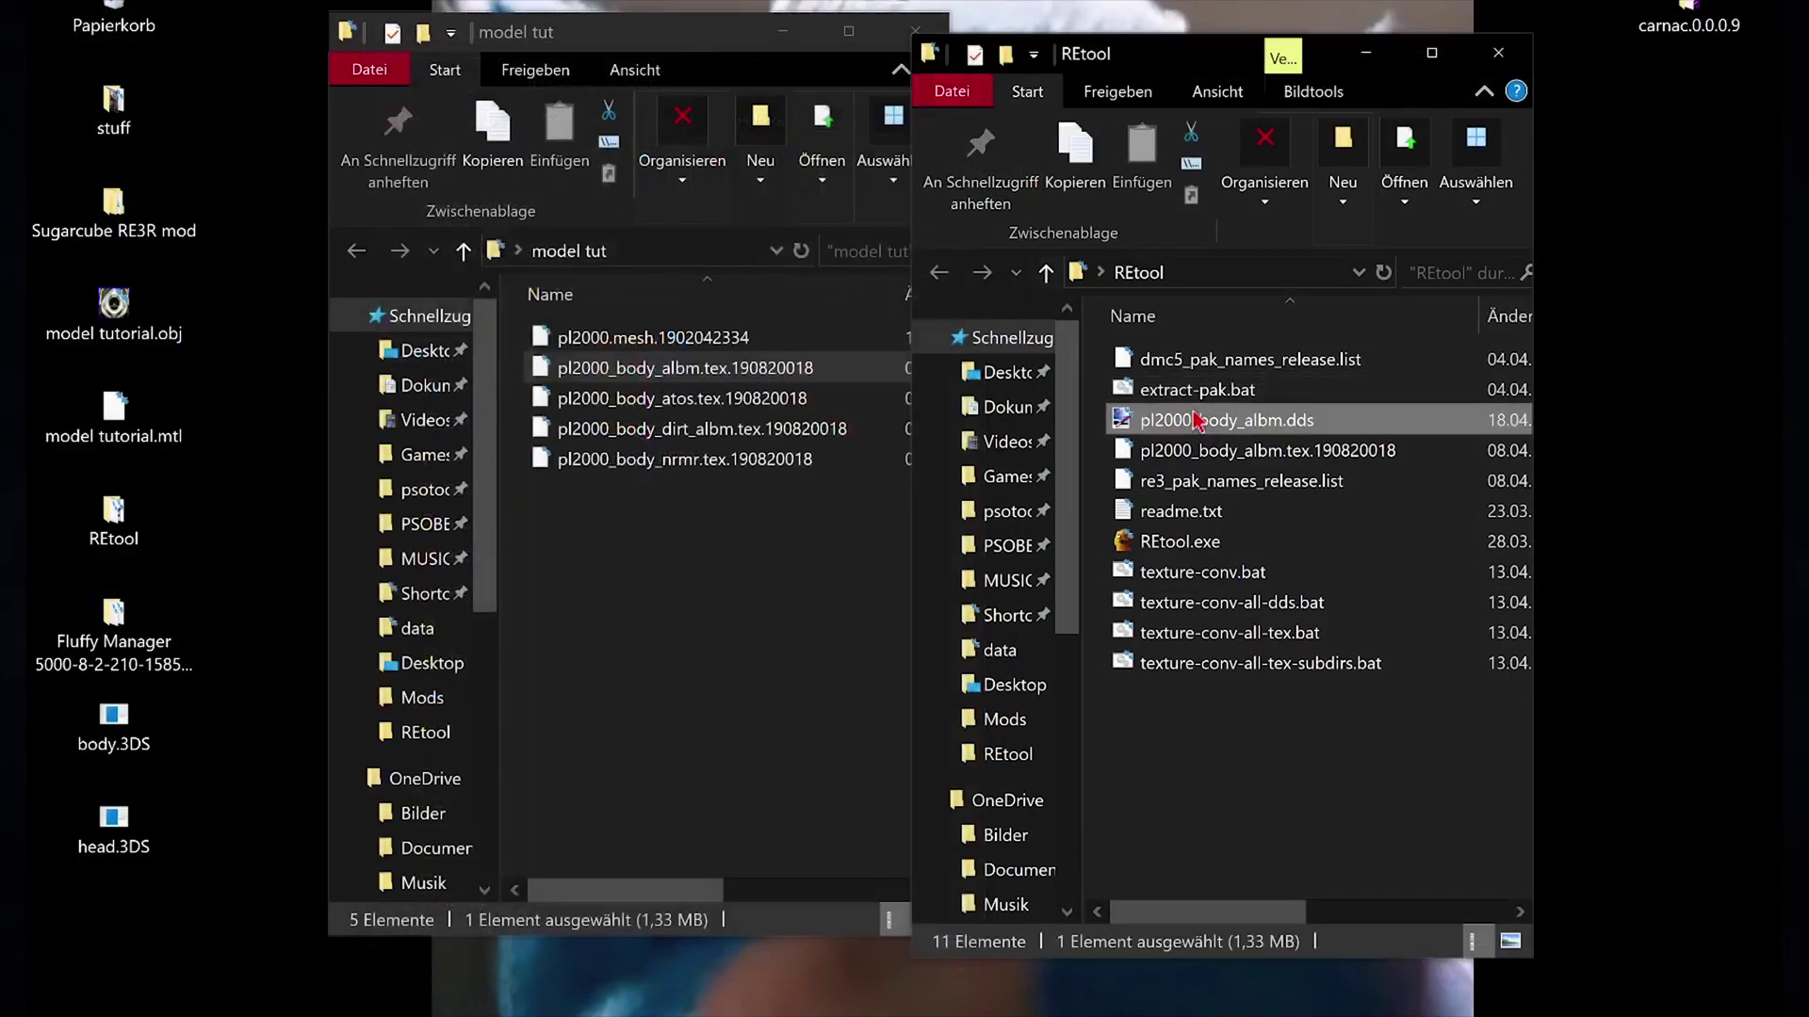
pyautogui.moveTo(1200, 424)
pyautogui.mouseDown()
pyautogui.moveTo(1352, 614)
pyautogui.moveTo(1324, 613)
pyautogui.mouseUp()
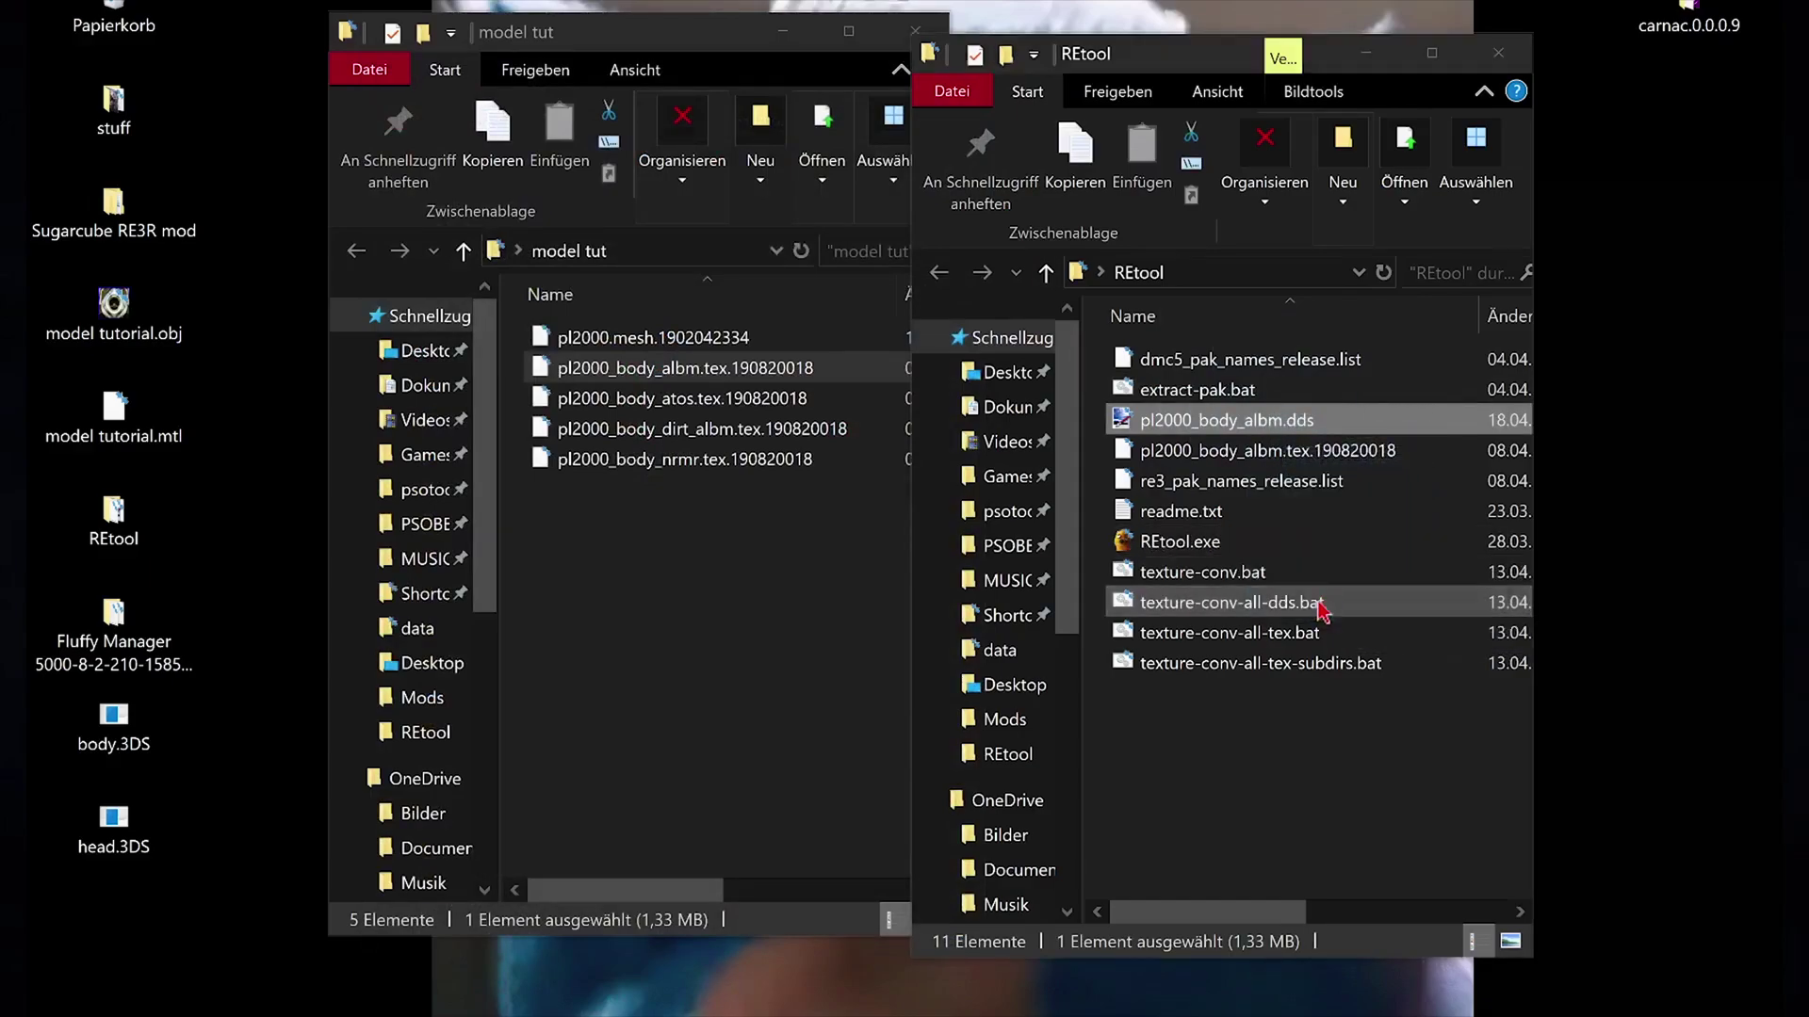
pyautogui.press('Return')
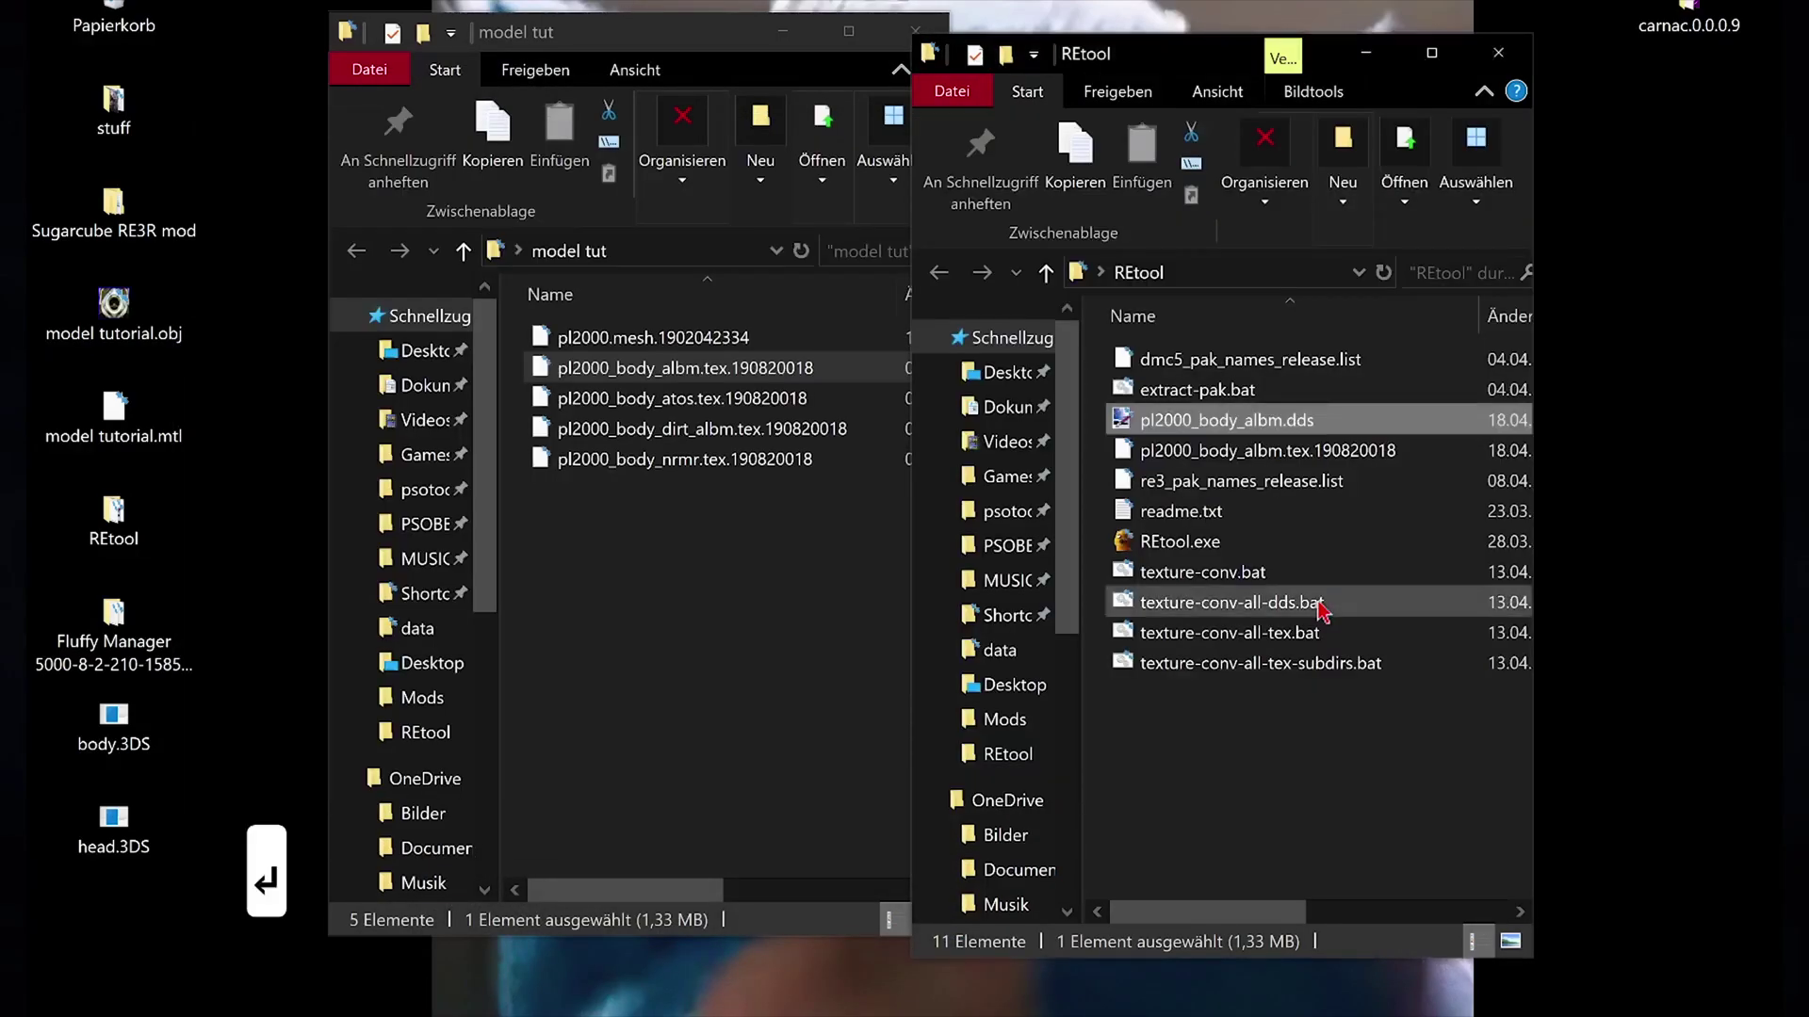
# Step: Copy the converted albedo .tex into model tut, replacing the old file
pyautogui.click(1233, 452)
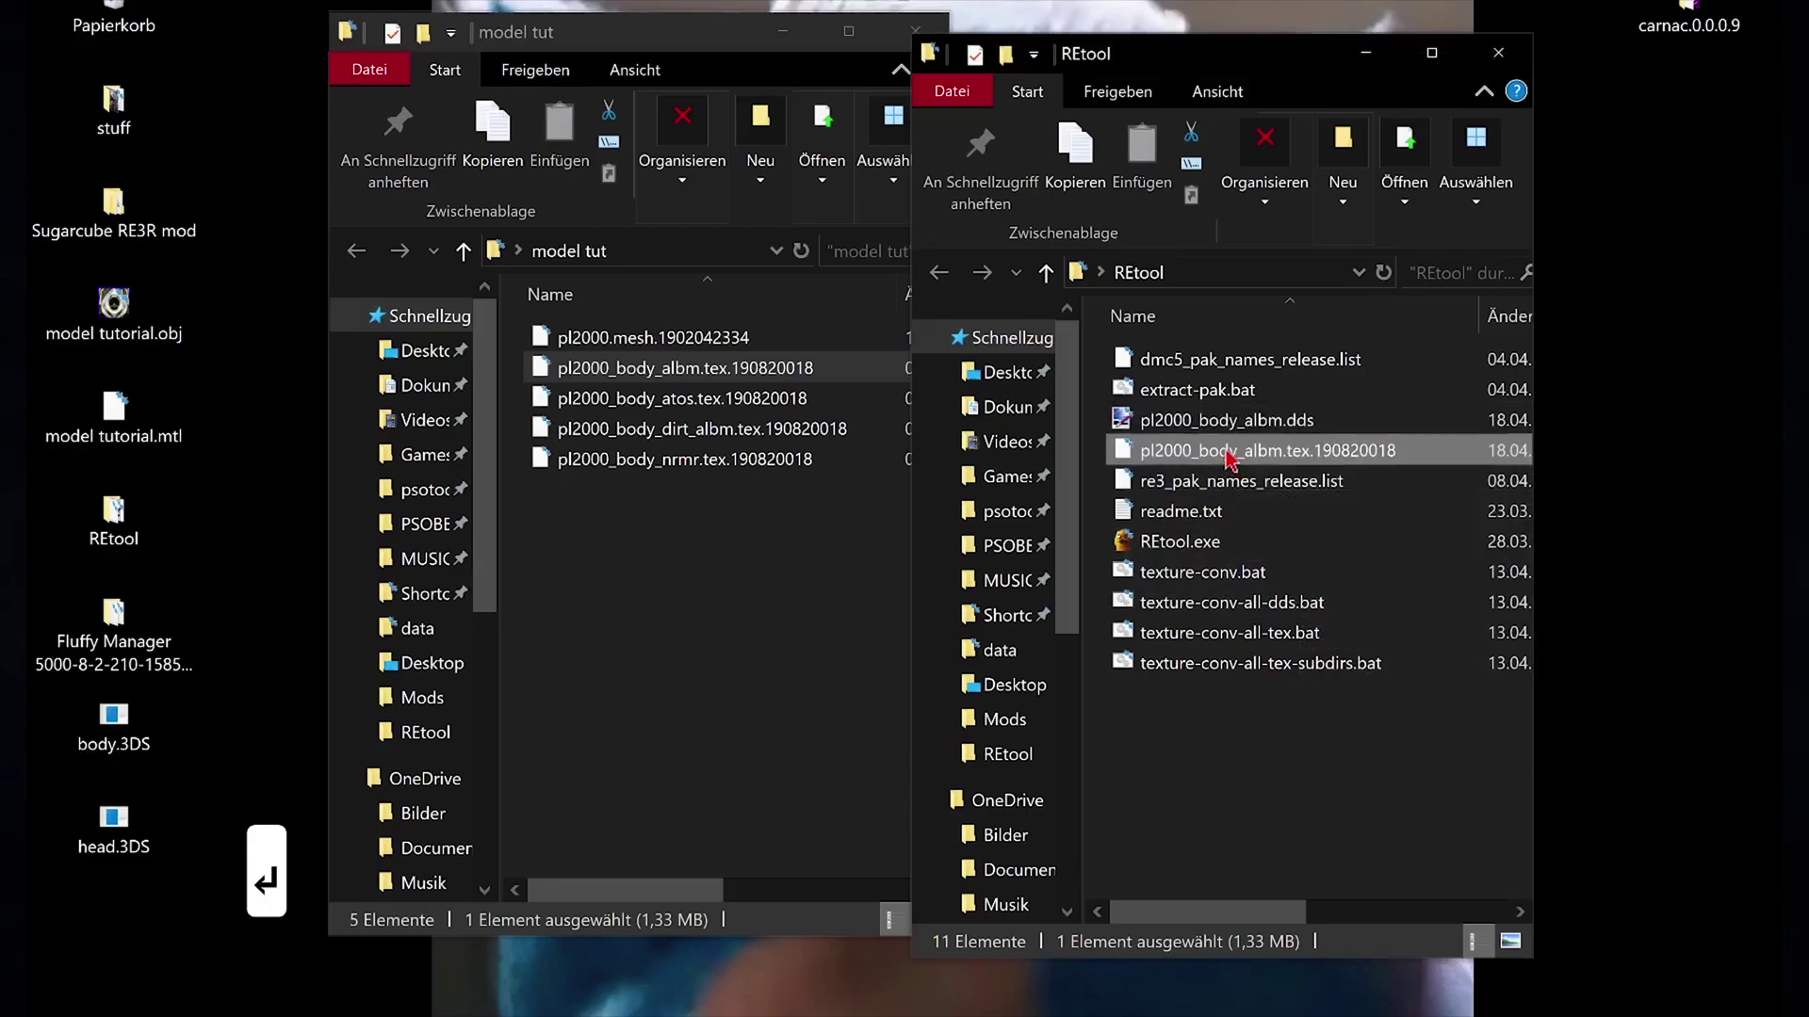
pyautogui.moveTo(1231, 459); pyautogui.dragTo(686, 595, button='right')
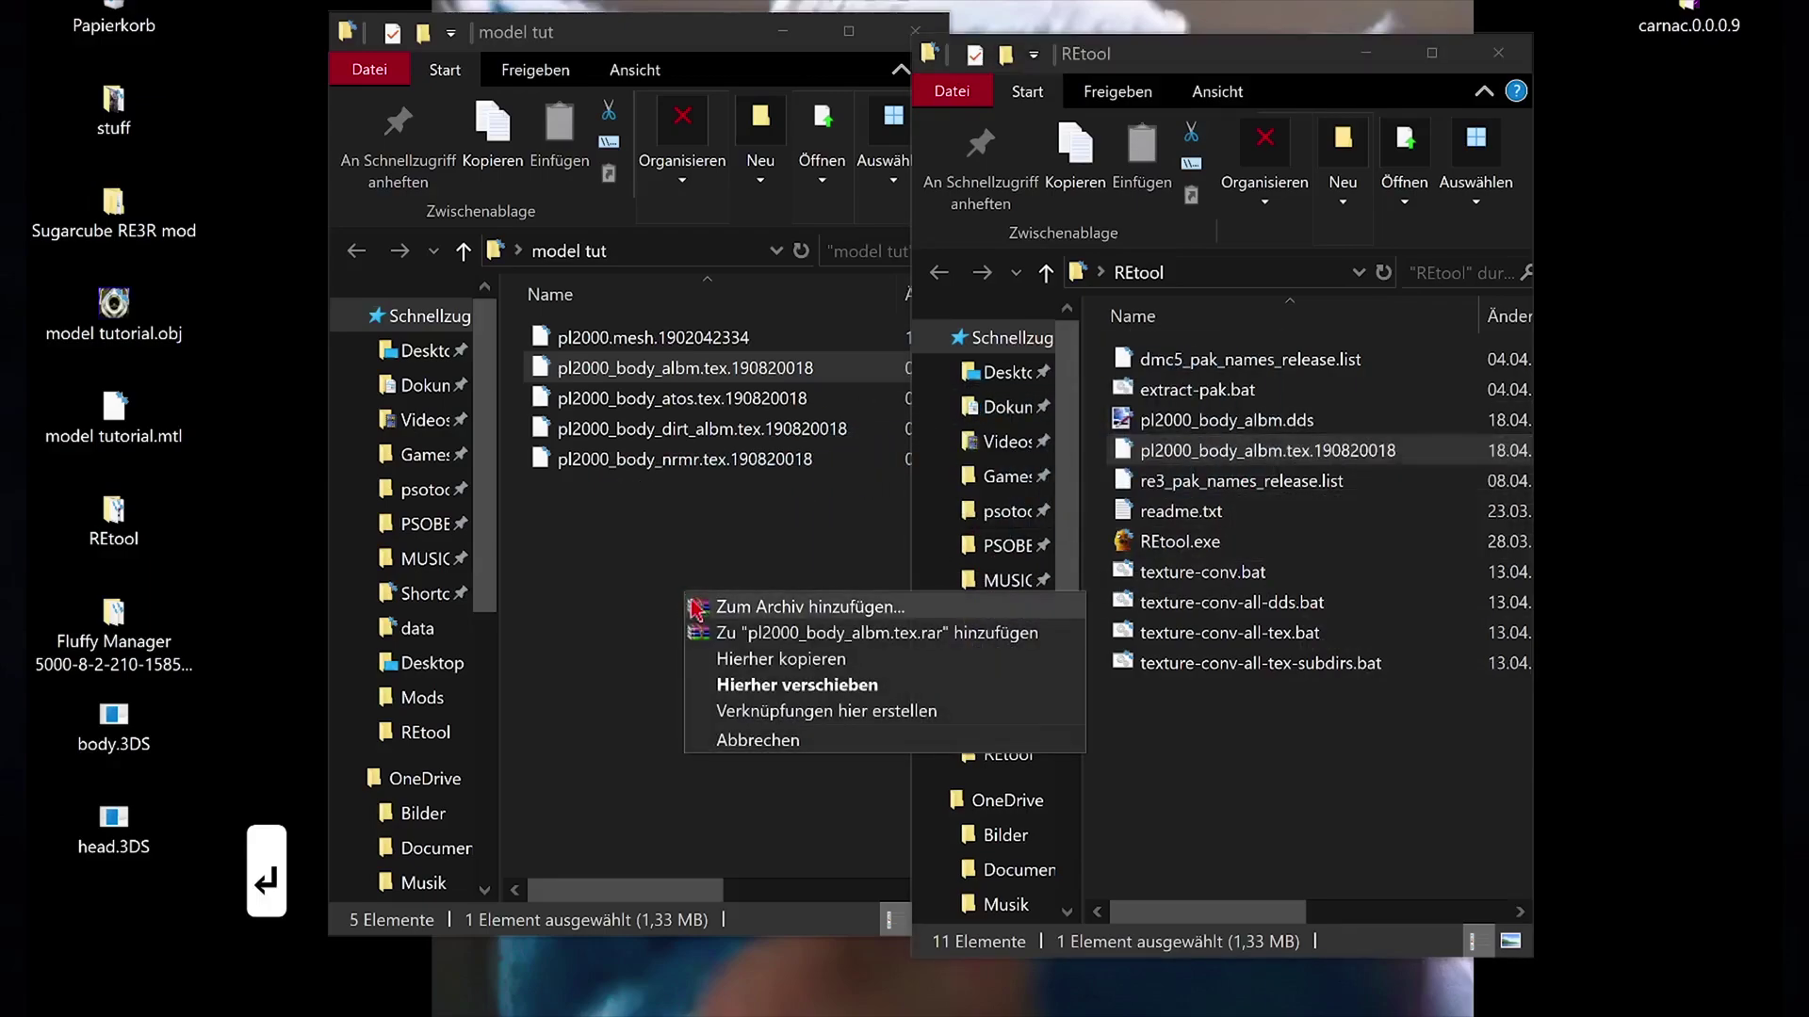
pyautogui.click(761, 664)
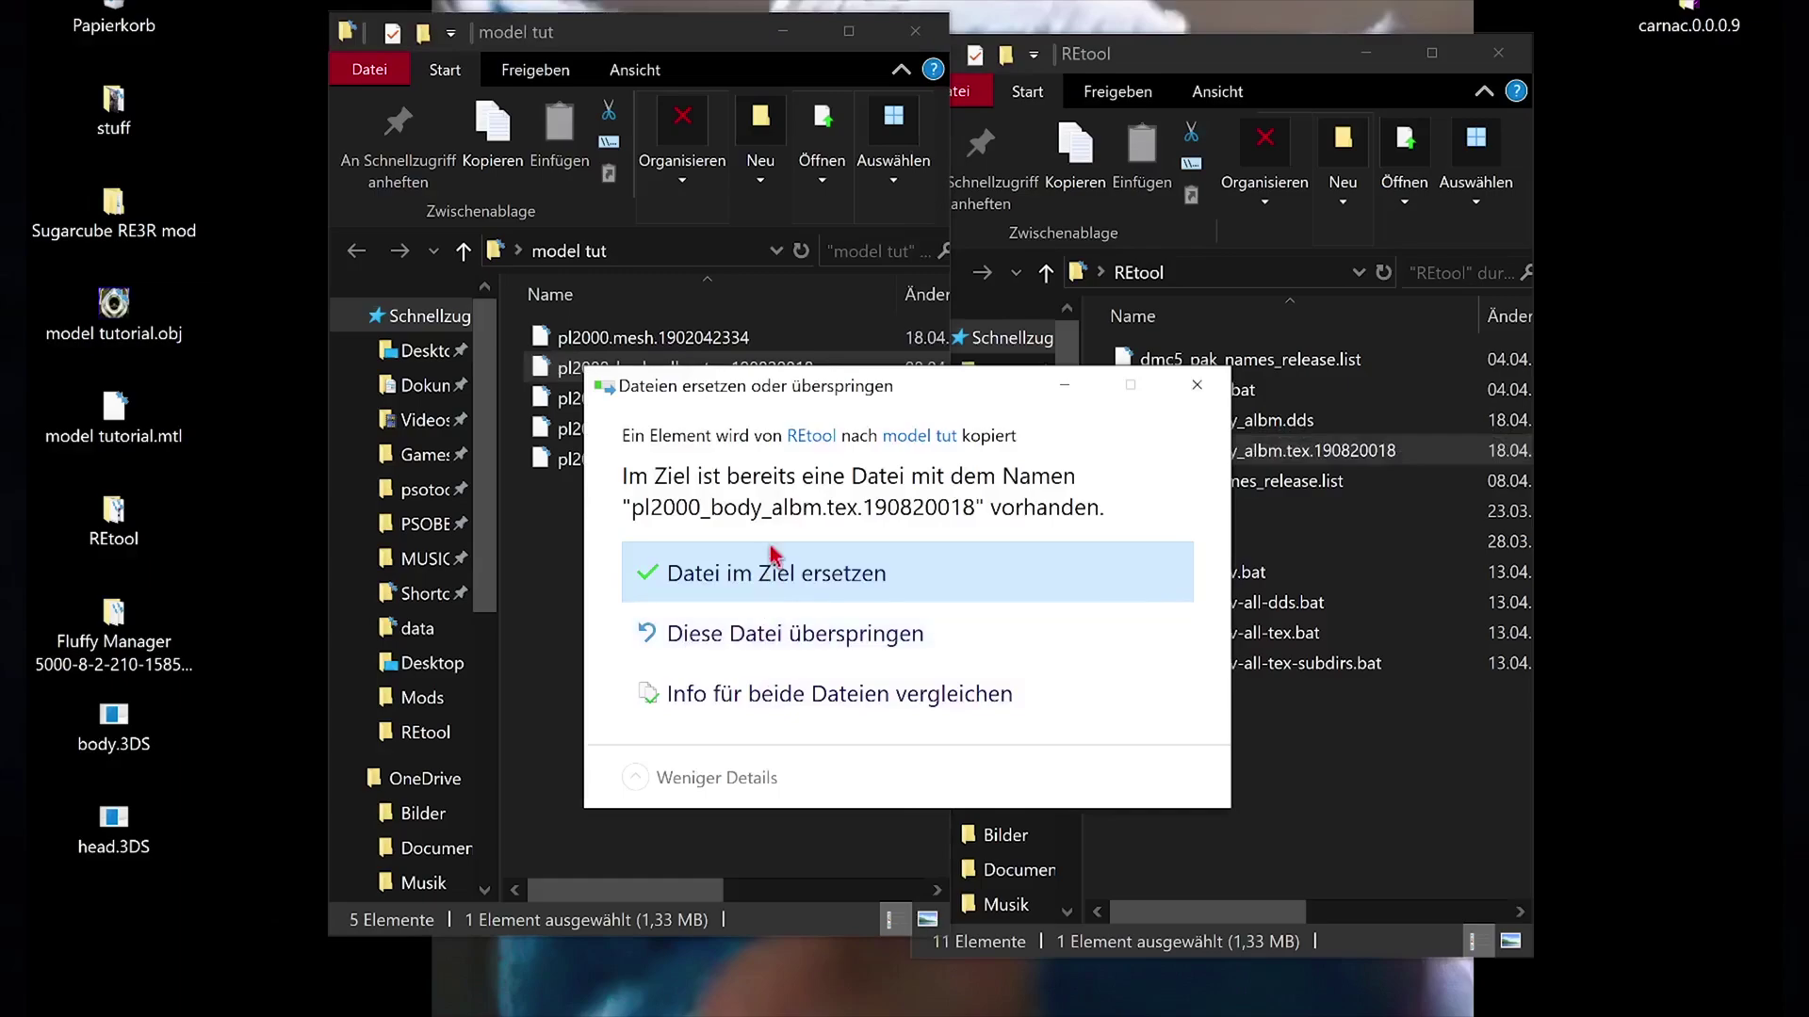
pyautogui.click(780, 585)
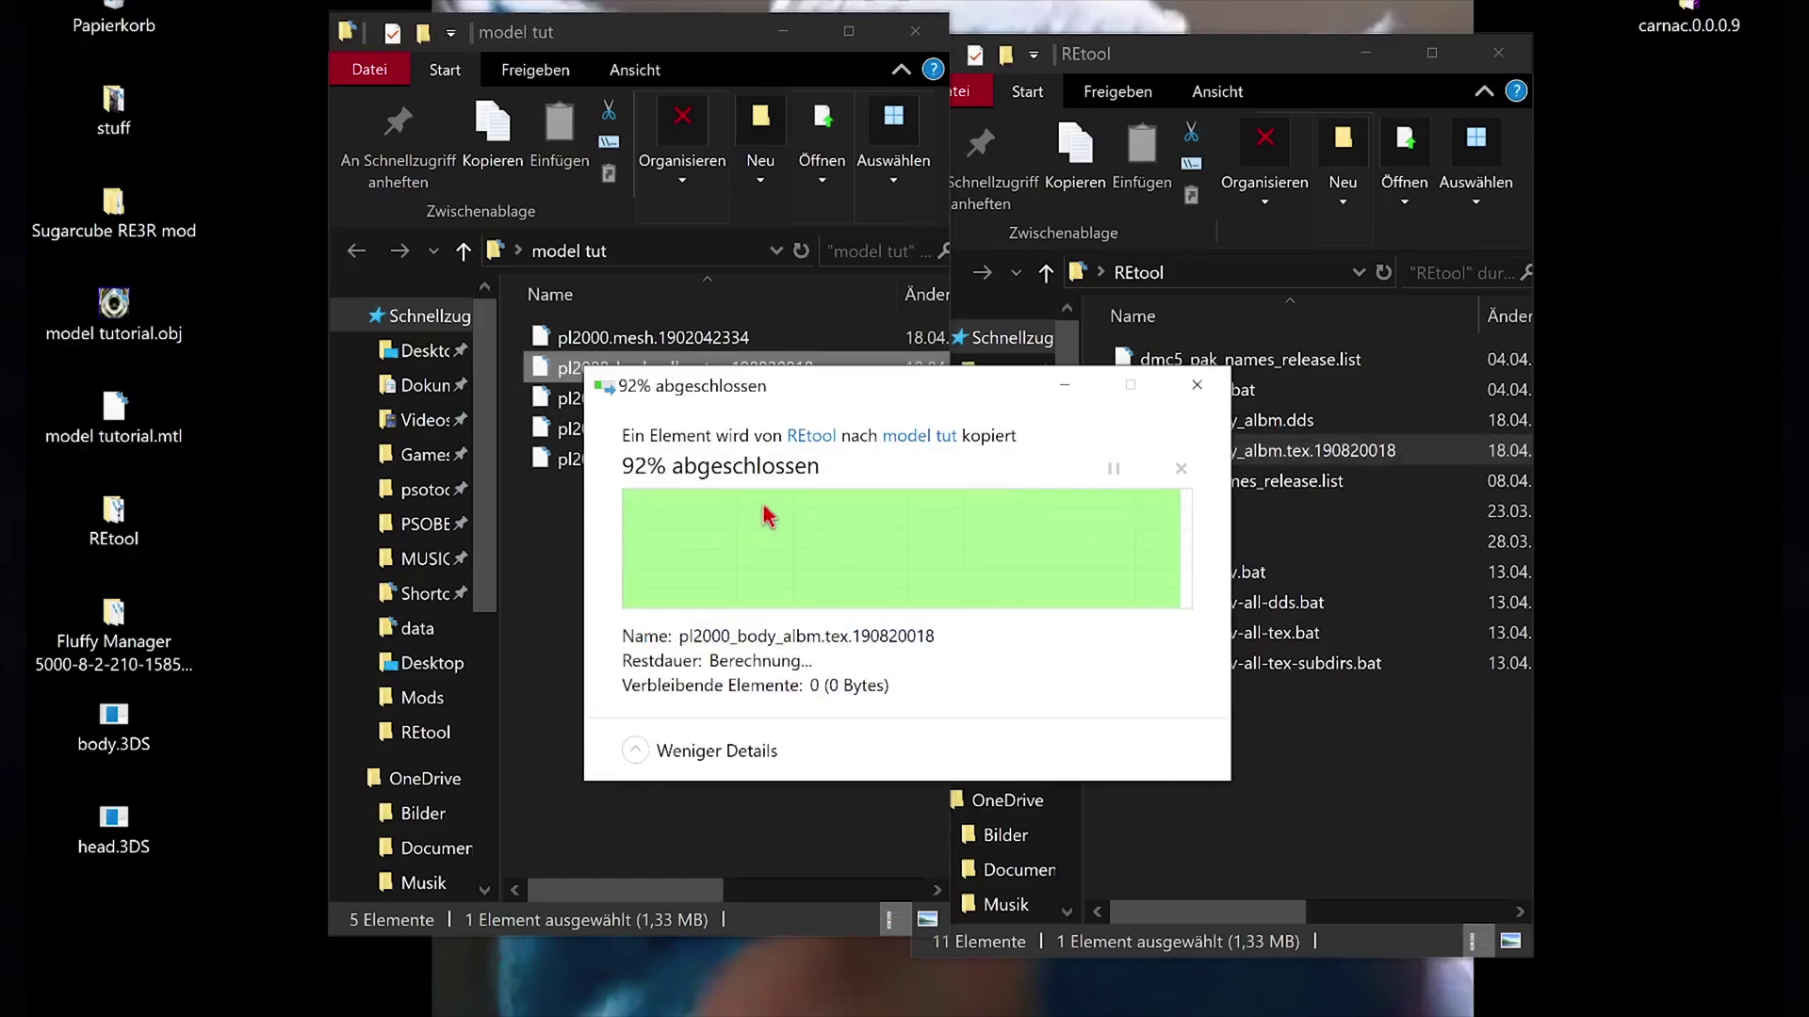
pyautogui.click(747, 517)
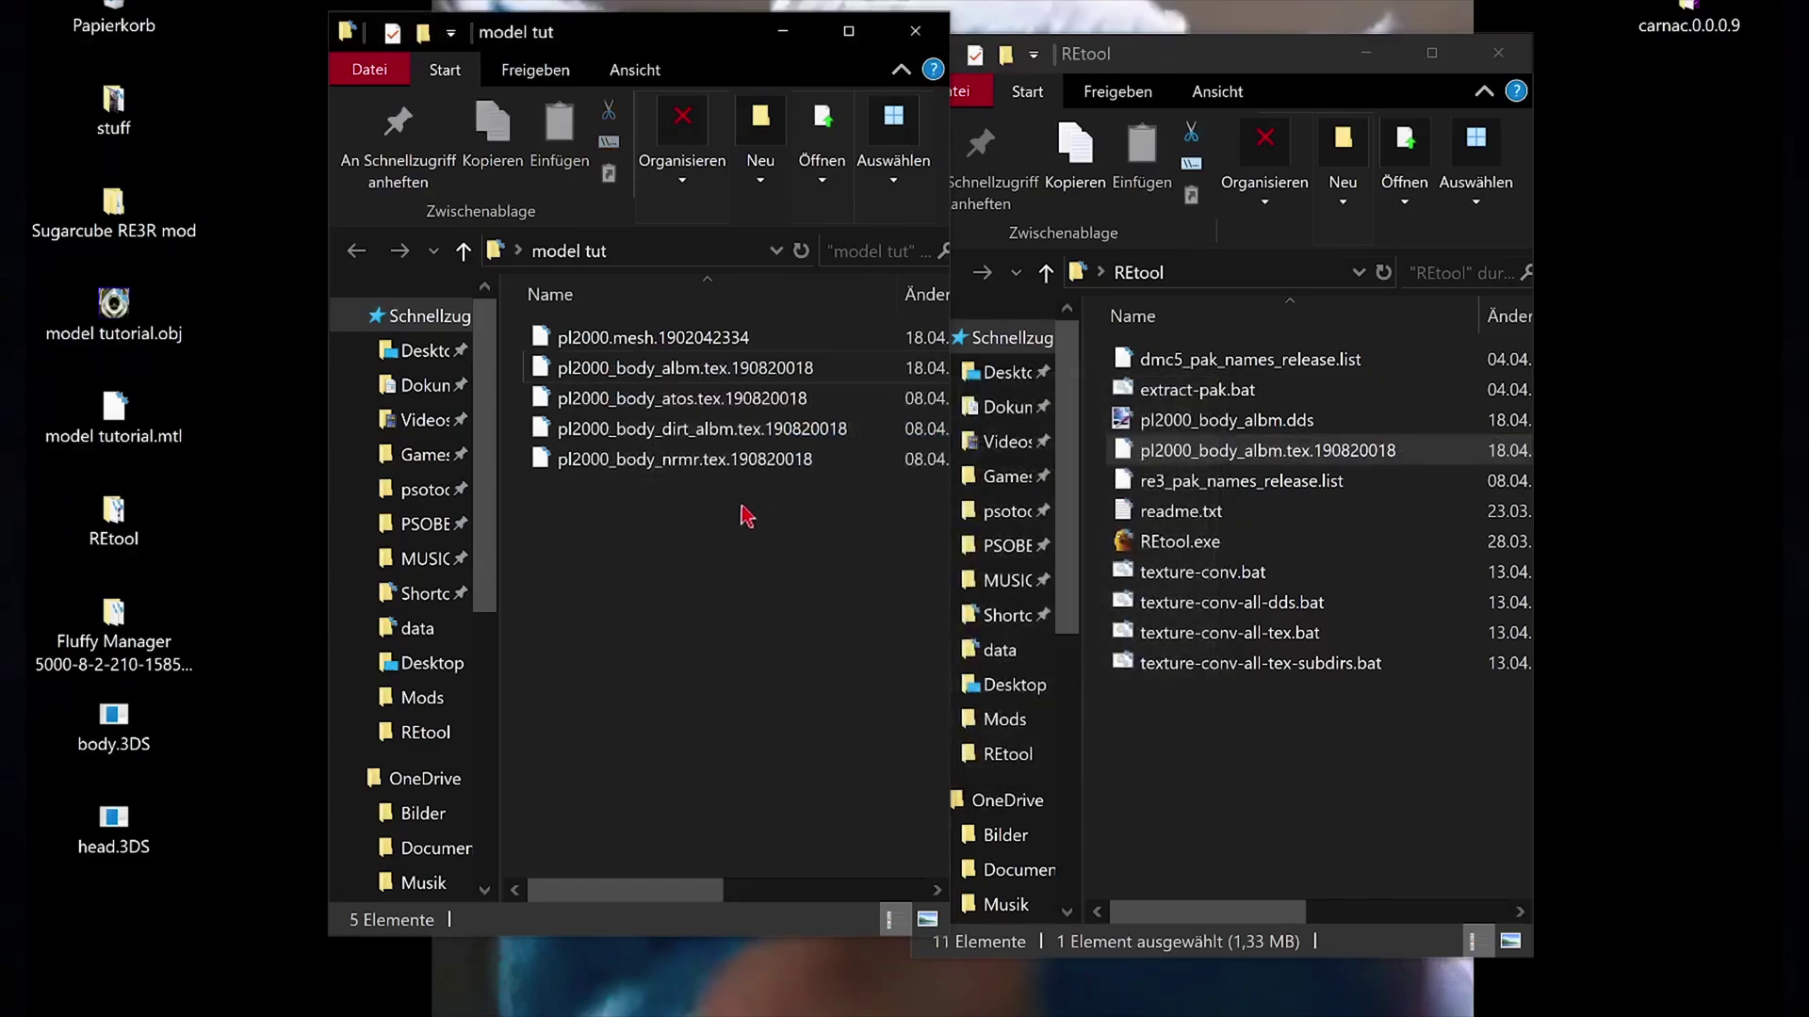
# Step: Delete the leftover albedo files from REtool and convert the body normal-map .tex to DDS
pyautogui.click(670, 466)
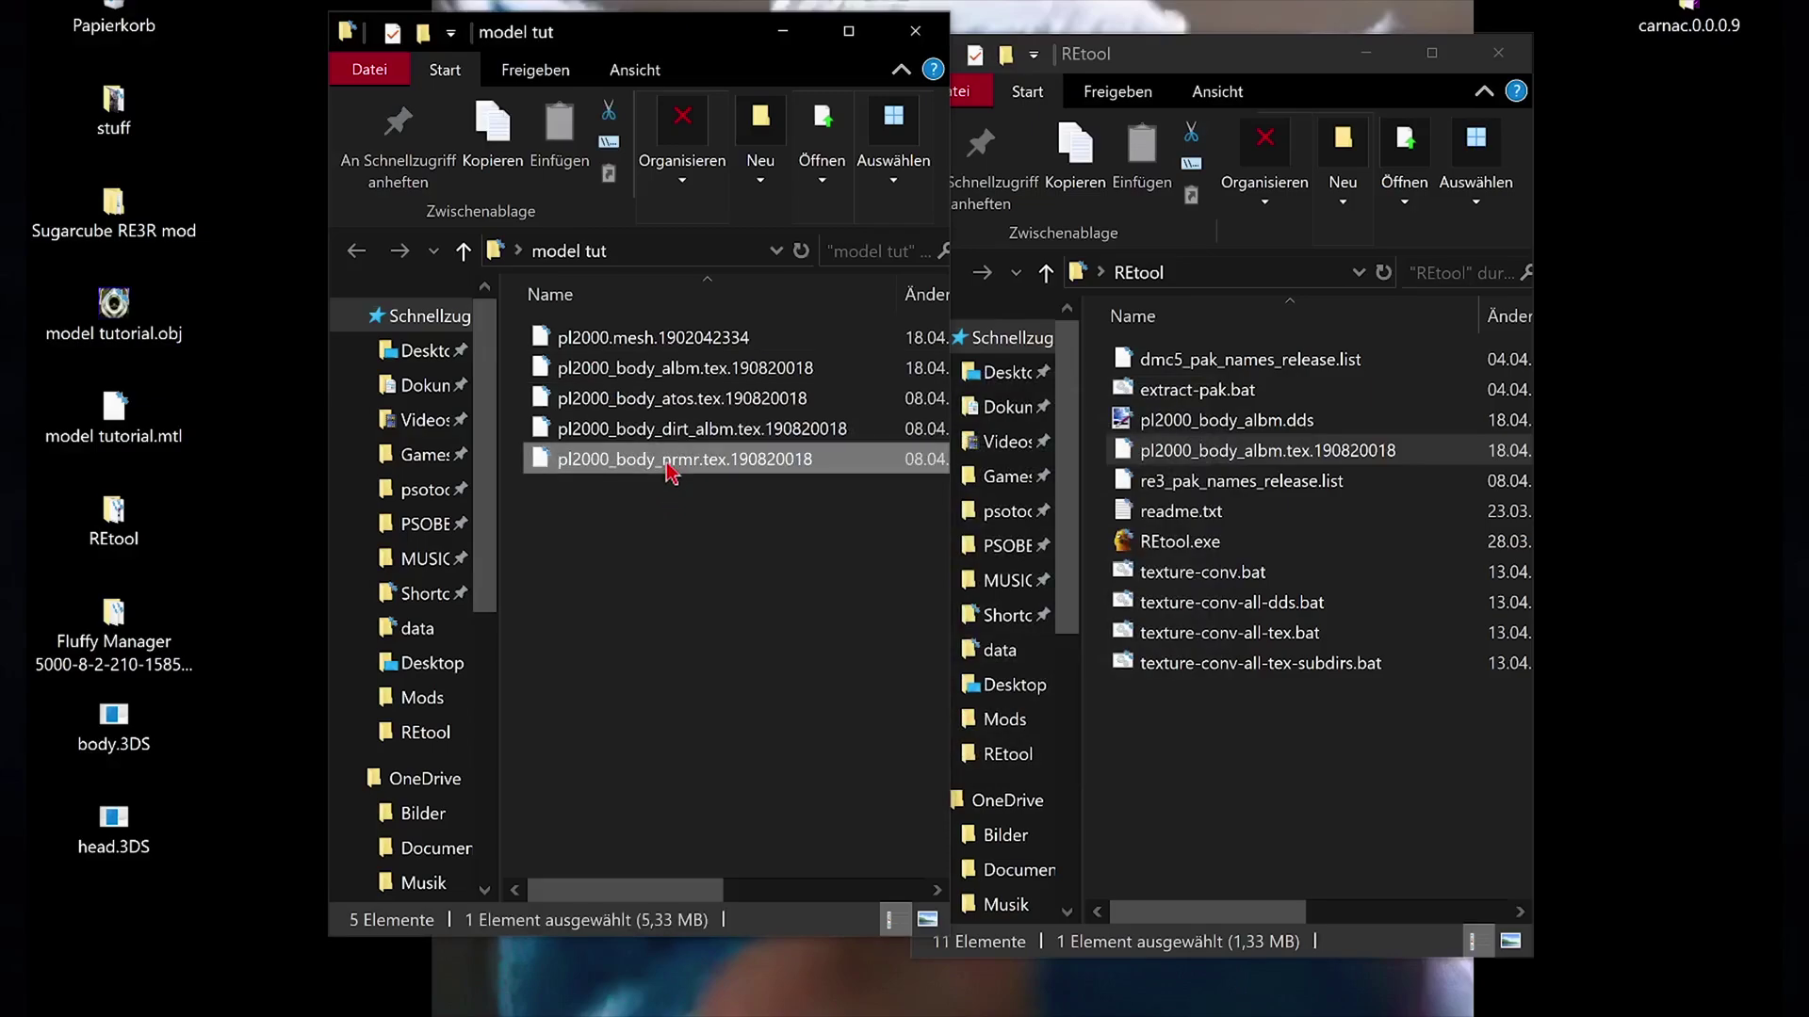
pyautogui.click(1196, 432)
pyautogui.keyDown('ctrl'); pyautogui.click(1202, 450); pyautogui.keyUp('ctrl')
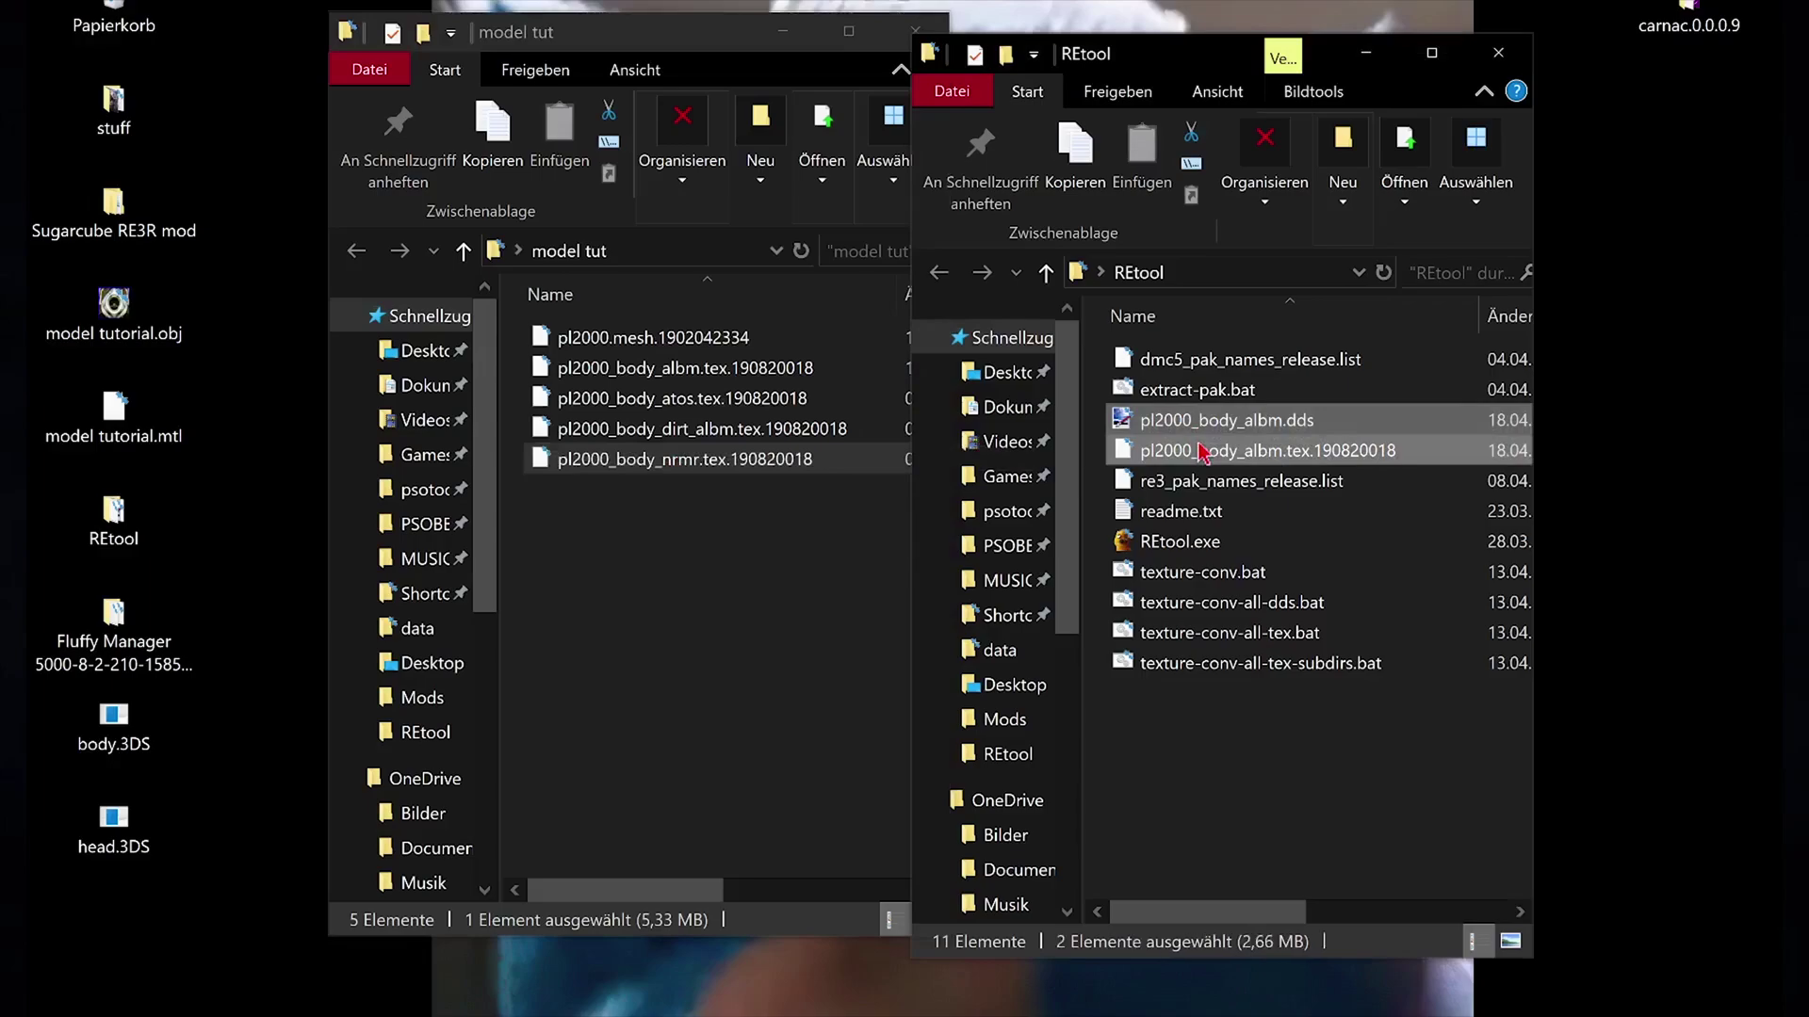
pyautogui.press('Delete')
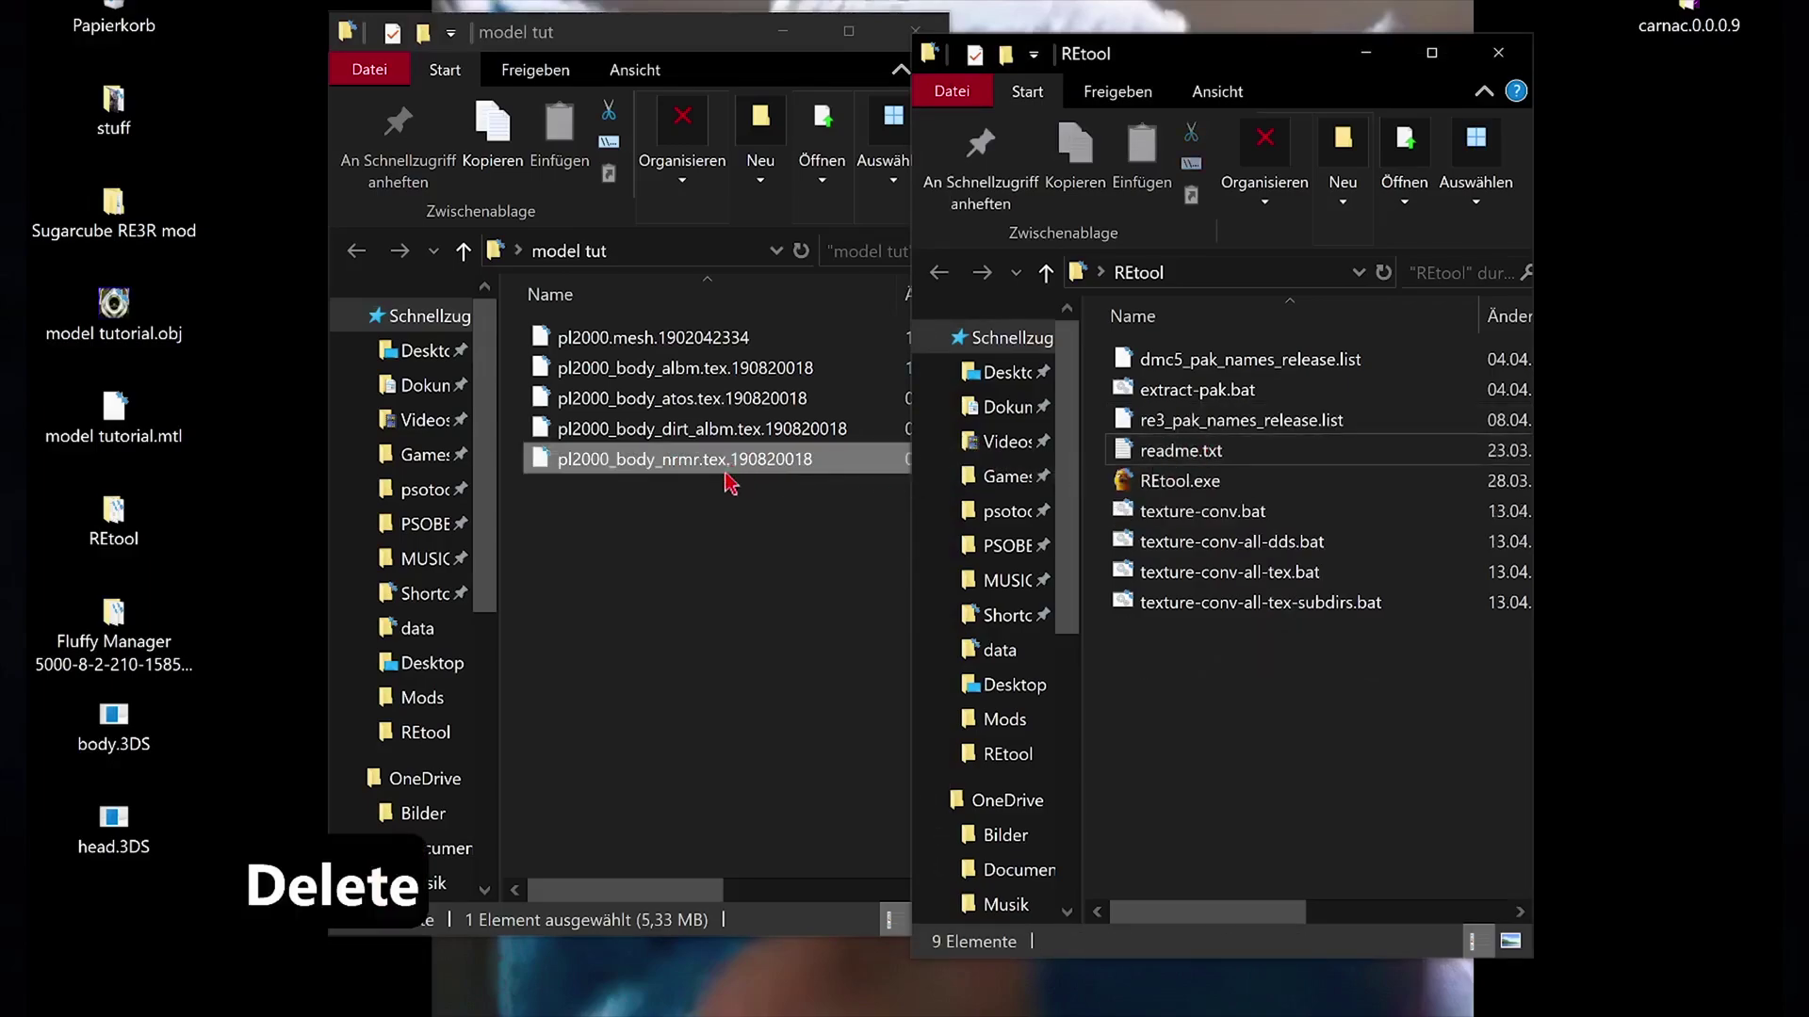
pyautogui.moveTo(708, 462); pyautogui.dragTo(1318, 780)
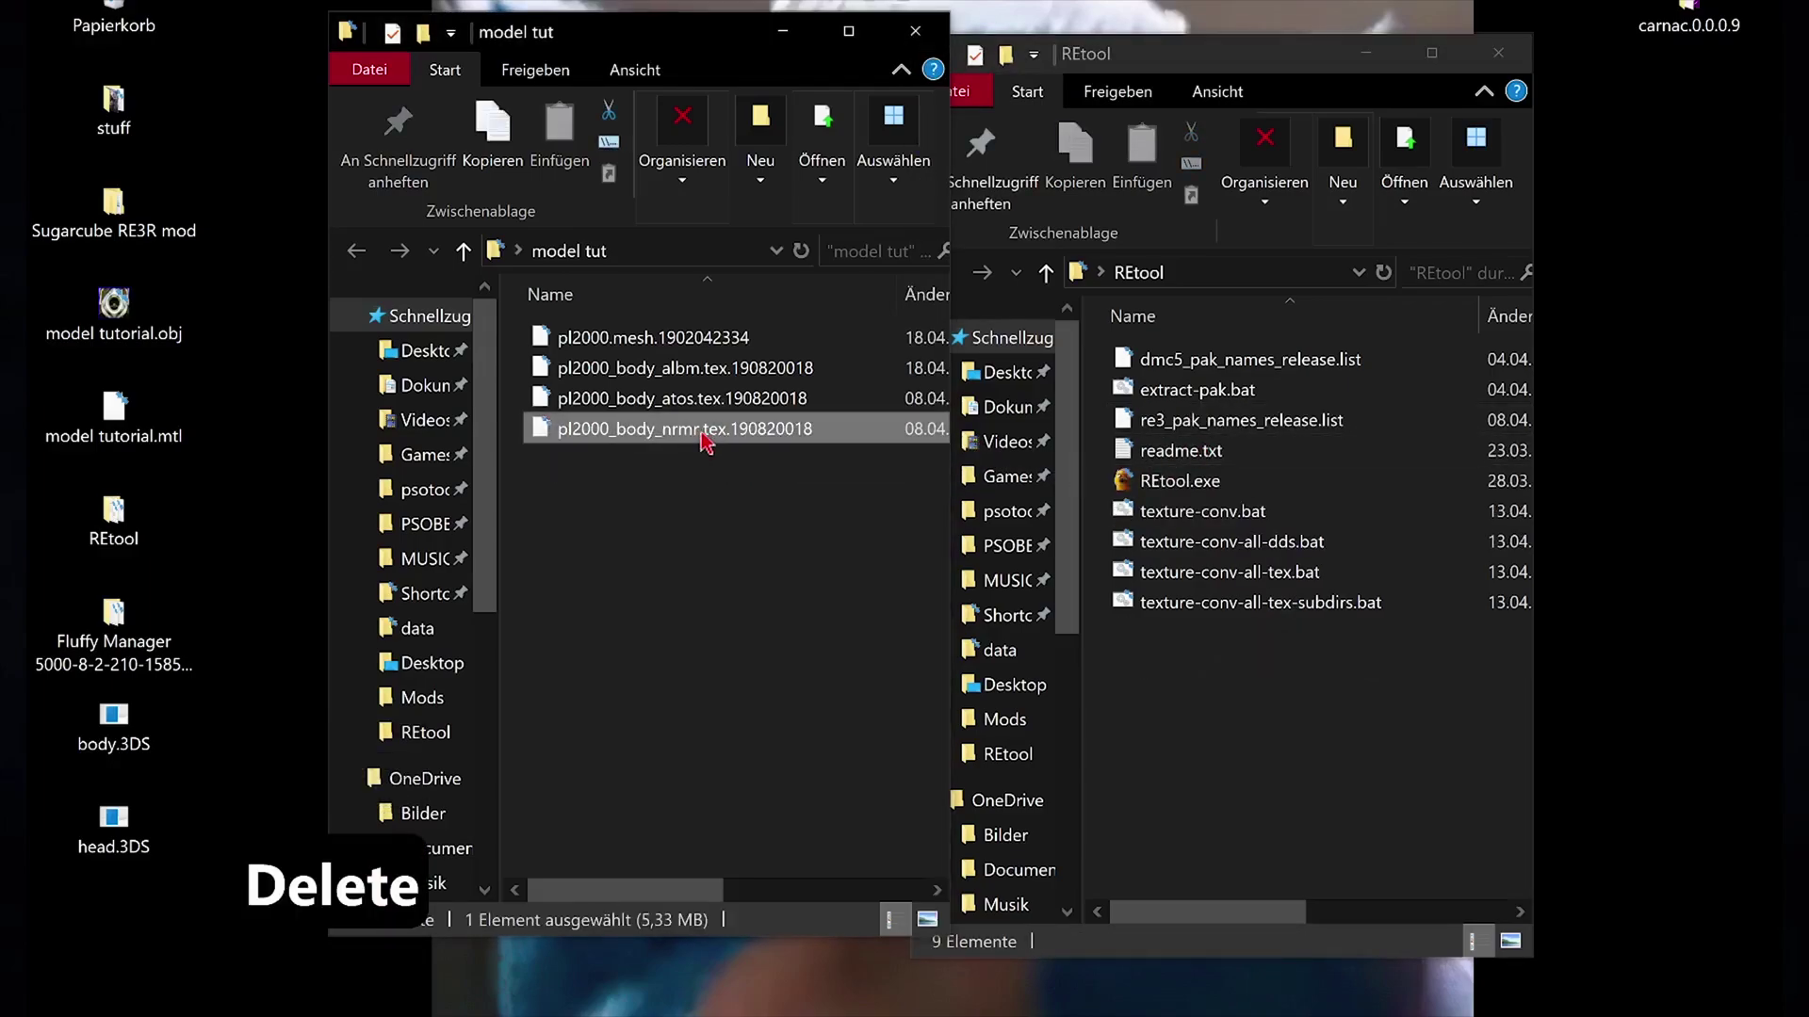
pyautogui.moveTo(1267, 419); pyautogui.dragTo(1263, 602)
pyautogui.press('Return')
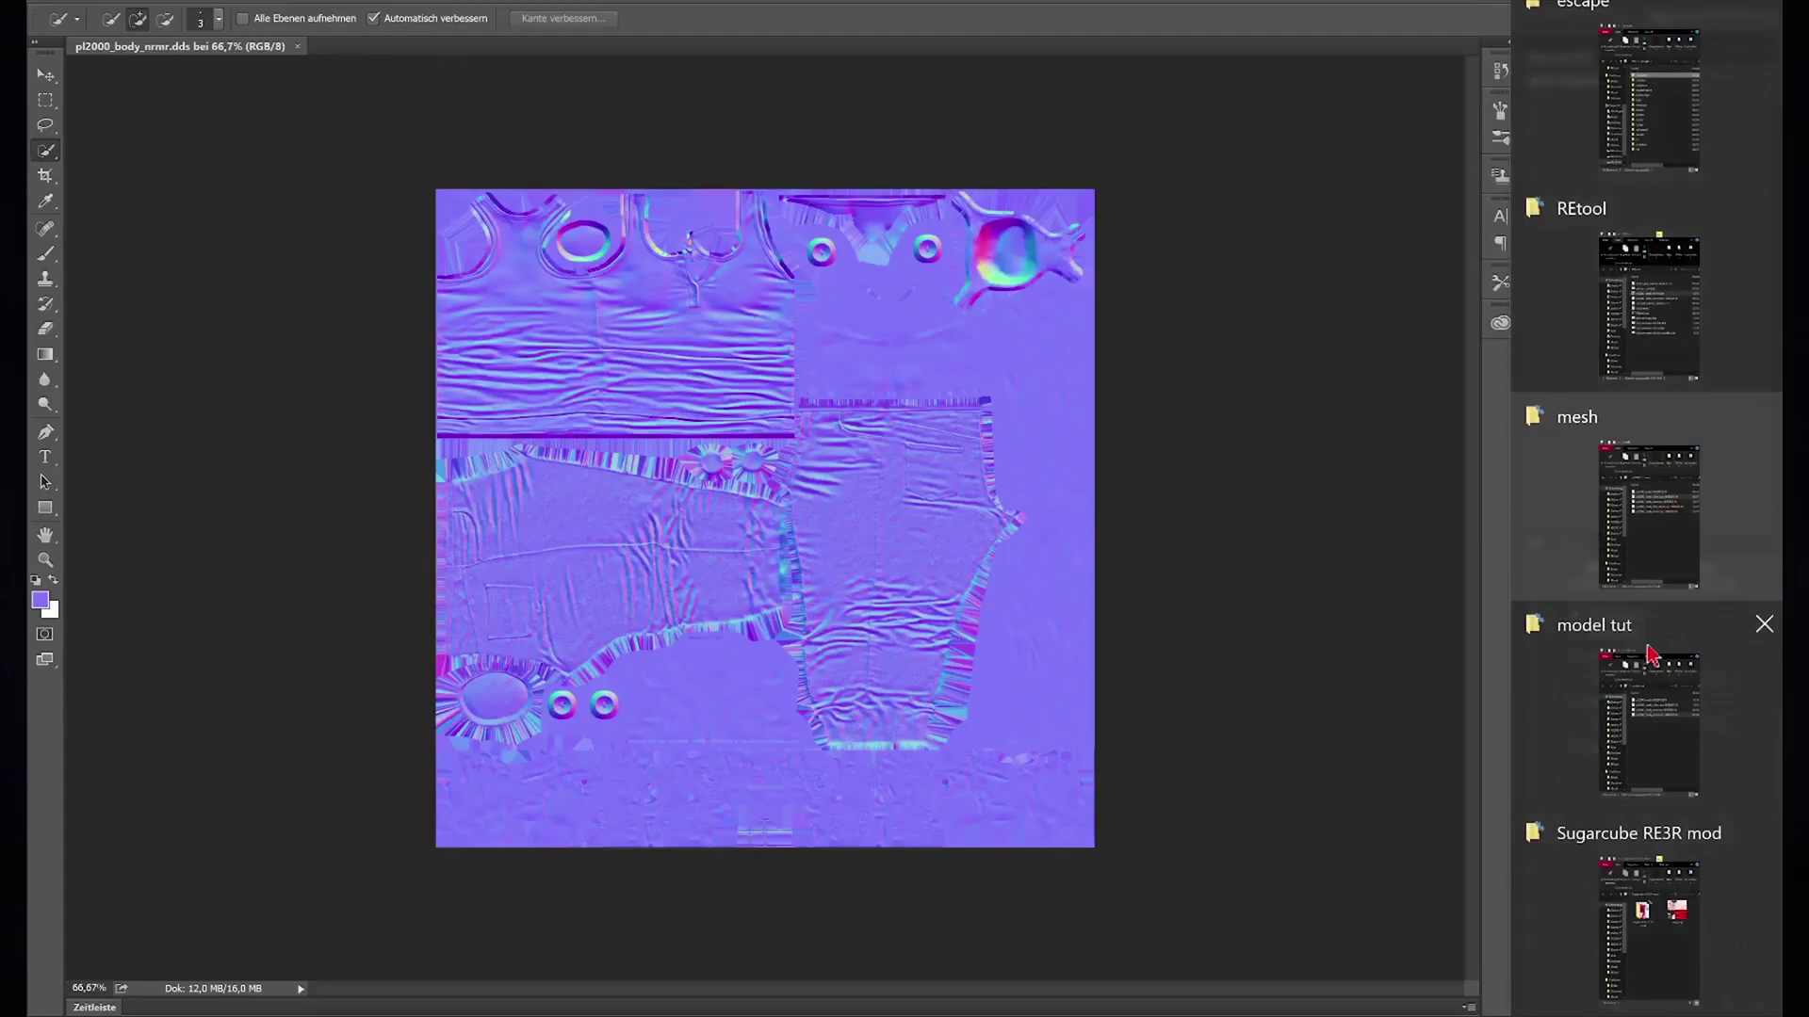
# Step: Scale the placed sug image to fill the canvas and delete the Hintergrund layer
pyautogui.moveTo(601, 354); pyautogui.dragTo(435, 188)
pyautogui.moveTo(929, 682); pyautogui.dragTo(1095, 848)
pyautogui.press('Return')
pyautogui.click(1573, 543)
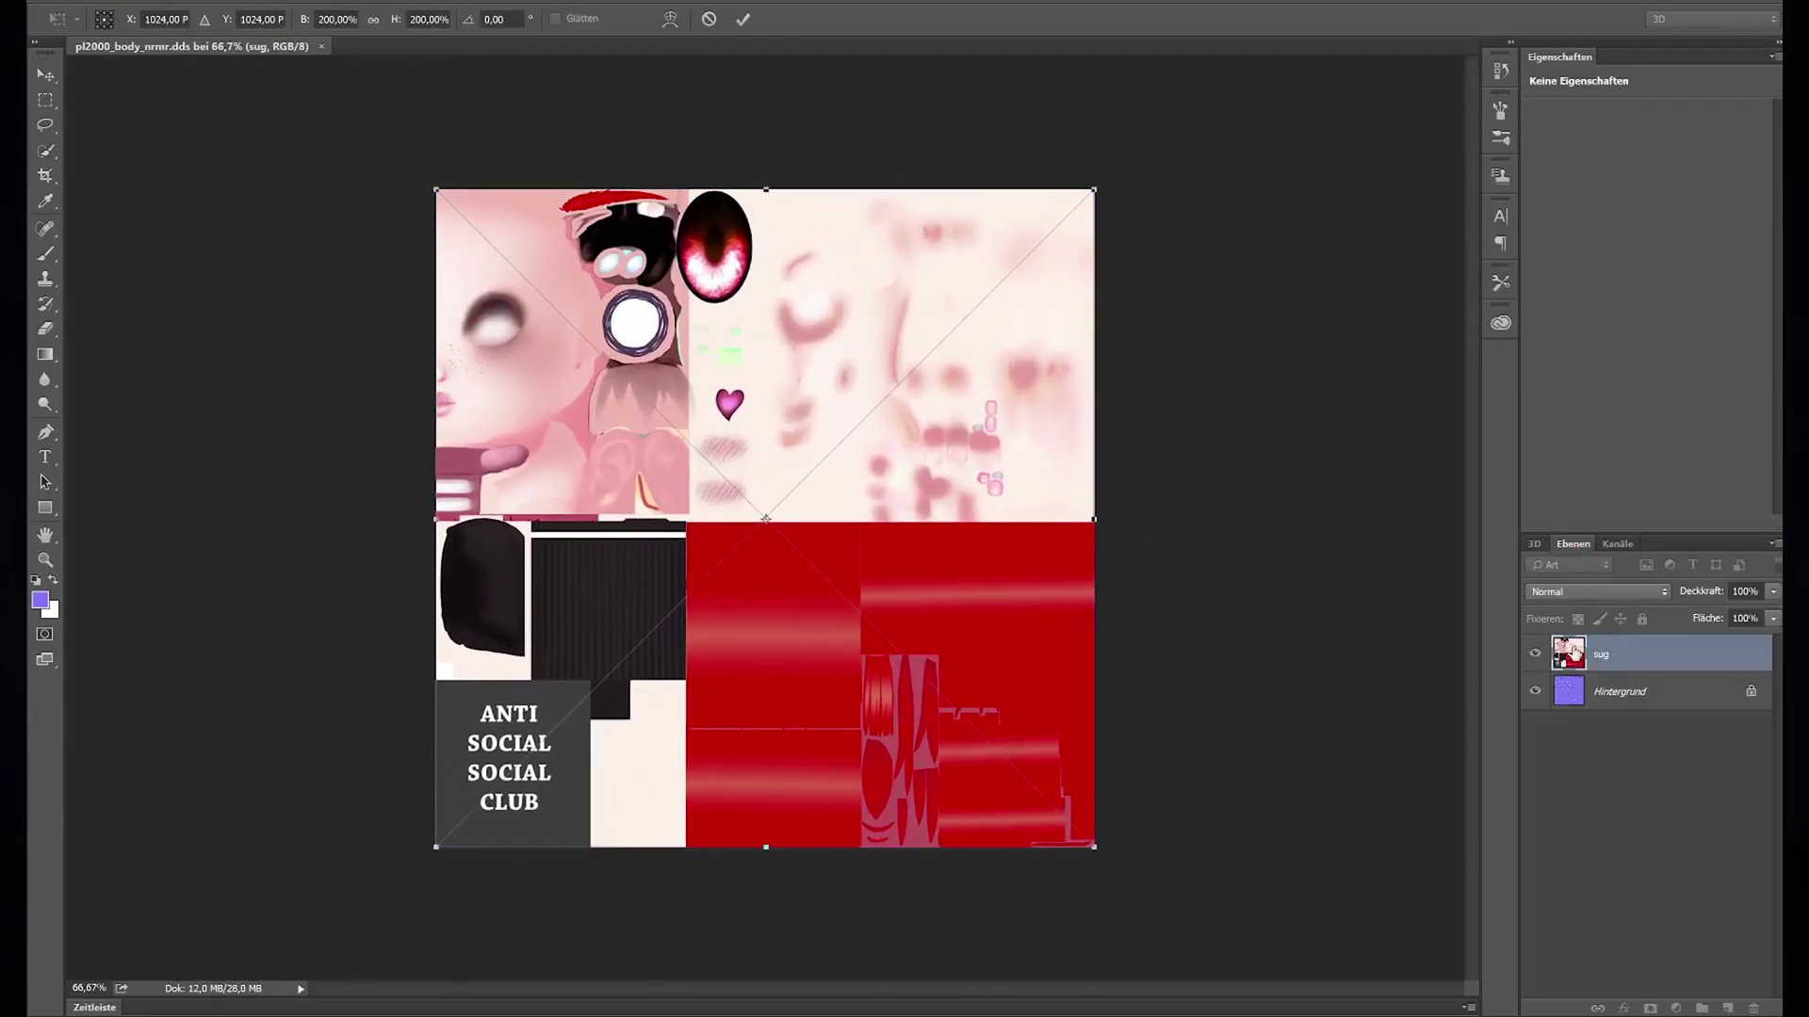
pyautogui.click(1623, 688)
pyautogui.press('Delete')
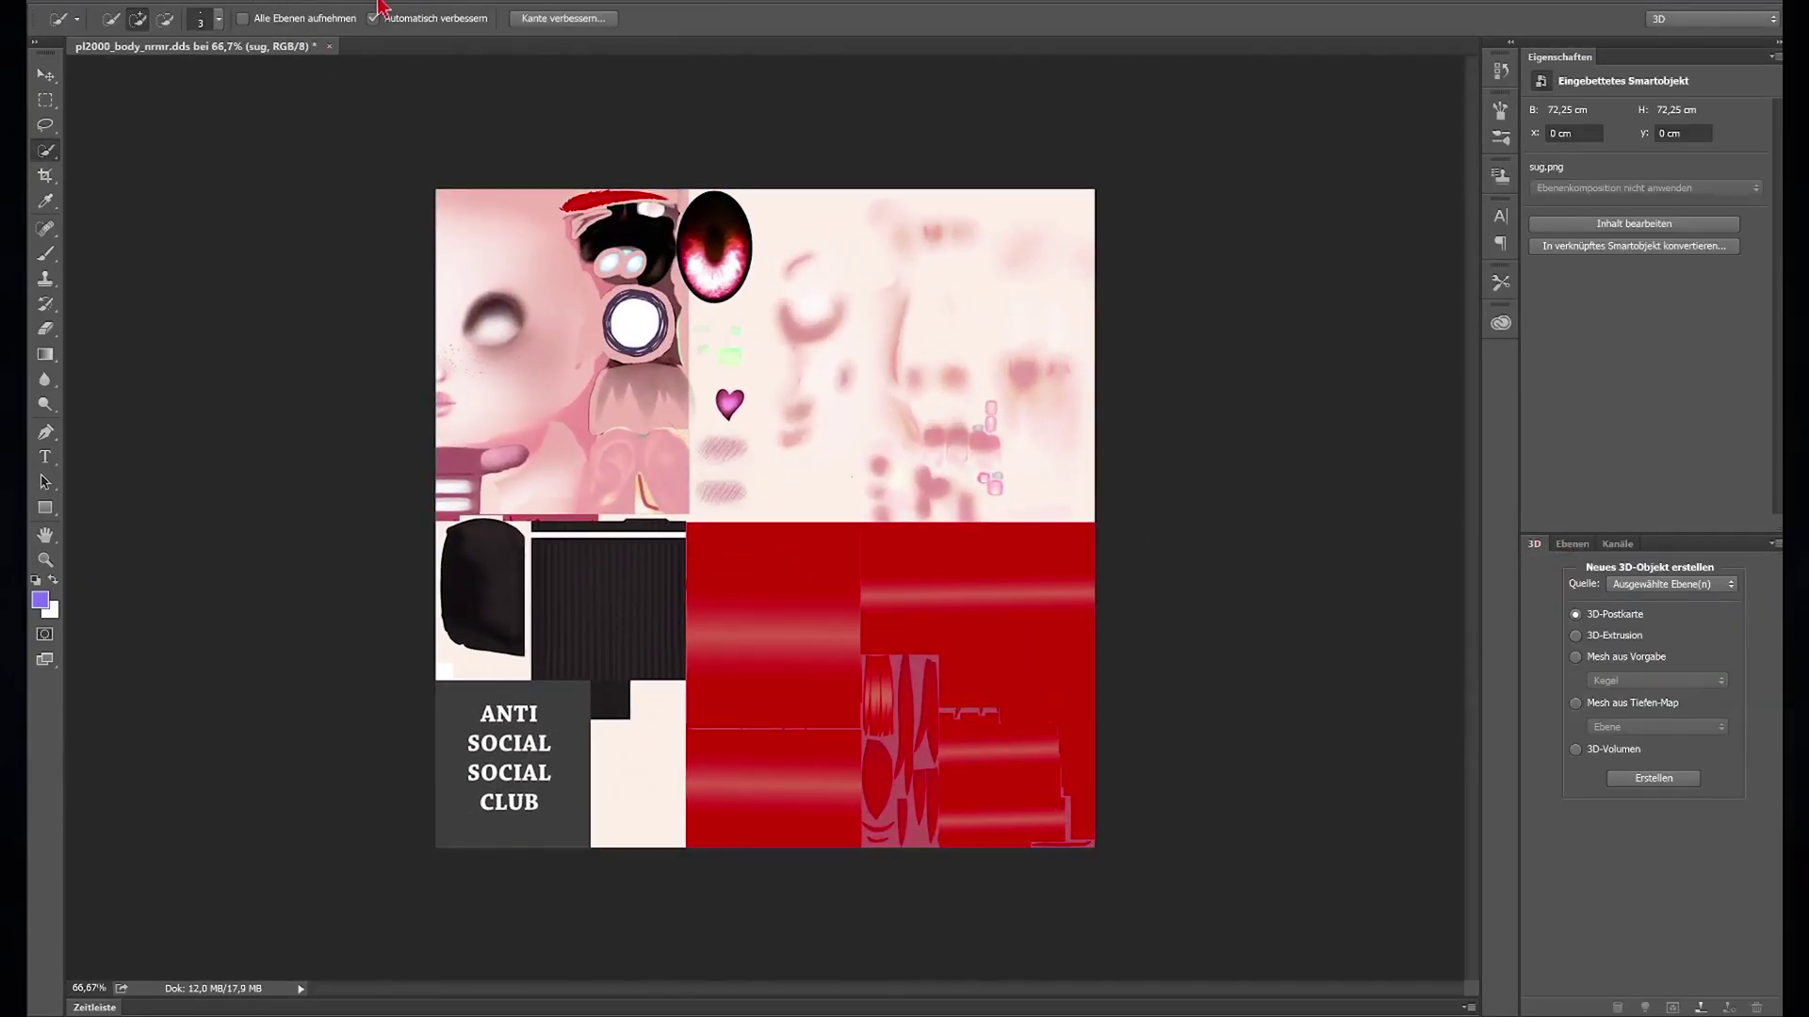
# Step: Generate a normal map via Filter > 3D with low contrast detail at 5%, then convert it to .tex
pyautogui.click(391, 4)
pyautogui.click(916, 280)
pyautogui.moveTo(1115, 161); pyautogui.dragTo(1083, 158)
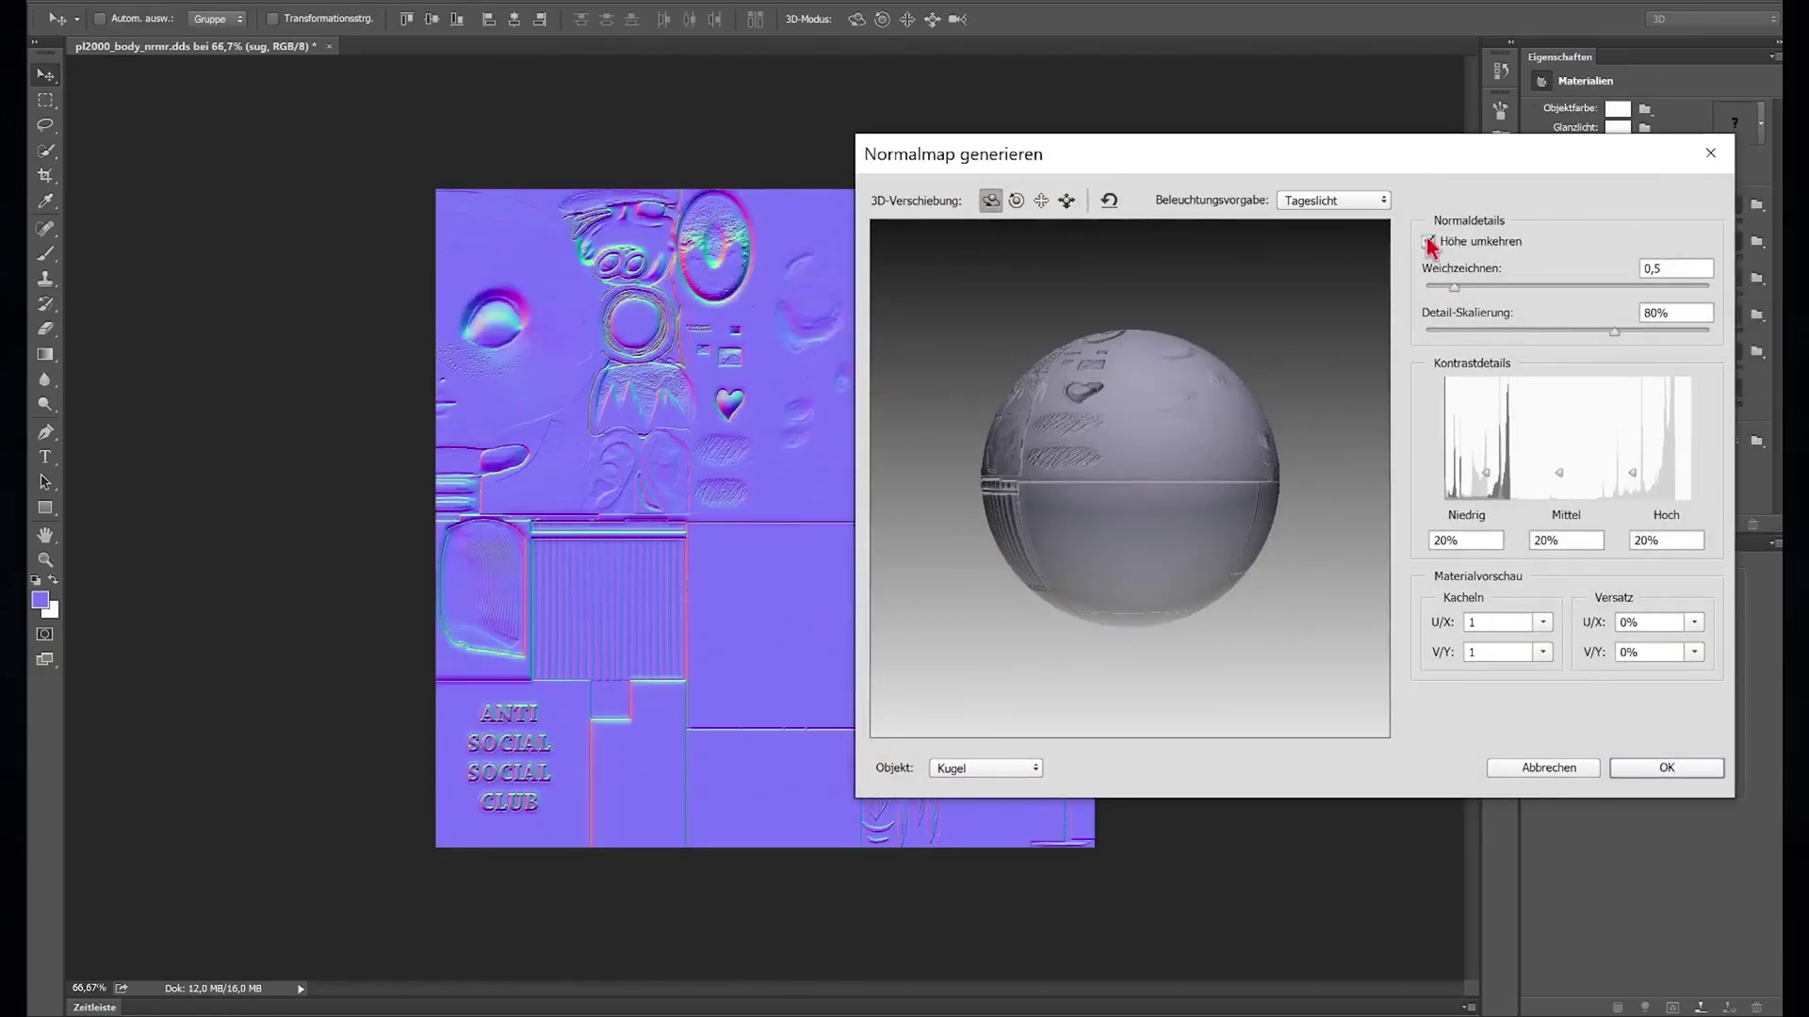
pyautogui.moveTo(1490, 482); pyautogui.dragTo(1489, 504)
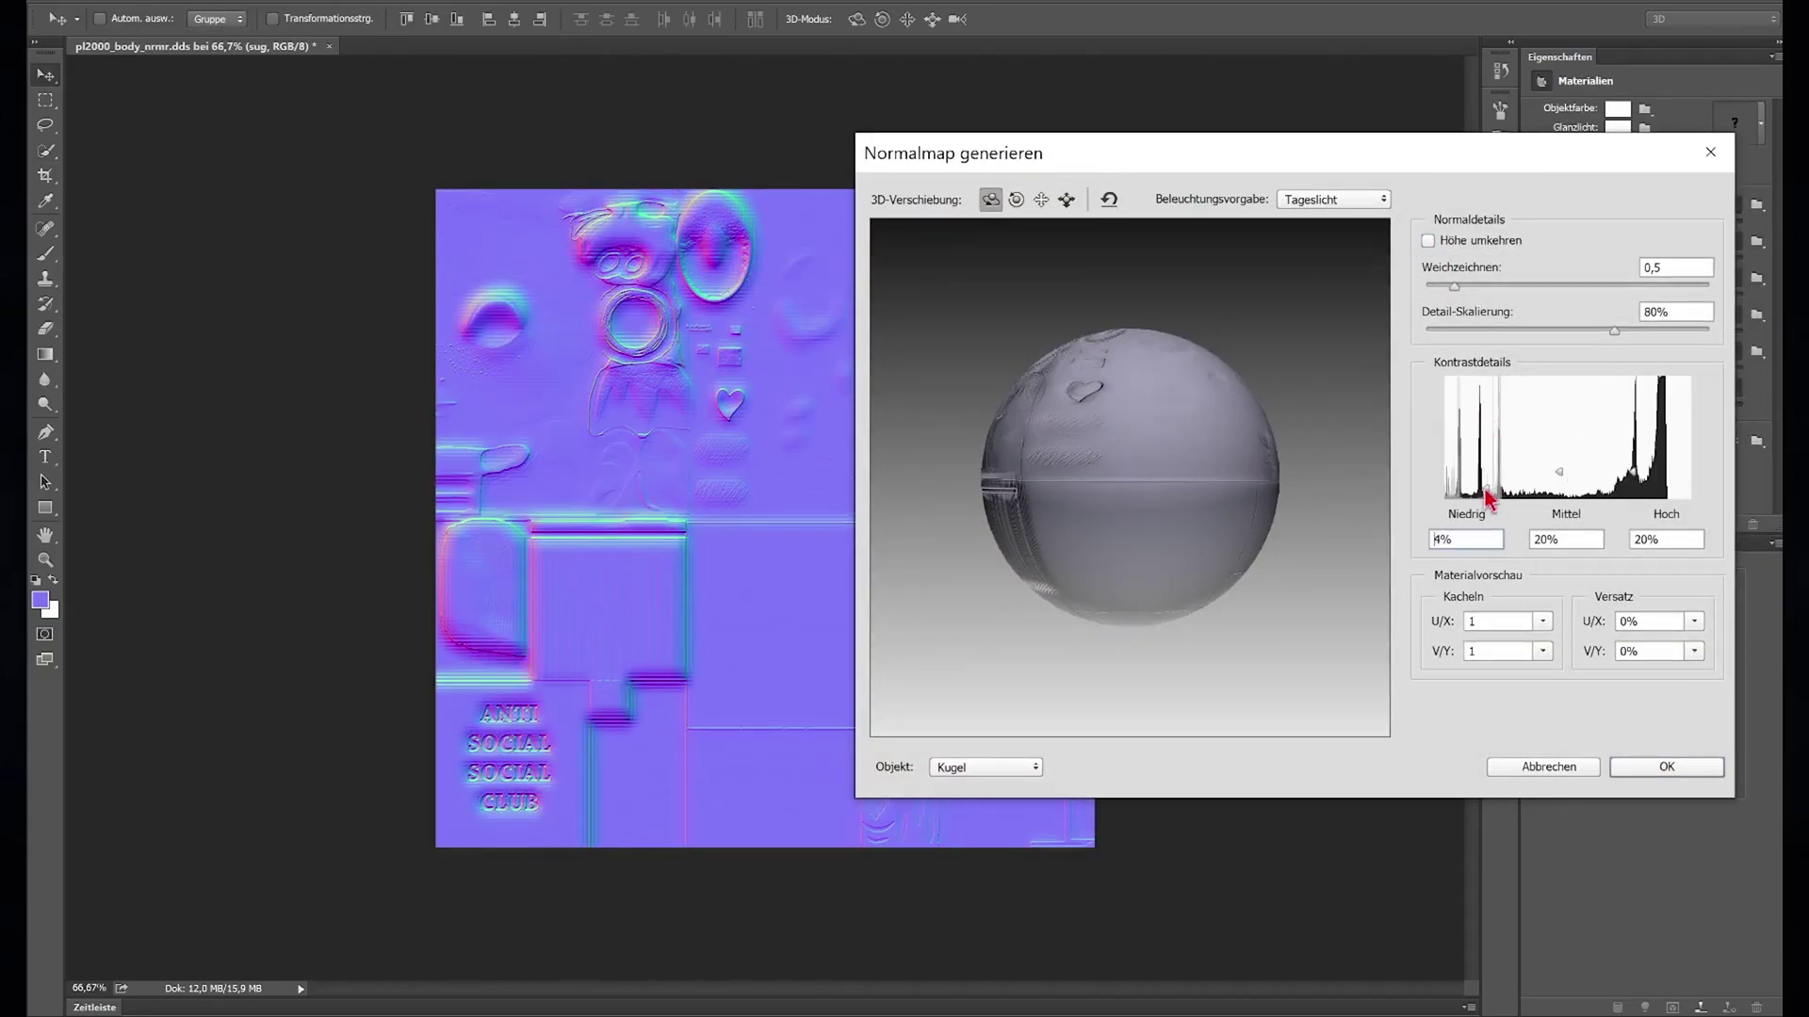
pyautogui.moveTo(1632, 473); pyautogui.dragTo(1634, 415)
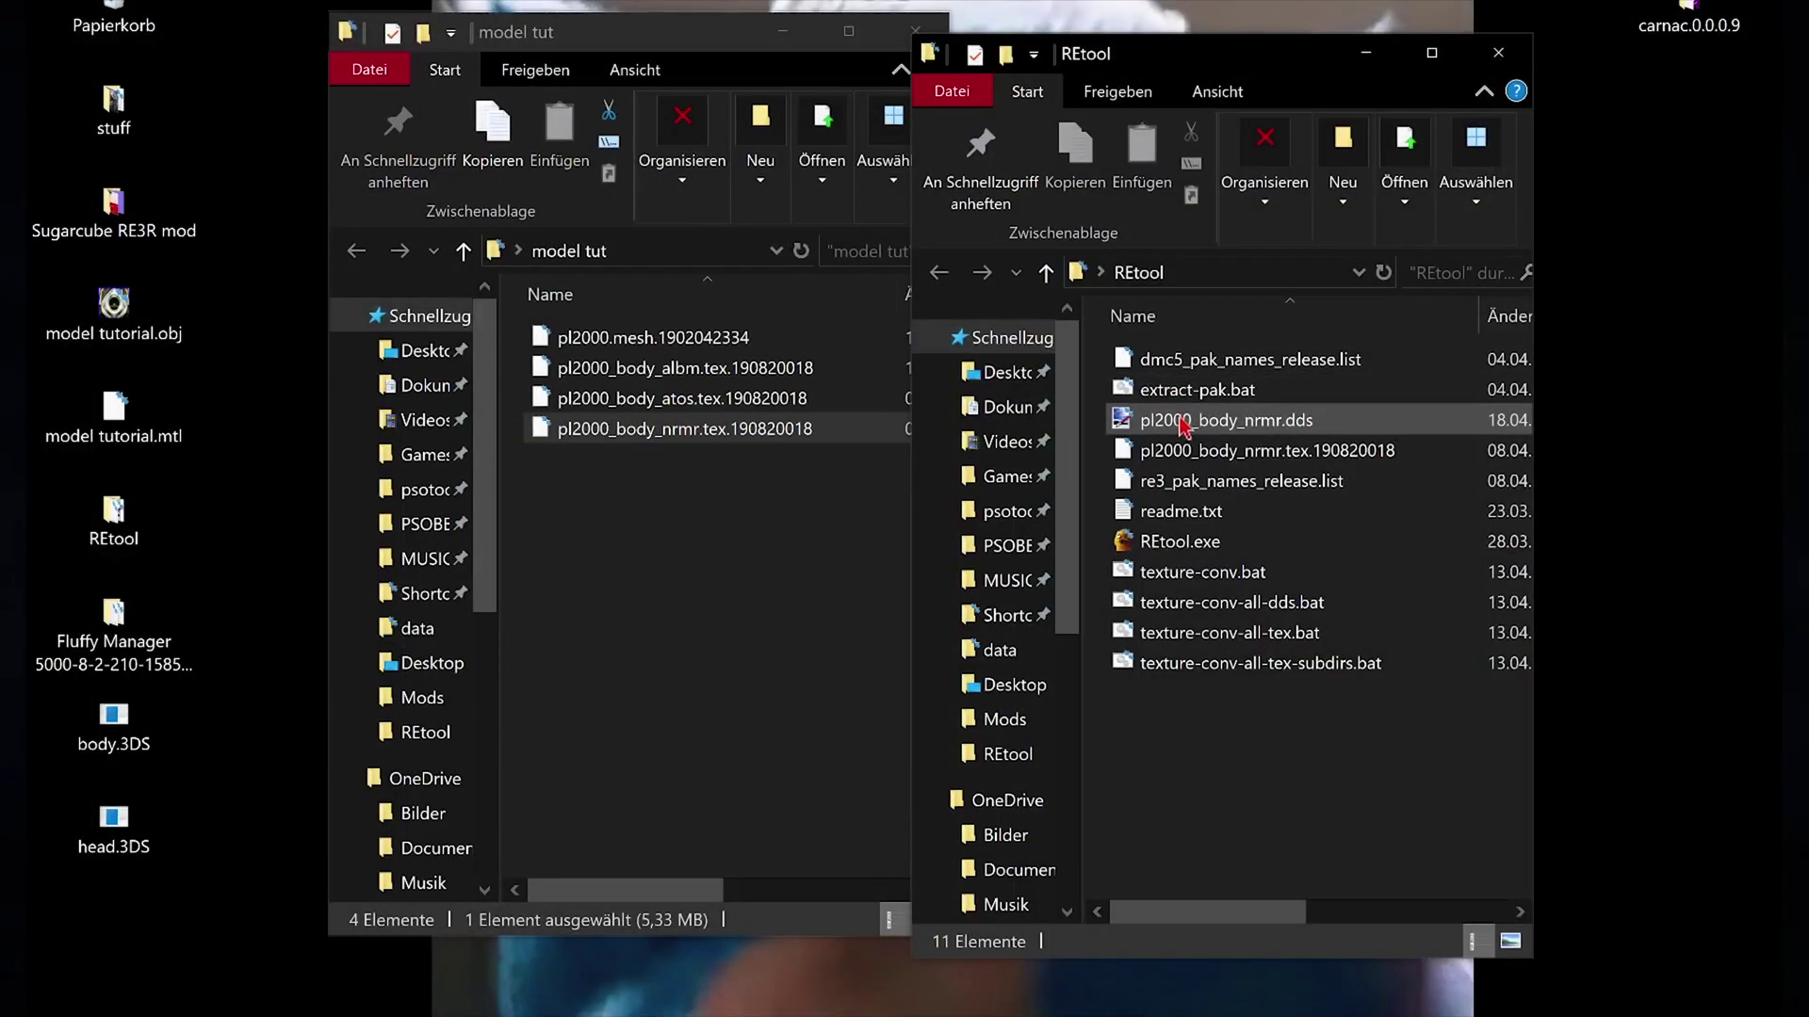
pyautogui.moveTo(1182, 426)
pyautogui.mouseDown()
pyautogui.moveTo(1338, 626)
pyautogui.moveTo(1319, 617)
pyautogui.mouseUp()
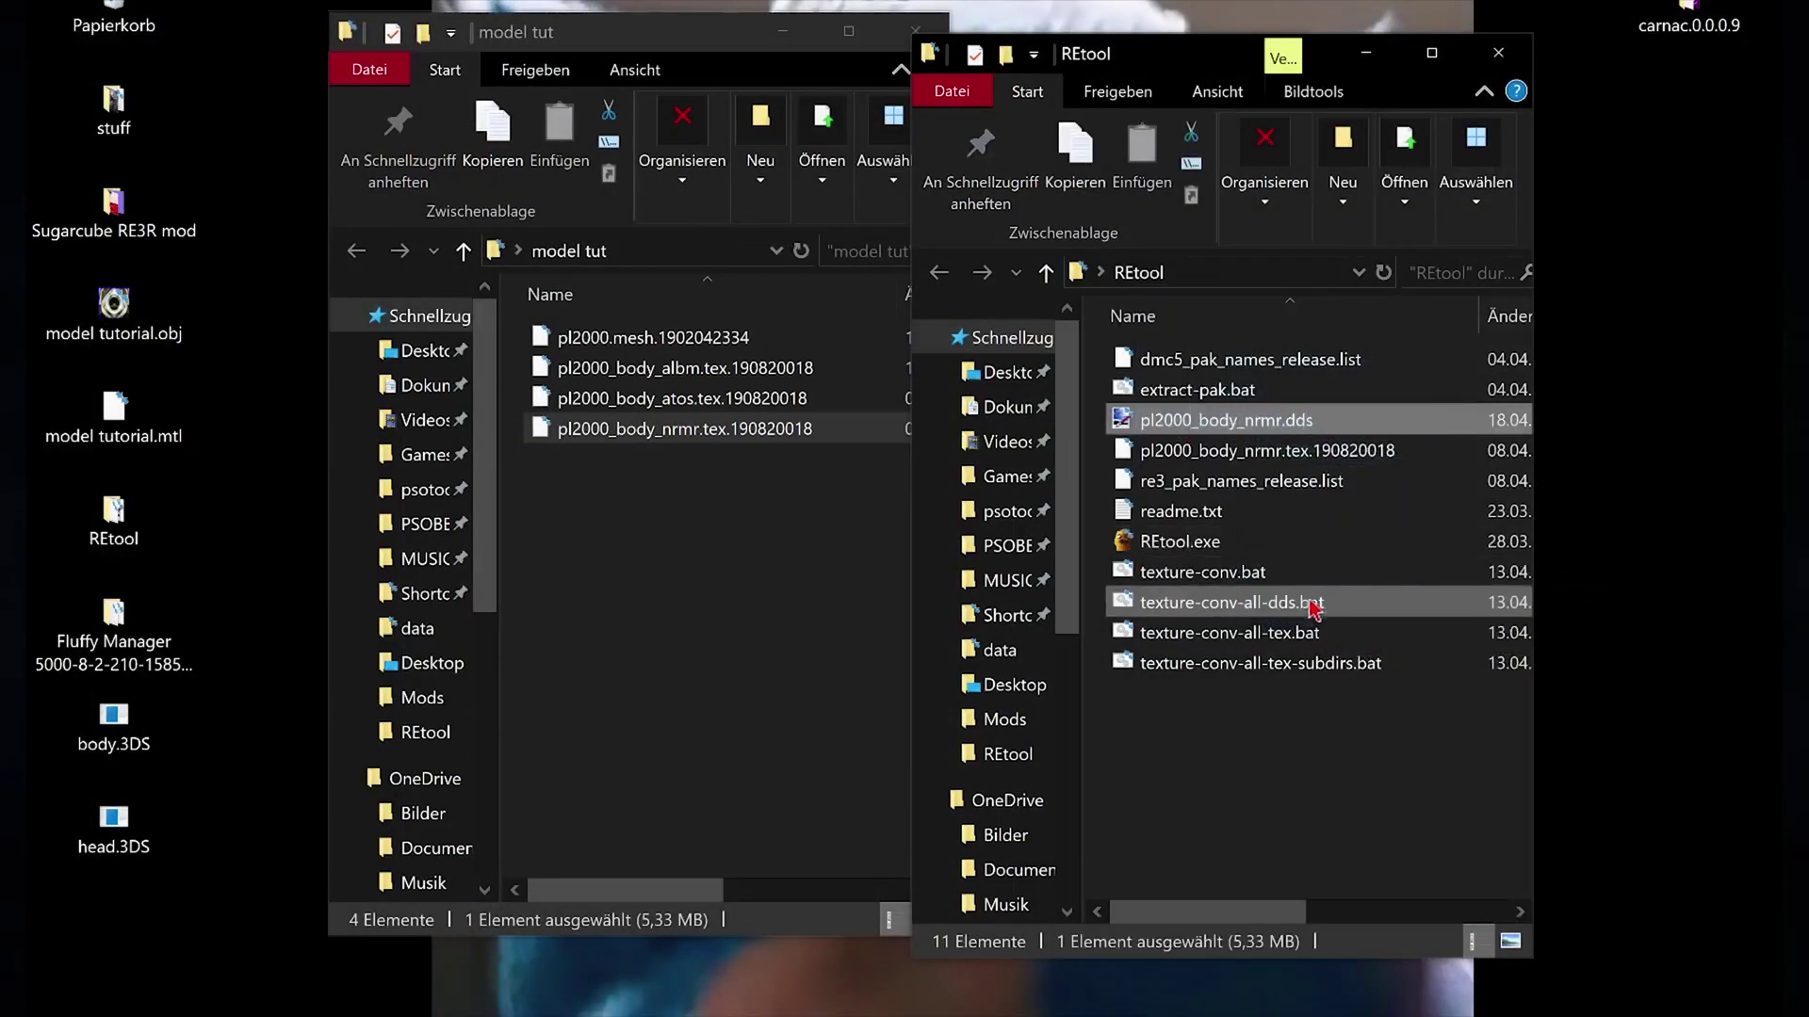
# Step: Copy the new pl2000_body_nrmr .tex into model tut, replacing the old normal map
pyautogui.press('Return')
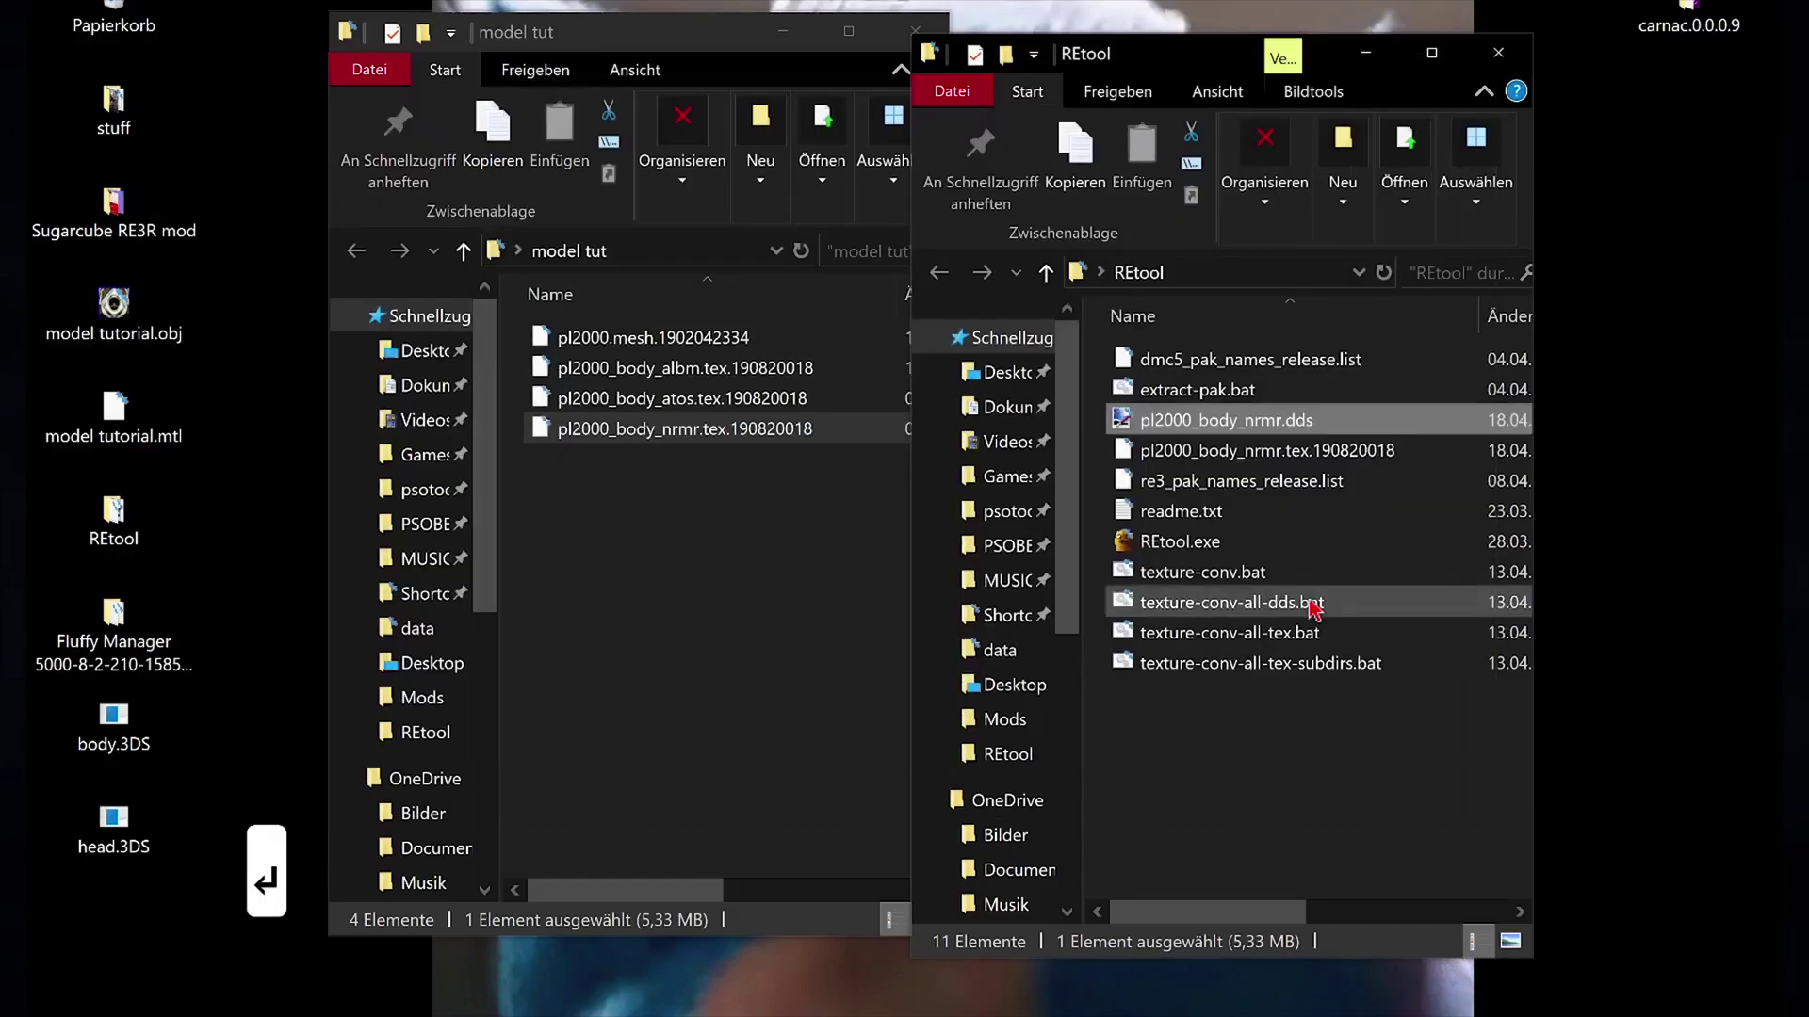
pyautogui.click(1201, 457)
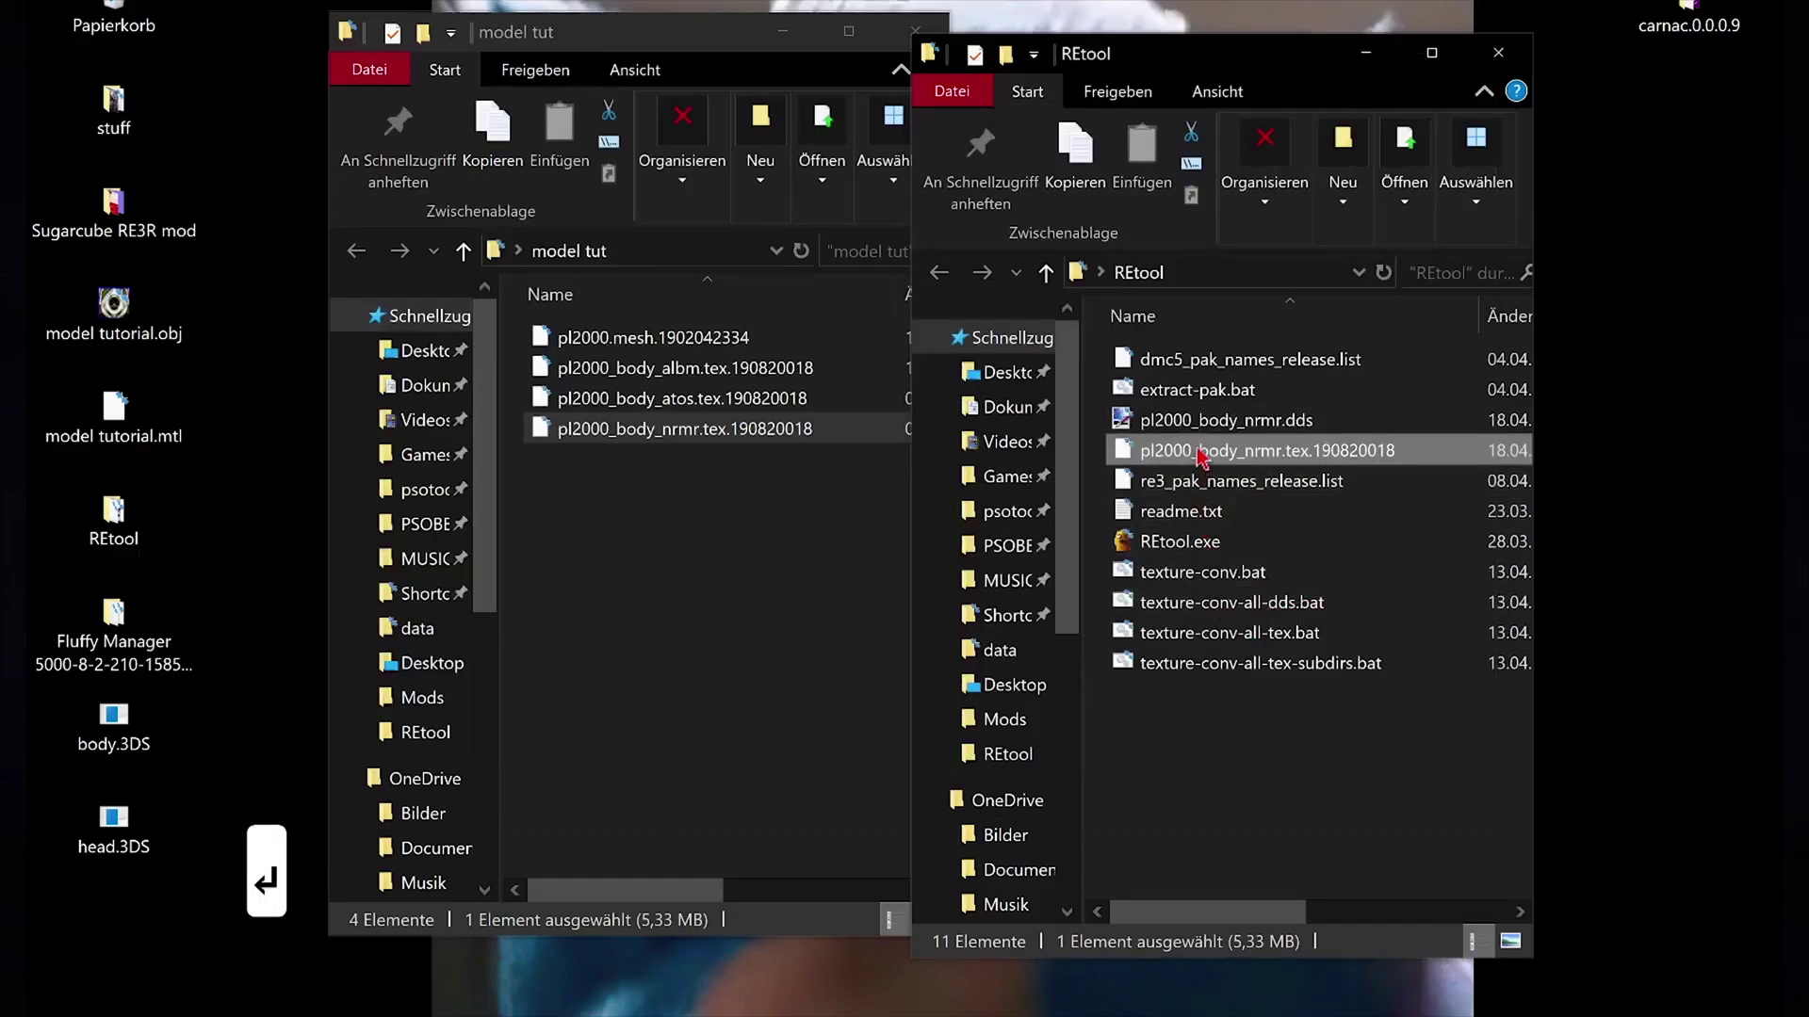
pyautogui.moveTo(1202, 456); pyautogui.dragTo(759, 544, button='right')
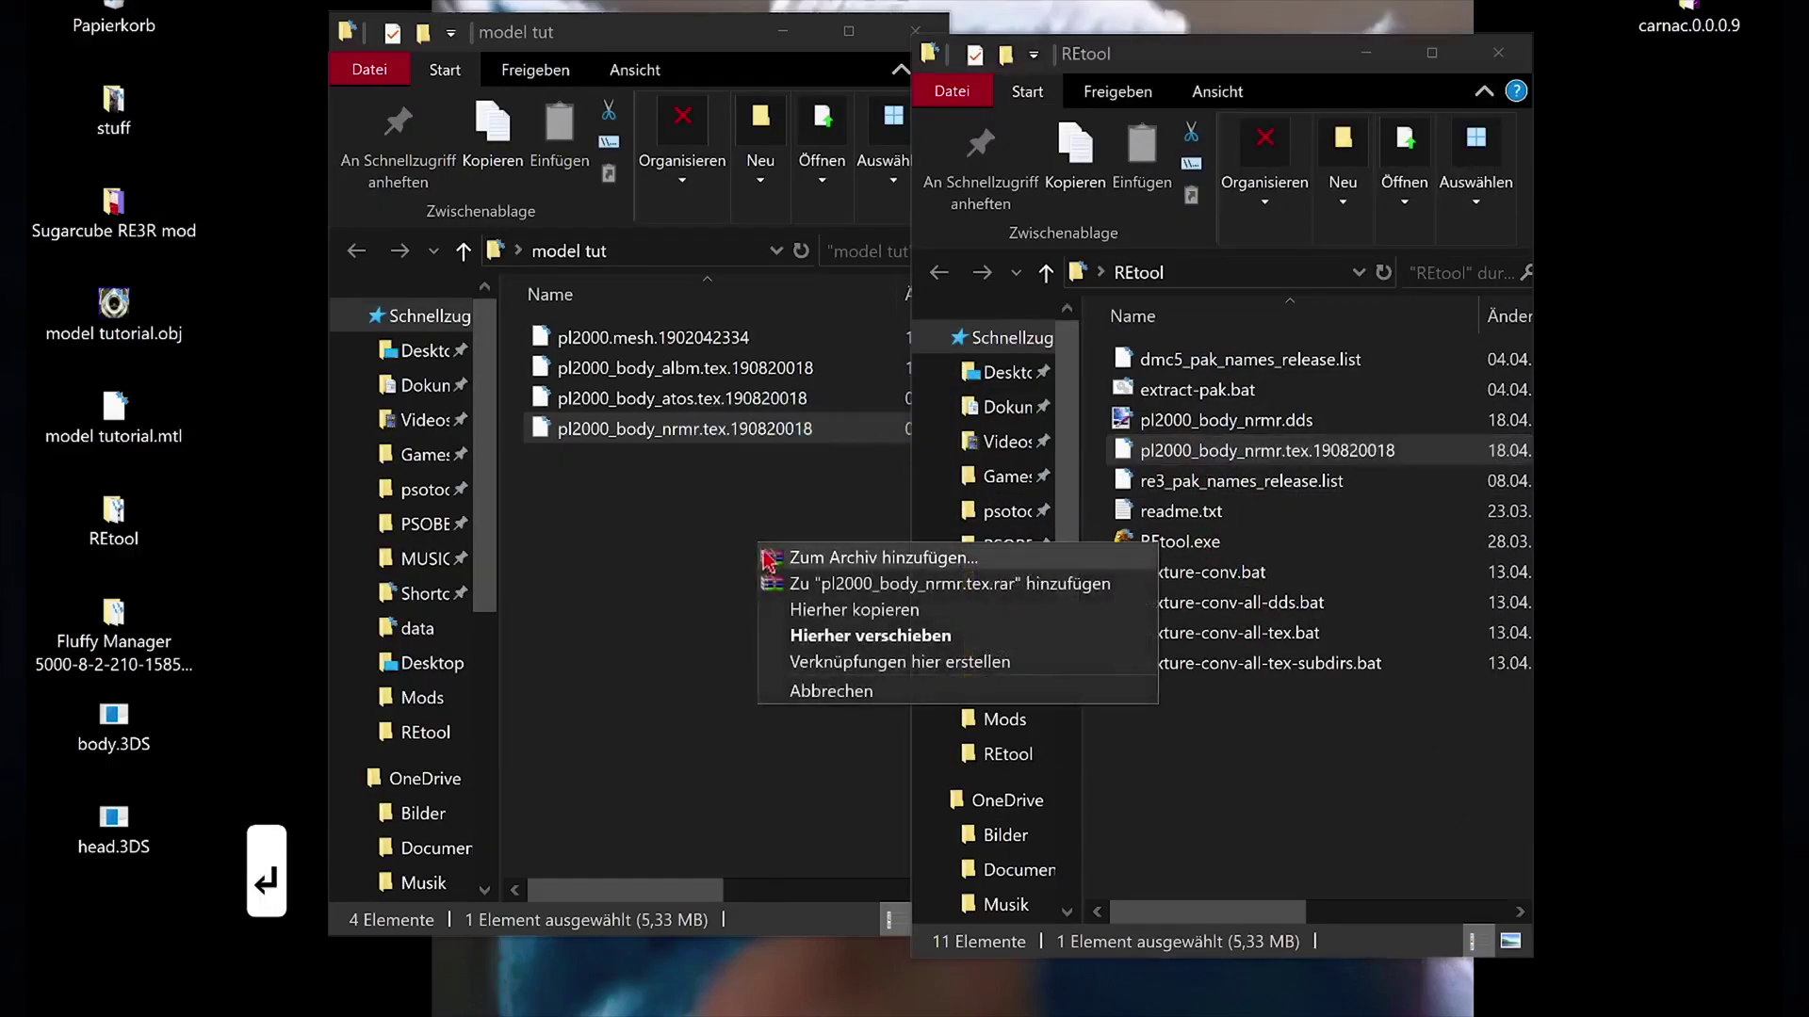
pyautogui.click(838, 613)
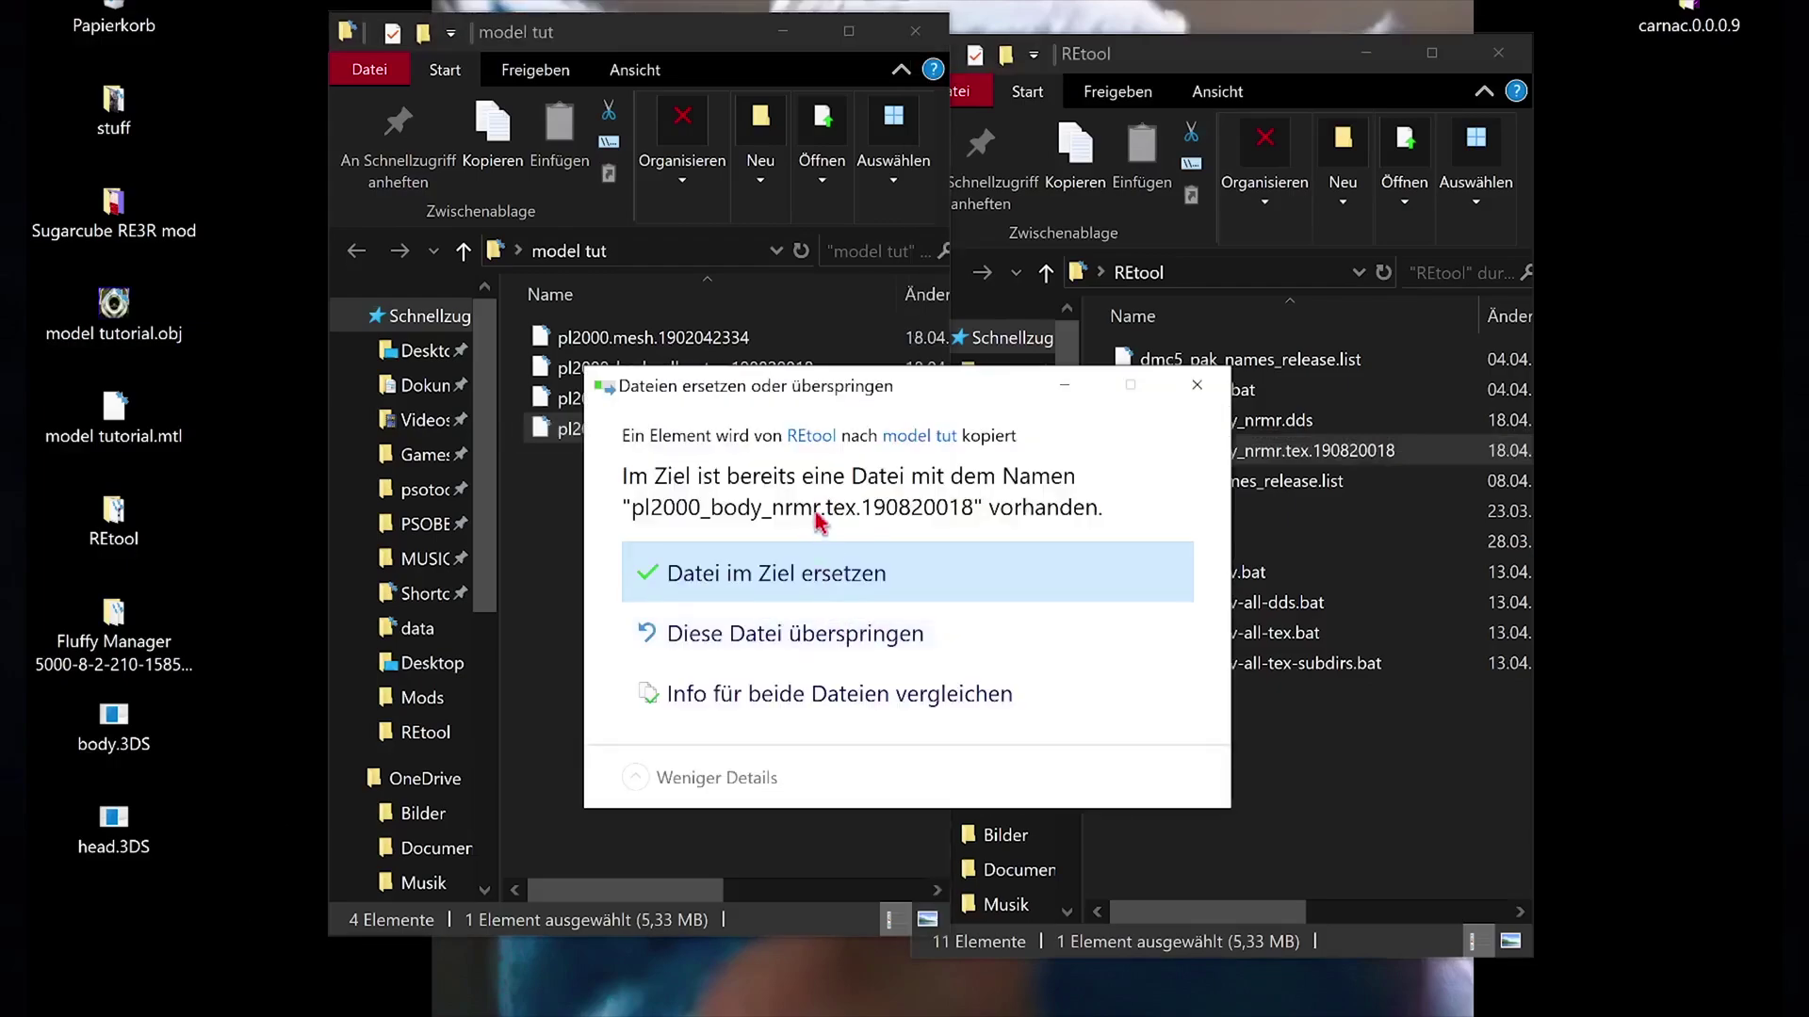
pyautogui.click(809, 573)
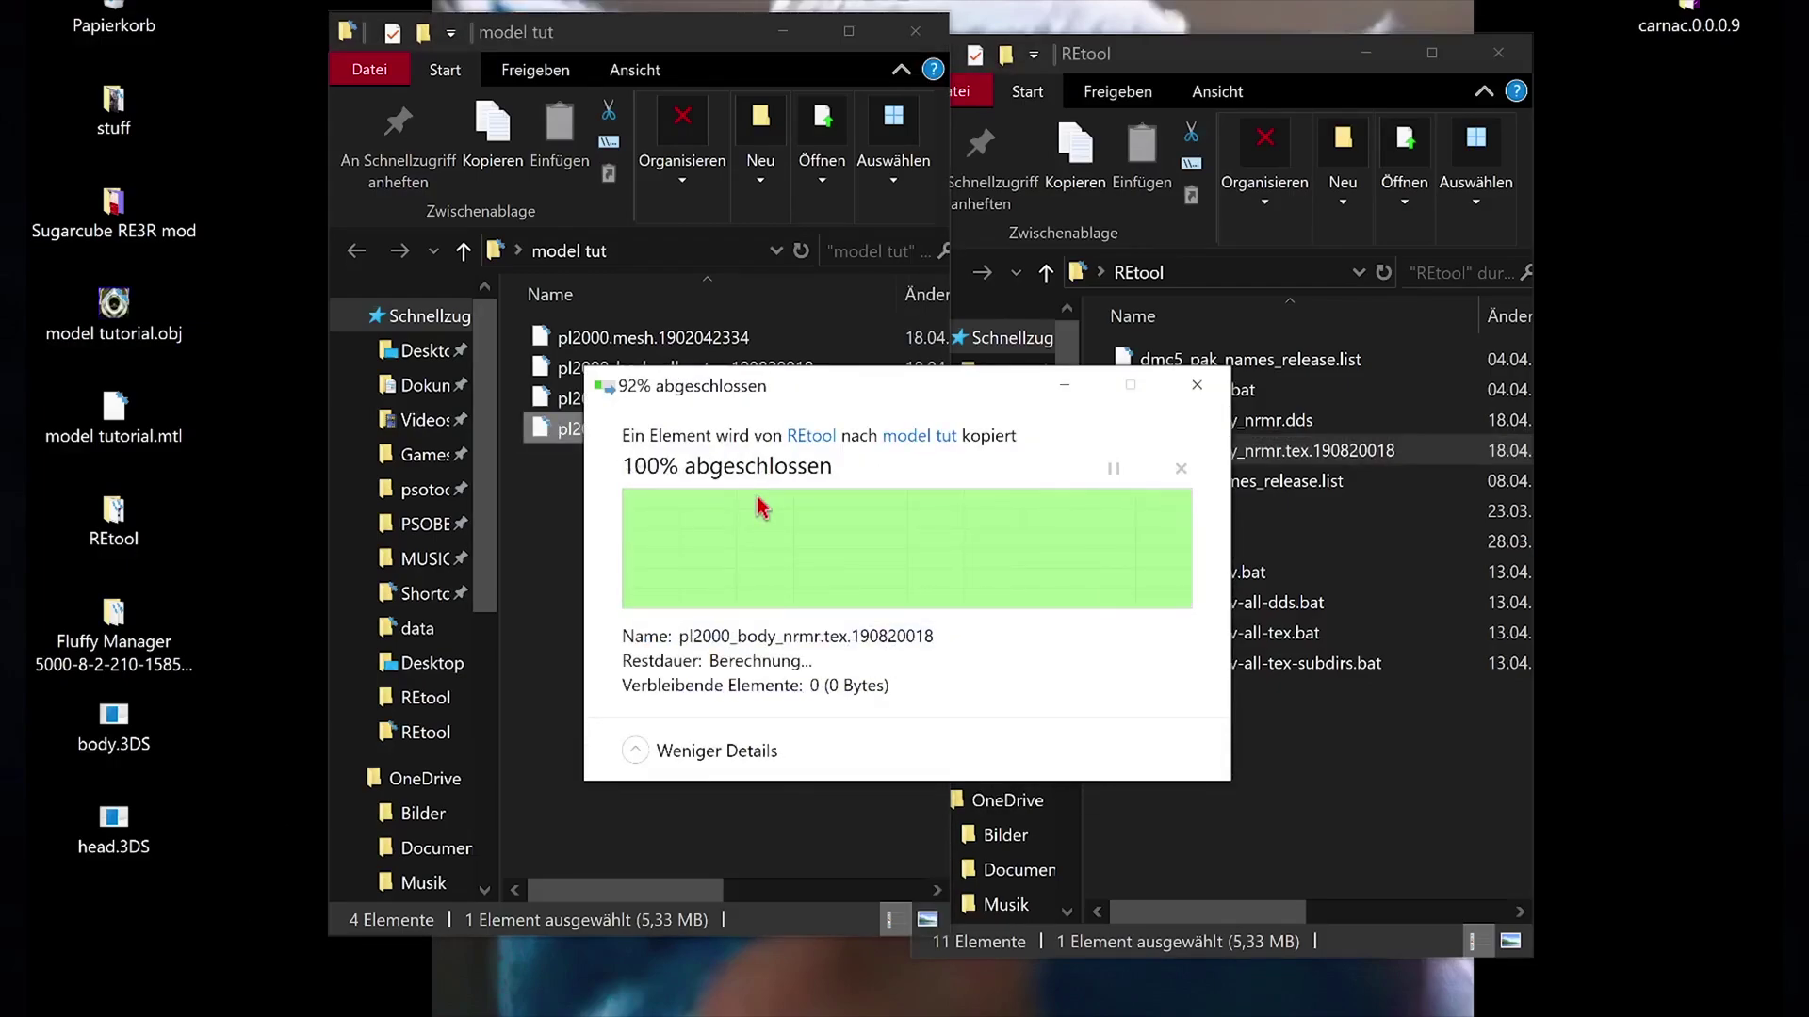
# Step: Delete the pl2000_body_atos texture and close the REtool folder
pyautogui.click(716, 401)
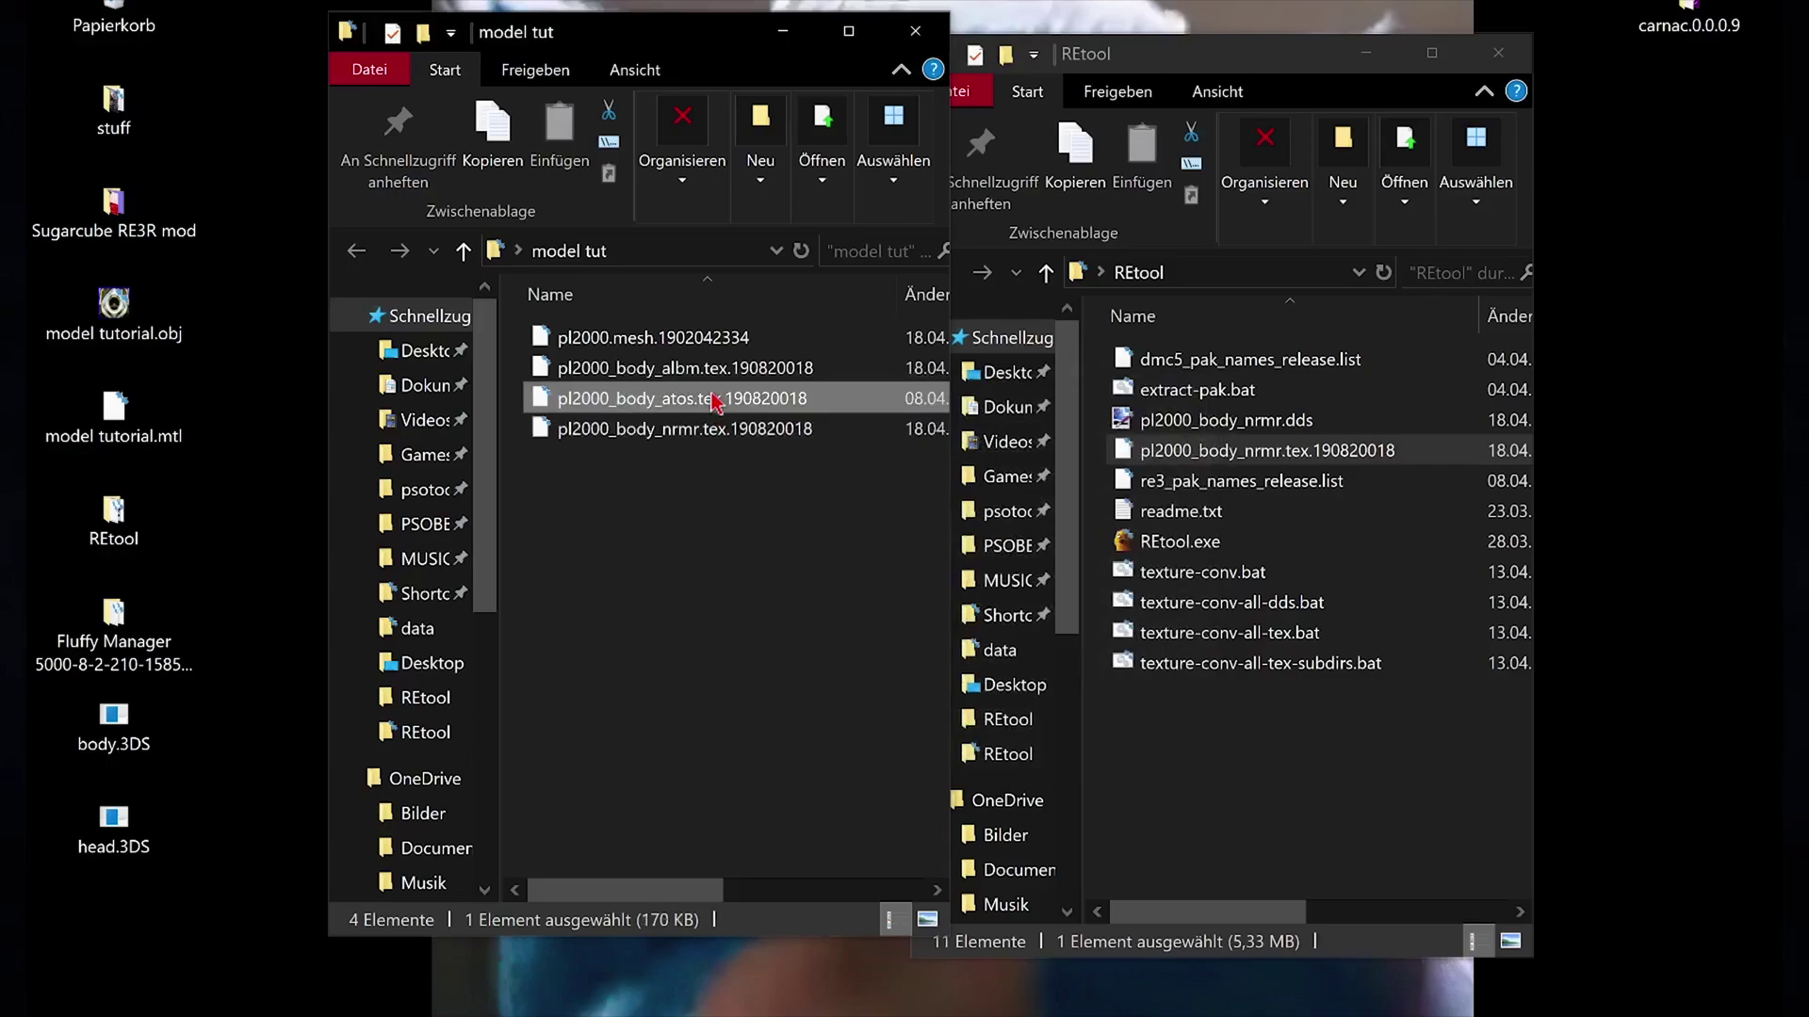
pyautogui.press('Delete')
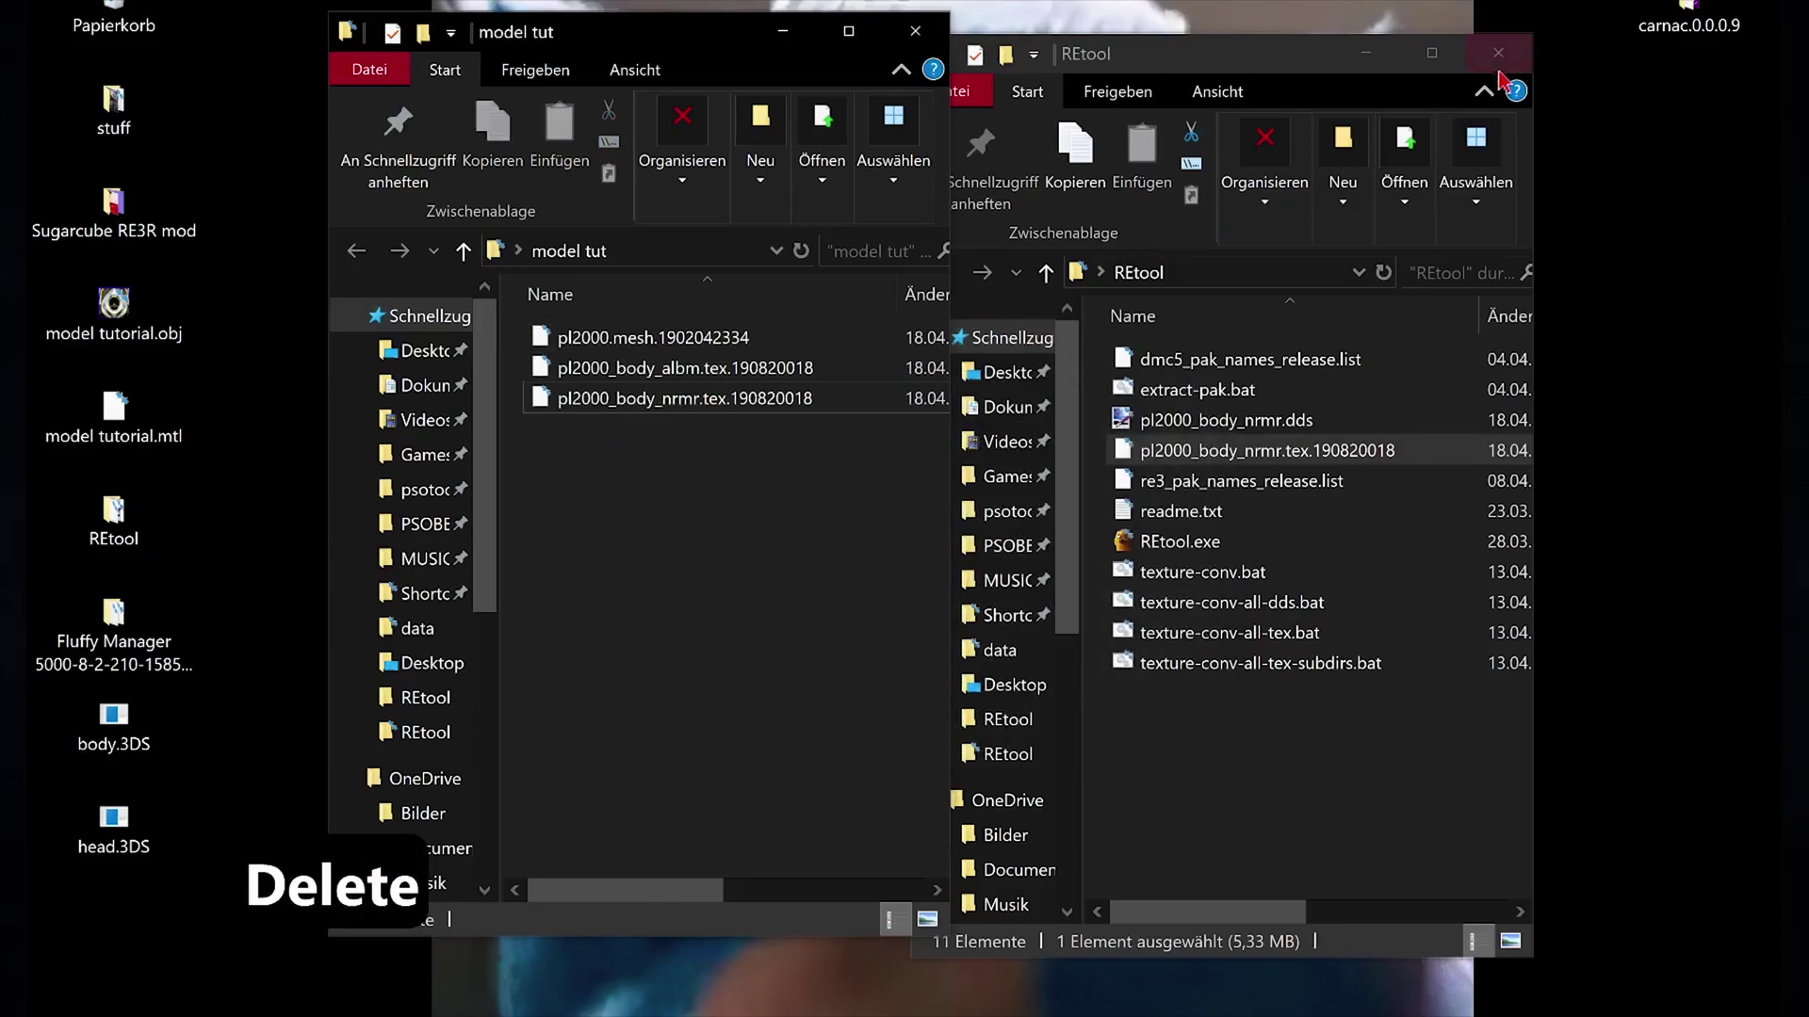
pyautogui.click(1499, 68)
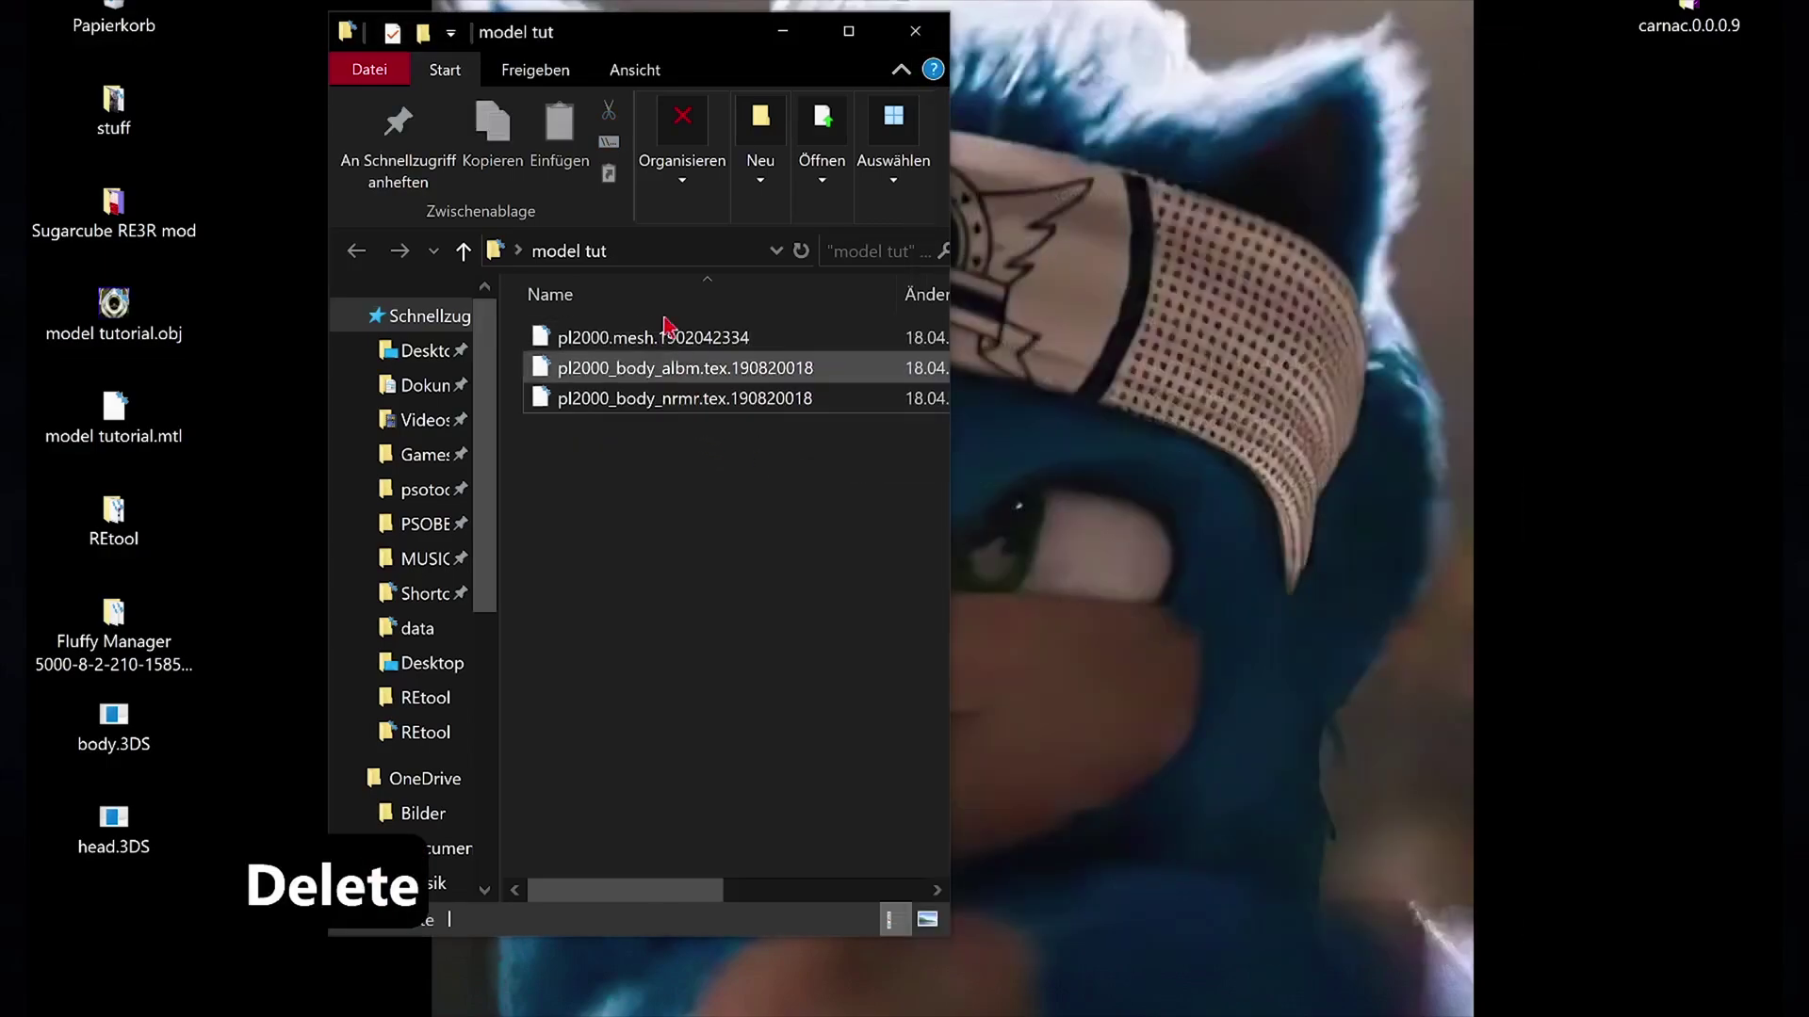
pyautogui.moveTo(596, 48); pyautogui.dragTo(962, 81)
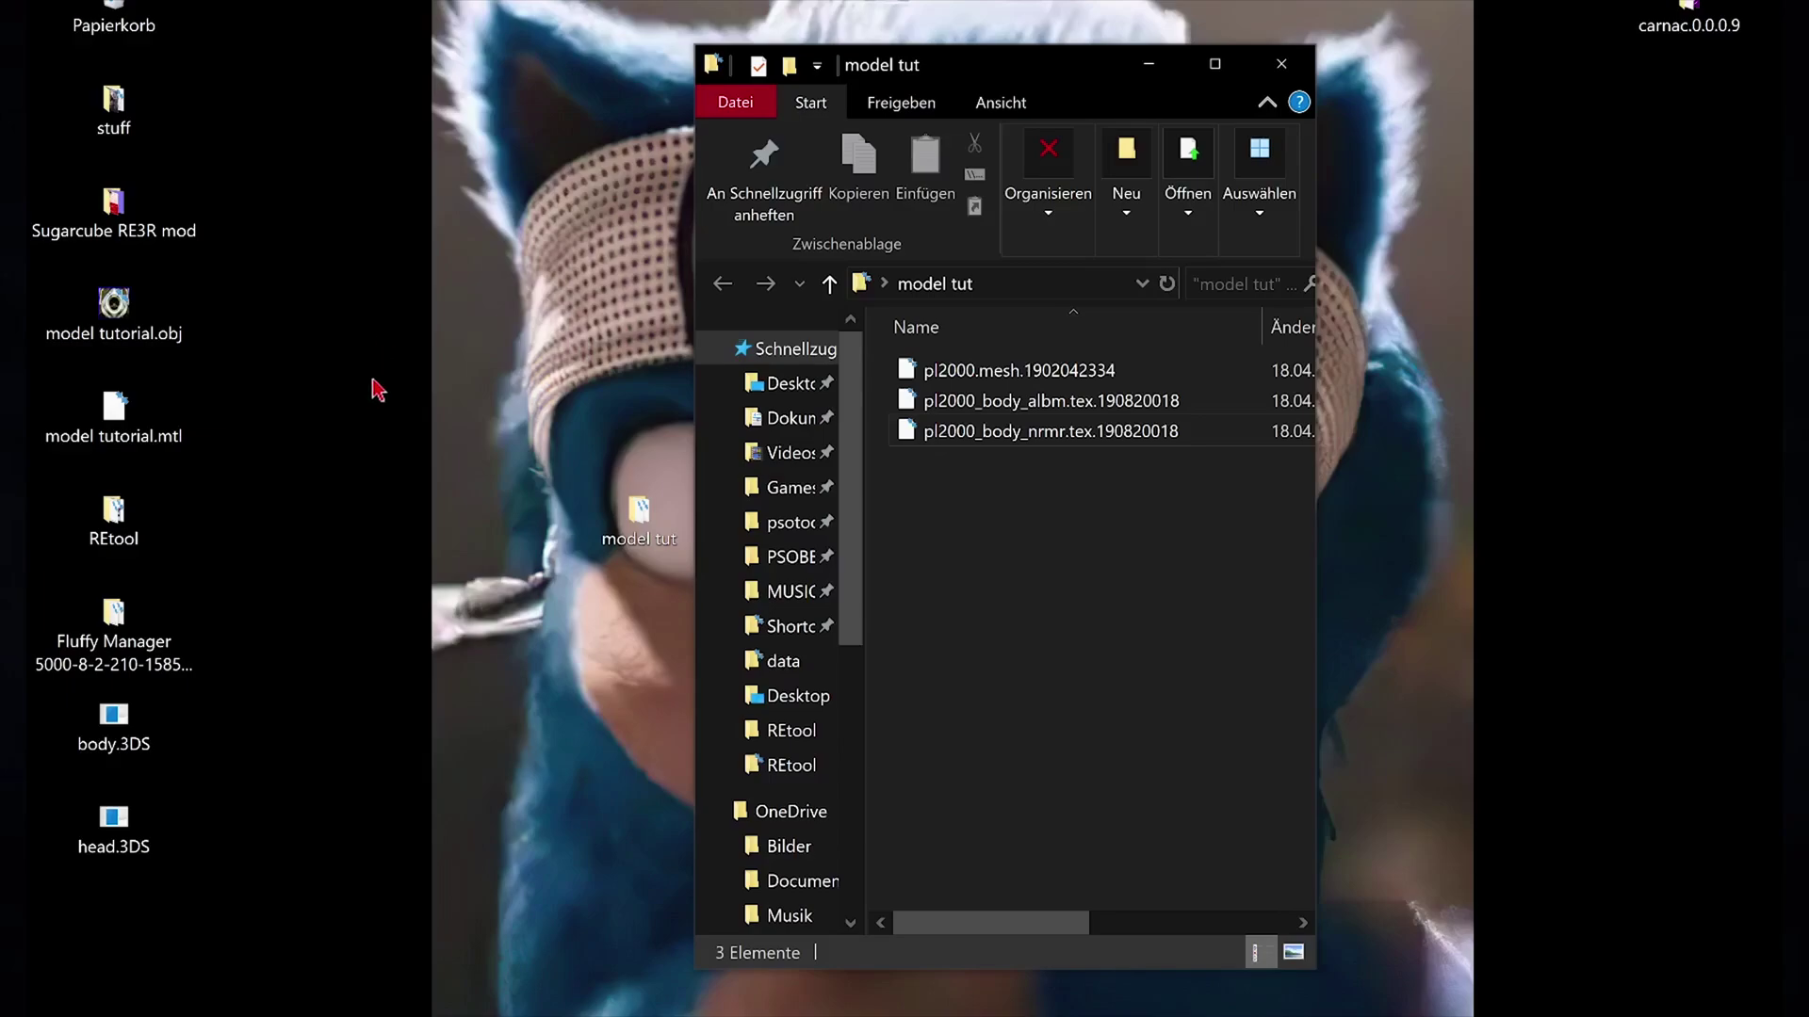
# Step: Open the Sugarcube RE3R mod desktop folder and its inner subfolder
pyautogui.doubleClick(151, 230)
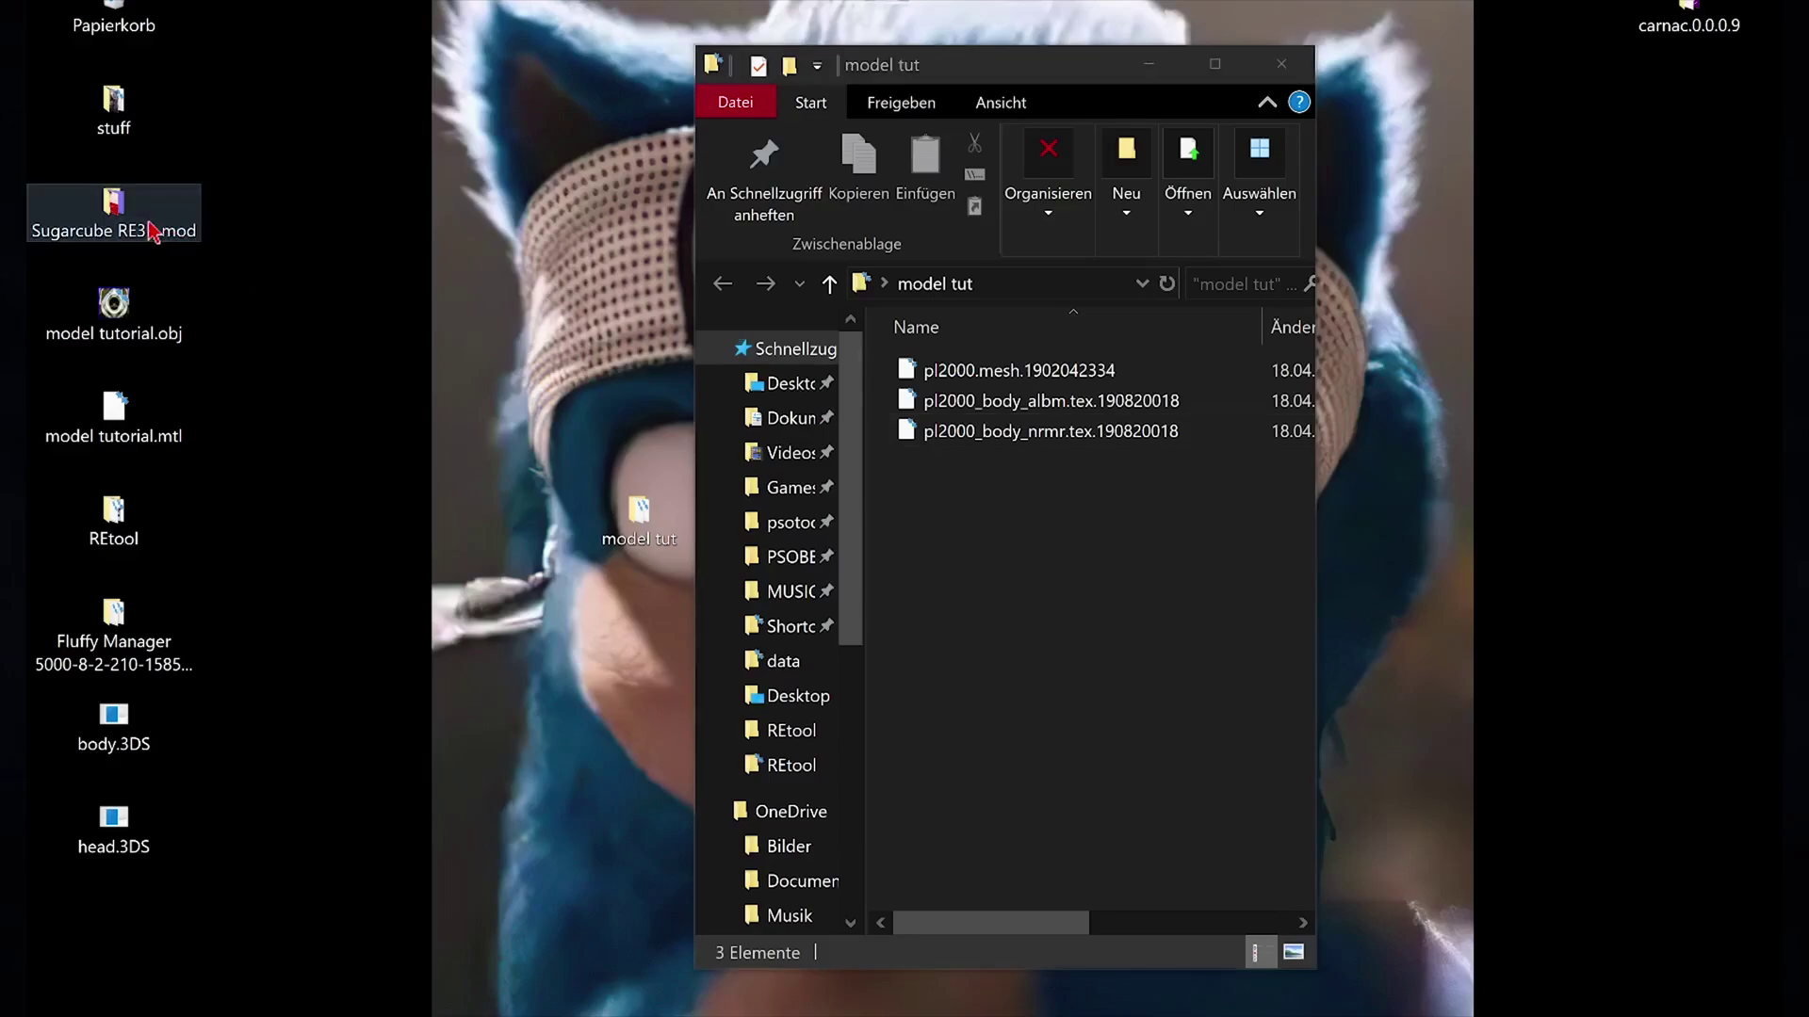
pyautogui.click(1030, 462)
pyautogui.doubleClick(1030, 462)
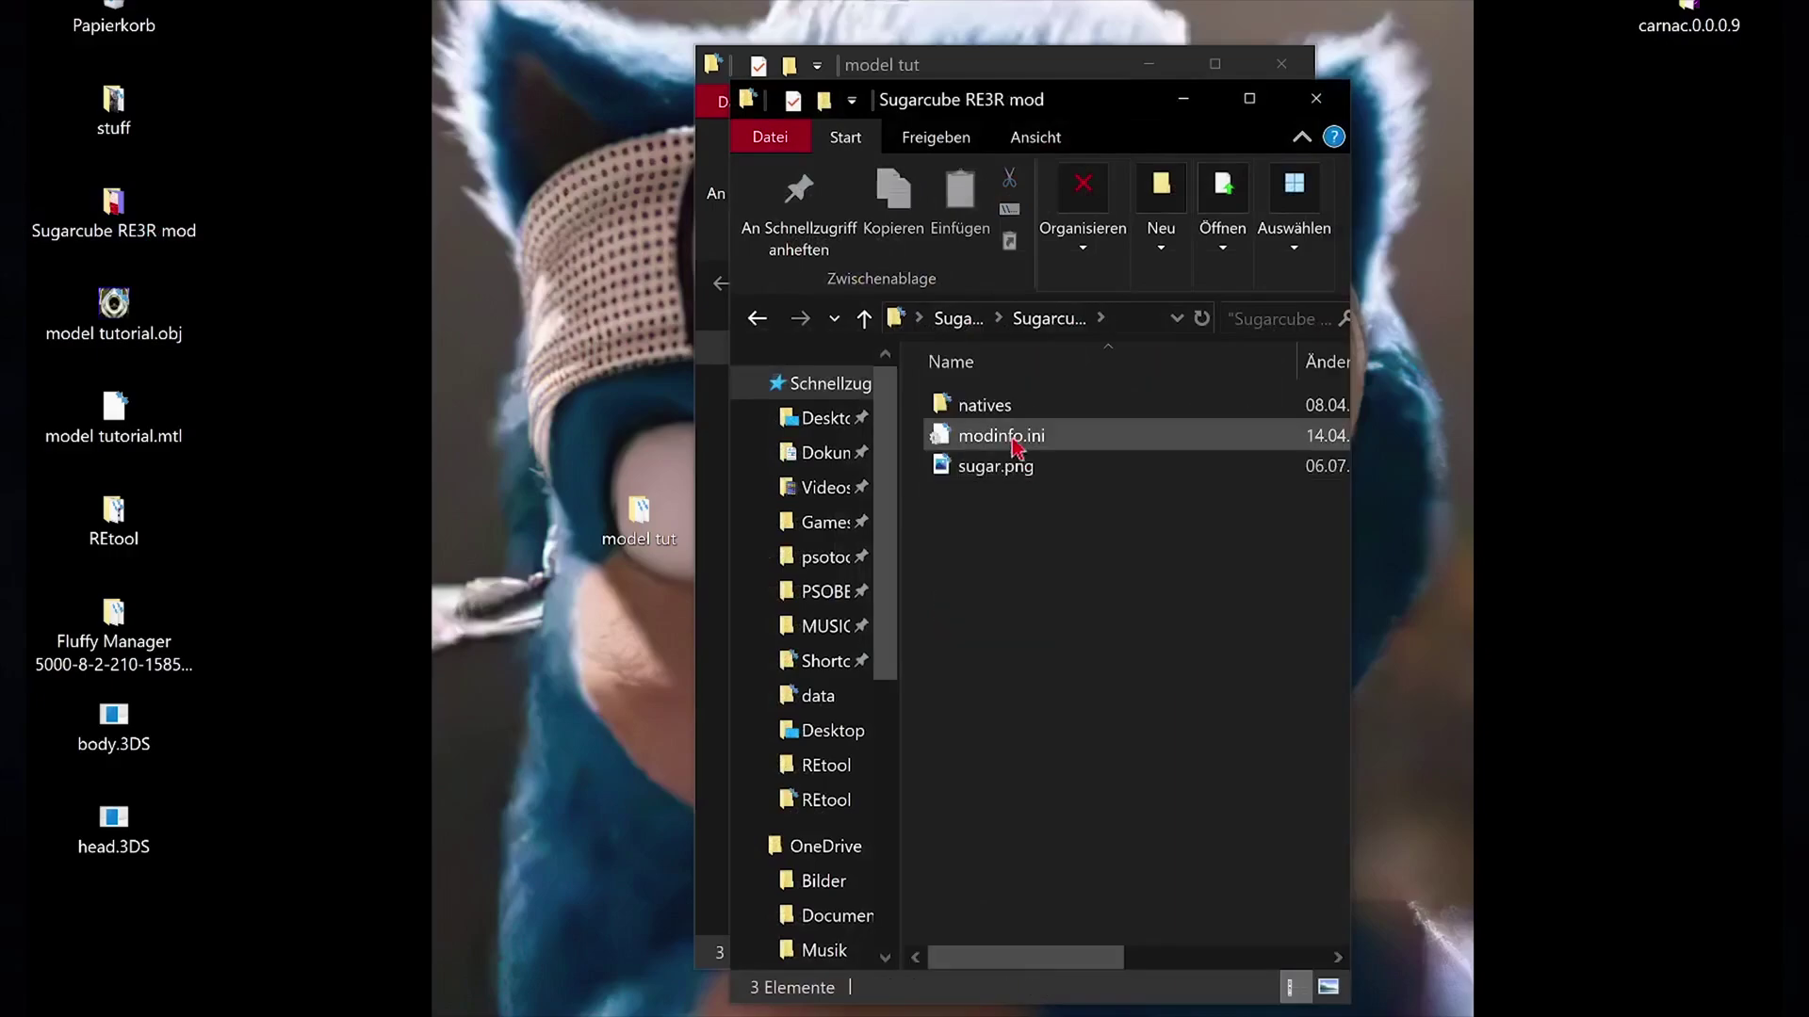